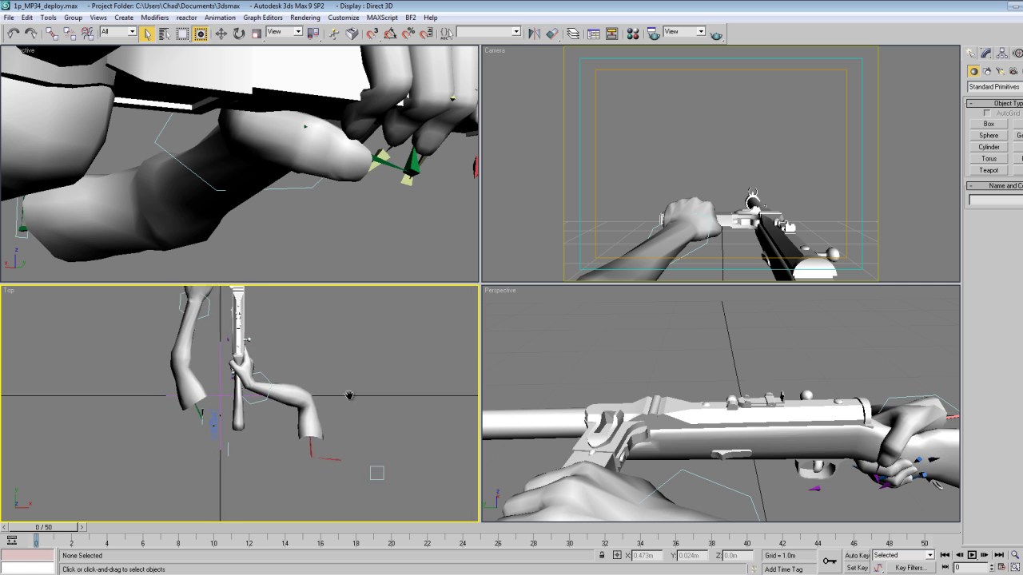
Move the right elbow control beside the right shoulder in the top view, to about X 0.334 m, Y -0.22 m.
left_click(220, 32)
left_click(397, 487)
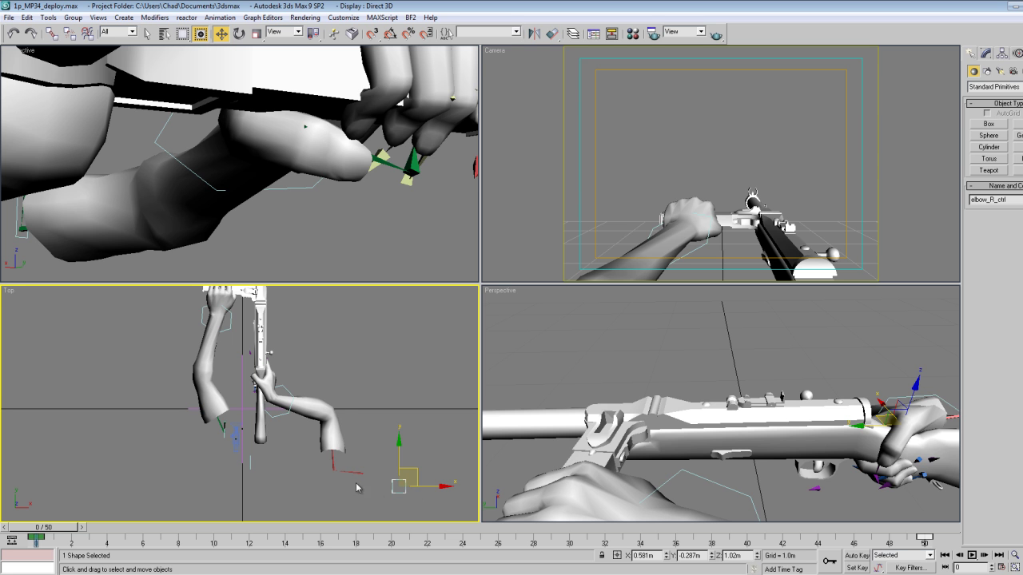
left_click_drag(415, 473, 350, 453)
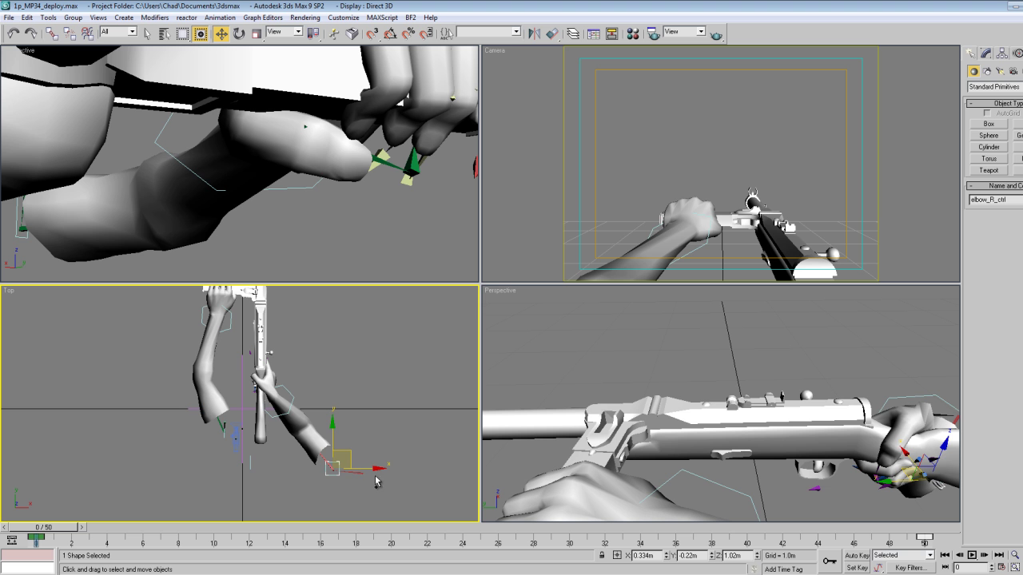
Move the right elbow control together with the right shoulder bone backward in the top view to extend the right arm.
left_click(361, 473, "ctrl")
left_click_drag(360, 460, 346, 477)
middle_click_drag(887, 469, 665, 465)
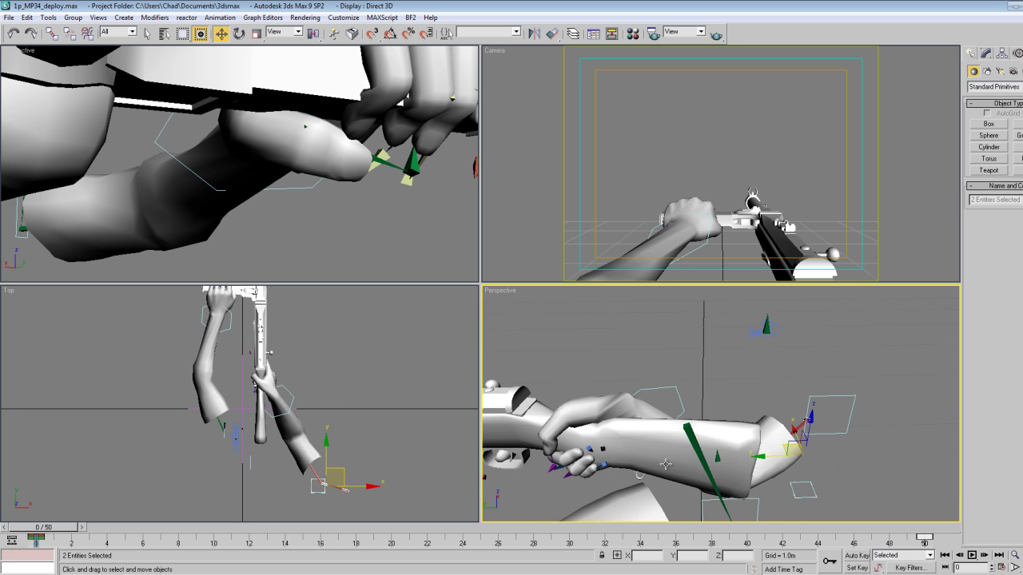
left_click_drag(334, 454, 350, 494)
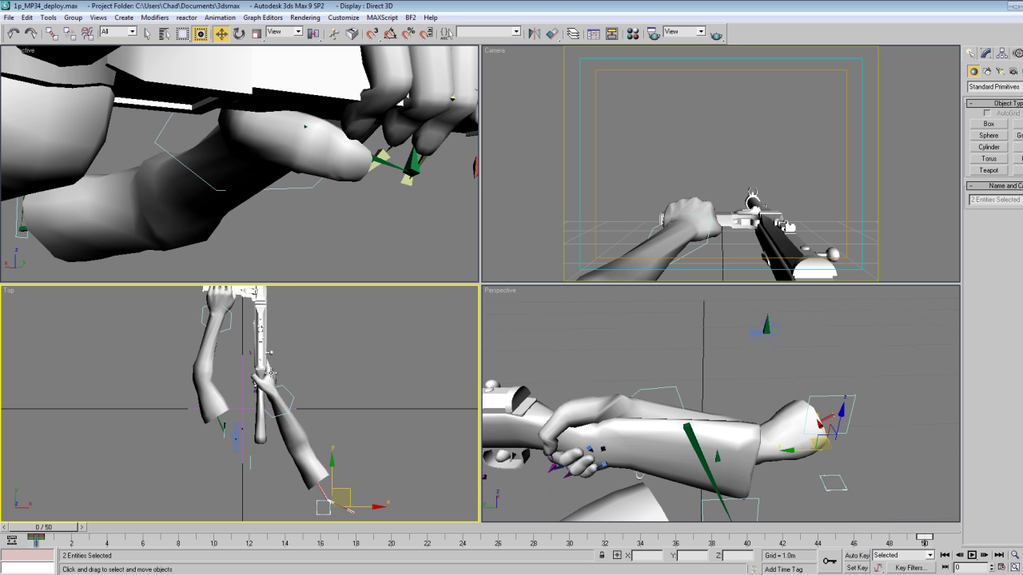
Move the left shoulder control together with its shoulder bone forward in the top view to reposition the left upper arm.
middle_click_drag(272, 373, 316, 421)
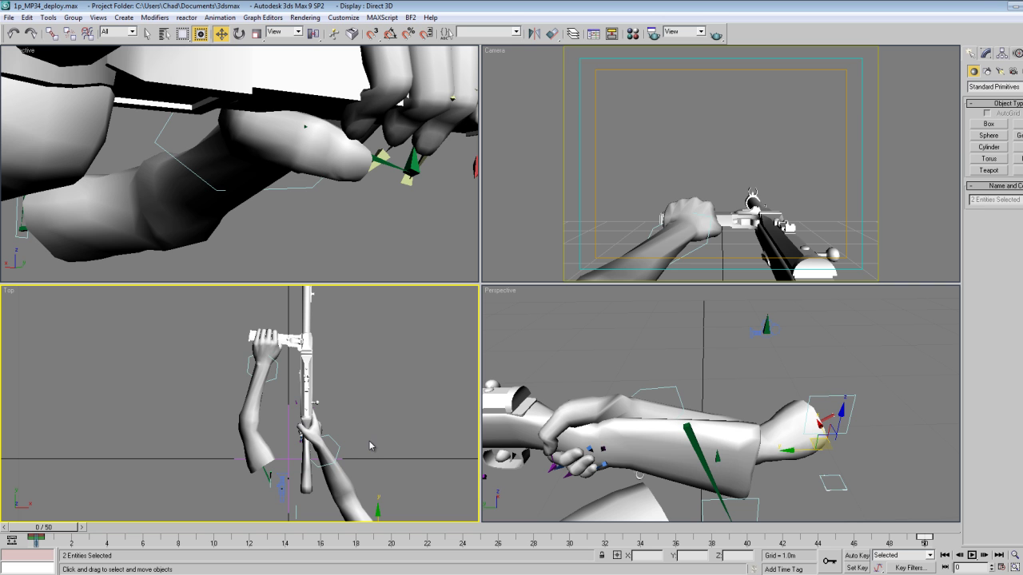
scroll(360, 442, "up", 5)
middle_click_drag(306, 387, 314, 376)
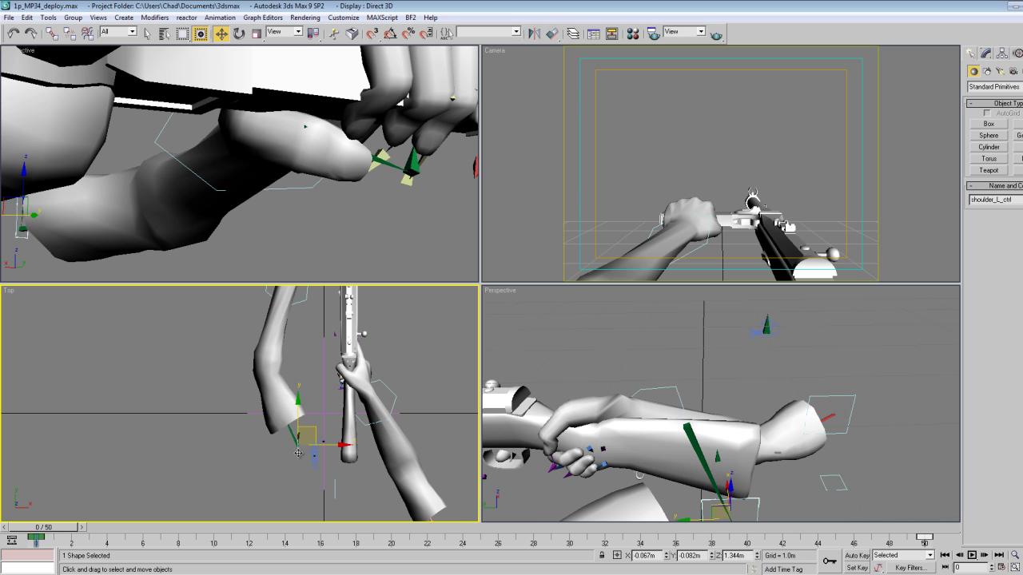
left_click(301, 436)
scroll(303, 441, "up", 5)
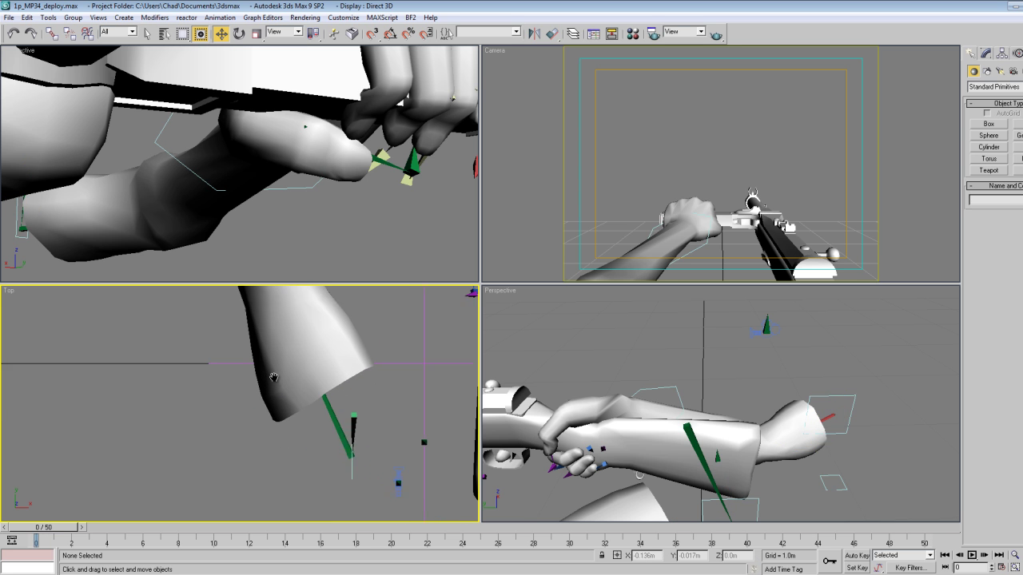
left_click(339, 451)
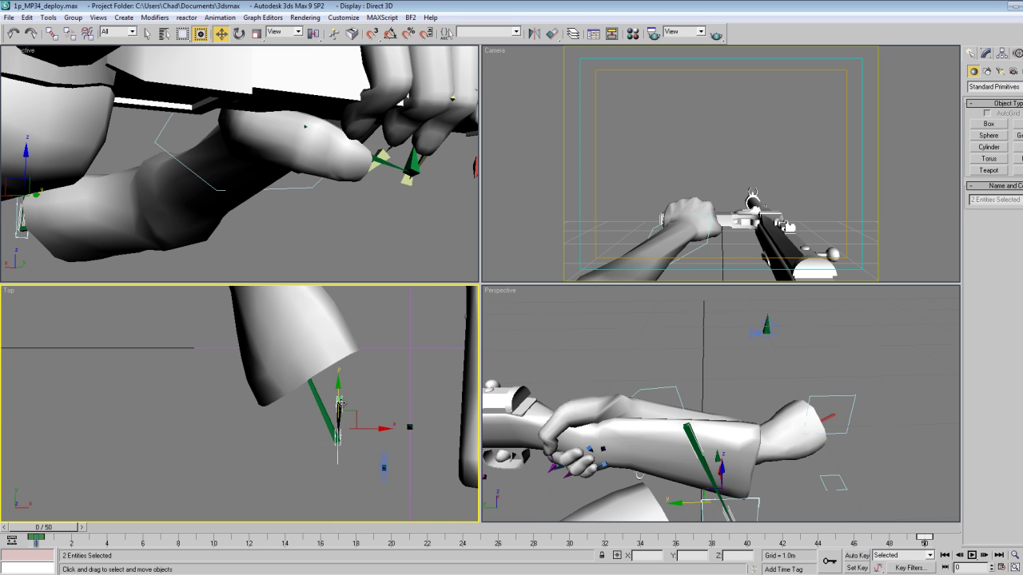
scroll(339, 400, "down", 5)
left_click(258, 390, "ctrl")
mouse_move(258, 386)
left_mouse_down()
mouse_move(284, 408)
mouse_move(302, 407)
mouse_move(280, 407)
mouse_move(294, 406)
mouse_move(269, 367)
mouse_move(266, 387)
mouse_move(284, 406)
mouse_move(310, 409)
mouse_move(264, 380)
left_mouse_up()
left_click(288, 414)
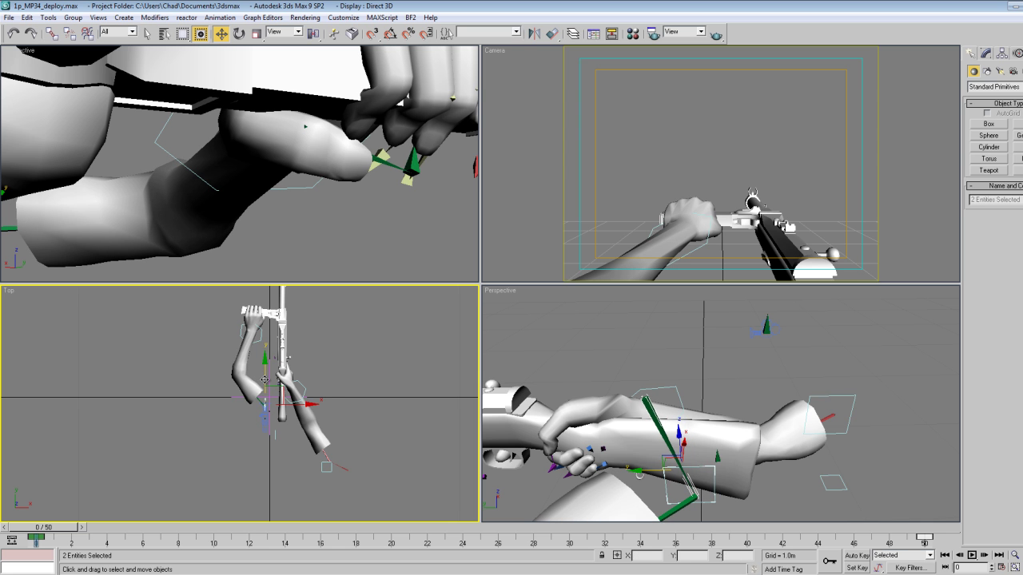
scroll(288, 406, "down", 4)
left_click_drag(305, 405, 266, 378)
Try to move the left elbow control sideways along the X axis in the top view.
middle_click_drag(183, 396, 375, 420)
scroll(375, 420, "down", 3)
left_click(49, 417)
left_click_drag(90, 417, 194, 417)
key("ctrl+z")
scroll(212, 421, "down", 6)
left_click_drag(263, 405, 99, 410)
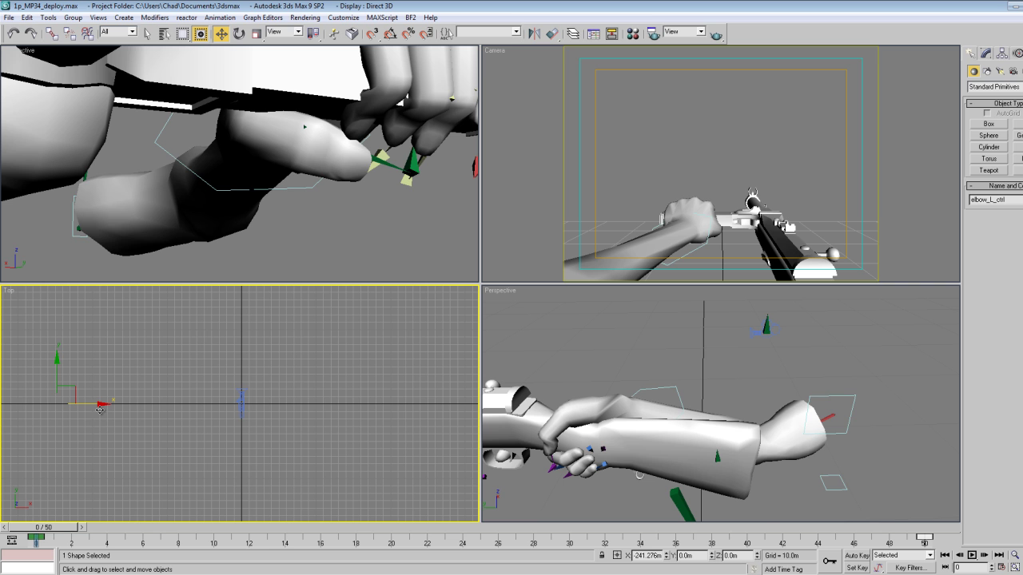
key("ctrl+z")
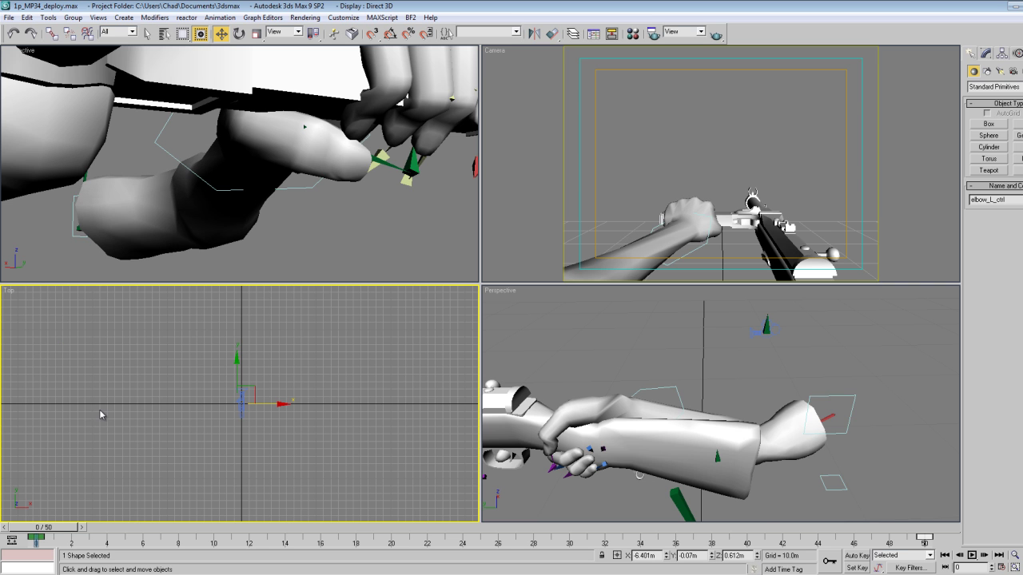
Render the camera view to check the left arm's pose in first person, and close the render.
left_click(366, 365)
scroll(359, 385, "up", 8)
middle_click_drag(259, 388, 378, 423)
scroll(365, 385, "up", 5)
scroll(371, 359, "up", 4)
scroll(370, 414, "down", 4)
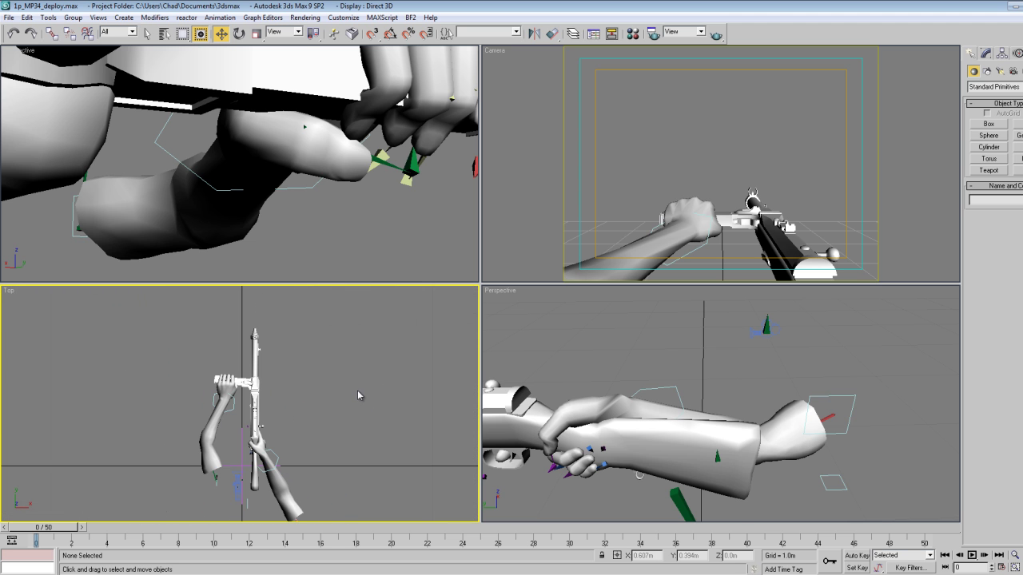
left_click(723, 159)
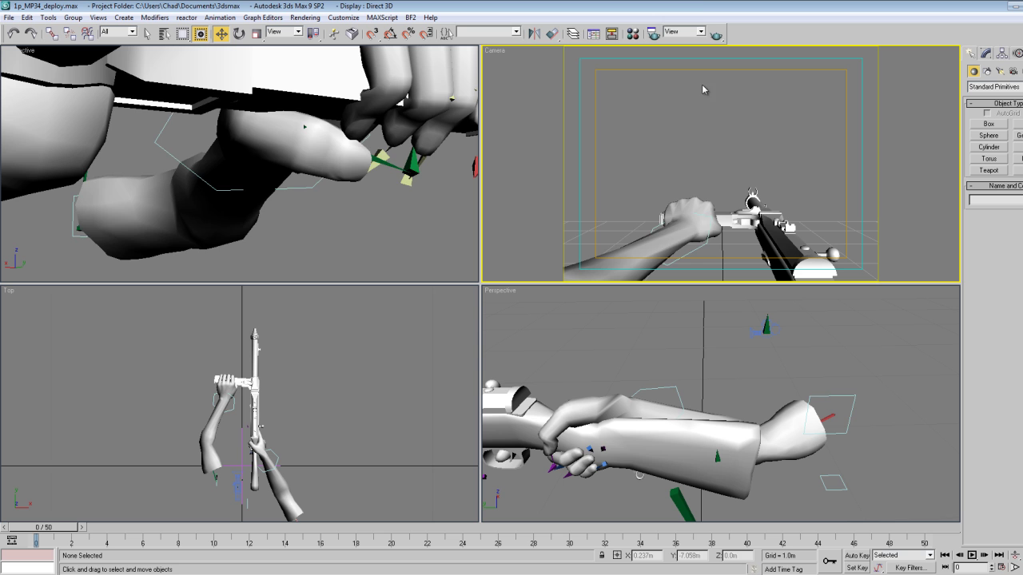
left_click(716, 33)
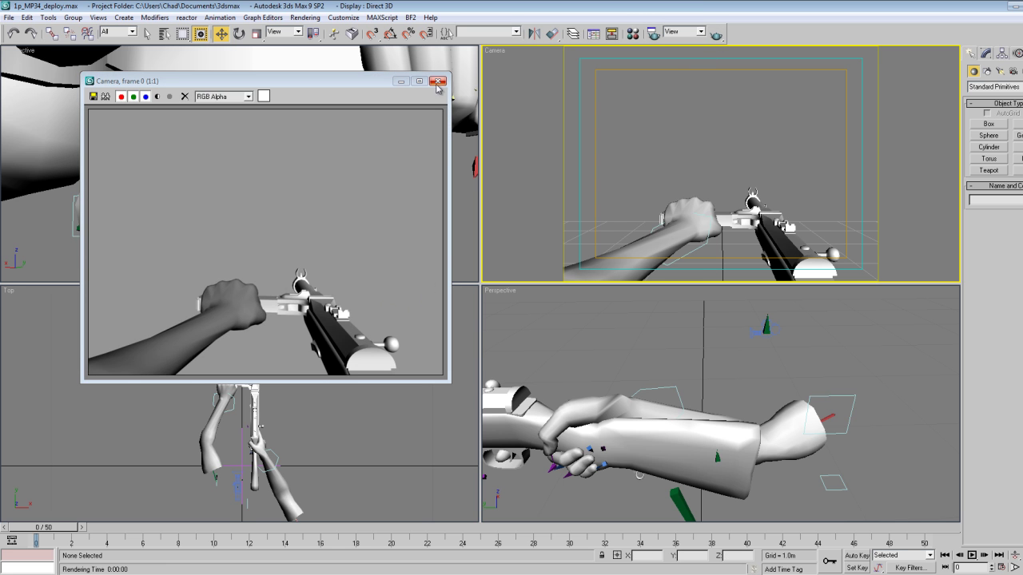
left_click(438, 82)
Lower the left shoulder control and its bone by about 0.051 m and shift them slightly forward along Y.
middle_click_drag(620, 408, 676, 386)
middle_click_drag(801, 371, 581, 420)
left_click(657, 387)
double_click(641, 375)
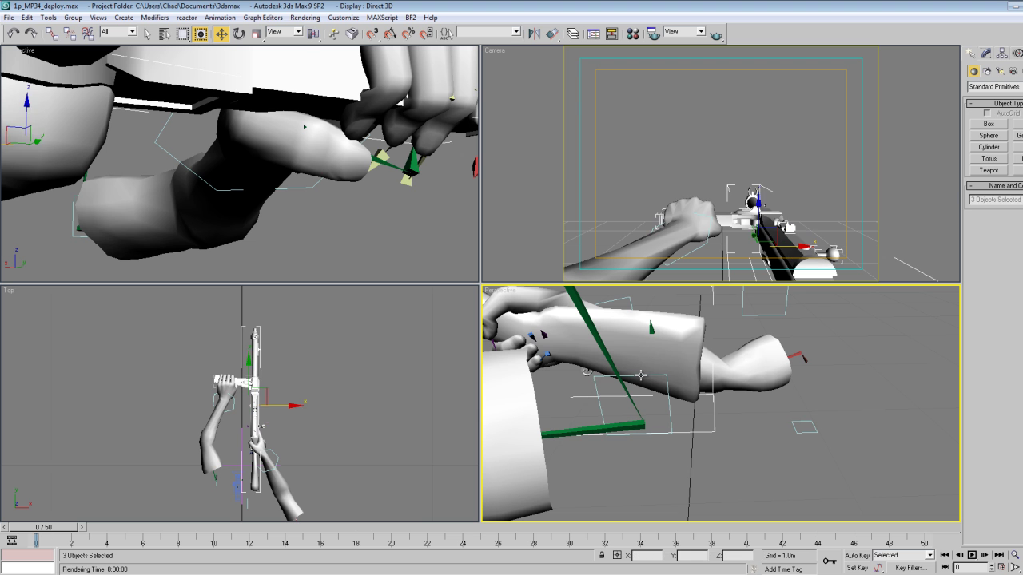
left_click(595, 389)
left_click(612, 340, "ctrl")
left_click_drag(612, 343, 636, 404)
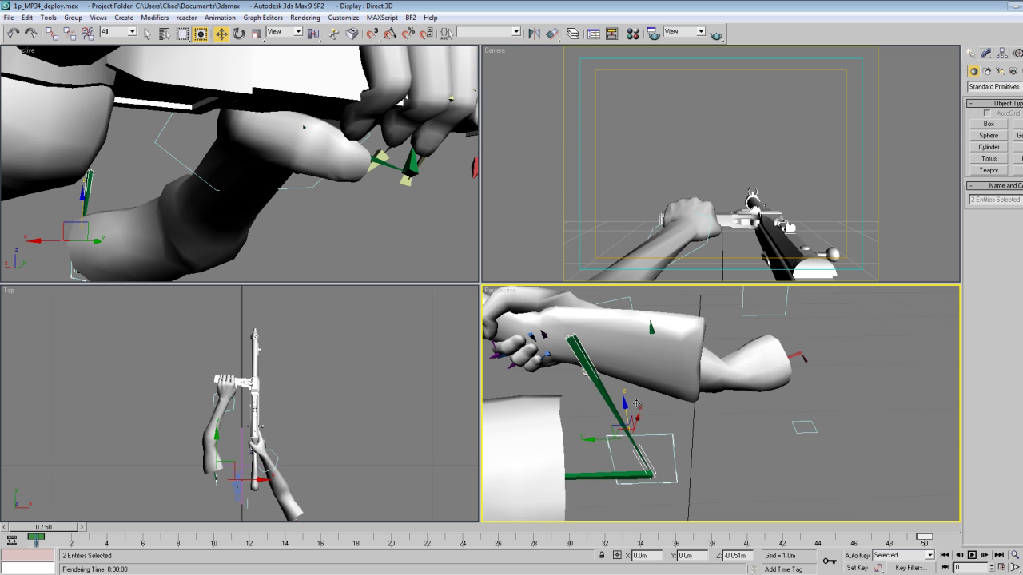
middle_click_drag(636, 404, 658, 373)
scroll(658, 372, "down", 5)
scroll(669, 387, "down", 1)
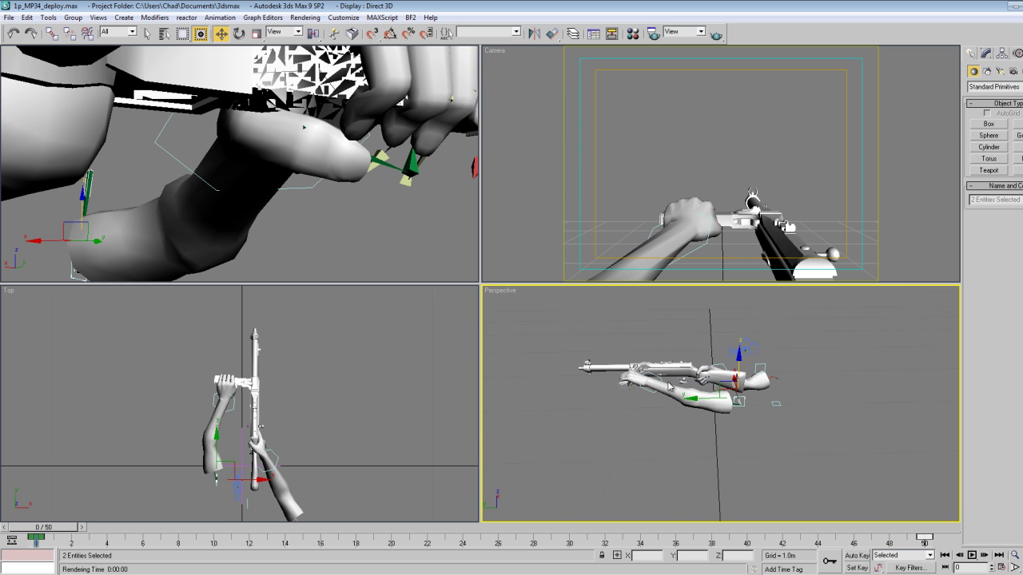
left_click_drag(699, 399, 696, 398)
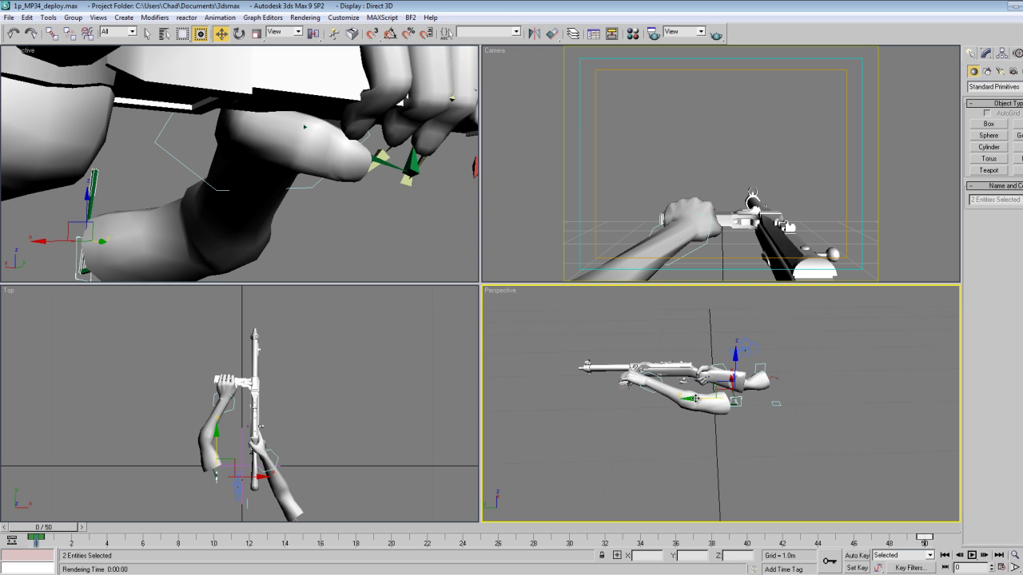
Render the camera view to check the lowered left arm, and close the render.
left_click(706, 153)
left_click(715, 33)
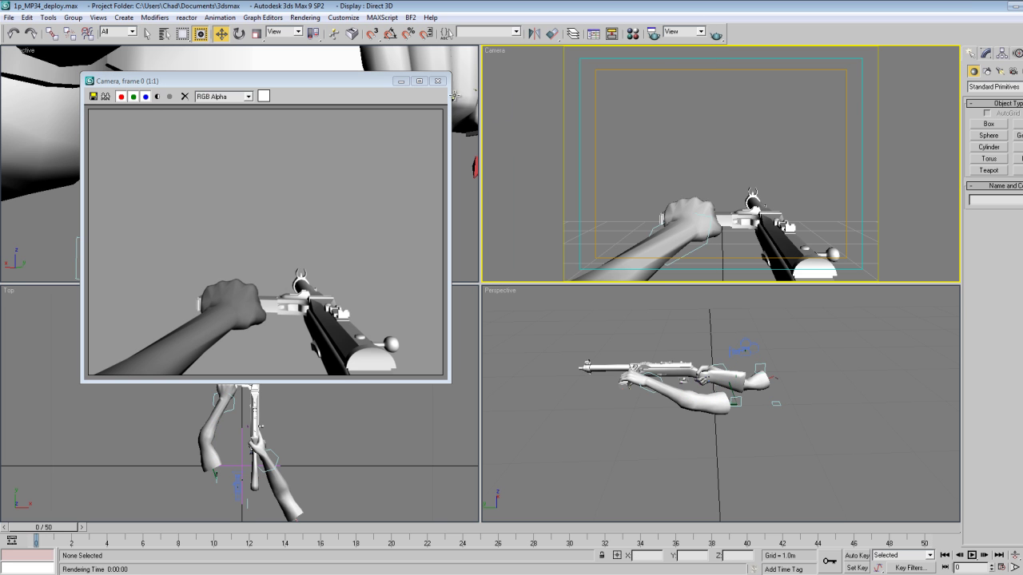
left_click(438, 81)
Move the gun mesh together with both shoulder controls and their shoulder bones slightly backward toward the camera.
middle_click_drag(779, 374, 729, 372)
scroll(712, 376, "up", 3)
key("Up")
left_click_drag(712, 379, 641, 353)
key("Left")
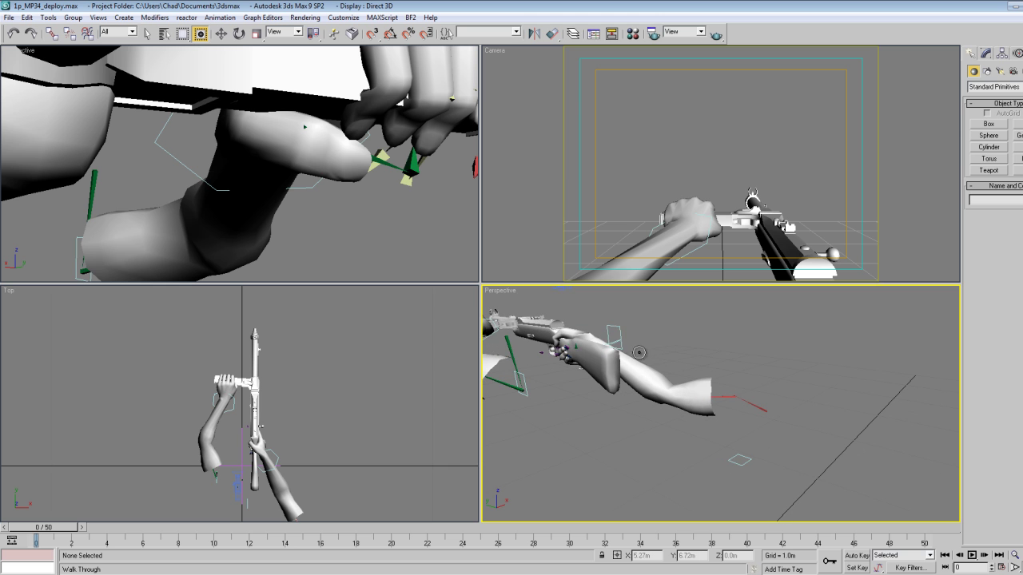
left_click(222, 34)
left_click(610, 326)
left_click(767, 412, "ctrl")
middle_click_drag(738, 418, 750, 426, "alt")
left_click(696, 397, "ctrl")
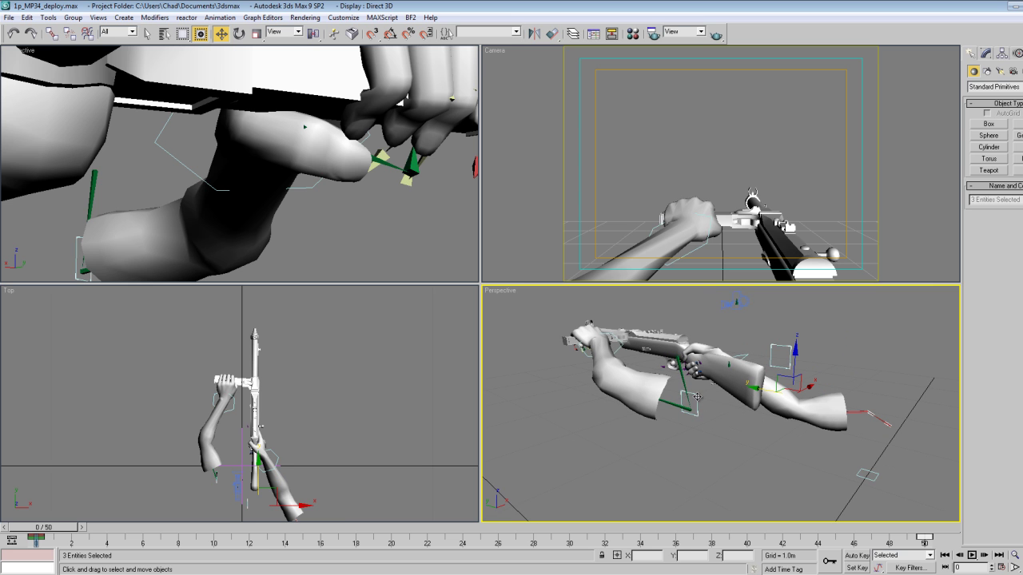
left_click(742, 376, "ctrl")
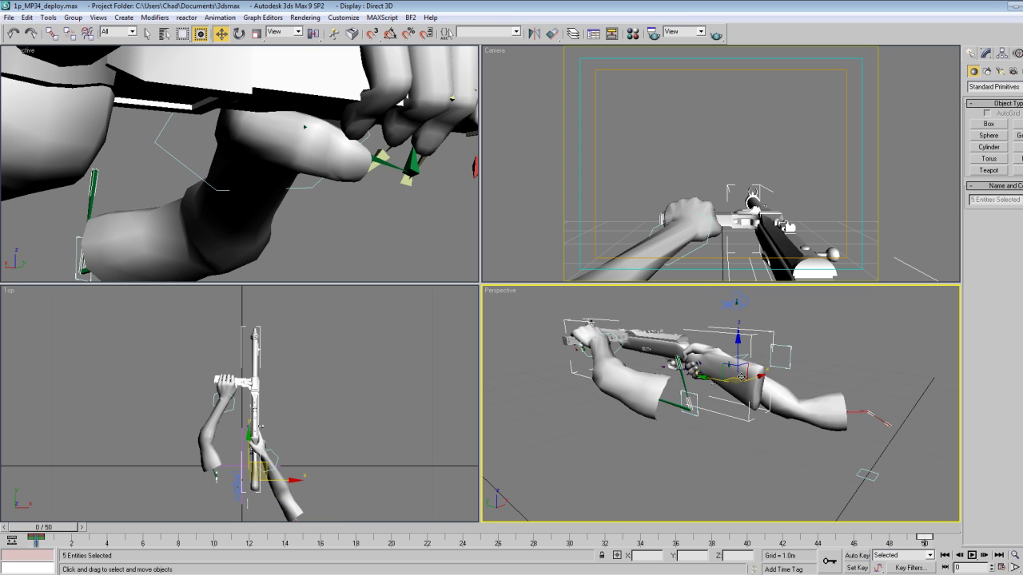
left_click_drag(708, 379, 720, 387)
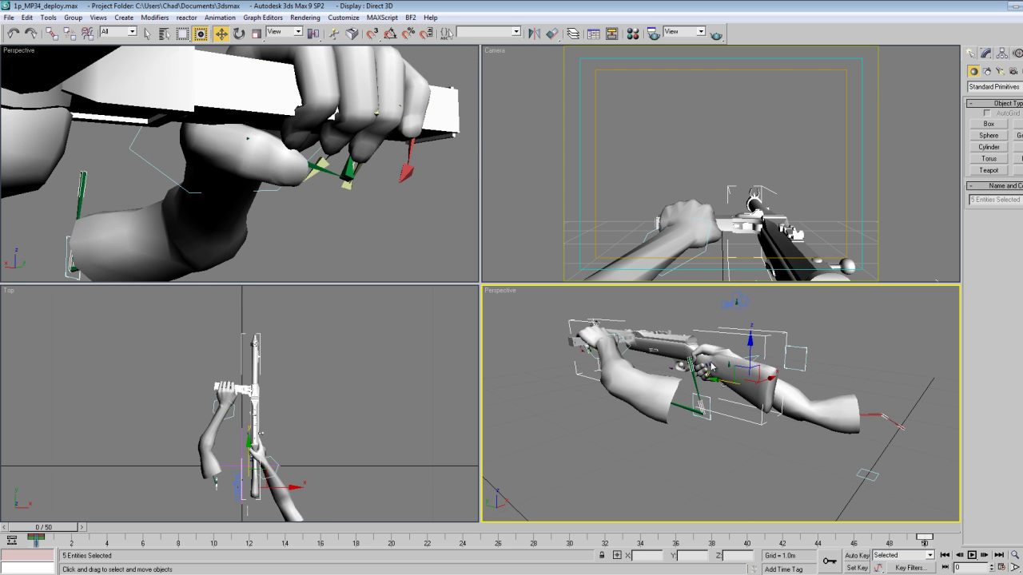
Render the camera view to check how the shifted gun and arms are framed, and close the render.
left_click(670, 168)
left_click(716, 33)
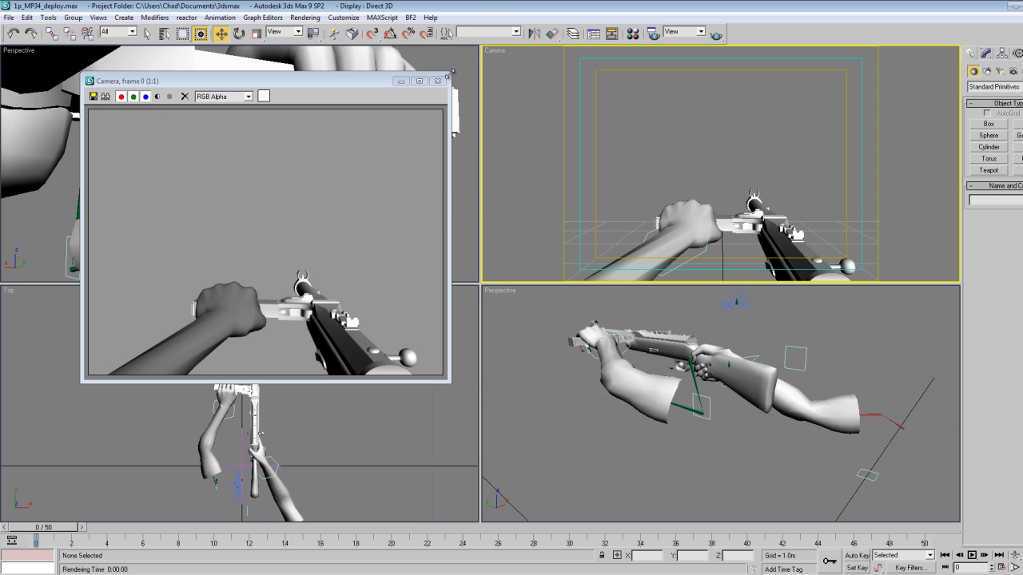
left_click(434, 91)
left_click(438, 82)
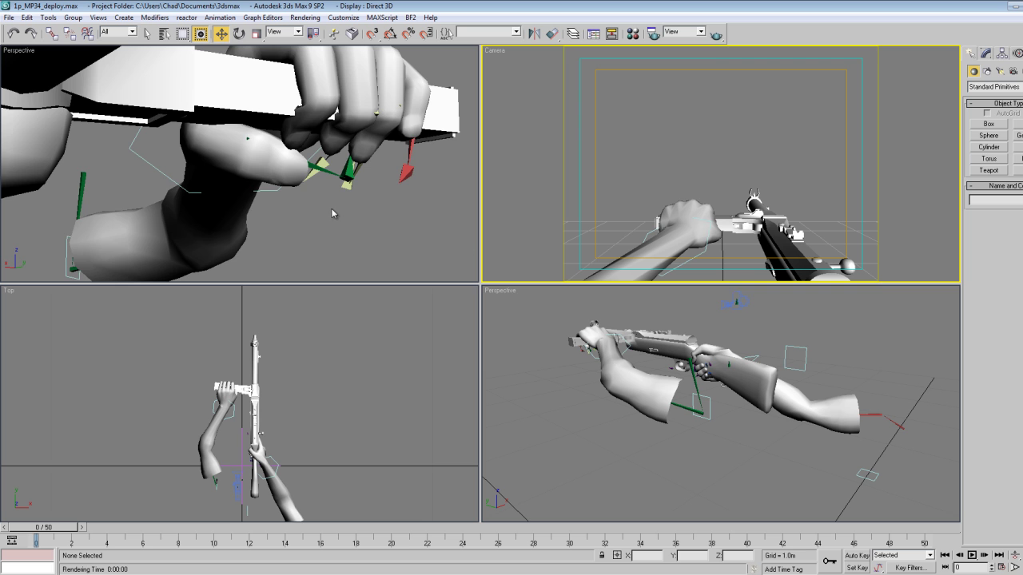
left_click(333, 211)
key("Up")
left_click(809, 139)
left_click(716, 35)
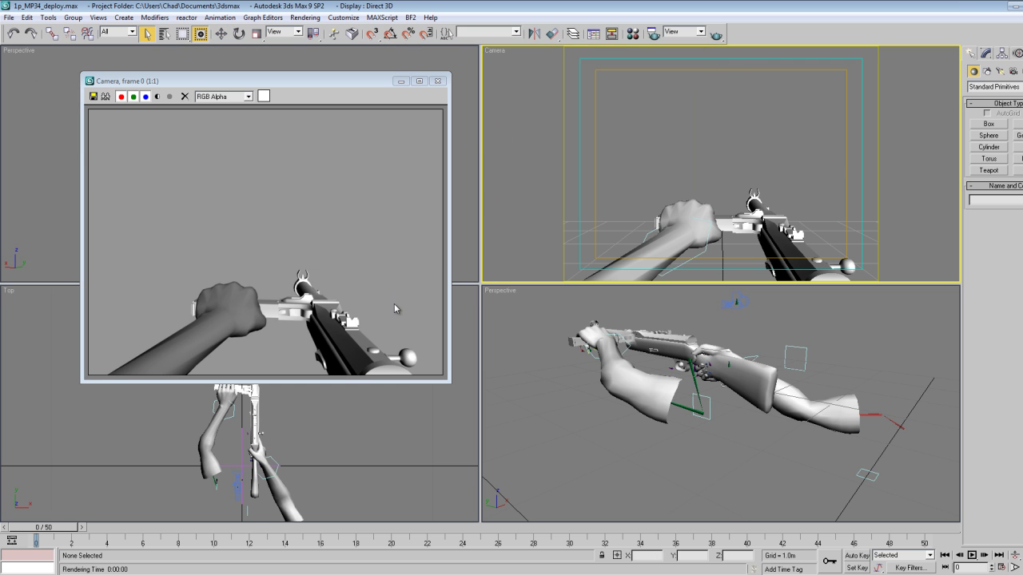
left_click(438, 81)
Rotate the gun mesh about -1.2 degrees around the Y axis to tilt it slightly in the hands.
left_click_drag(633, 466, 586, 439)
key("Left")
left_click_drag(677, 431, 628, 423)
key("Up")
key("Down")
key("Down")
left_click(239, 32)
left_click(631, 379)
left_click_drag(630, 377, 631, 373)
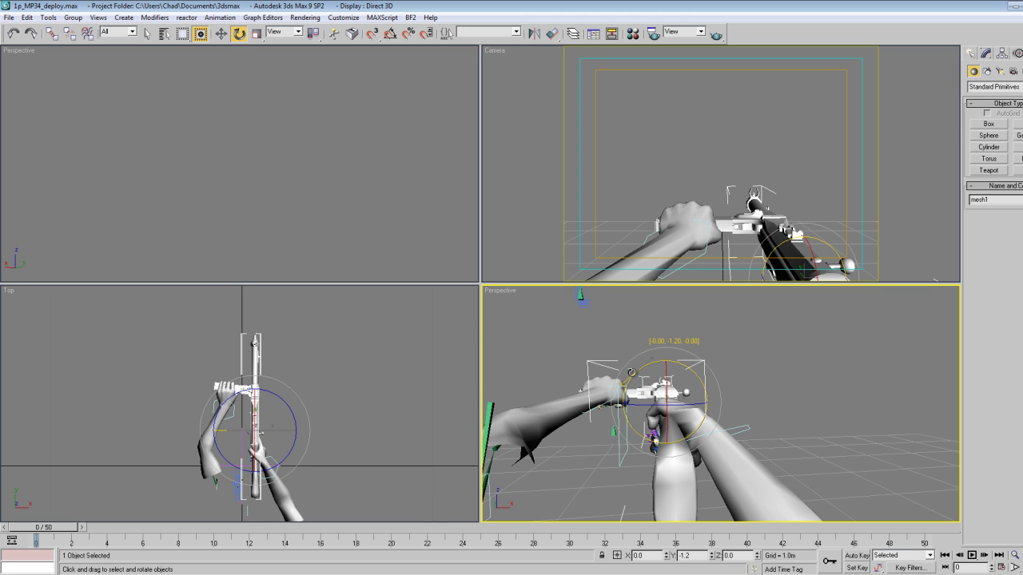
Render the camera view to check the gun's tilt, and close the render.
left_click(687, 98)
left_click(715, 33)
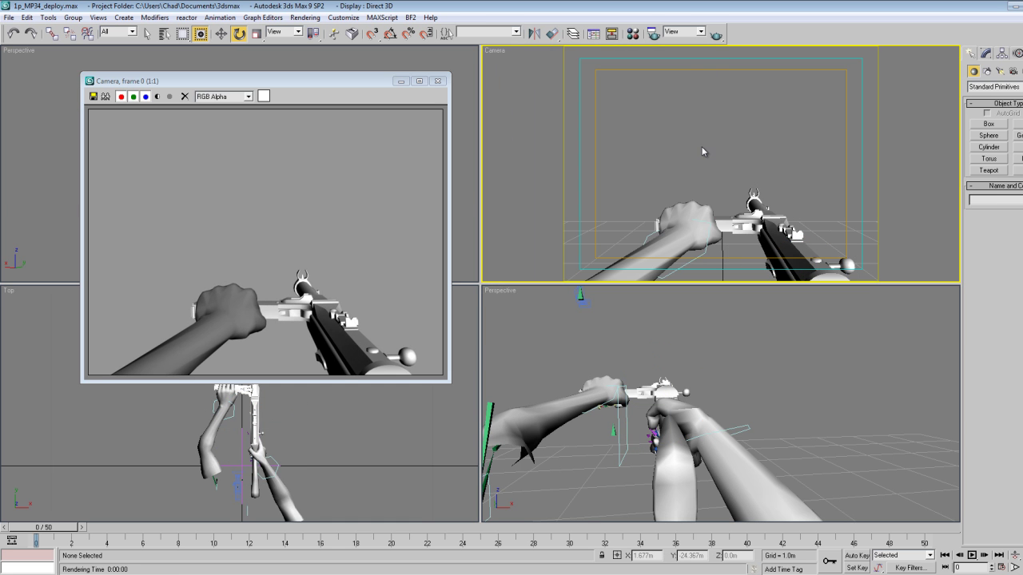
left_click(439, 82)
Match the working perspective view to the camera's angle and examine the hands and gun from different distances.
middle_click_drag(662, 355, 658, 346)
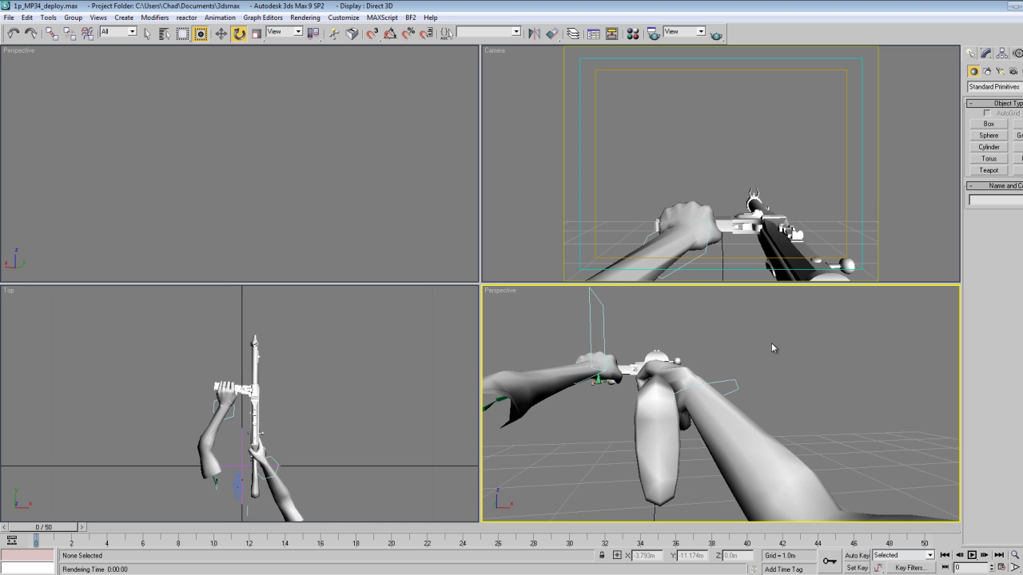
key("c")
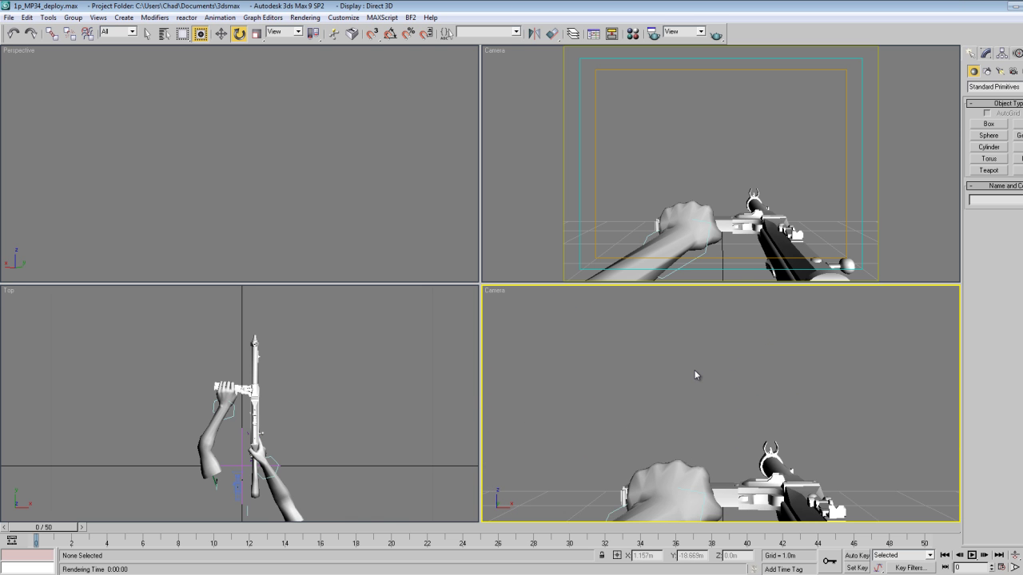
key("p")
key("Up")
key("Down")
key("Down")
key("Down")
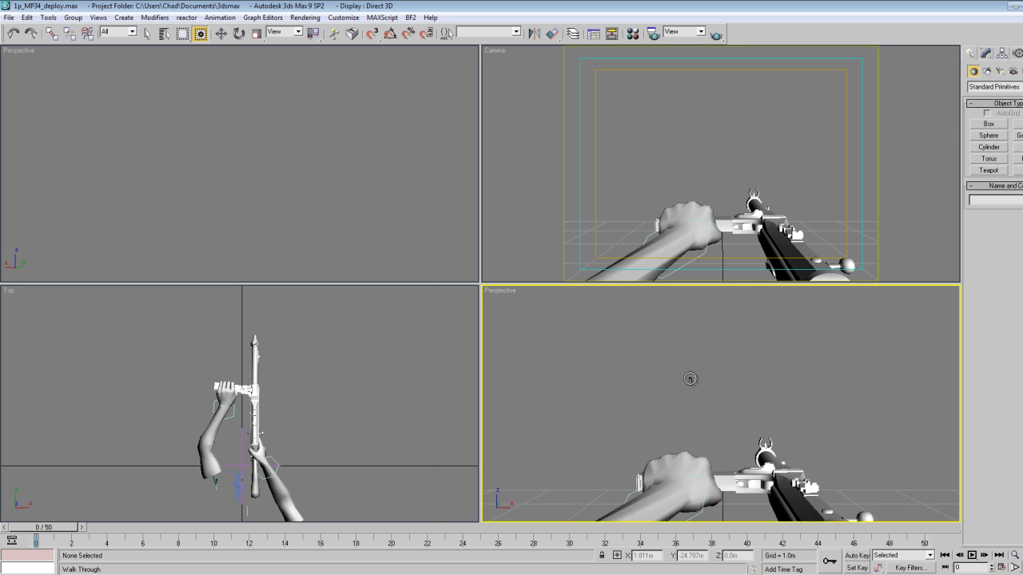
key("Up")
key("Up")
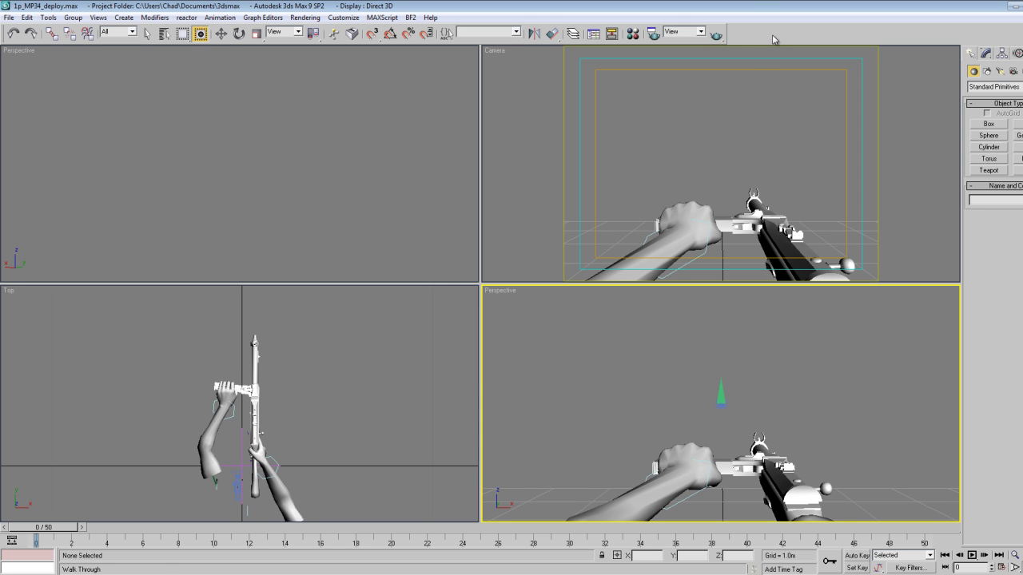
Render the camera view once more to compare it with the perspective view, and close the render.
right_click(711, 88)
left_click(716, 33)
left_click(437, 80)
Orbit the perspective view to look down on the arms and gun, select all entities, play the animation, and return to frame 0.
right_click(638, 323)
key("Up")
key("Down")
left_click_drag(671, 359, 776, 438)
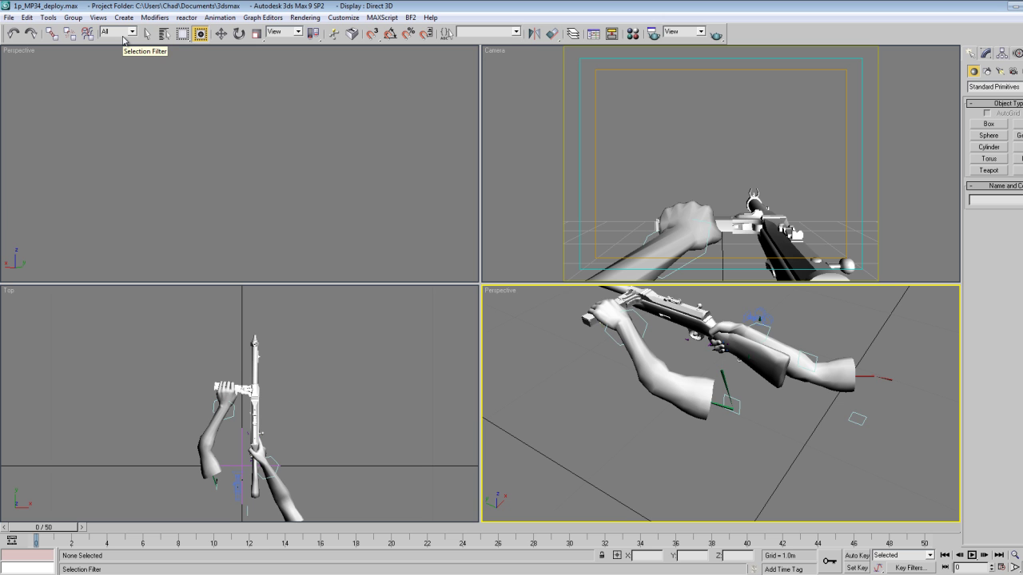
key("Up")
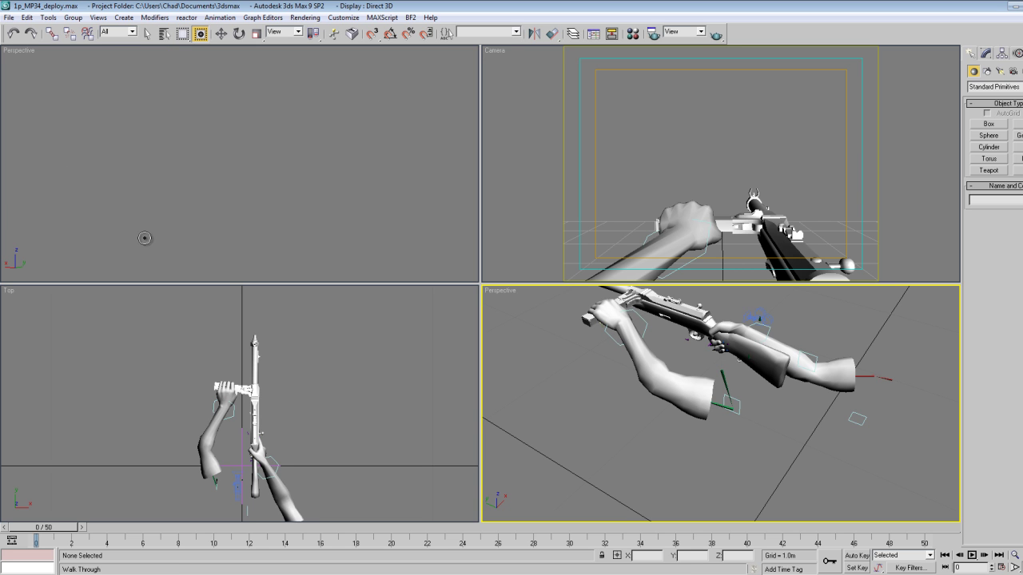
key("ctrl+a")
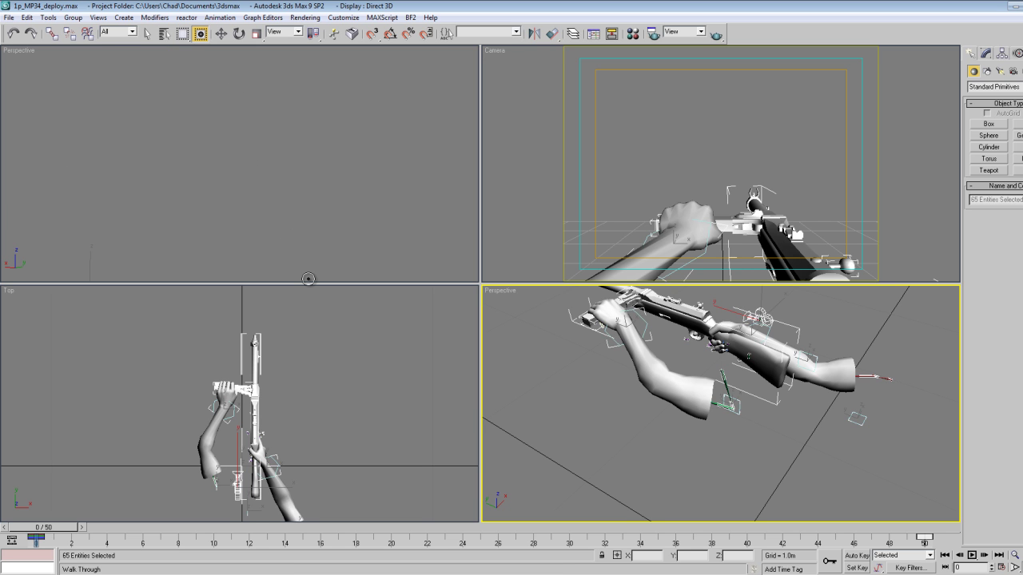
key("slash")
key("slash")
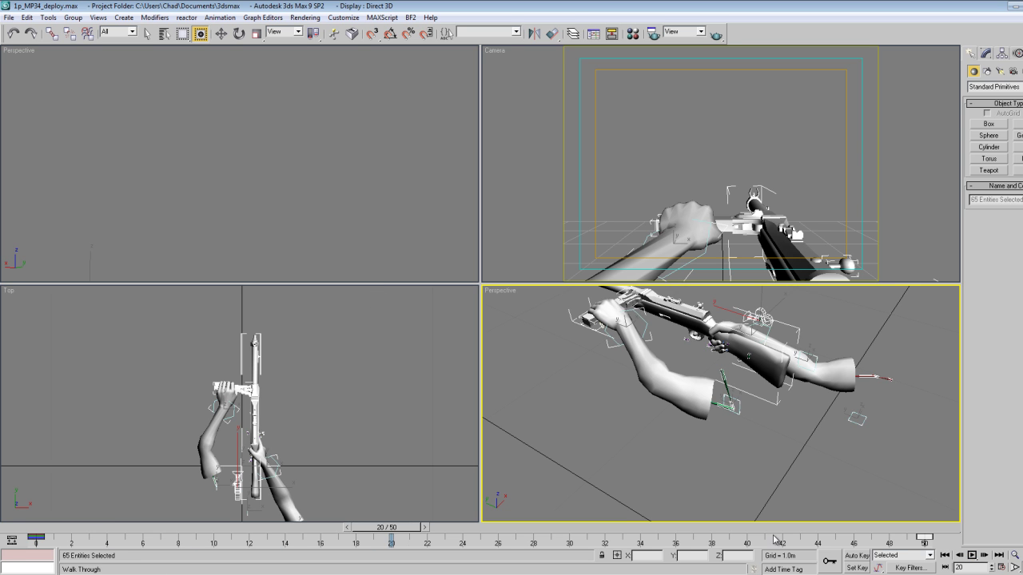
left_click_drag(397, 529, 32, 529)
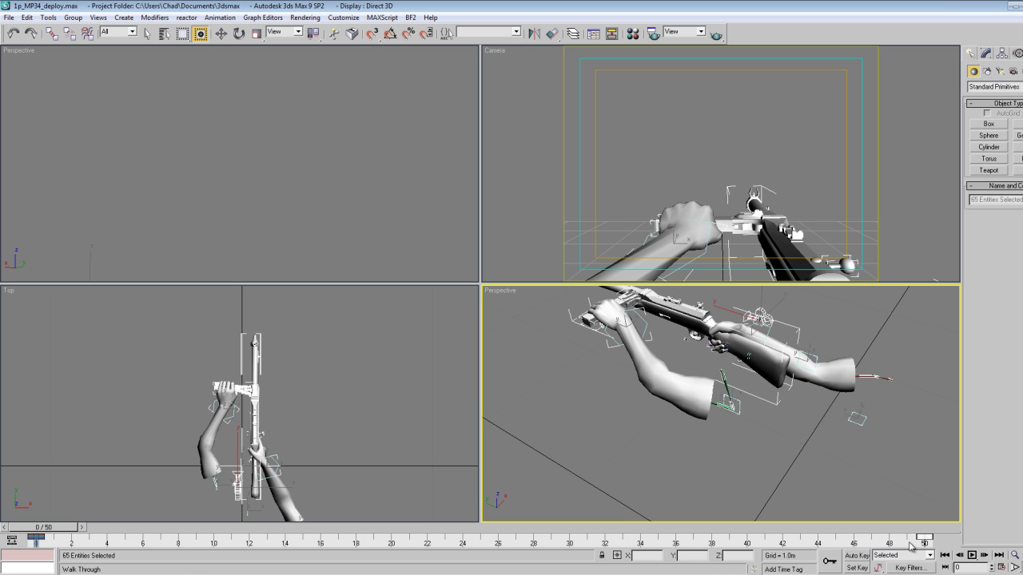
Set the animation's end time to frame 20.
left_click(1002, 567)
double_click(495, 311)
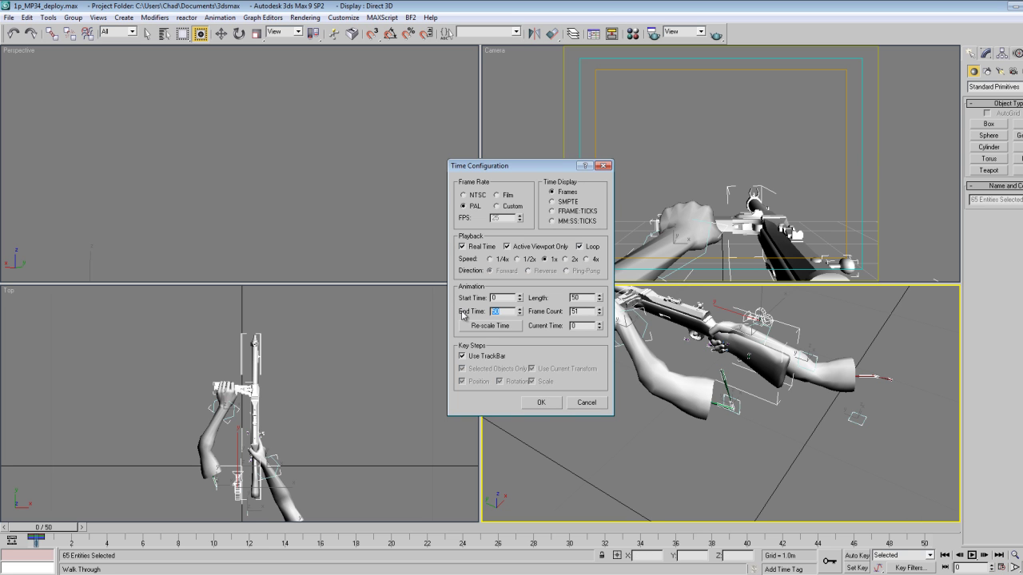
type("20")
left_click(541, 403)
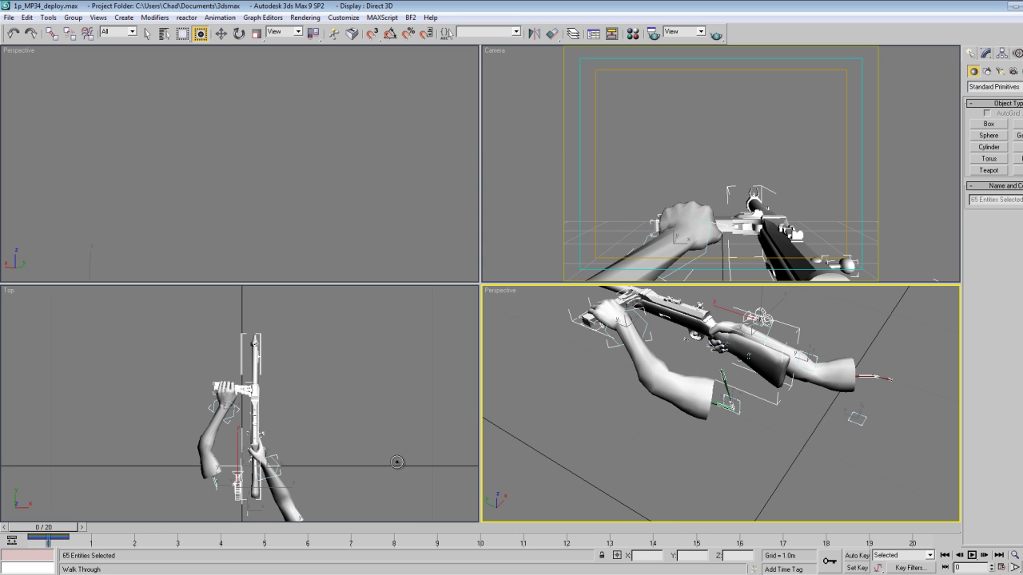
Copy the selected entities' keys from frame 0 to frame 20, play the animation, and turn on Auto Key.
left_click_drag(46, 542, 909, 539, "shift")
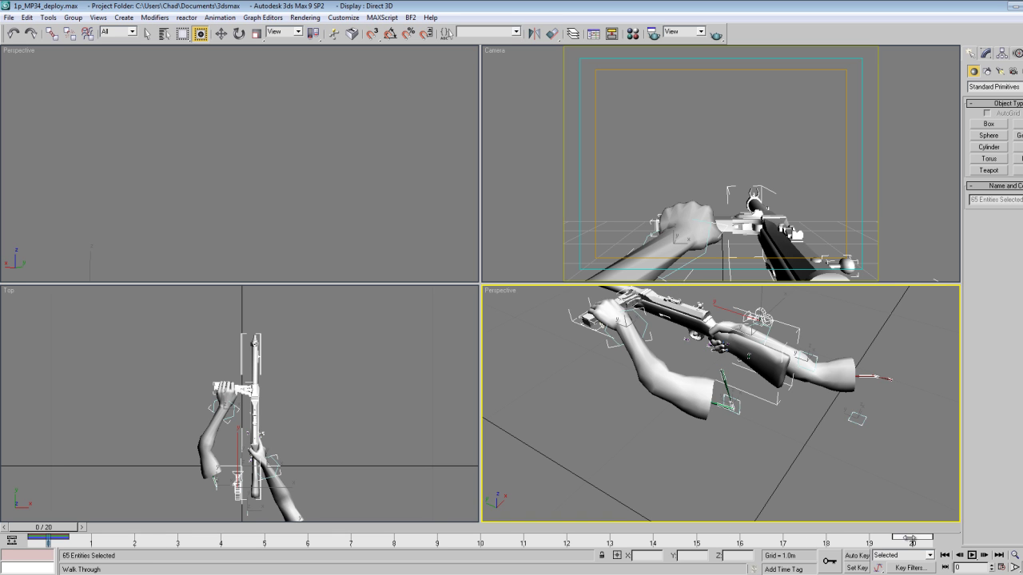
key("/")
key("/")
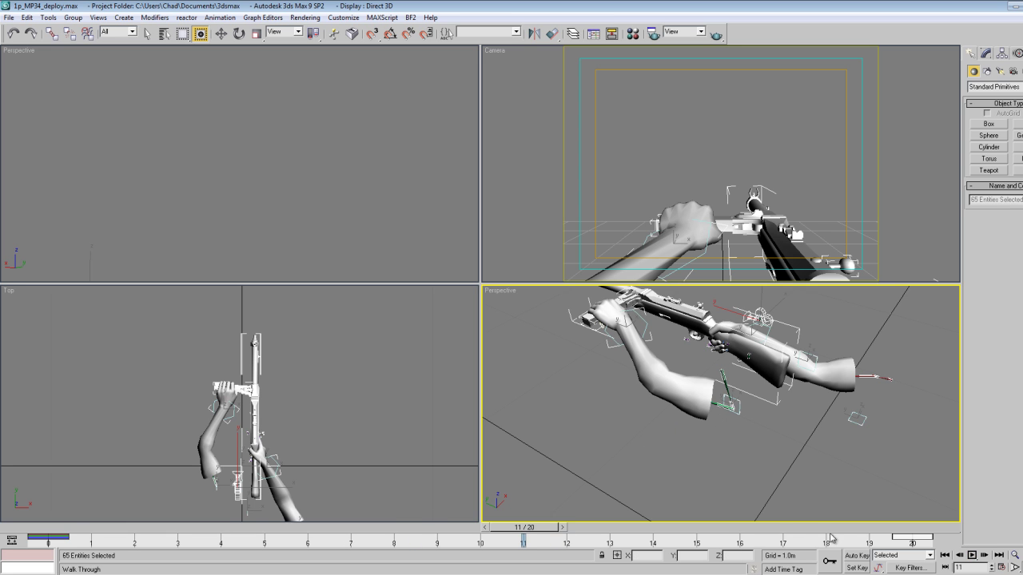
left_click(856, 554)
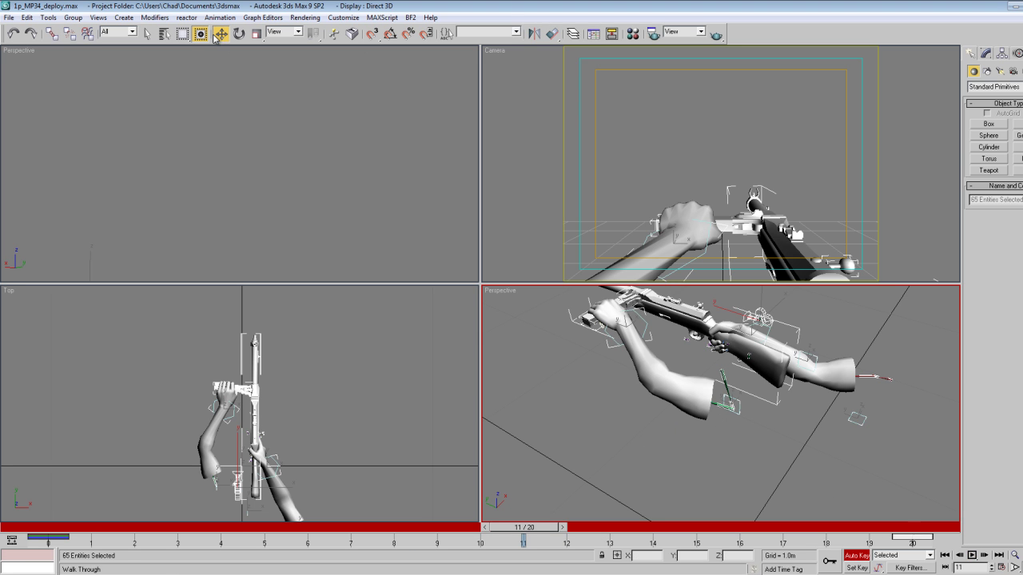
left_click(581, 115)
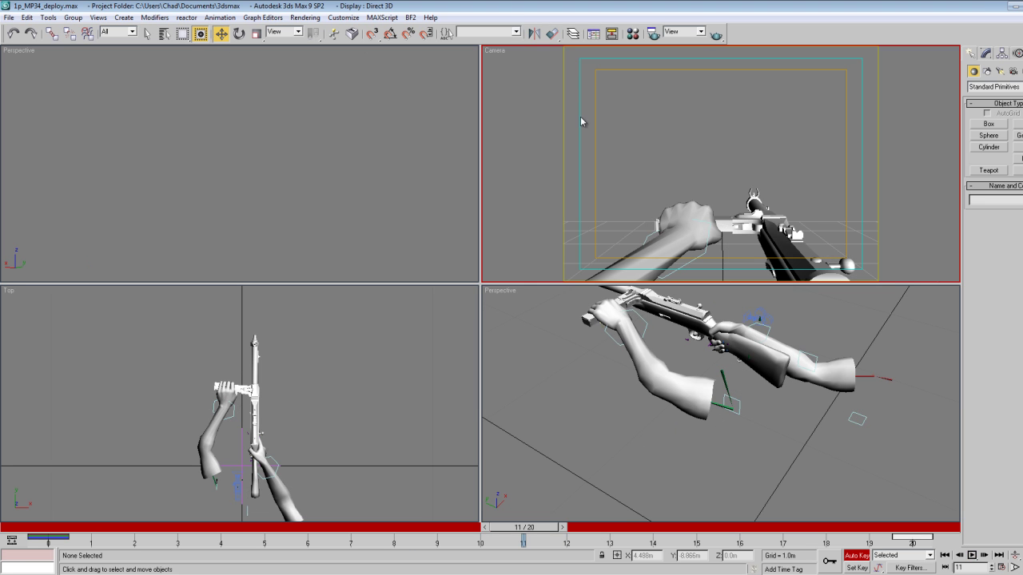
At frame 11, move the gun mesh down and sideways, and rotate it using the Local coordinate system.
left_click(687, 319)
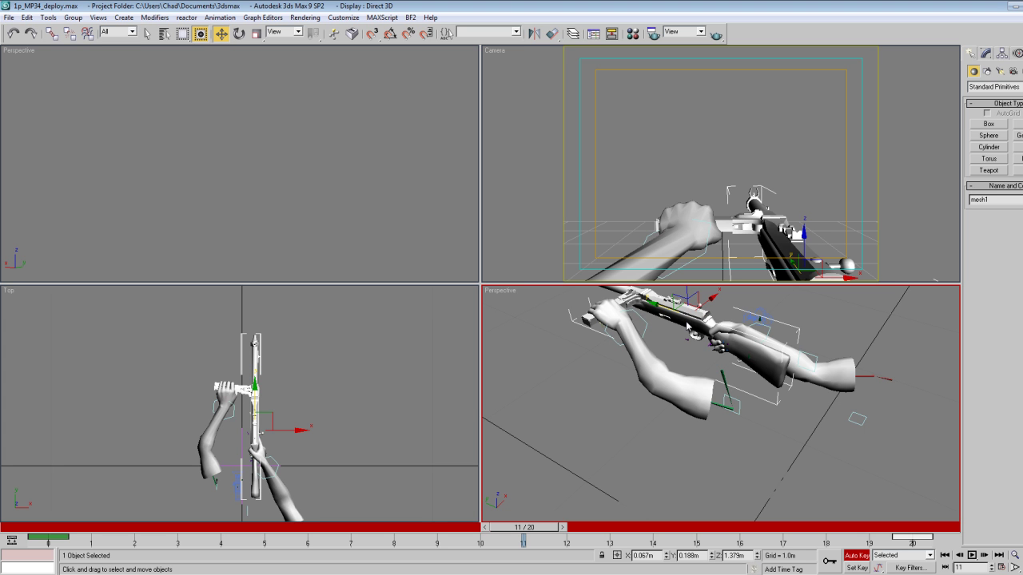
left_click_drag(686, 294, 764, 318)
left_click(239, 32)
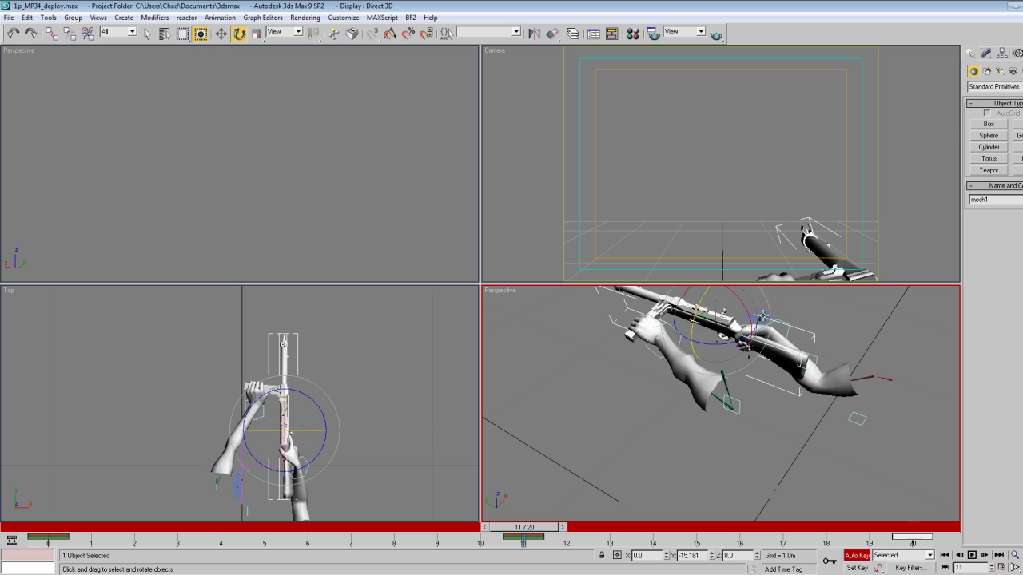
left_click(283, 31)
left_click(279, 75)
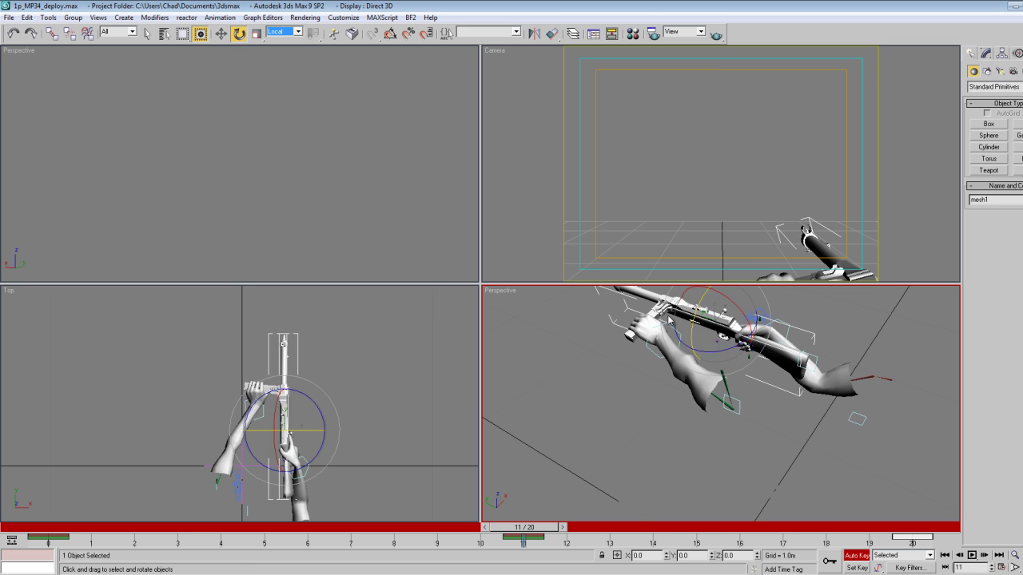
left_click_drag(696, 312, 721, 287)
Play the timeline to check the gun's motion, and delete the gun mesh's frame 11 key.
left_click_drag(523, 542, 60, 536)
key("/")
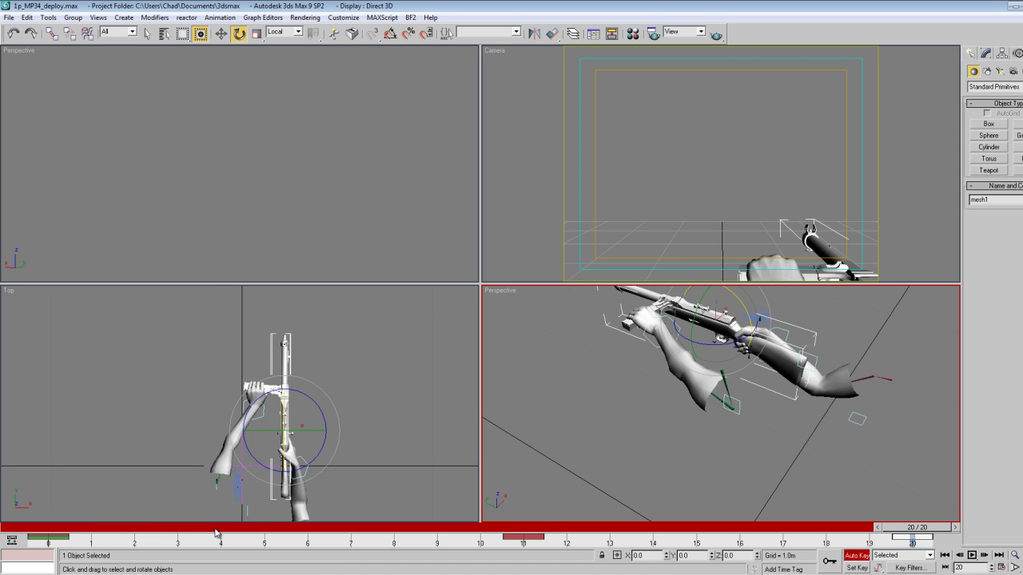
key("Delete")
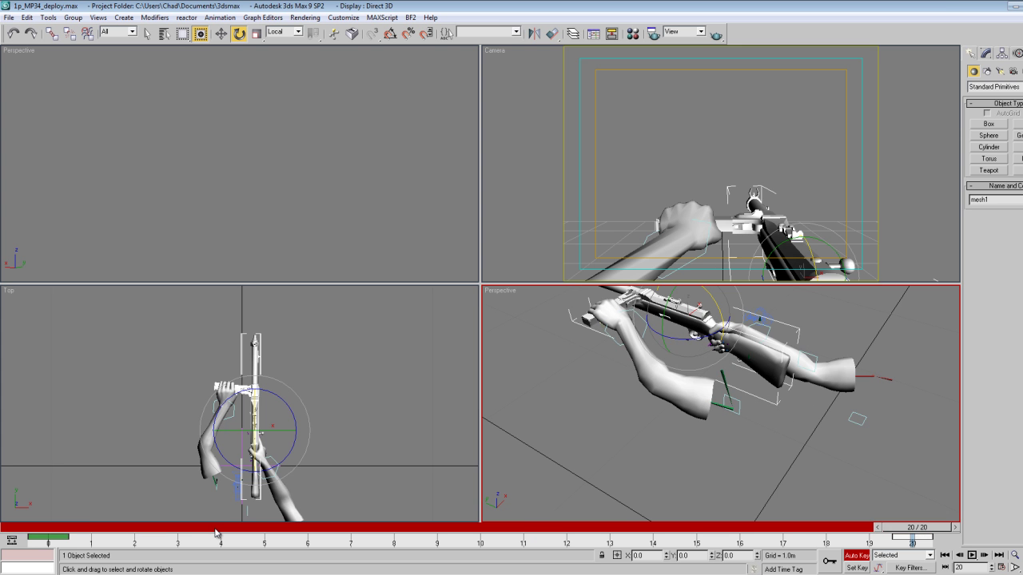
Set keys for all entities, including the gun mesh, at frame 20, and play the animation in the camera view.
key("ctrl+d")
key("ctrl+a")
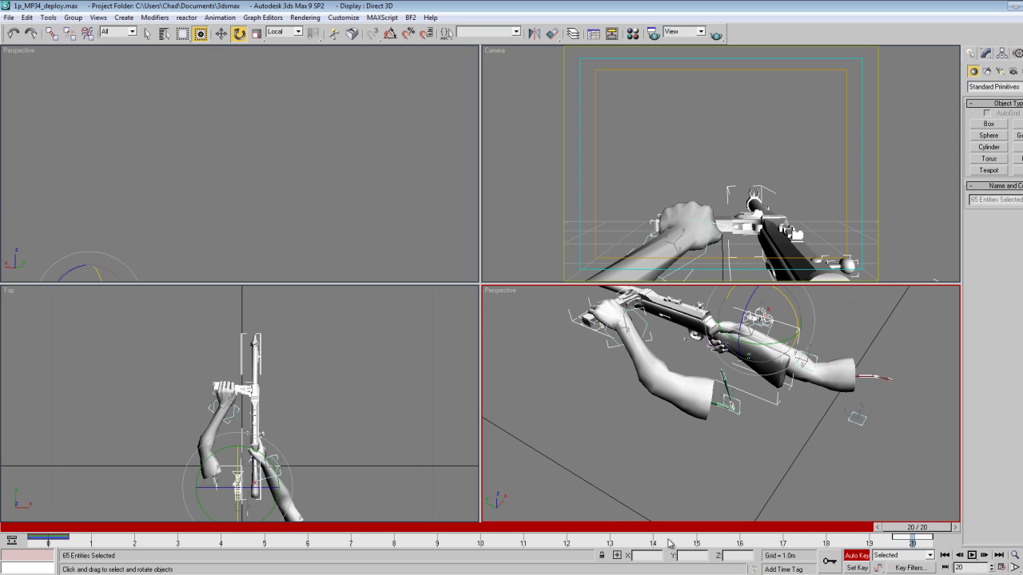
left_click(831, 567)
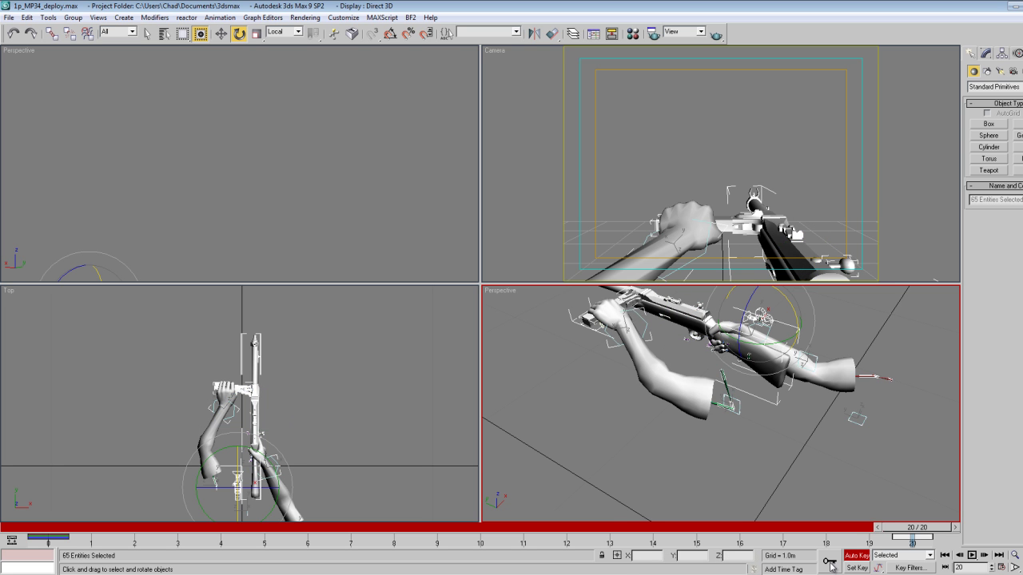
left_click(884, 487)
left_click(774, 363)
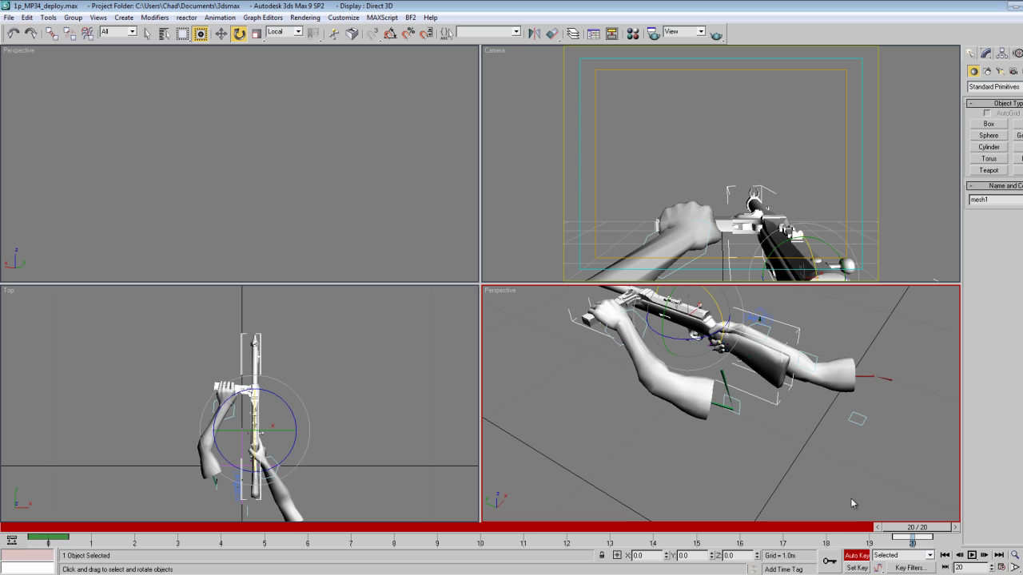
left_click(757, 559)
left_click(221, 33)
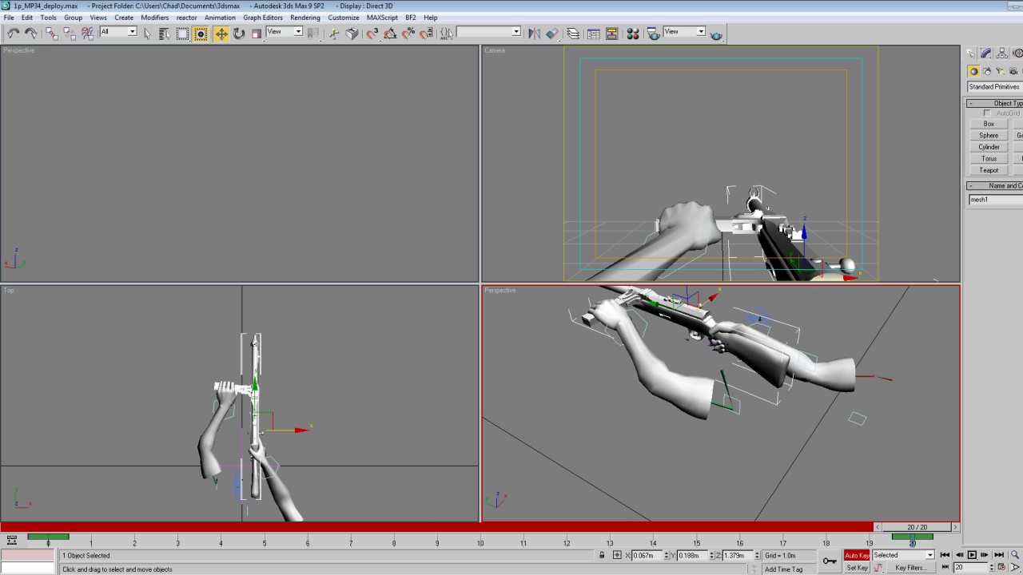
left_click(758, 556)
left_click(757, 560)
left_click(693, 128)
key("slash")
key("slash")
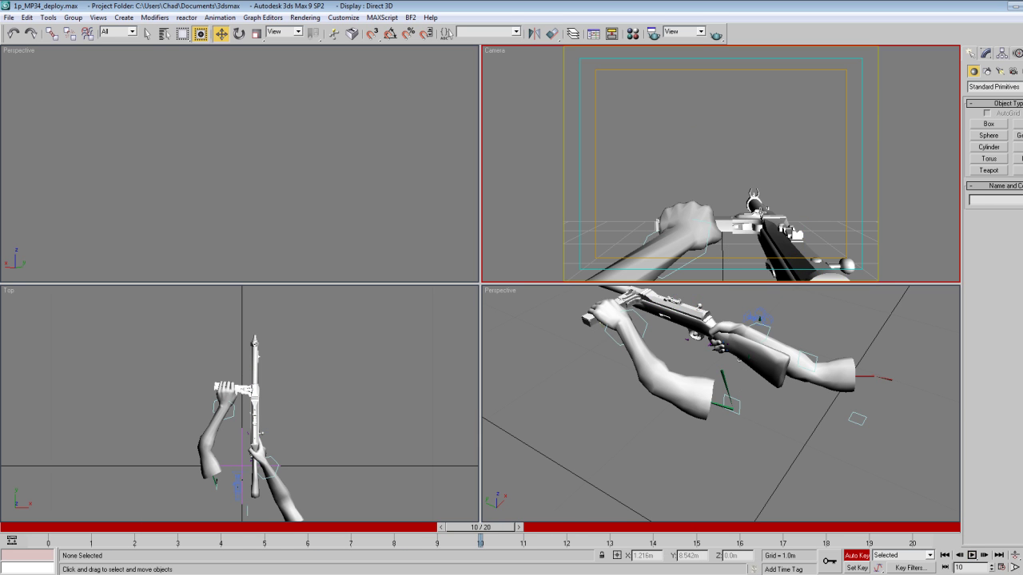
At frame 0, move the gun mesh down out of the camera's view and rotate it about its local axes.
left_click(784, 240)
key("slash")
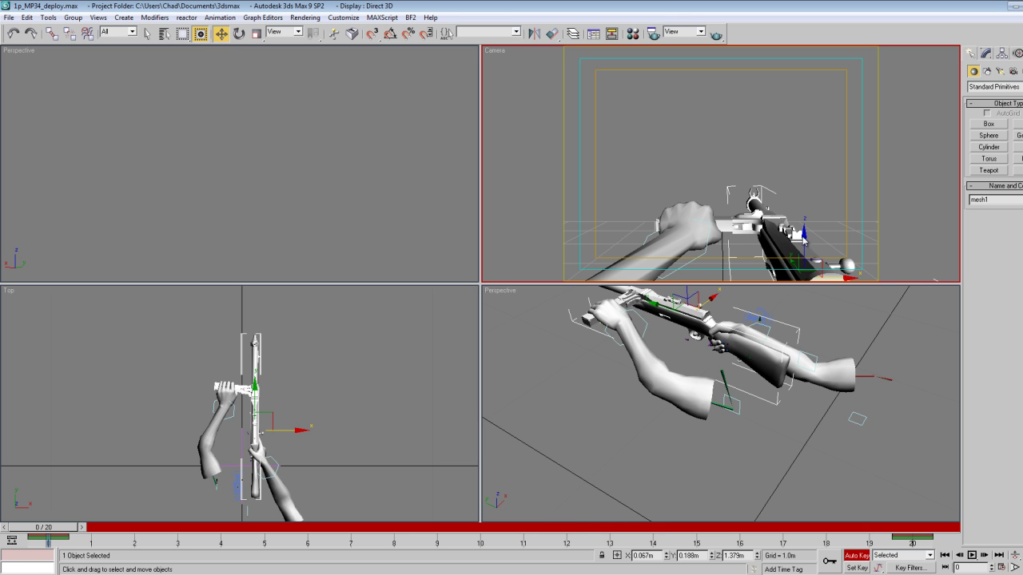
left_click_drag(821, 261, 887, 335)
left_click(239, 33)
left_click_drag(677, 326, 695, 303)
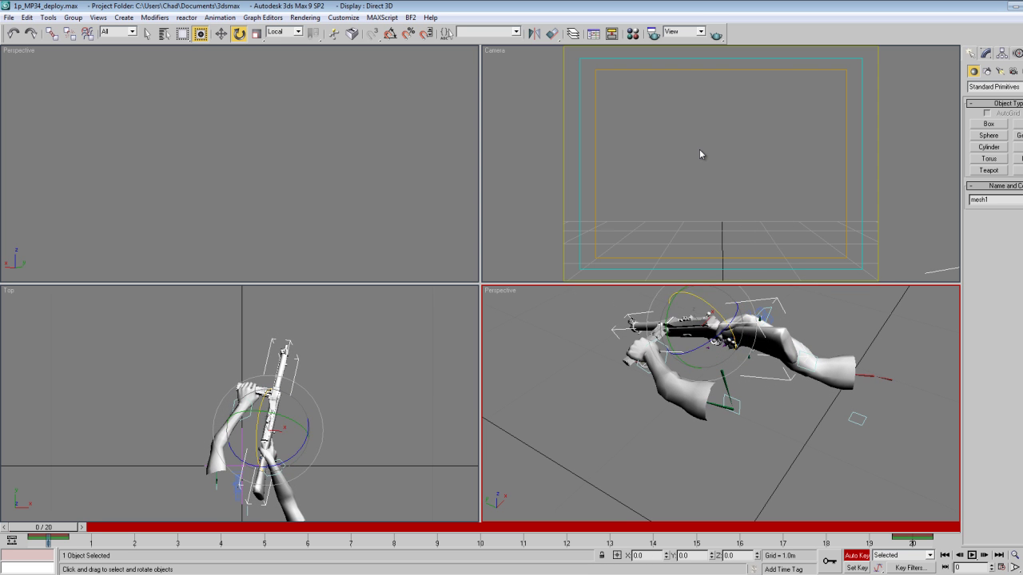
Play the animation repeatedly in the camera view to examine how the gun and hands come up into the frame.
left_click(700, 151)
key("/")
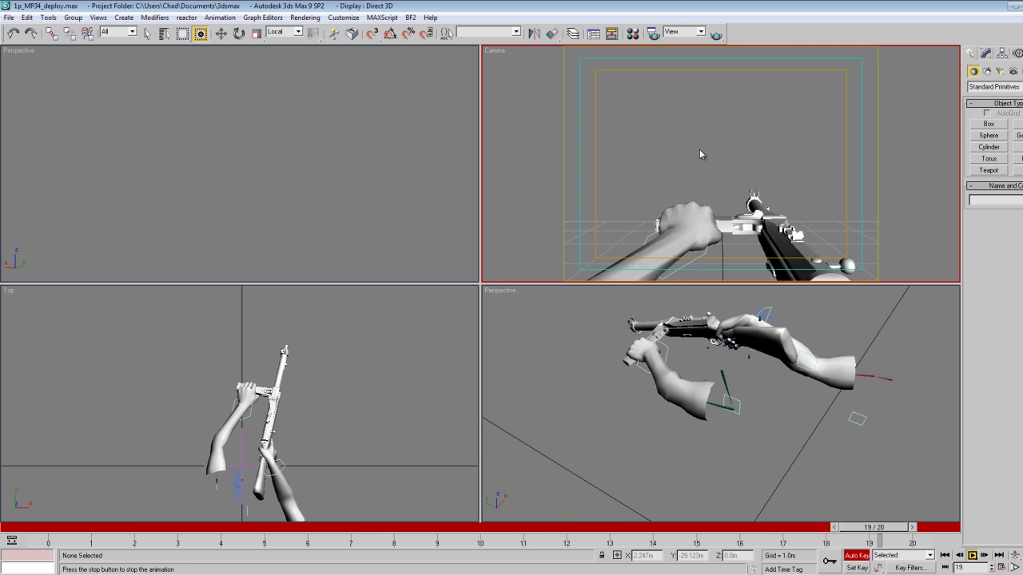
key("/")
key("e")
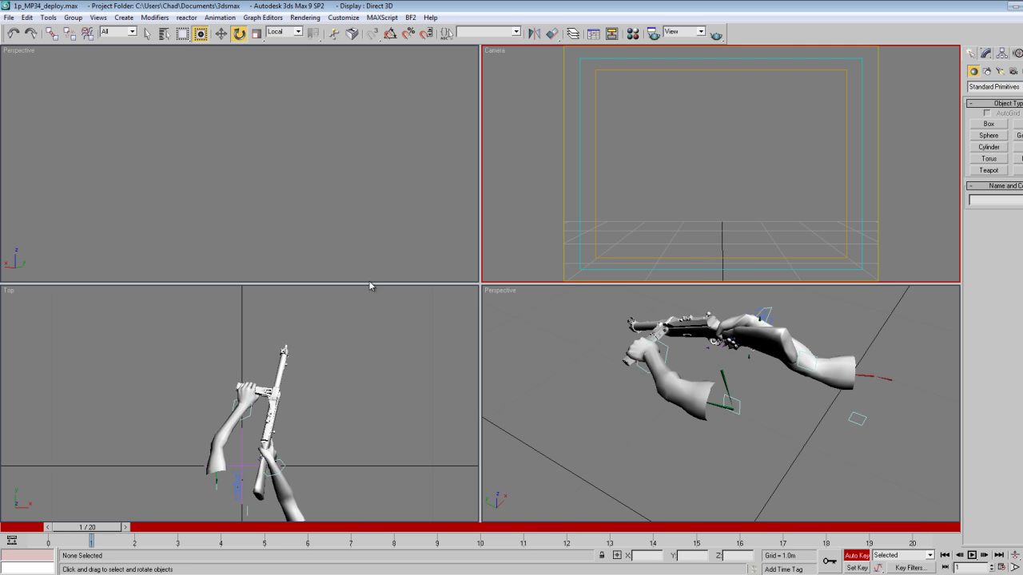
key("/")
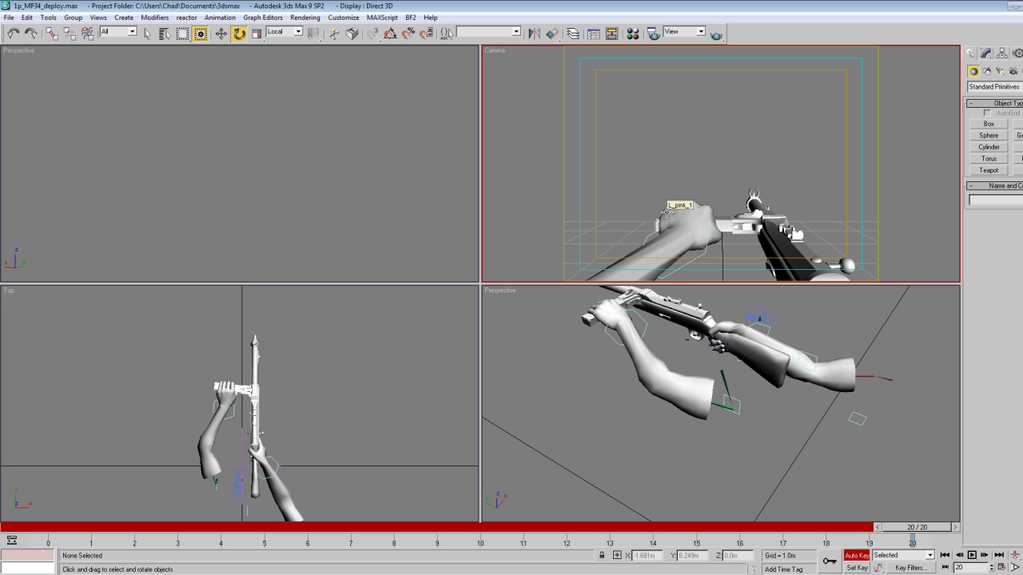
key("slash")
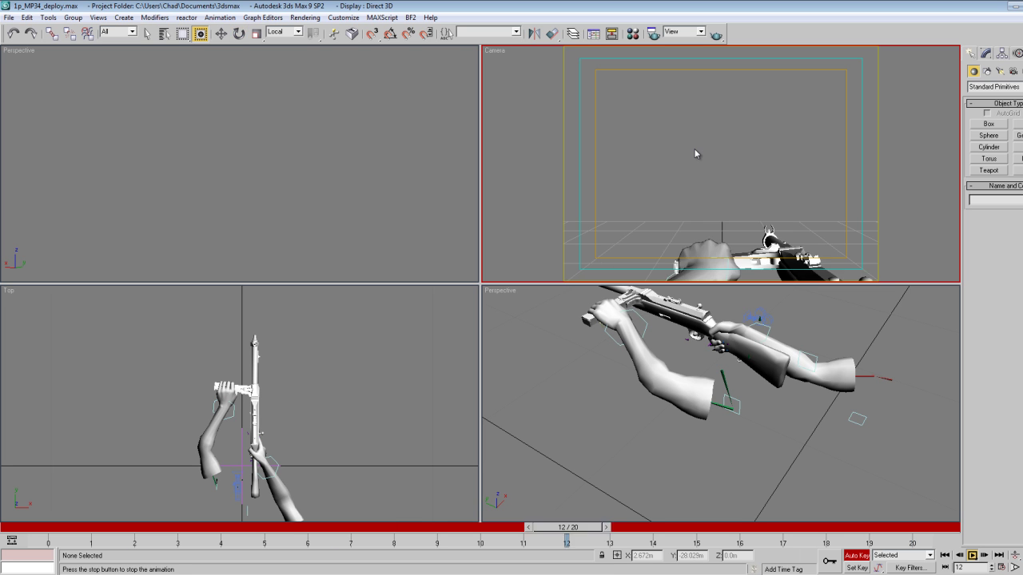
At frame 6, move the gun mesh up and toward the camera frame's centre, and check the motion across the early frames.
left_click(220, 33)
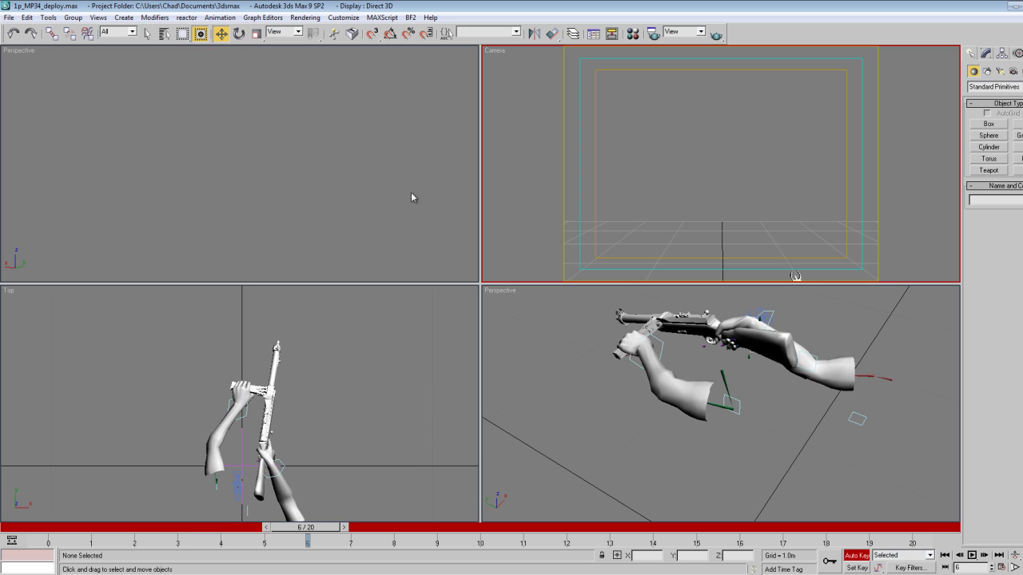
left_click(776, 348)
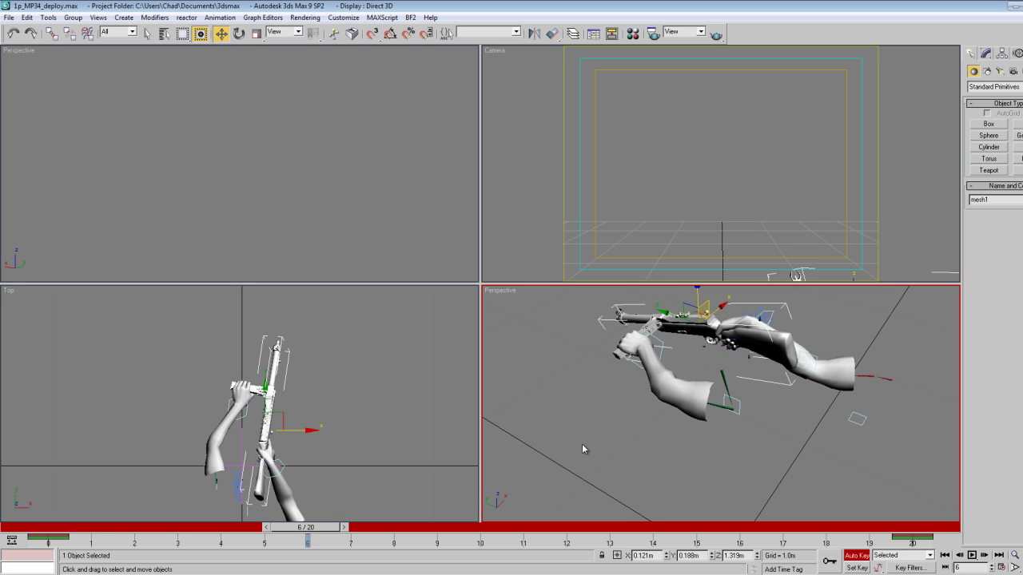
left_click_drag(698, 298, 697, 297)
key("comma")
key("comma")
key("comma")
key("comma")
key("comma")
right_click(716, 209)
key("slash")
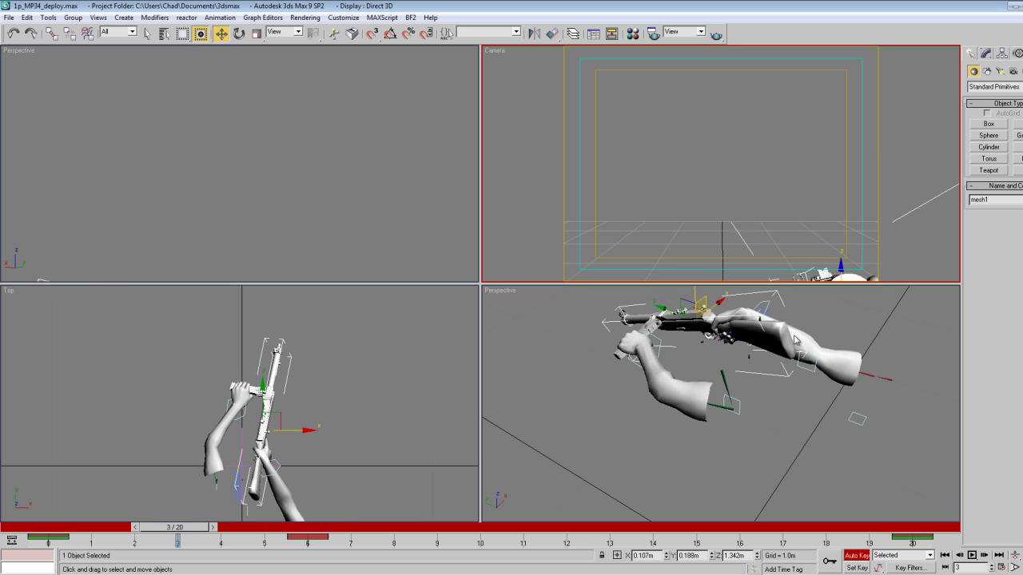
At frame 6, rotate the gun mesh about 7.9 degrees around its local X axis.
key("period")
key("period")
key("period")
left_click(238, 32)
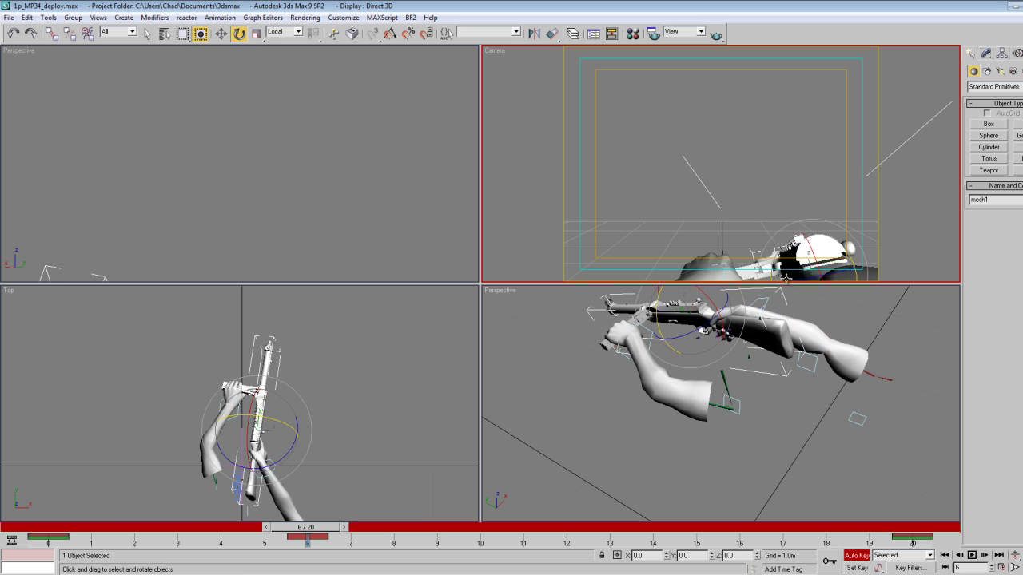
left_click_drag(815, 249, 800, 260)
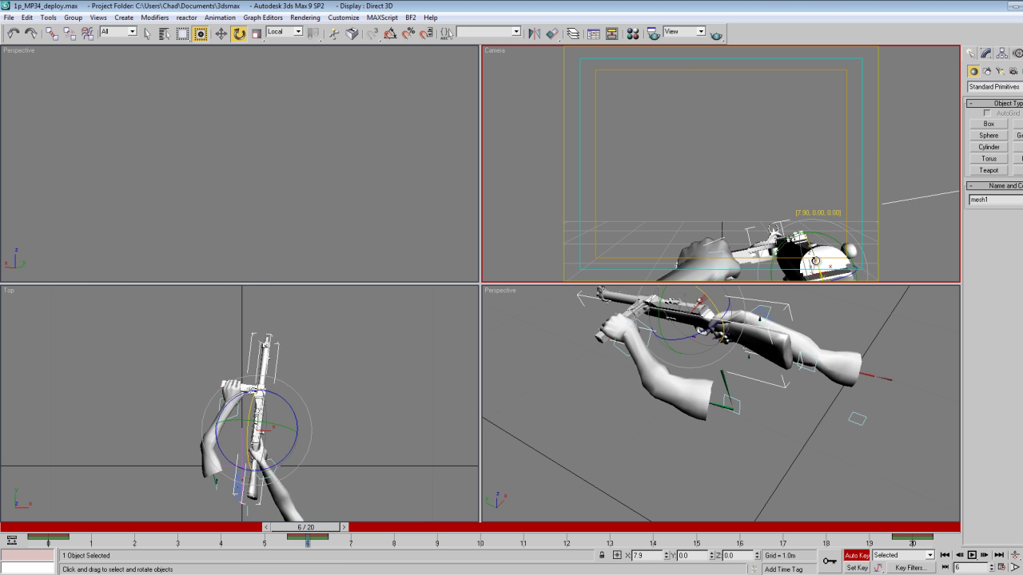
Step through the frames before and after frame 6 to examine the gun's motion in the camera view.
key("comma")
key("comma")
key("comma")
key("comma")
key("period")
key("period")
key("period")
key("period")
key("period")
key("period")
key("period")
key("period")
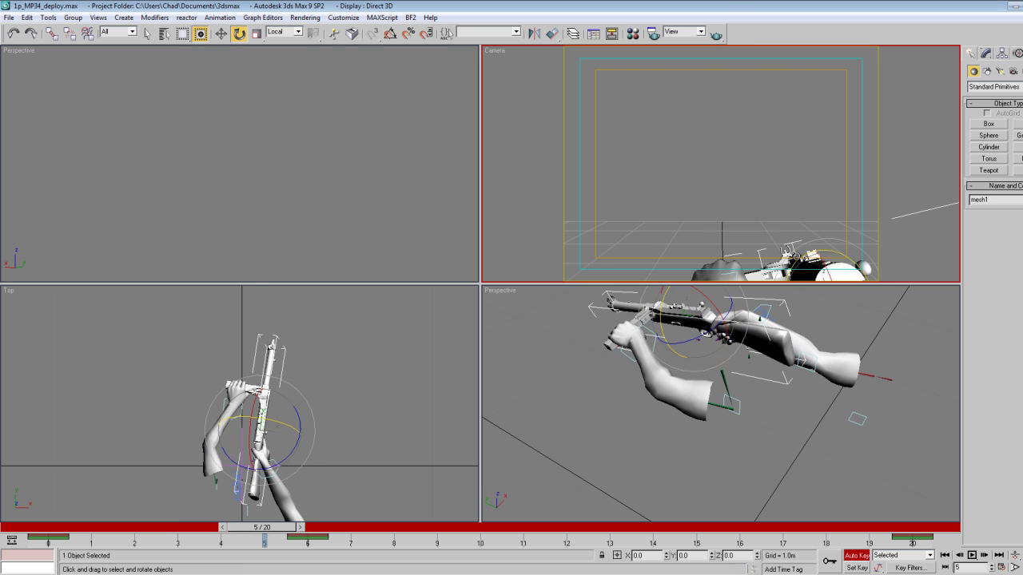
key("period")
key("period")
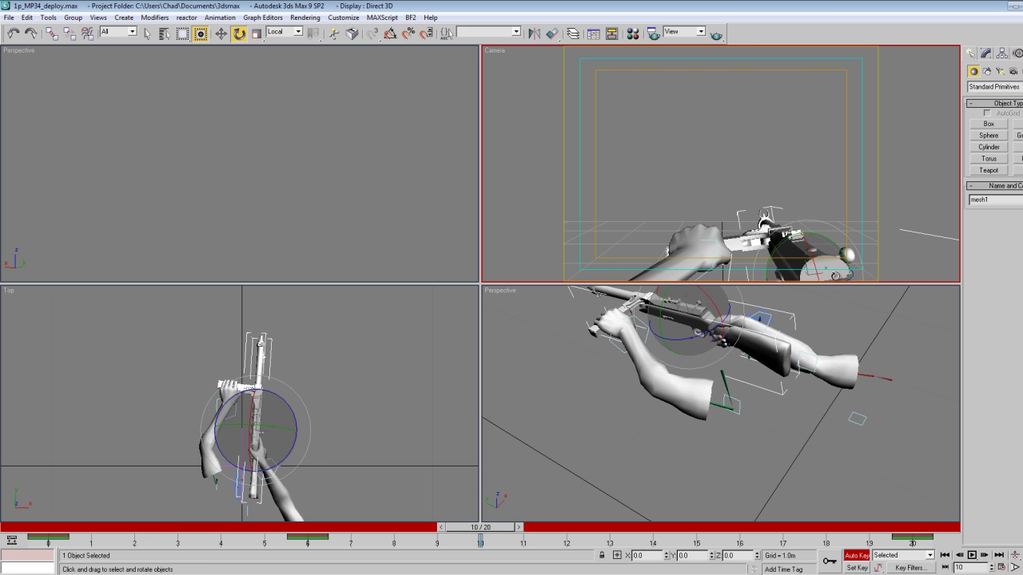
At frame 12, raise the gun mesh slightly in the camera view and adjust its rotation.
left_click(222, 33)
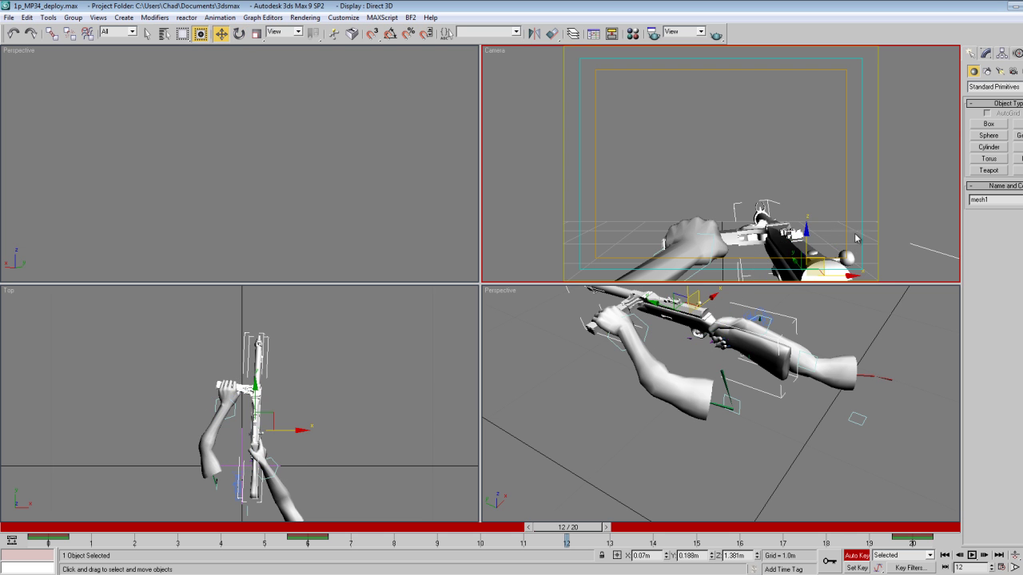
mouse_move(799, 244)
left_mouse_down()
mouse_move(788, 218)
mouse_move(798, 243)
left_mouse_up()
left_click(239, 33)
Play the animation and step through its frames to examine the rise through the frame 12 pose.
key("/")
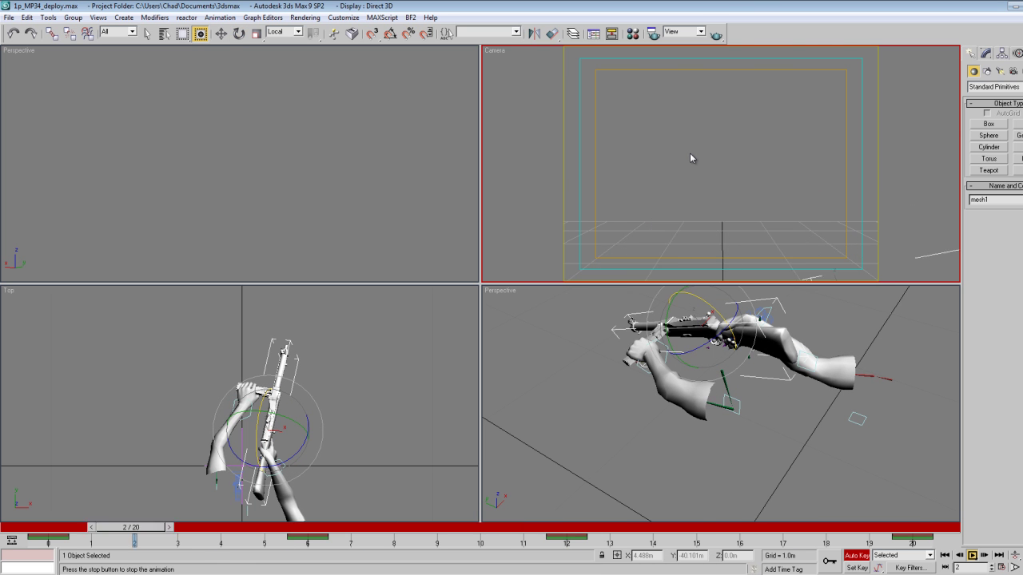
key("/")
key(".")
key(".")
key(".")
key(".")
key(".")
key(".")
key(".")
key(".")
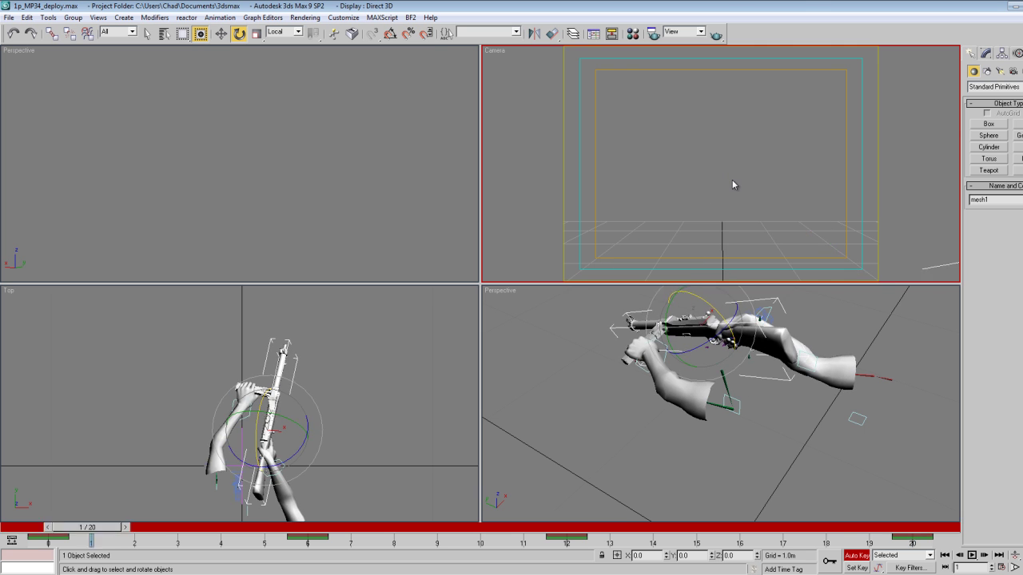
Shift the gun mesh's frame 6 key to frame 4 and play back the faster rise.
left_click_drag(311, 537, 270, 538)
key("comma")
key("comma")
key("comma")
key("period")
key("period")
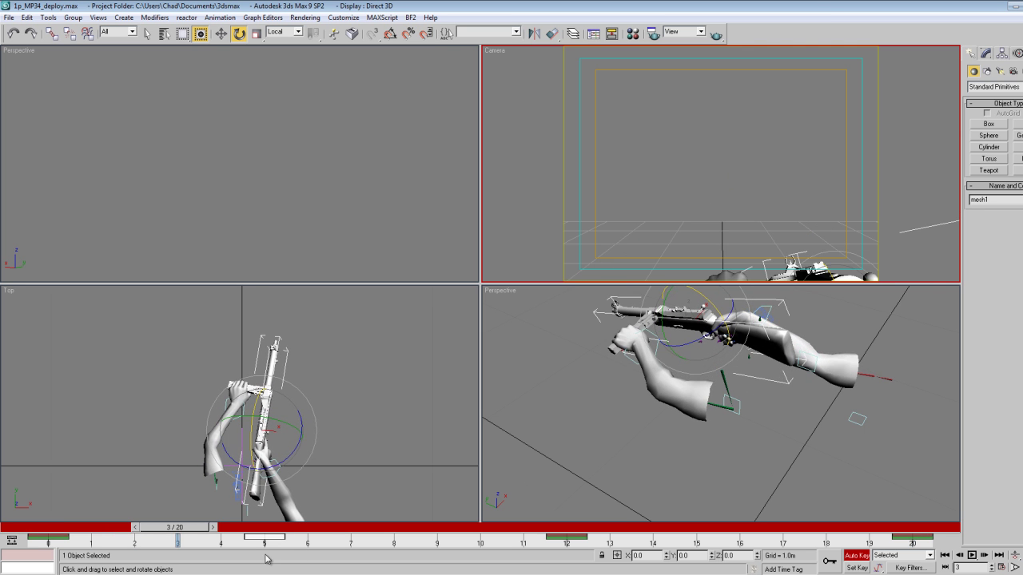
key("/")
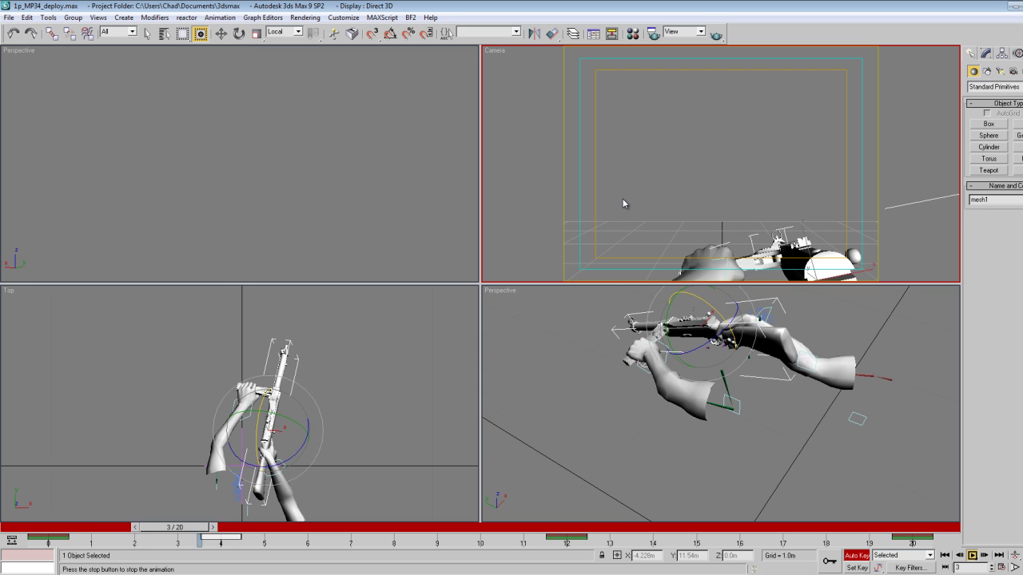
key("/")
key("period")
key("period")
key("period")
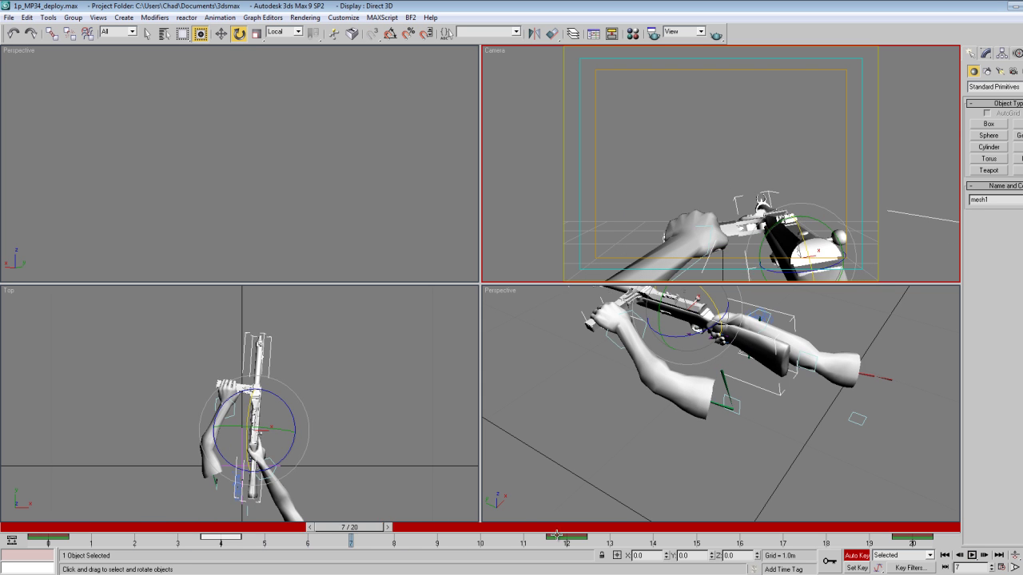
Shift the gun mesh's frame 12 key to frame 10 and step through the following frames.
left_click(565, 542)
left_click_drag(565, 543, 480, 543)
key("period")
key("period")
key("period")
key("period")
key("period")
key("period")
key("period")
left_click_drag(912, 543, 786, 542)
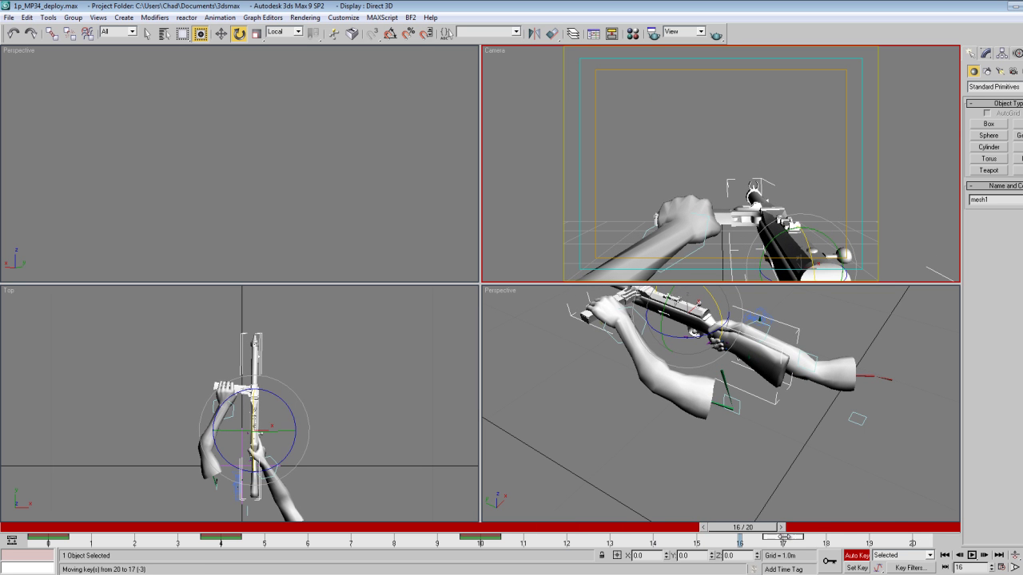
key("period")
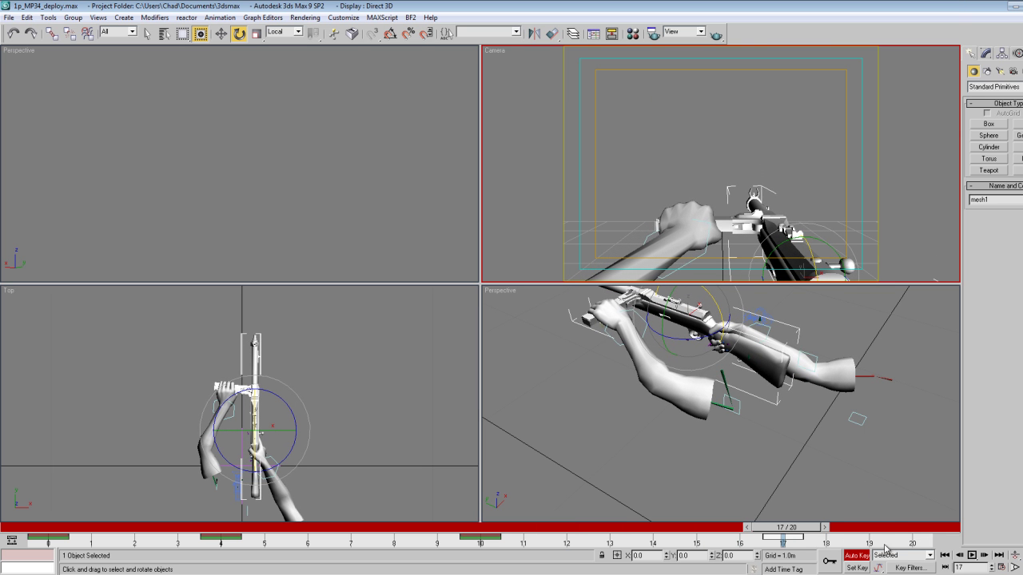
key("ctrl+z")
Copy the gun mesh's frame 20 key to frame 17 and set the mesh's Z position there to 1.377 m.
left_click_drag(912, 543, 786, 543, "shift")
left_click(228, 37)
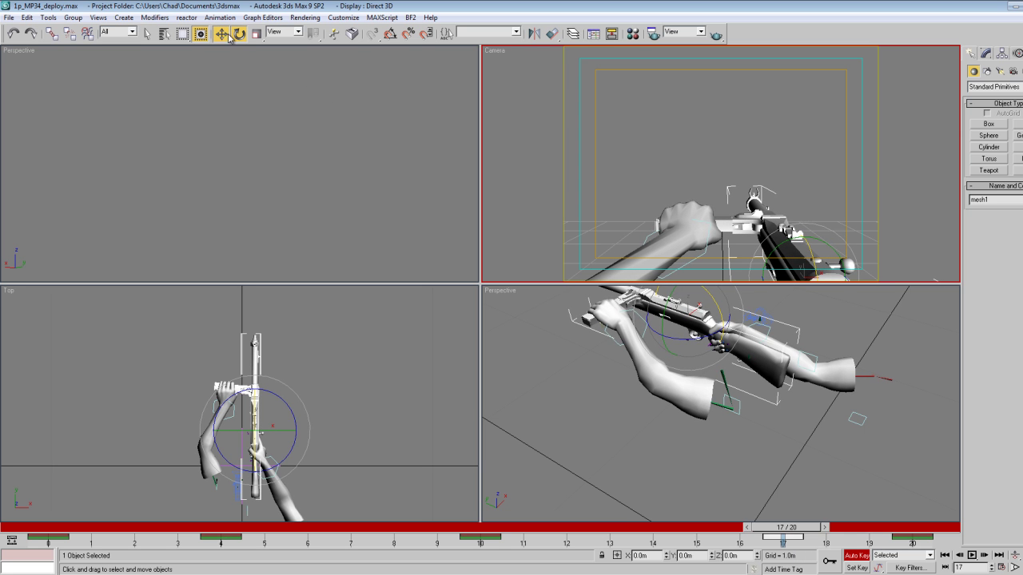
left_click(757, 559)
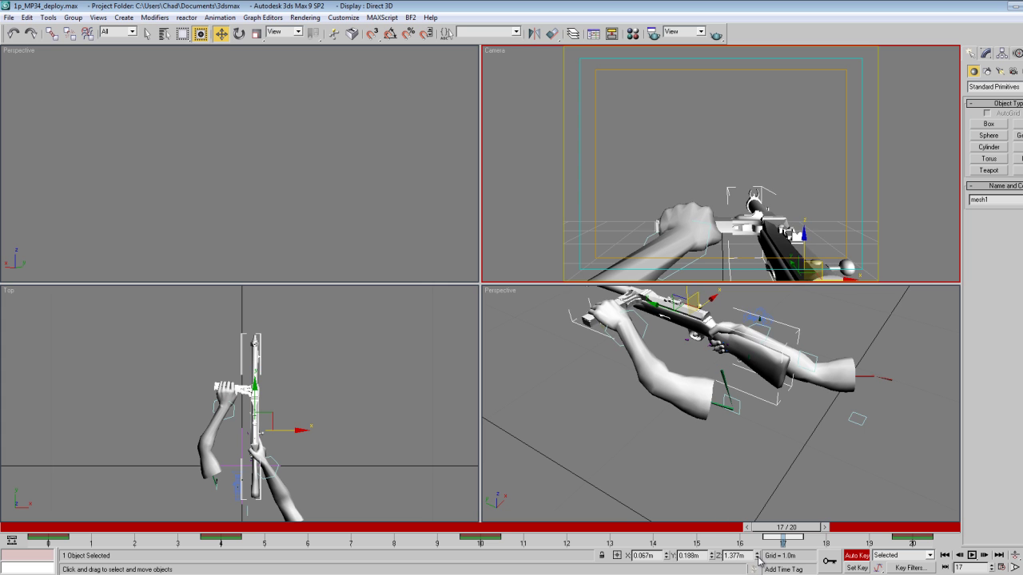
left_click(239, 34)
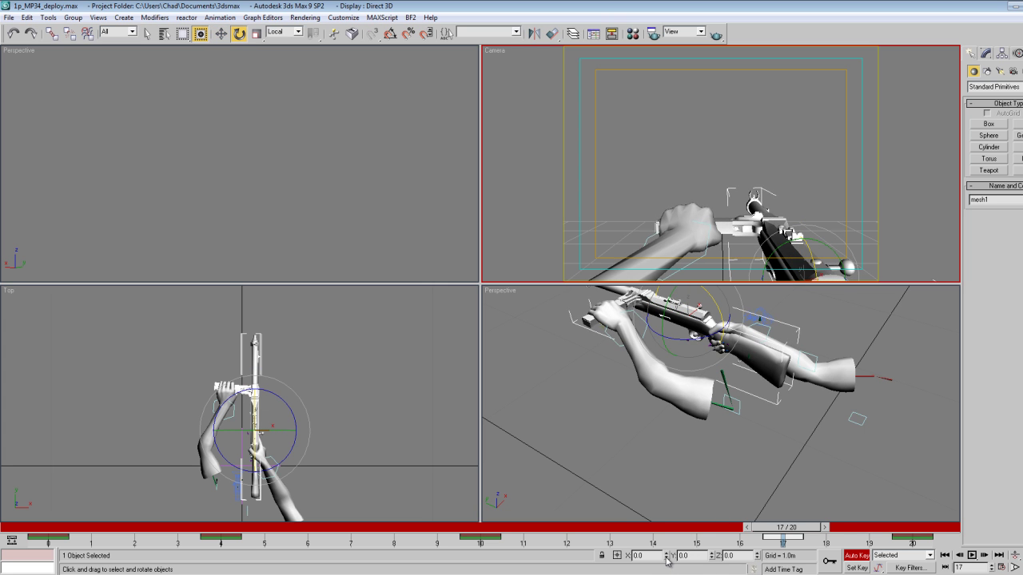
Play the animation and step through it to frame 17 to examine how the gun settles.
key("slash")
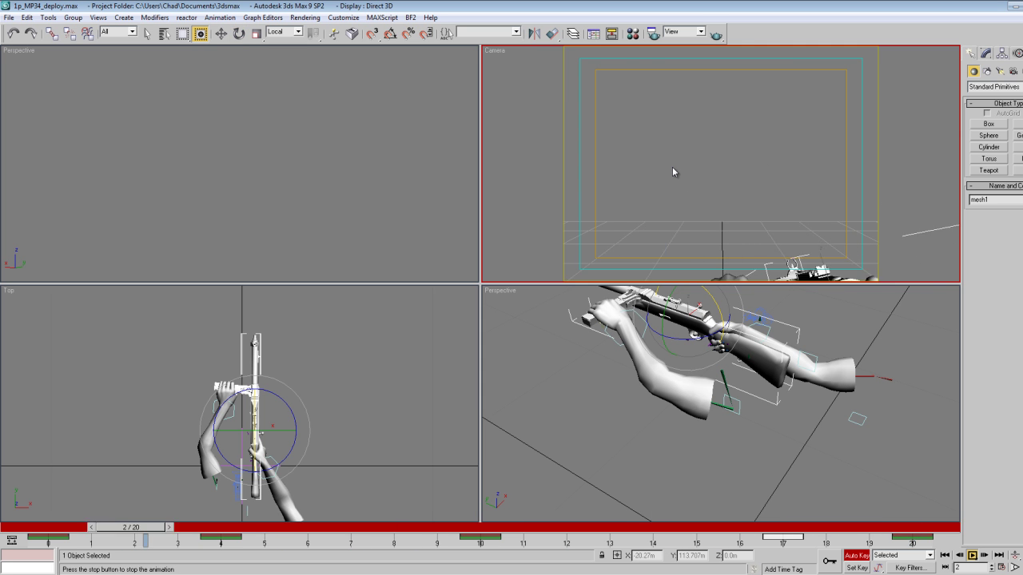
key("slash")
key("period")
key("period")
key("period")
key("period")
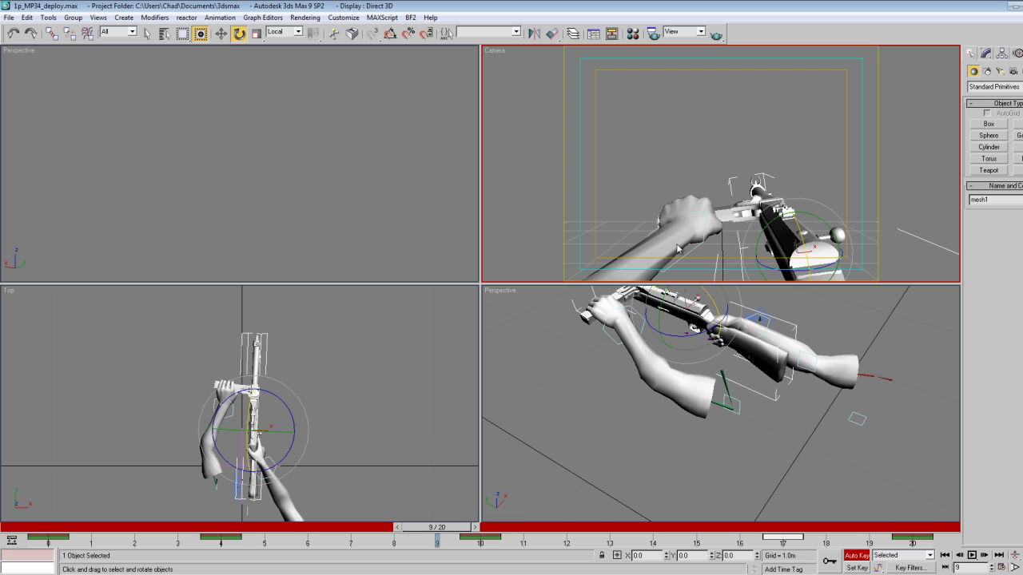
key("period")
key("period")
key("period")
key("period")
key("period")
key("period")
key("period")
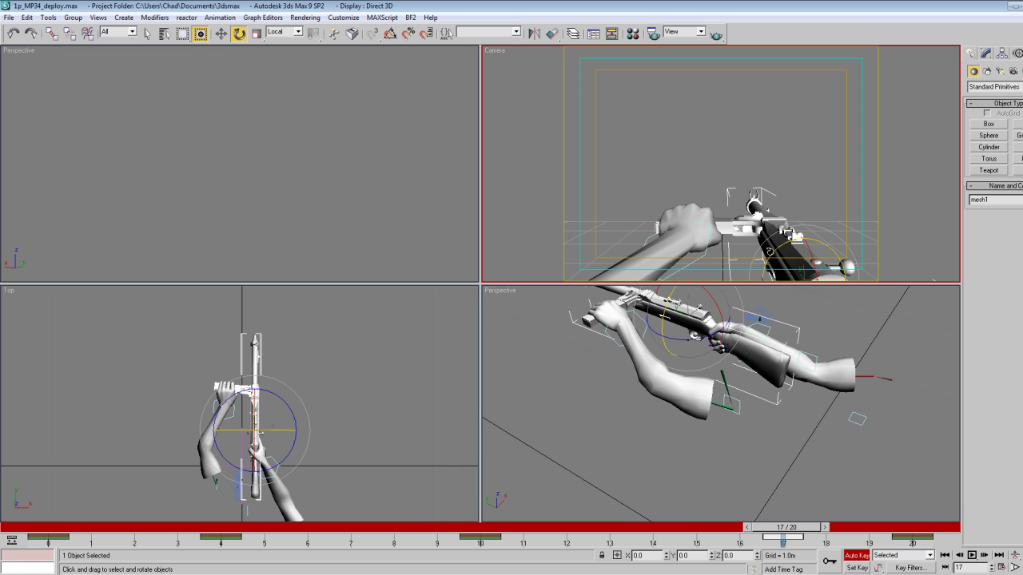
At frame 17, fine-tune the gun mesh's rotation and nudge its X position to 0.069 m.
left_click_drag(791, 234, 787, 237)
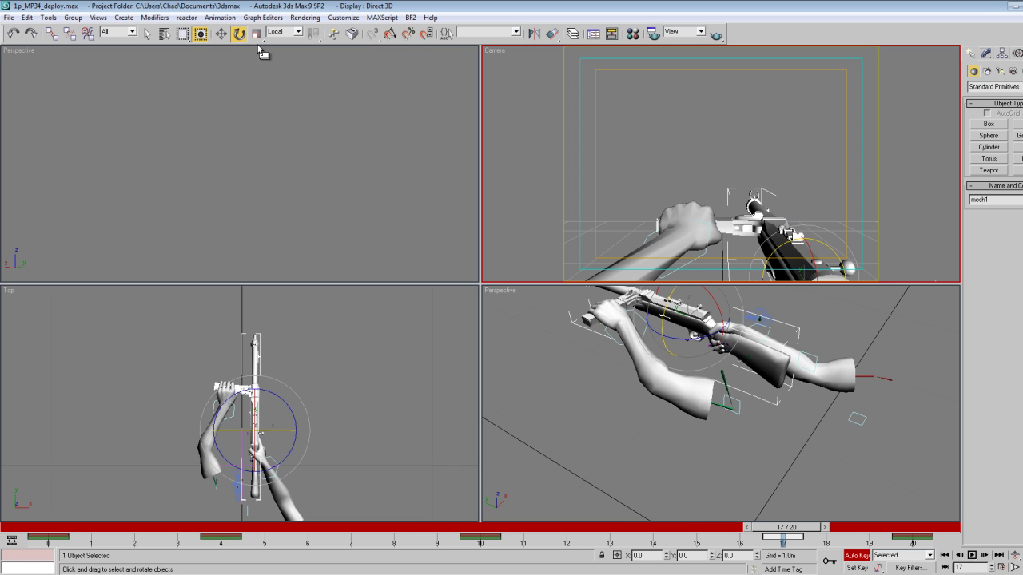
left_click(221, 32)
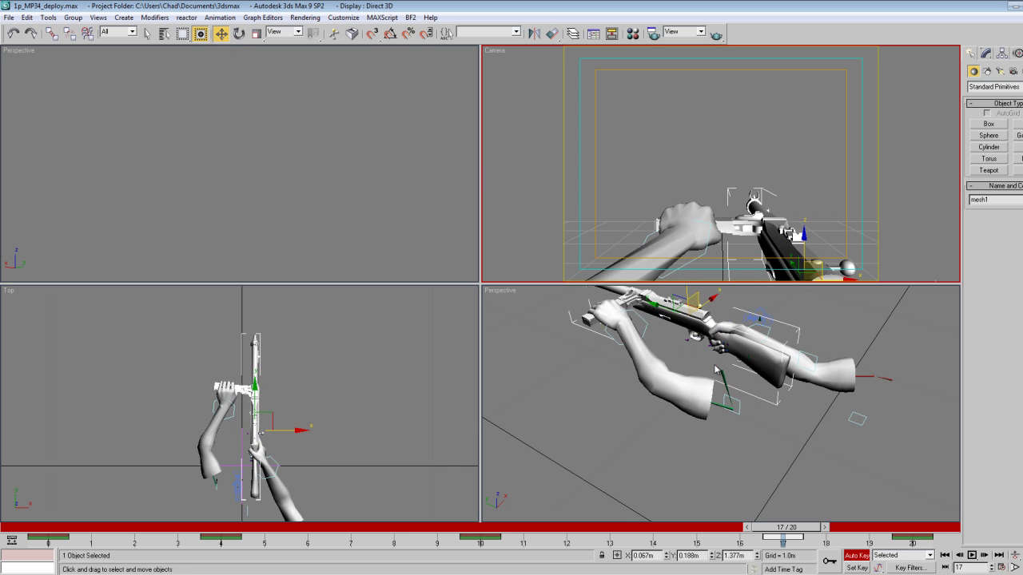
left_click(668, 559)
left_click(667, 555)
left_click(667, 554)
Step through the frames around frame 17 and play the animation to examine the final settling motion.
key("comma")
key("comma")
key("comma")
key("period")
key("period")
key("period")
key("period")
key("period")
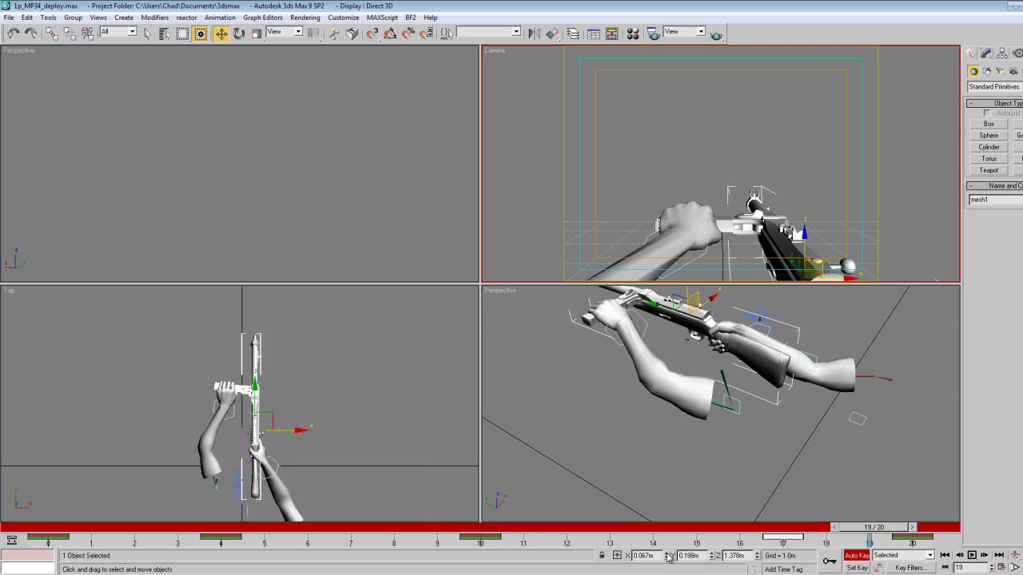
key("slash")
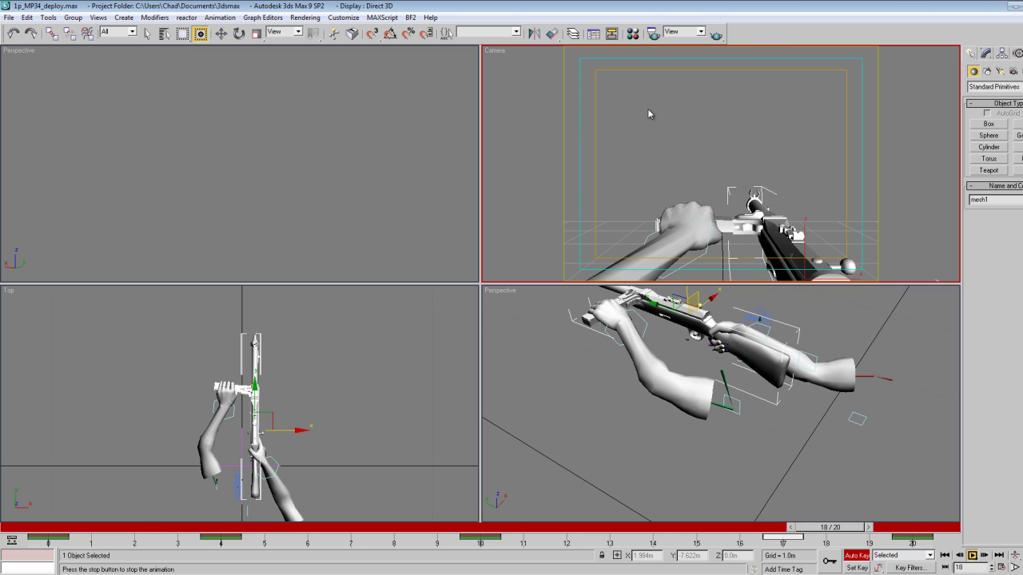
key("slash")
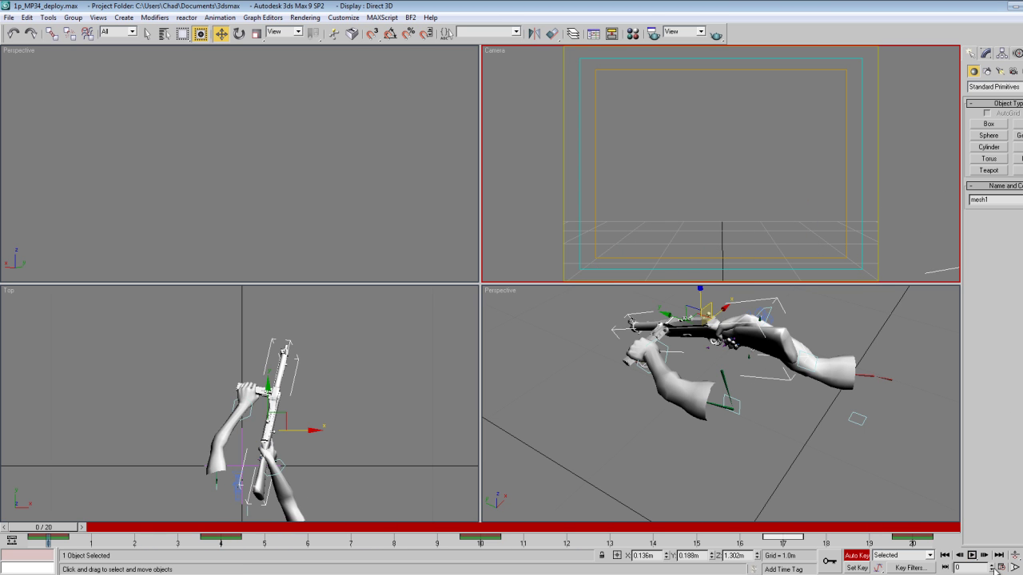
Extend the animation's end time to frame 25 and play it back.
left_click(1002, 567)
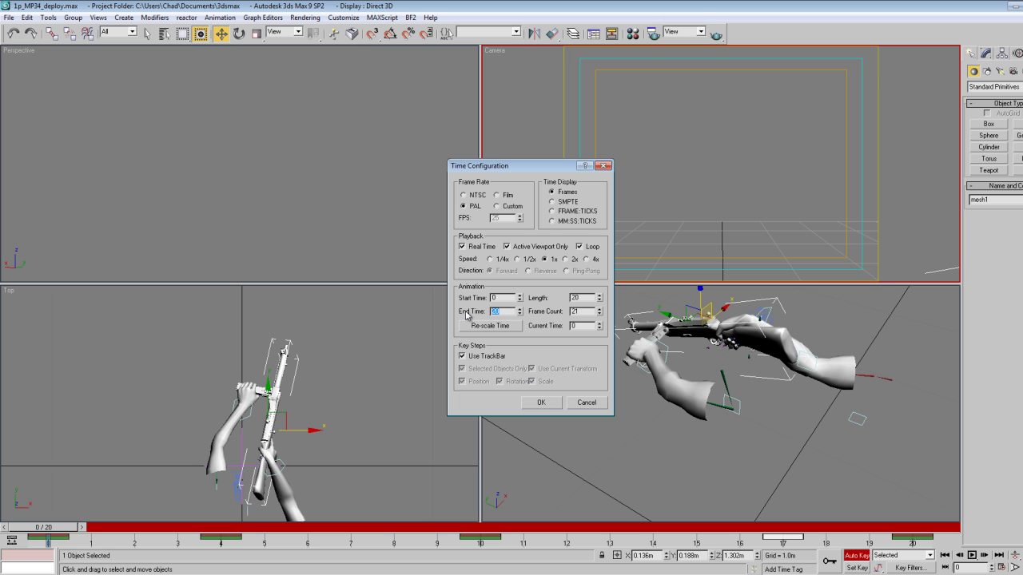
left_click(541, 402)
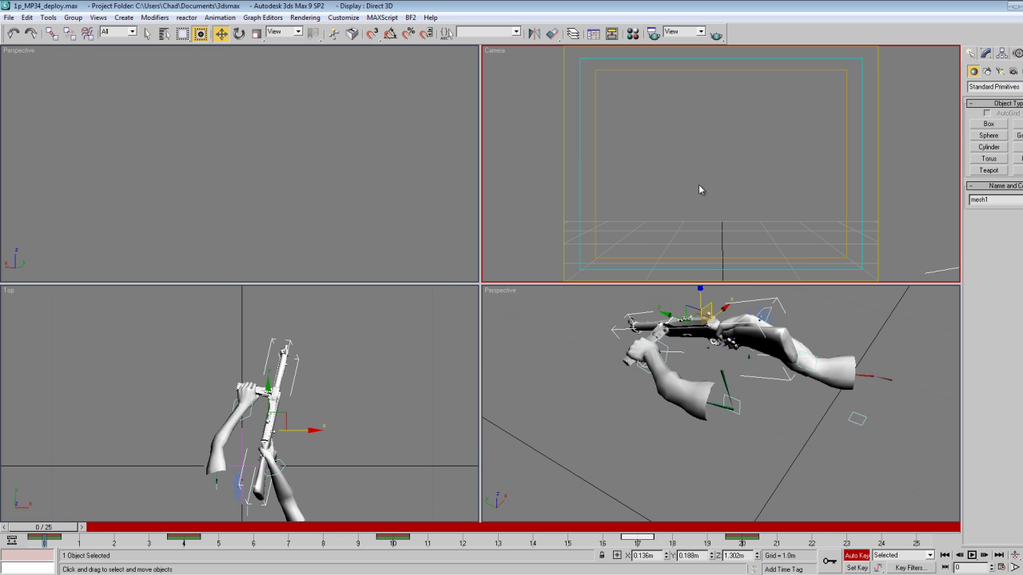
key("slash")
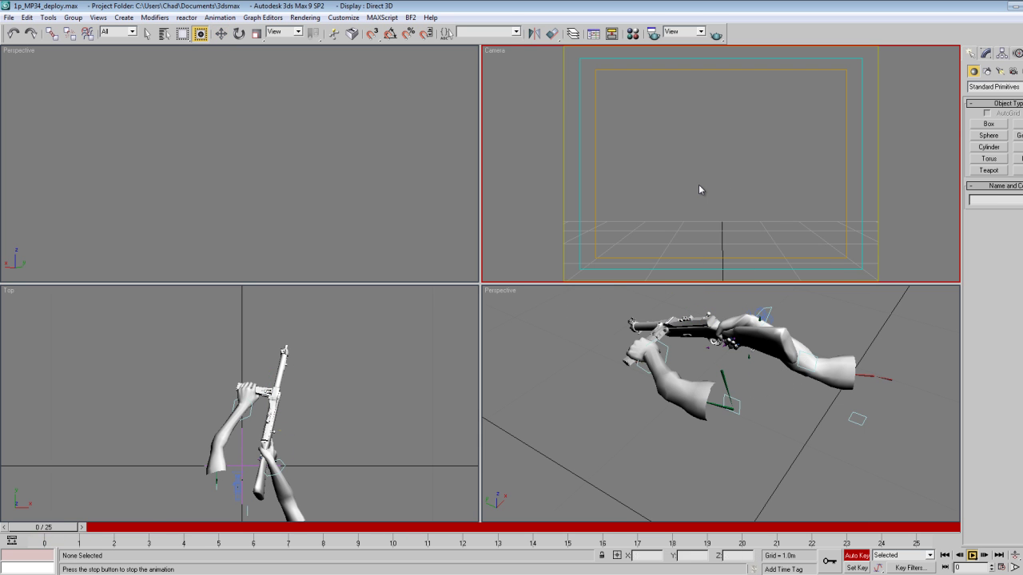
key("slash")
Copy the gun mesh's frame 20 key to frame 25 and set its Z position at frame 20 to 1.379 m.
key("w")
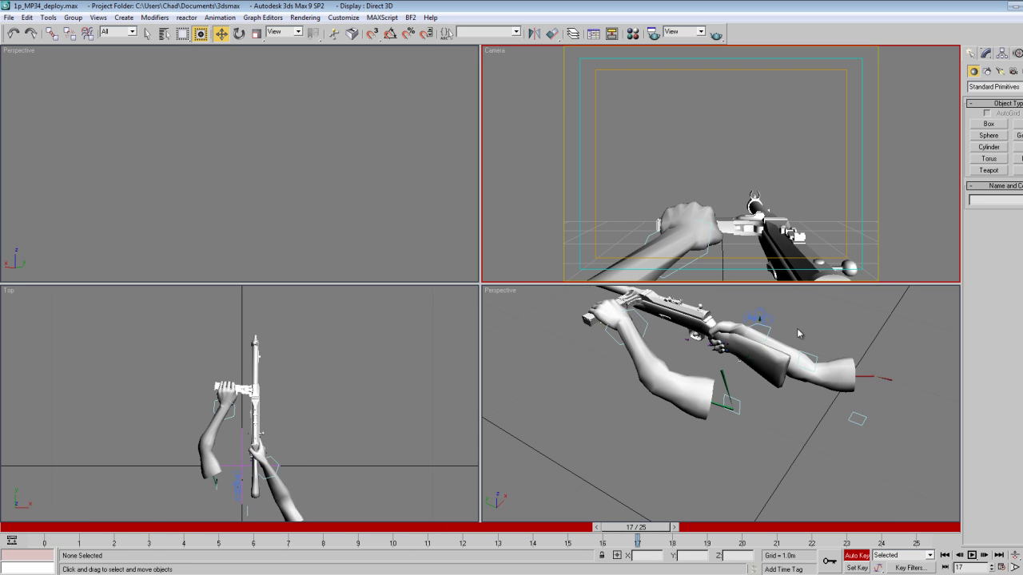
key("period")
left_click(780, 252)
key("period")
key("period")
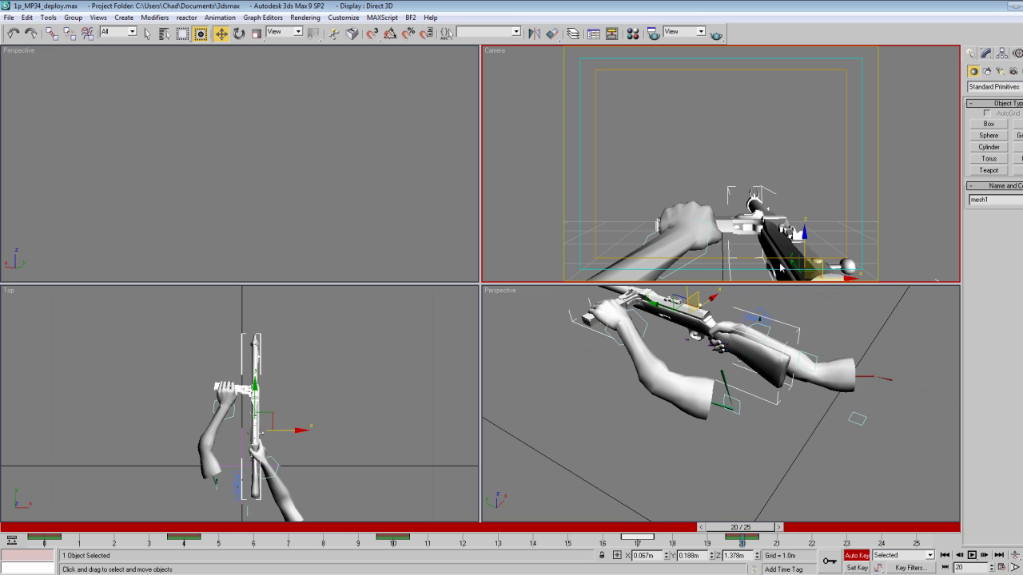
left_click(788, 543)
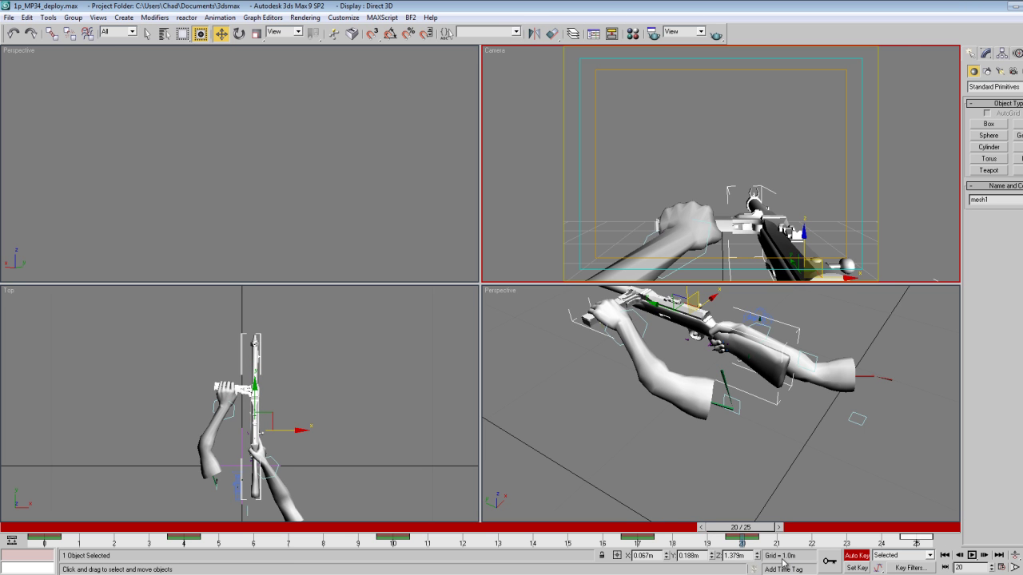
Play the extended animation and step through the frames around frame 17 to examine the gun's settling motion.
key("slash")
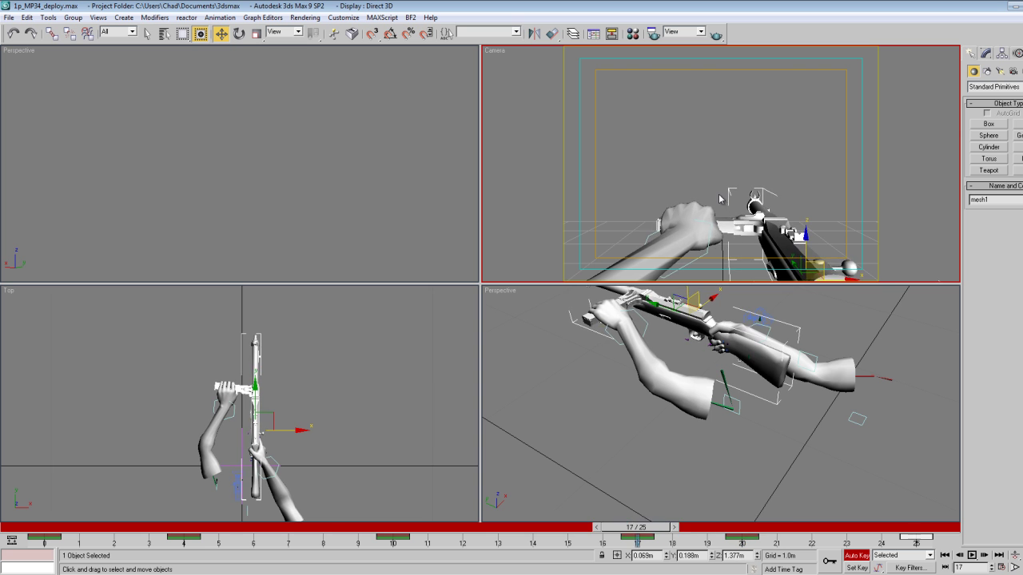
key("slash")
key("comma")
key("period")
key("period")
key("period")
left_click(657, 545)
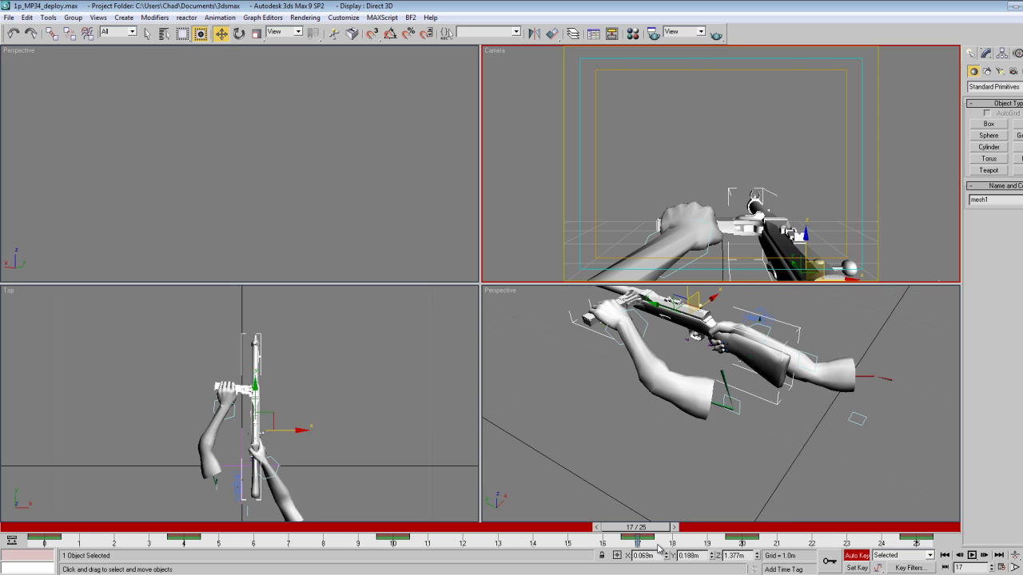
key("slash")
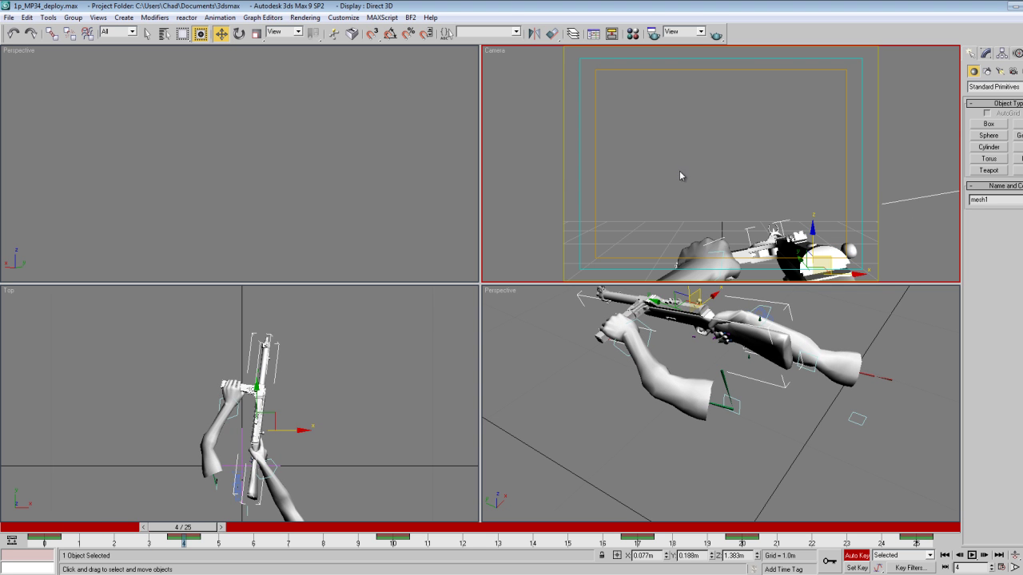
Adjust the gun mesh's rotation at frames 13 and 10, using about -1.55 degrees around local X at frame 10, and play back the animation.
left_click(239, 34)
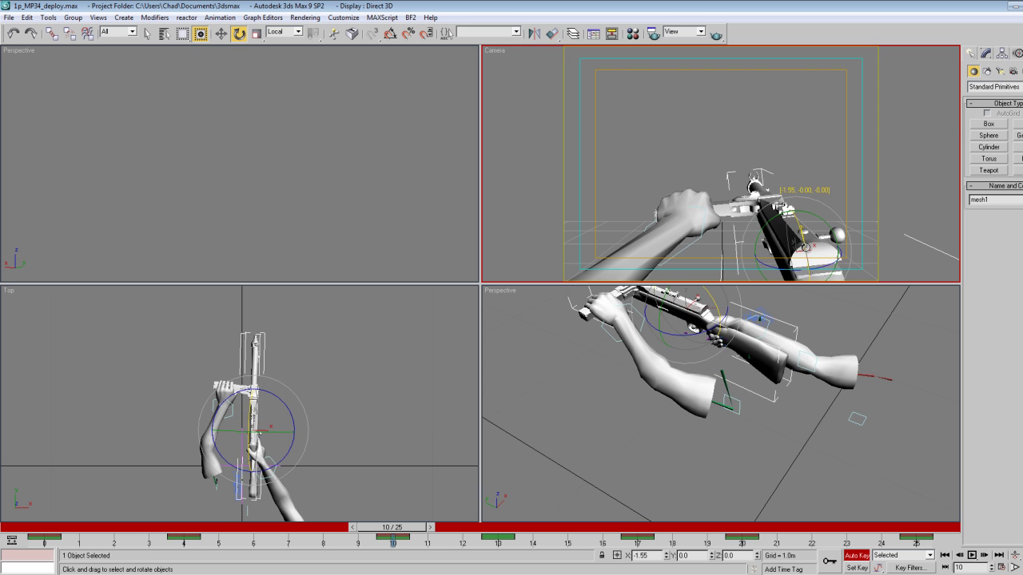
left_click(719, 237)
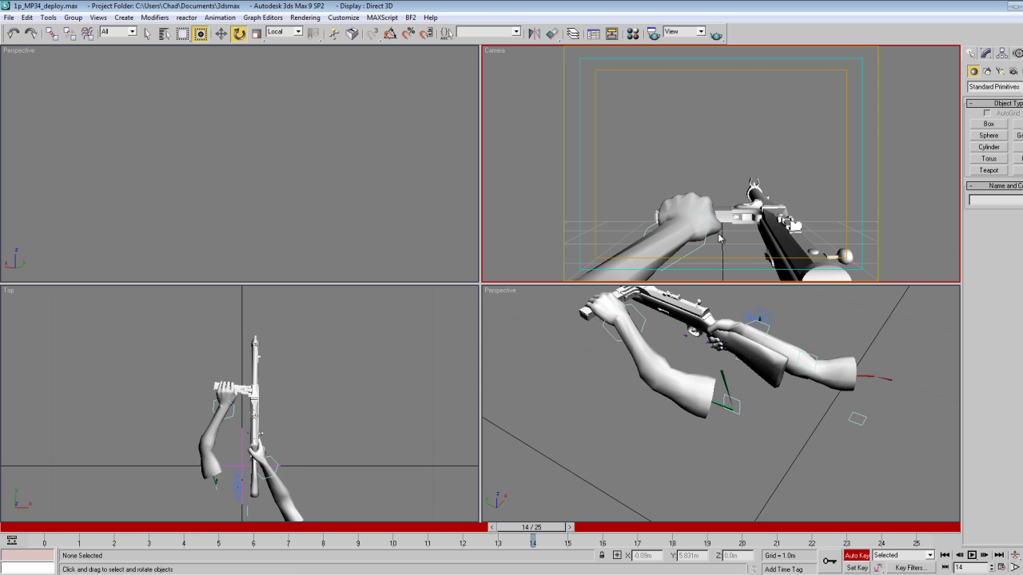
left_click(774, 256)
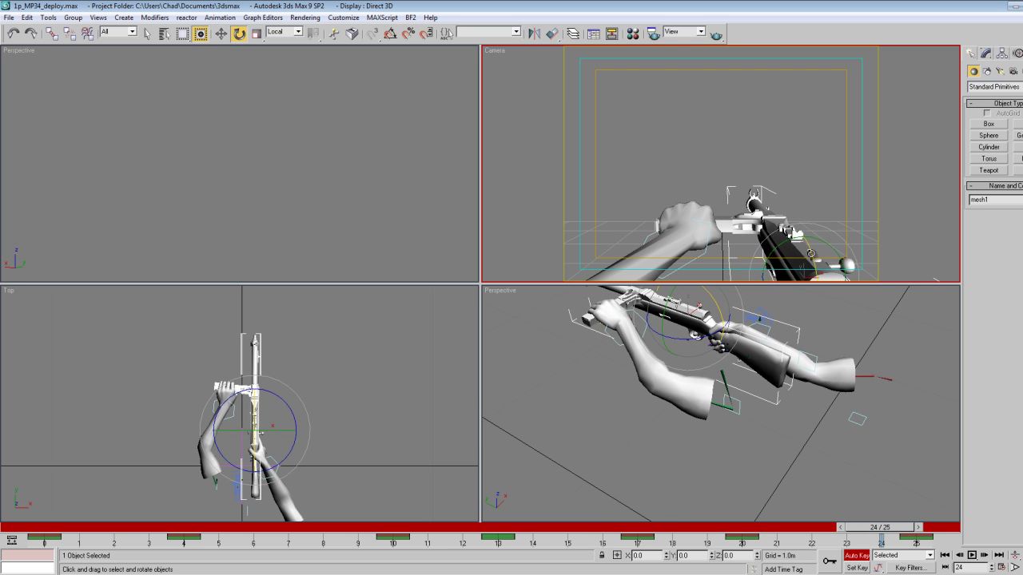
key("slash")
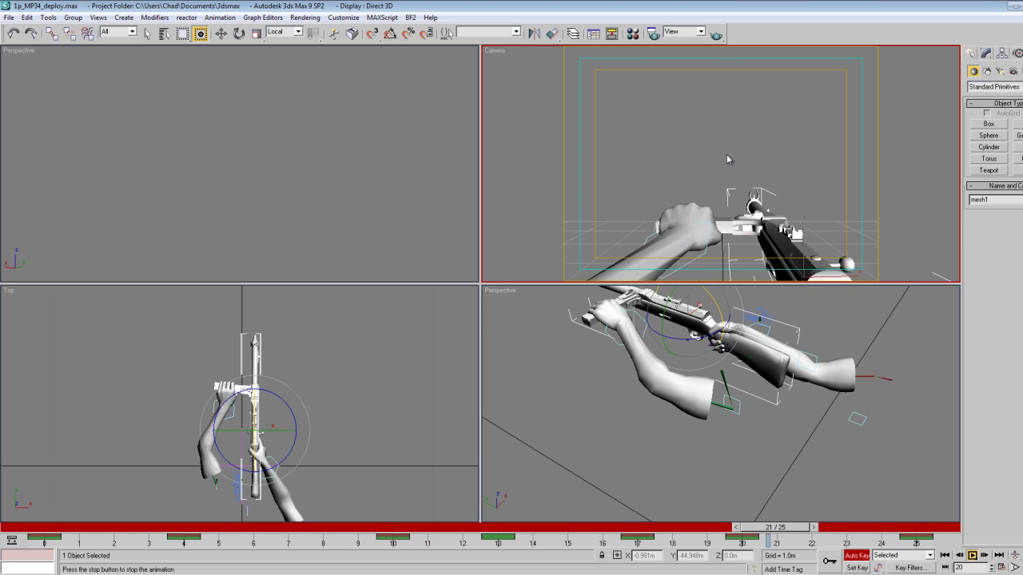
key("slash")
key("e")
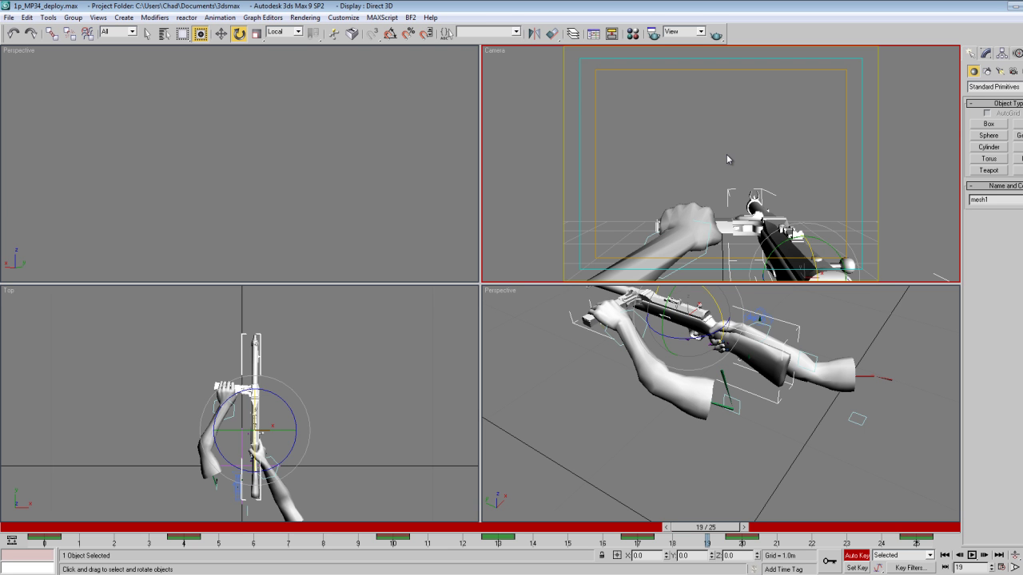
Replay the deploy animation several times from the start to examine the gun's rise and settling motion.
key("slash")
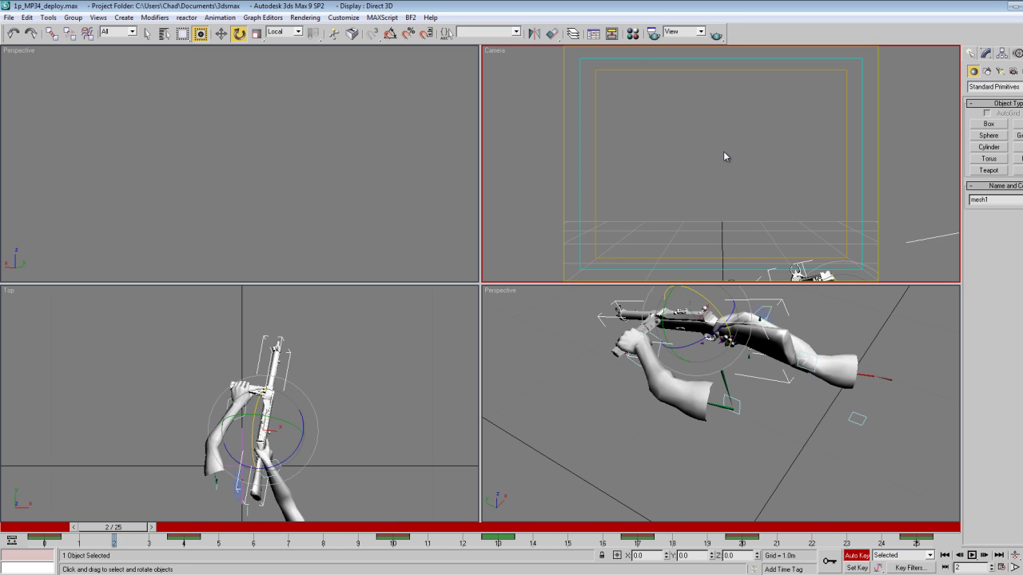
key("slash")
key("e")
key("slash")
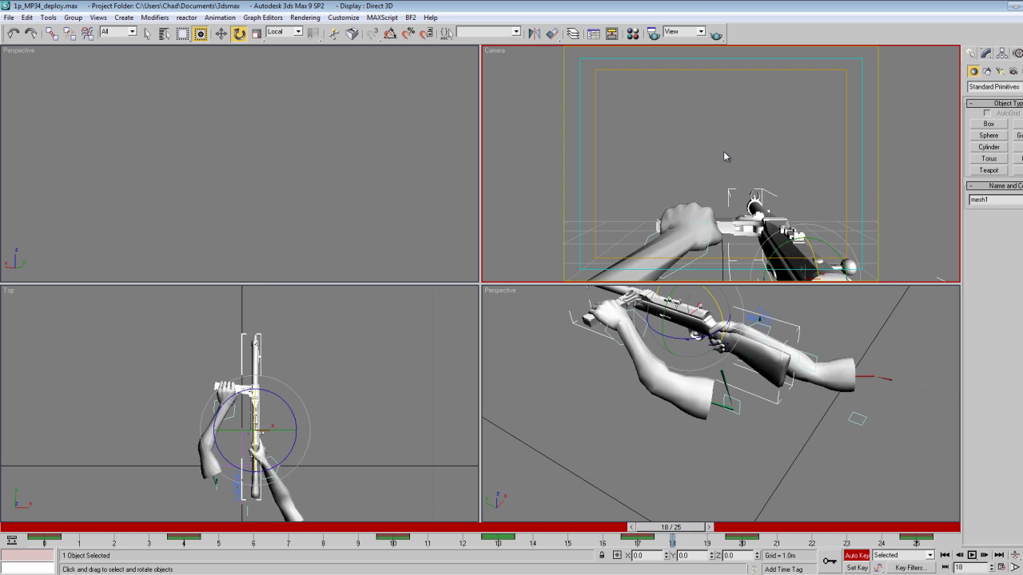
key("slash")
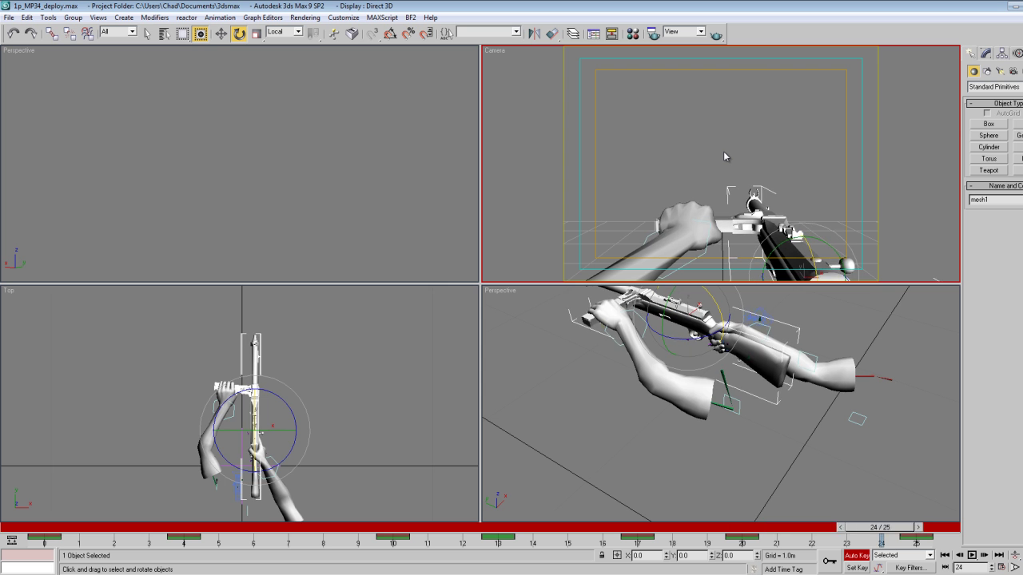
key("Home")
key("slash")
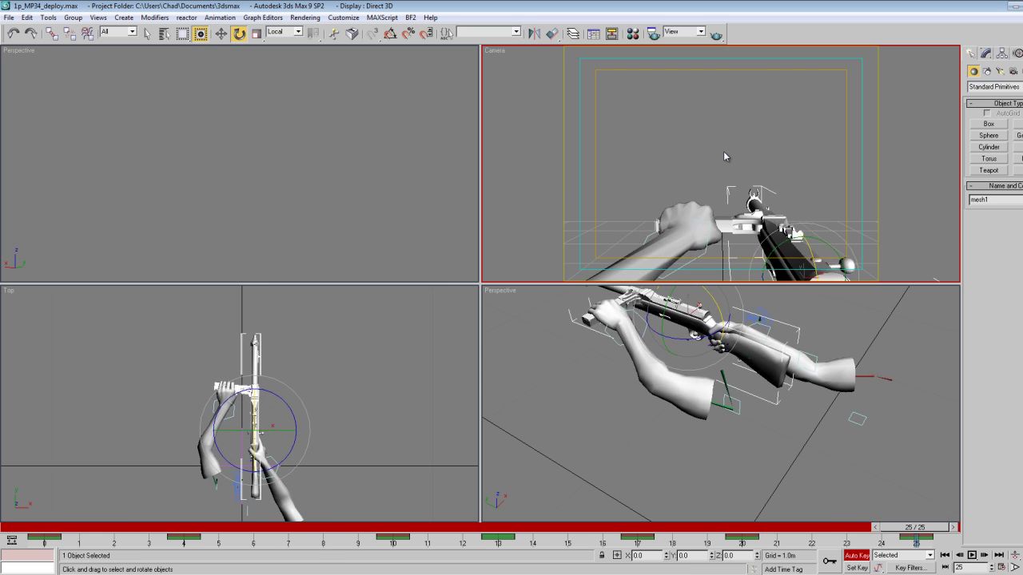
key("Home")
key("slash")
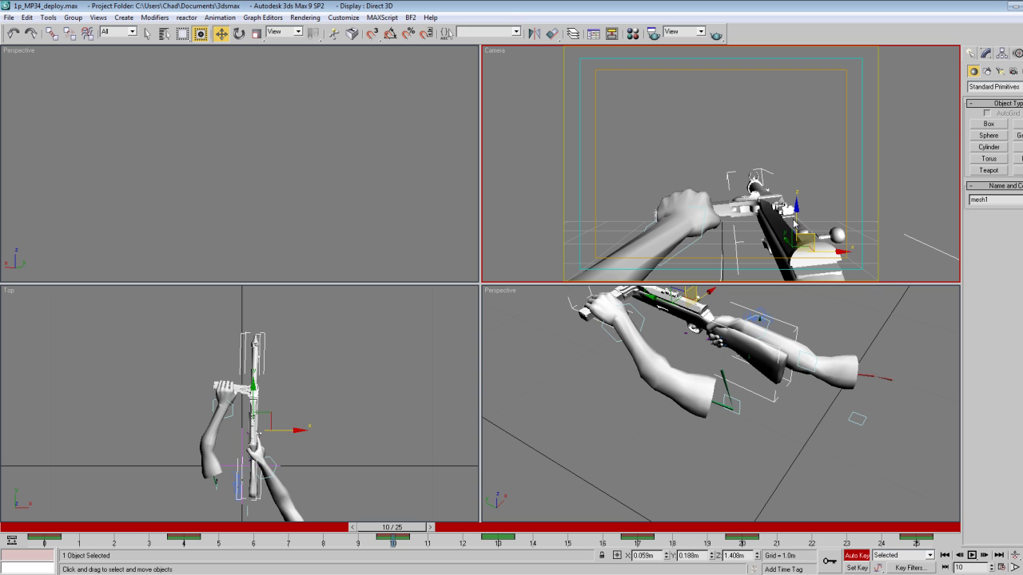
Raise the gun mesh slightly along Z at frame 10, and play and step through the animation.
left_click_drag(795, 218, 795, 214)
key("slash")
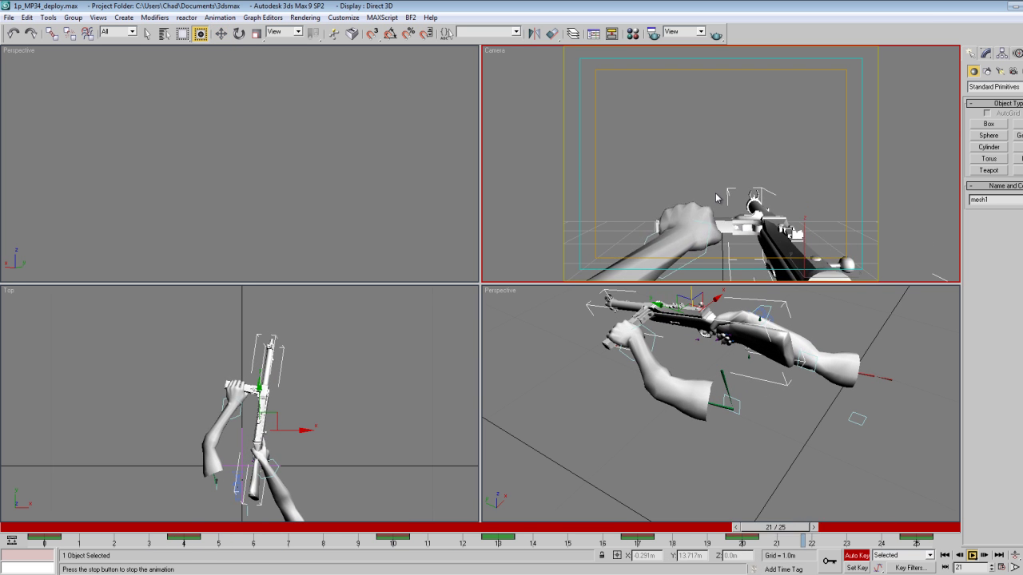
key("slash")
key("period")
key("period")
key("period")
key("period")
key("period")
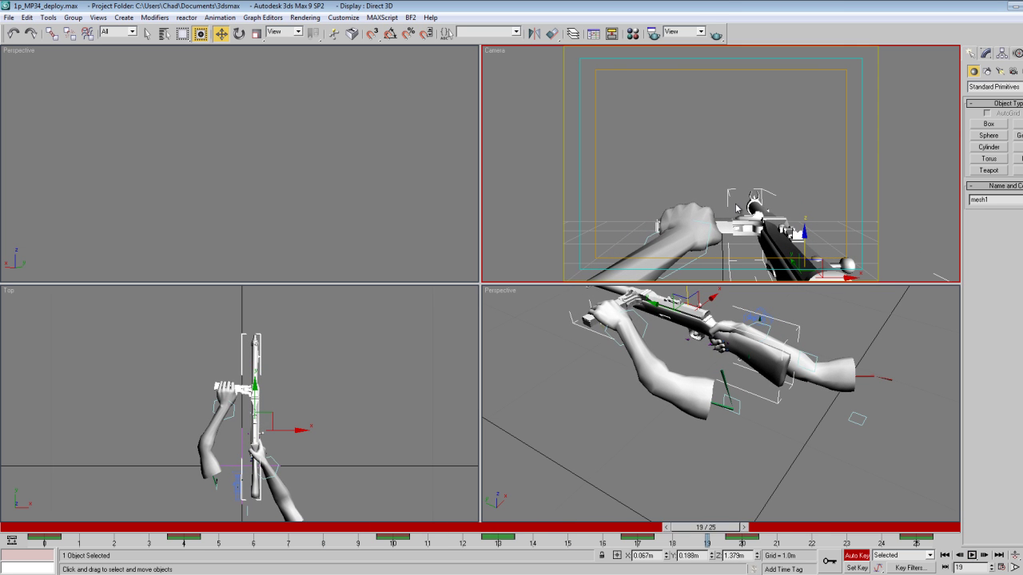
Copy the gun mesh's frame 25 key to frame 23 and play back the animation.
left_click(917, 541)
left_click_drag(865, 543, 859, 544, "shift")
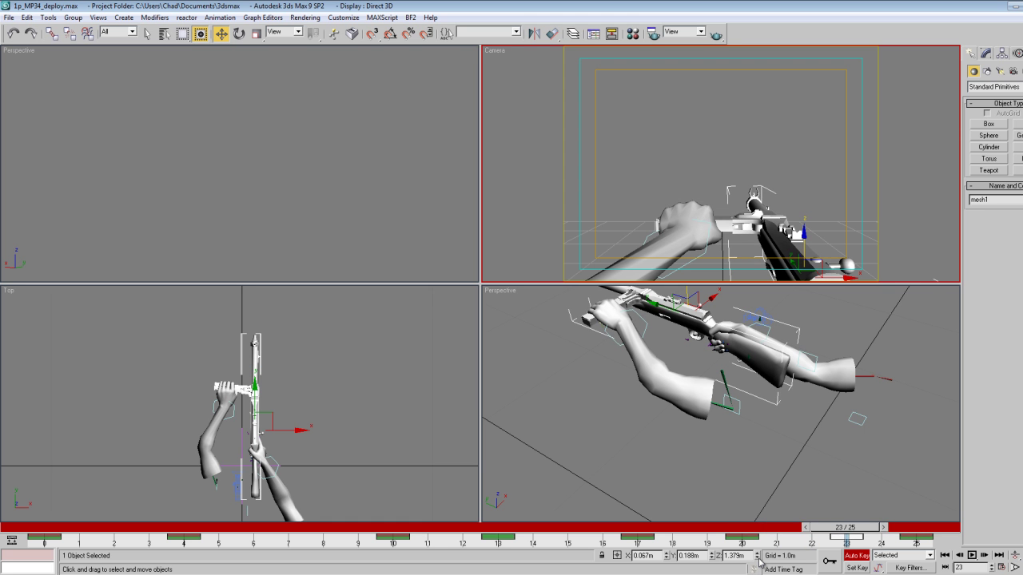
key("/")
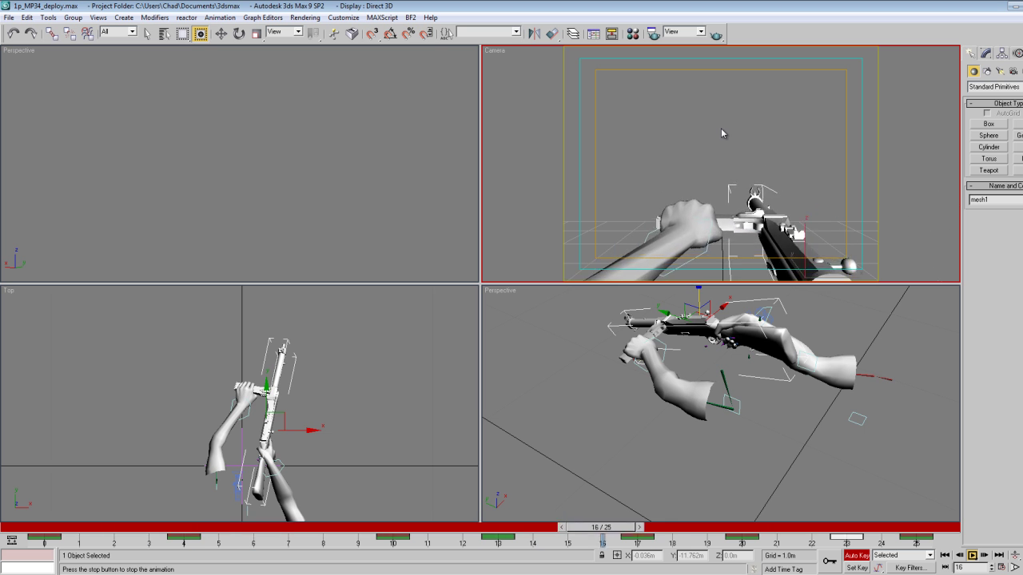
key("/")
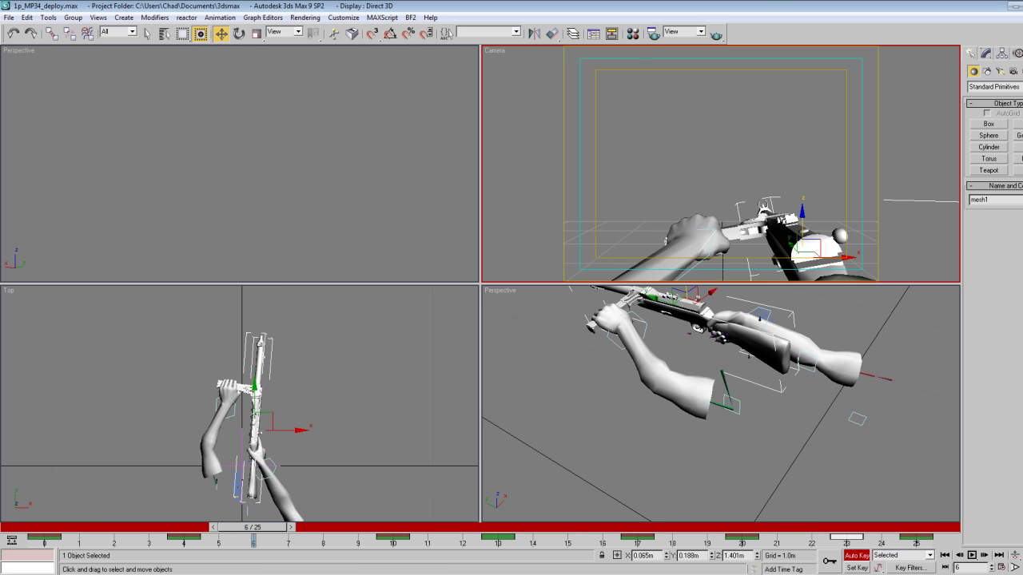
Move the gun mesh's frame 10 key to frame 9 and play back the animation.
left_click(423, 547)
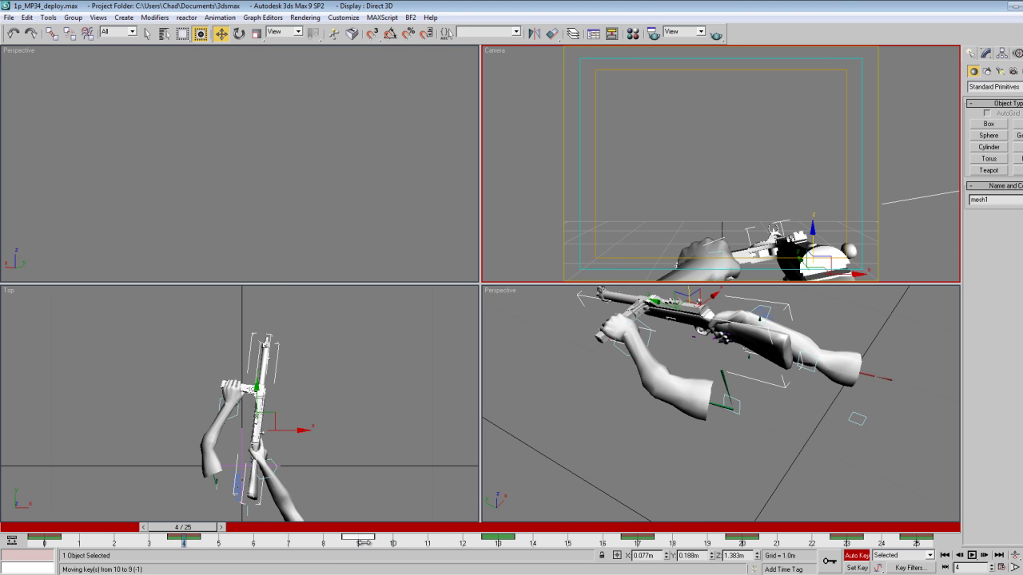
left_click_drag(364, 543, 364, 543)
key("/")
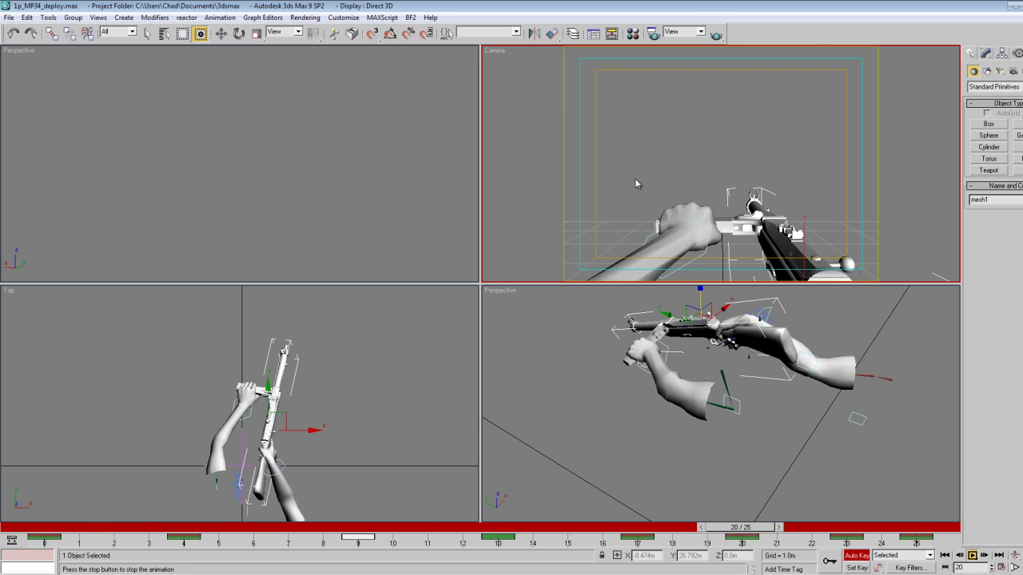
key("/")
Step through the frames and move the gun mesh's frame 13 key to frame 12.
key(".")
key(".")
key(".")
key(".")
key(".")
key(".")
key(".")
left_click(501, 540)
left_click_drag(498, 540, 465, 538)
key(".")
key(".")
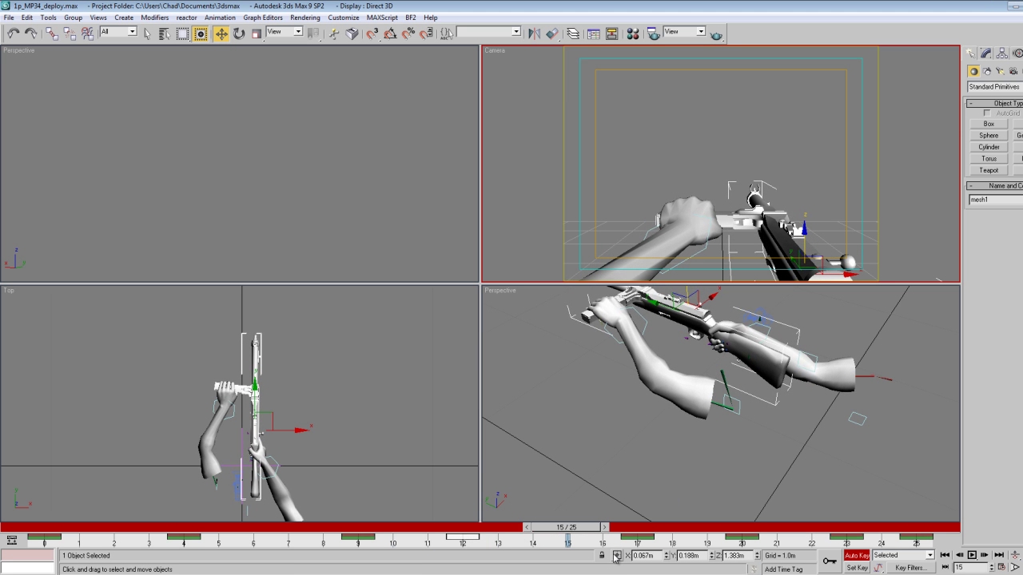
Move the gun mesh's frame 17 key to frame 15, and play and step through the animation.
key("/")
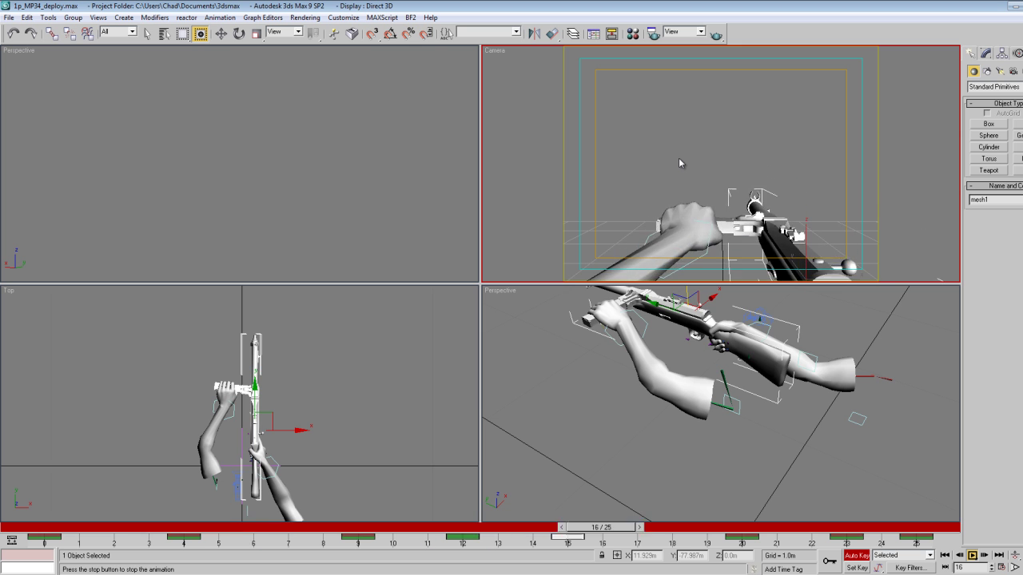
key("/")
key(".")
key(".")
key(".")
key(".")
key(".")
key(".")
key(".")
key(".")
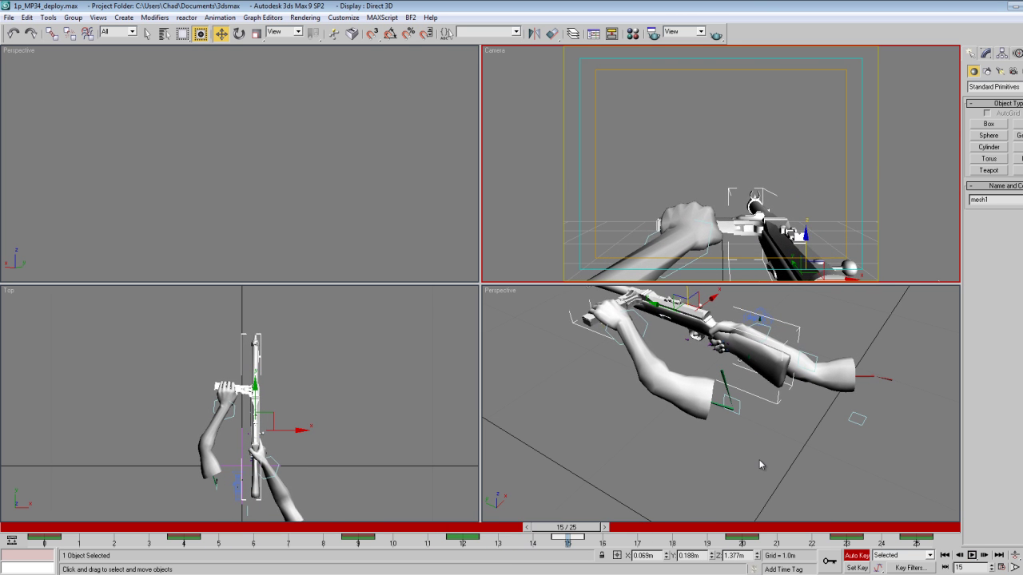
Move the gun mesh's frame 20 key to frame 18 and set its Z position at frame 23 to 1.381 m.
left_click(761, 546)
key(".")
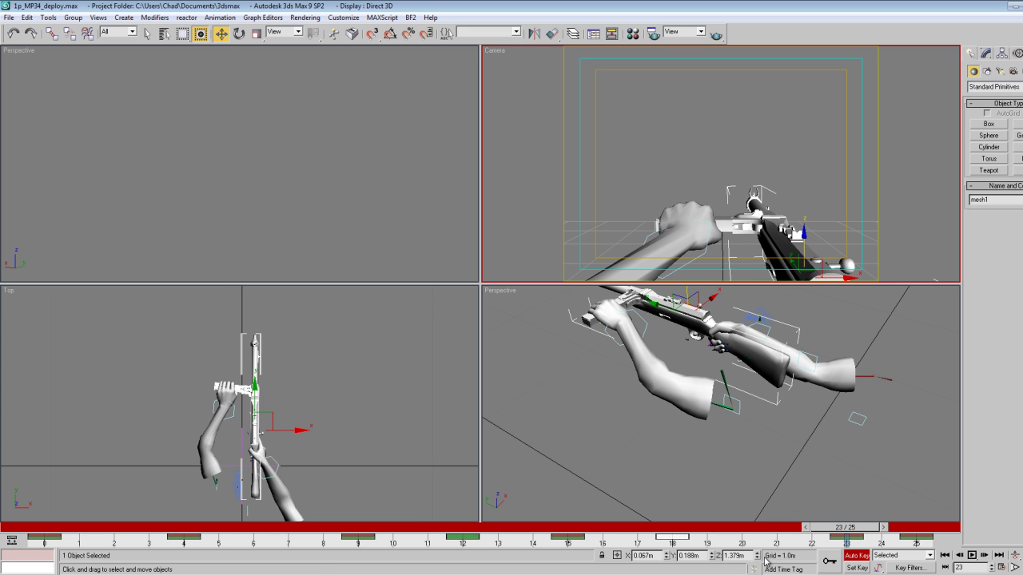
left_click_drag(760, 557, 760, 559)
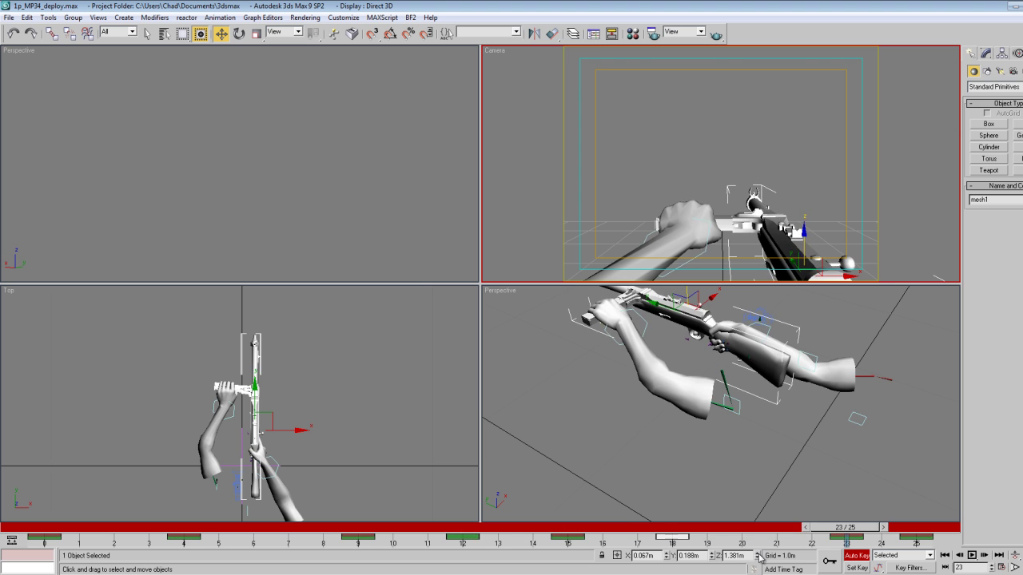
key("period")
key("period")
key("period")
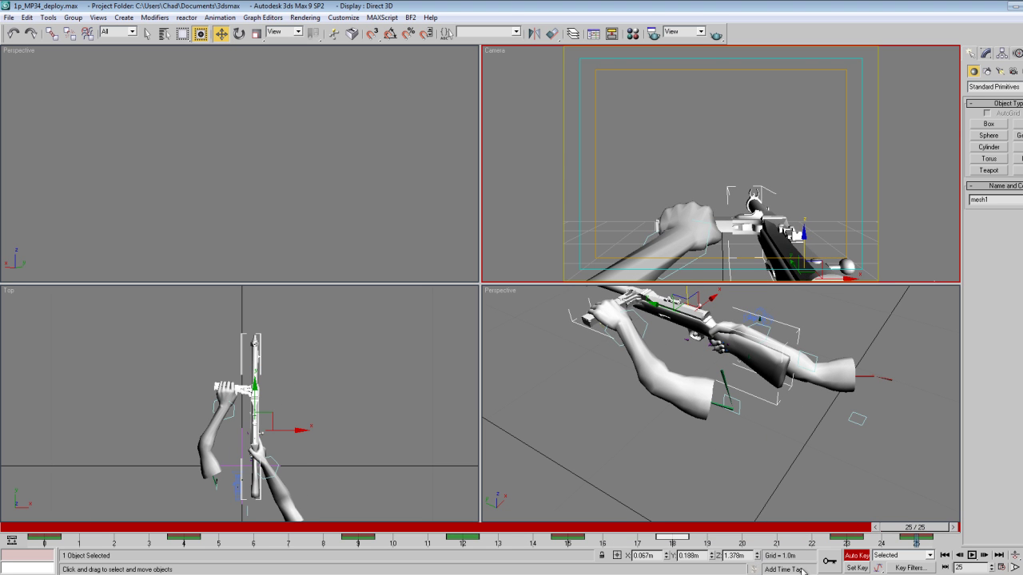
Play back the retimed animation and step through the frames around frame 14 to examine the gun's settling.
left_click_drag(911, 527, 754, 521)
key("slash")
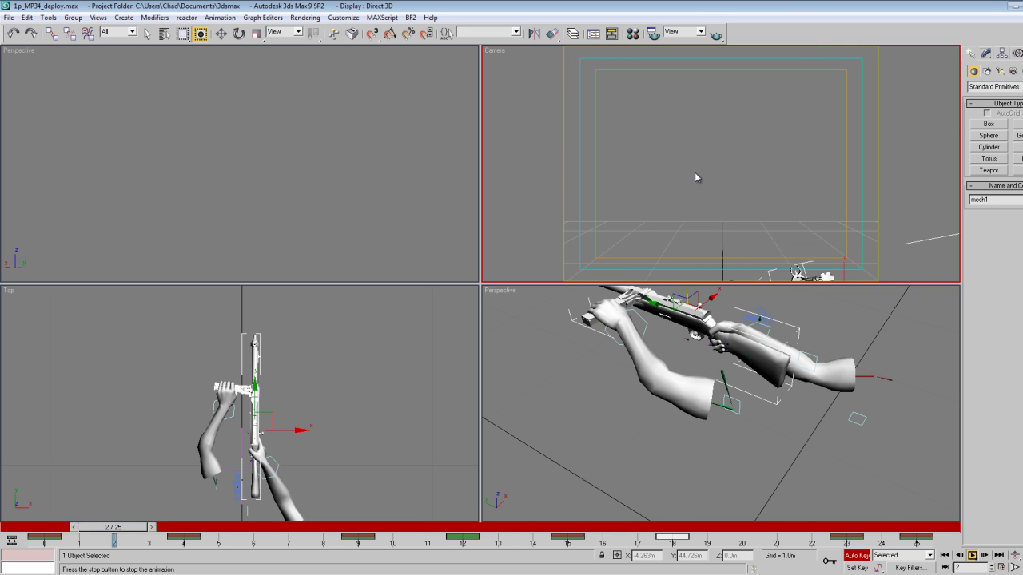
key("slash")
key("period")
key("period")
key("period")
key("period")
key("period")
key("period")
key("period")
key("period")
key("period")
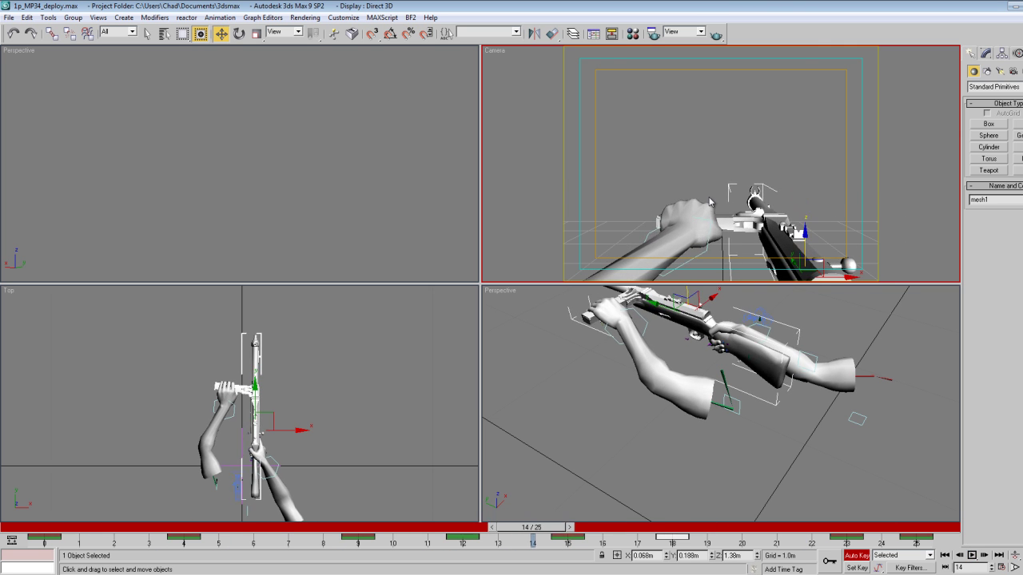
key("period")
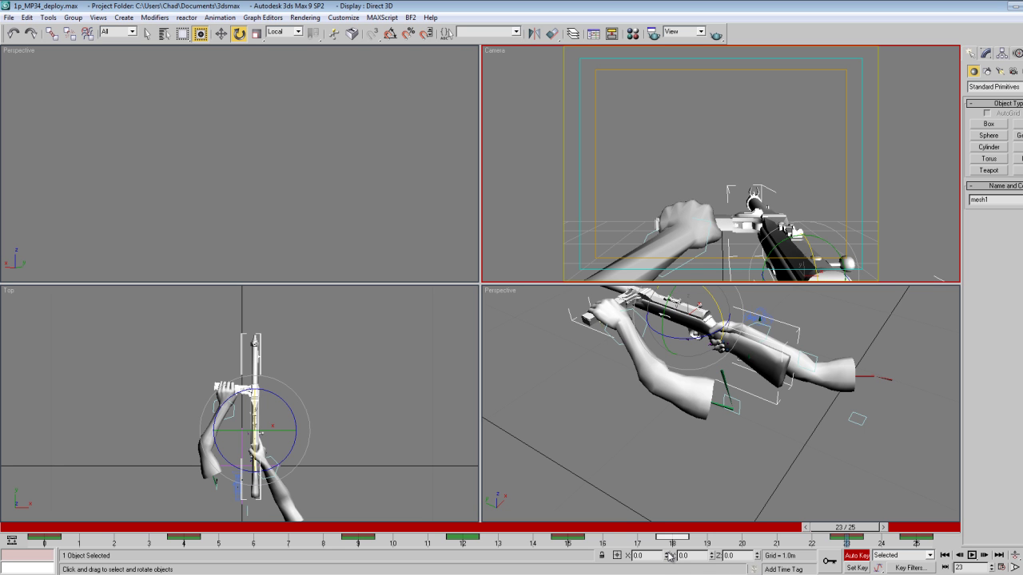
Replay the animation and step forward through the frames up to about frame 22 to examine the gun's rotation.
key("period")
key("slash")
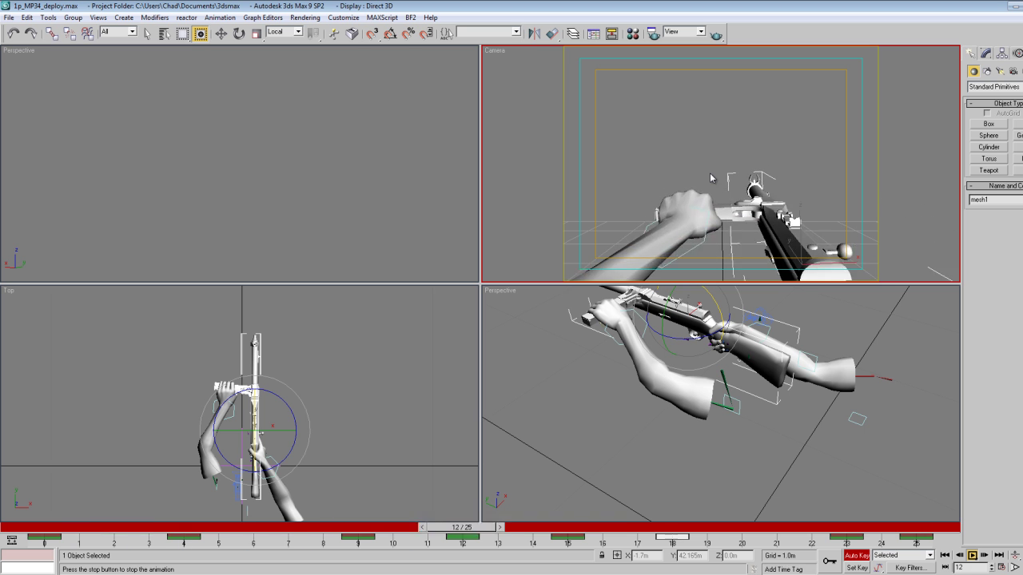
key("slash")
key("period")
key("period")
key("period")
key("period")
key("period")
key("period")
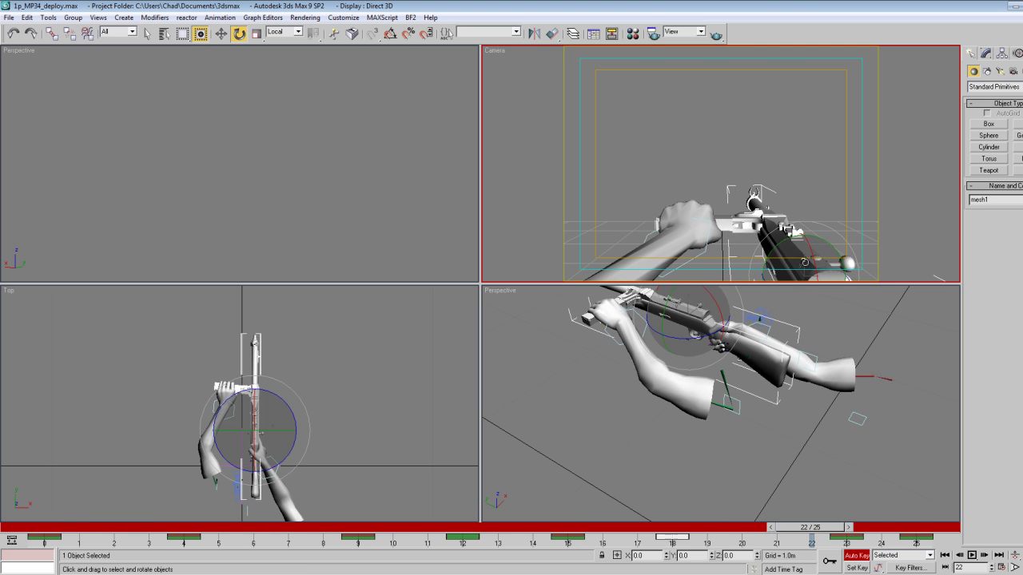
key("period")
Step backward through the gun's motion frame by frame and replay the animation to examine its timing.
key("comma")
key("comma")
key("comma")
key("comma")
key("comma")
key("comma")
key("comma")
key("comma")
key("comma")
key("comma")
key("comma")
key("comma")
key("comma")
key("comma")
key("comma")
key("comma")
key("comma")
key("comma")
key("comma")
key("comma")
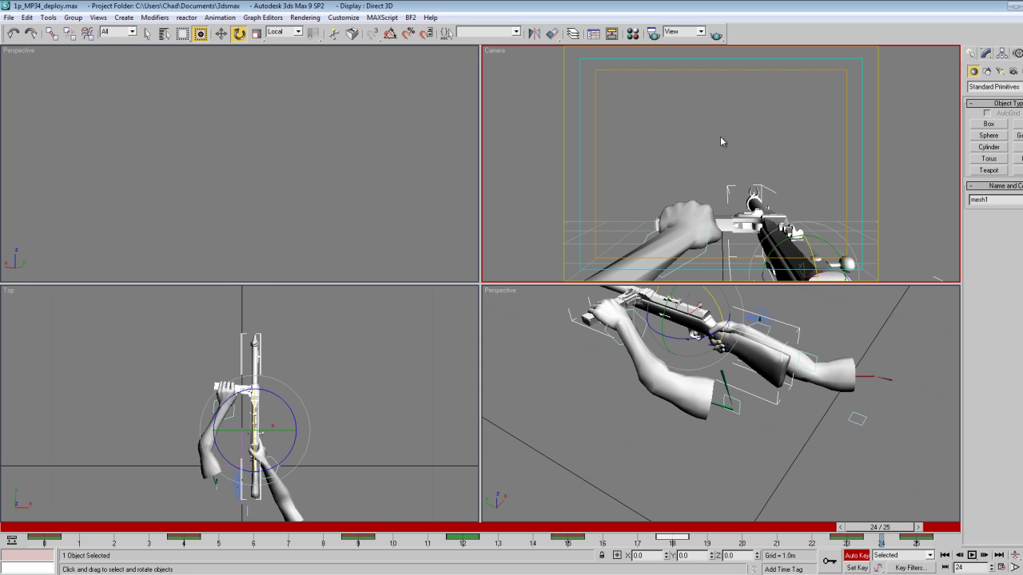
key("slash")
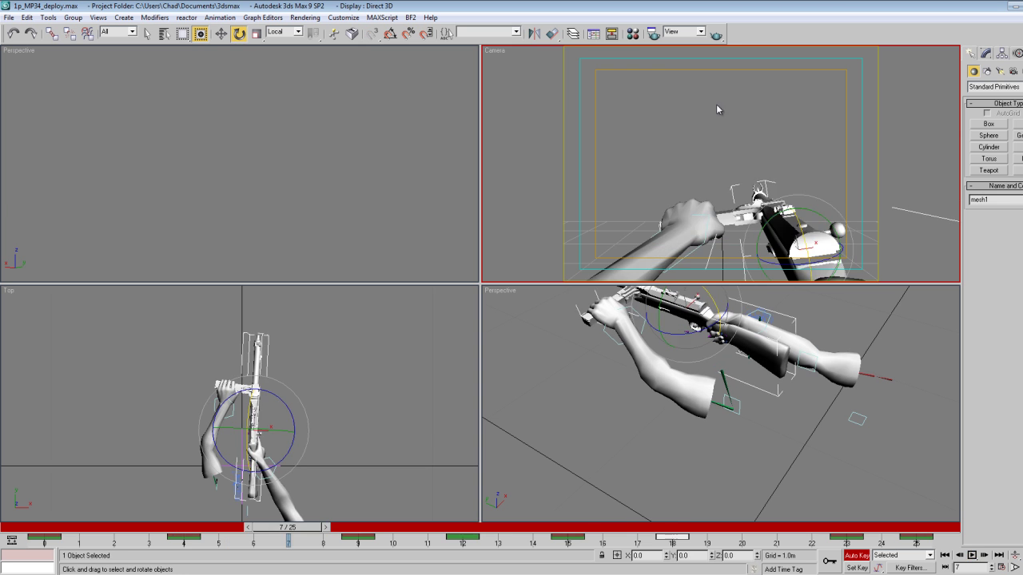
Deselect the gun mesh, play back the animation and step to frame 8 to examine the left hand's grip.
left_click(716, 128)
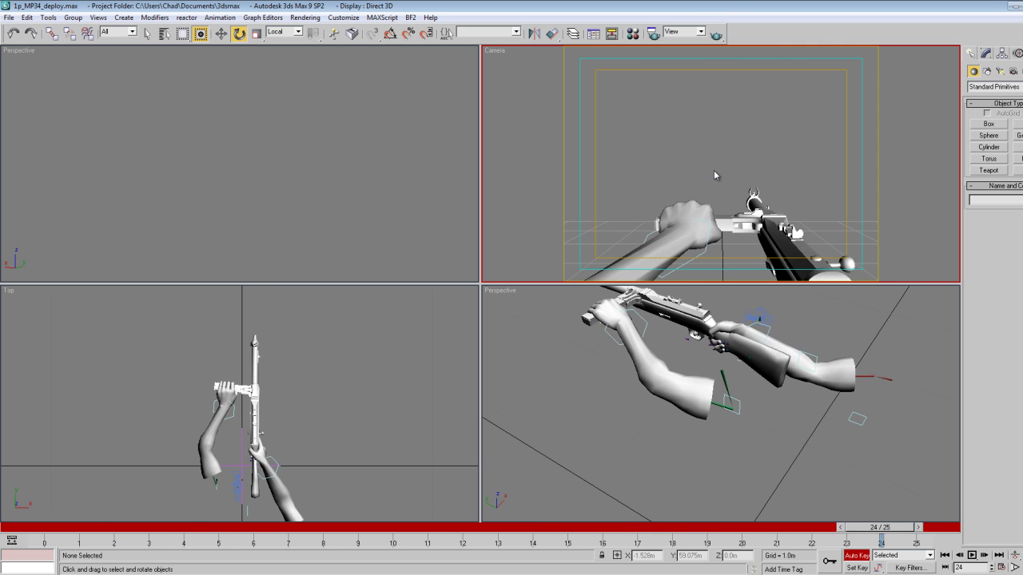
key("/")
key("e")
key("period")
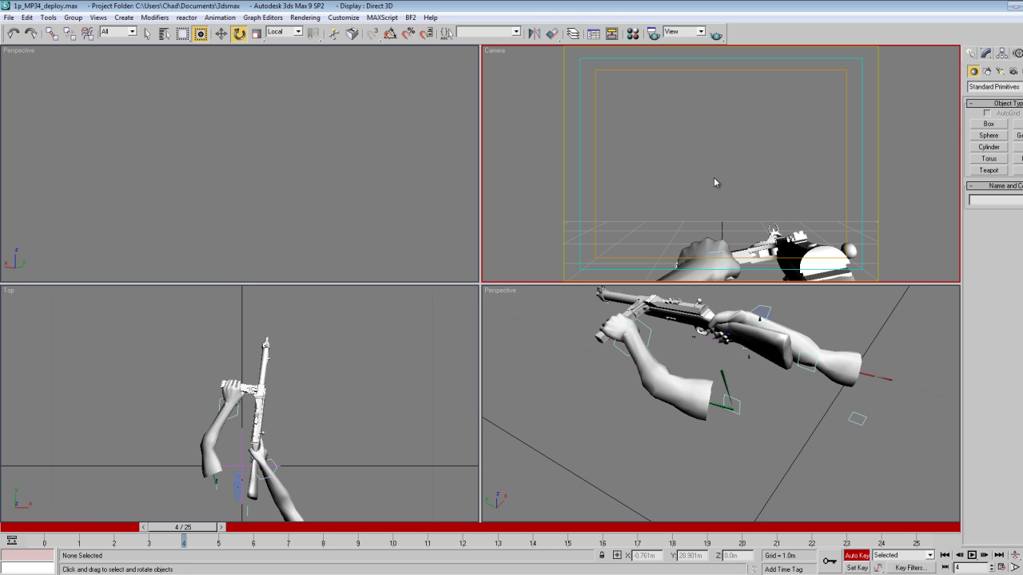
key("period")
key("period")
key("period")
key("period")
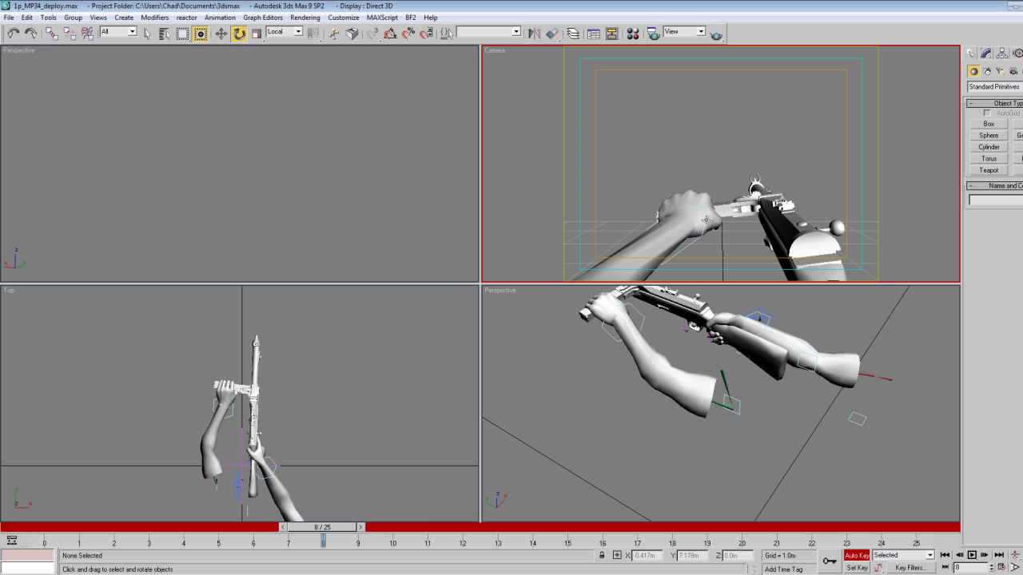
Select the left hand control at frame 8 and pick mesh2 as its reference coordinate system.
left_click(705, 220)
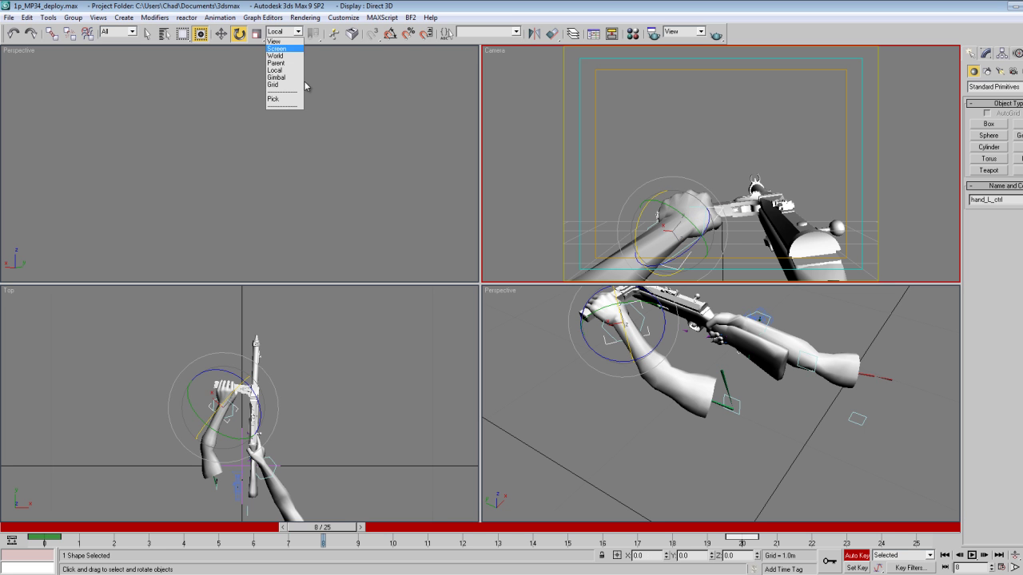
left_click(292, 102)
left_click(726, 210)
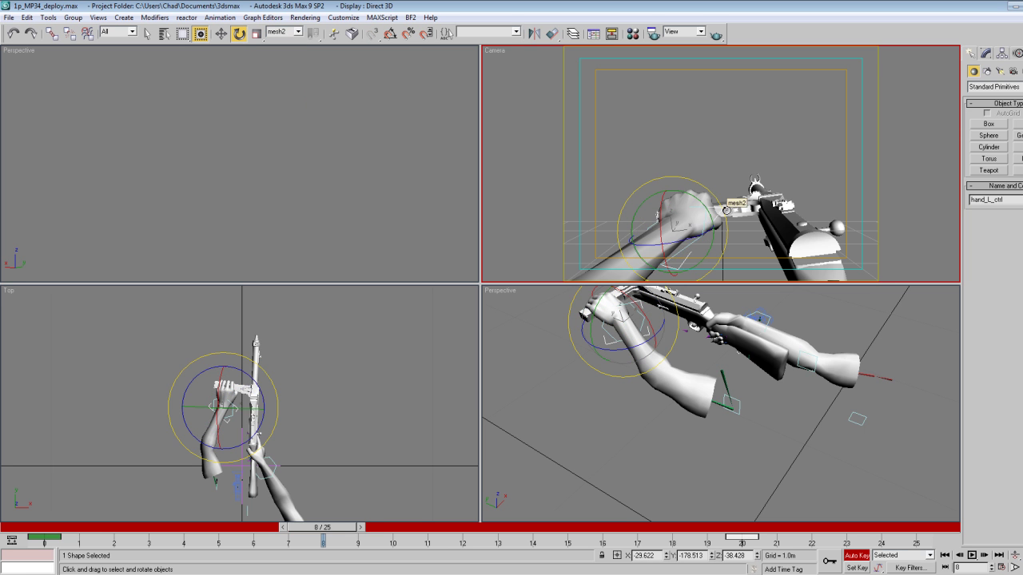
Rotate the left hand control at frame 3 and move it about 0.022 m in Y and 0.024 m in Z.
key("comma")
key("comma")
key("comma")
key("comma")
key("comma")
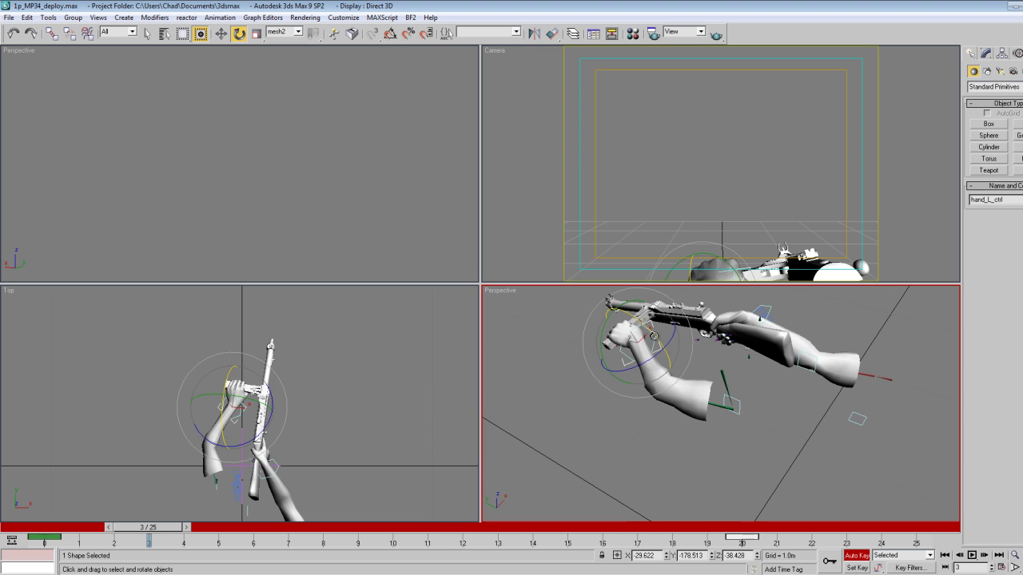
left_click_drag(642, 318, 642, 319)
middle_click_drag(631, 349, 660, 356)
key("w")
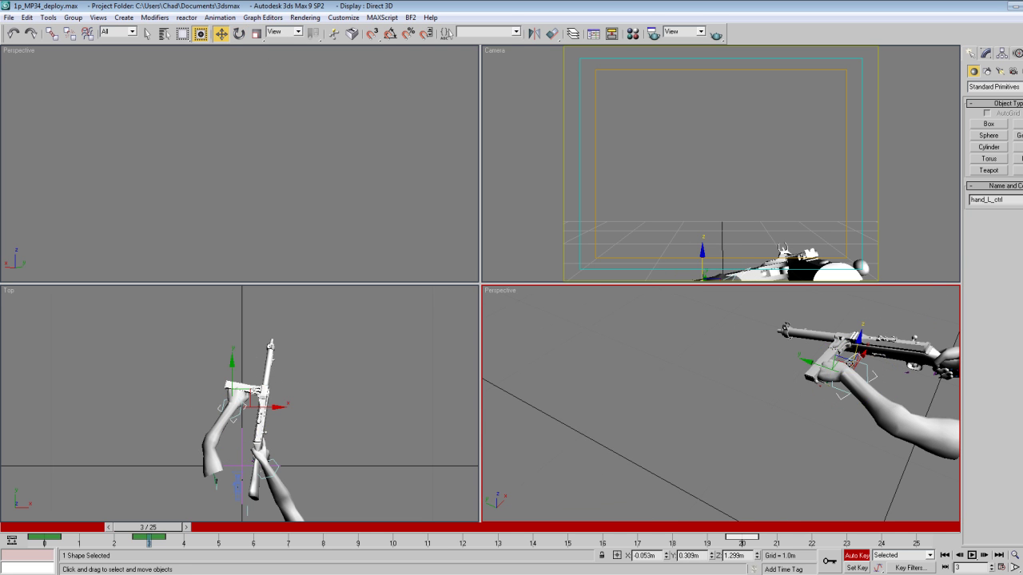
left_click_drag(839, 356, 835, 349)
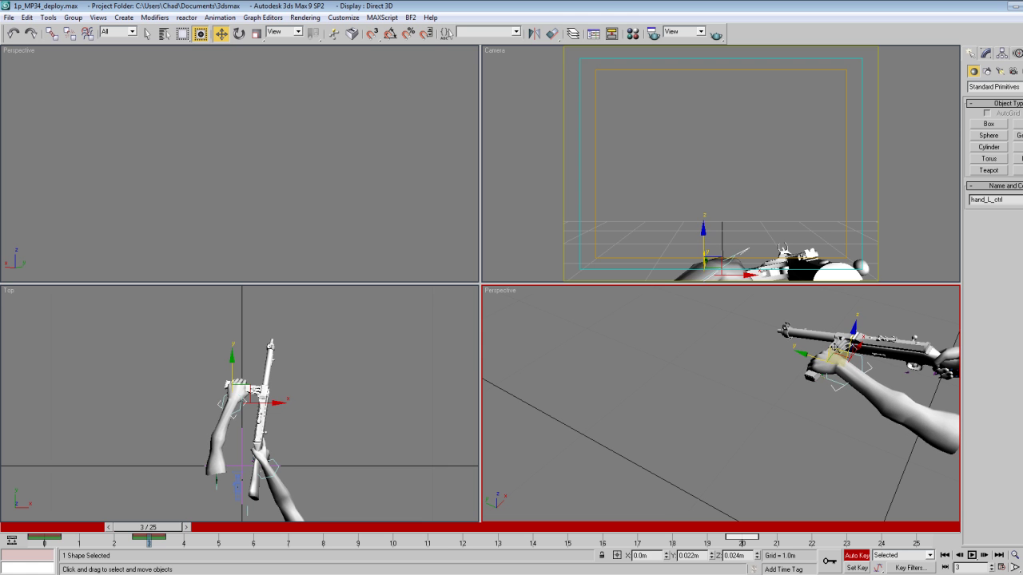
Copy the left hand control's key from frame 0 to frame 10.
key("period")
key("period")
key("period")
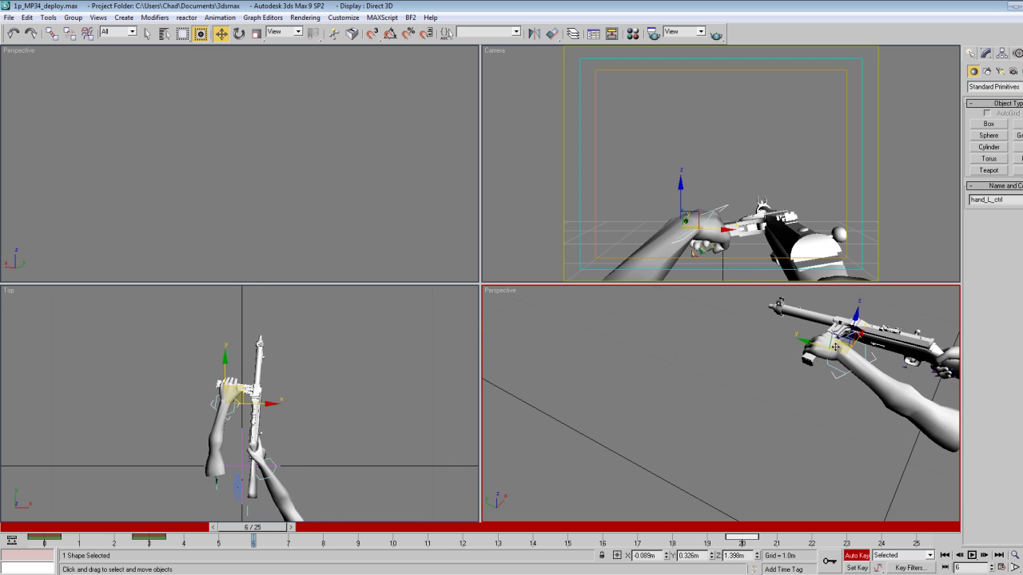
key("period")
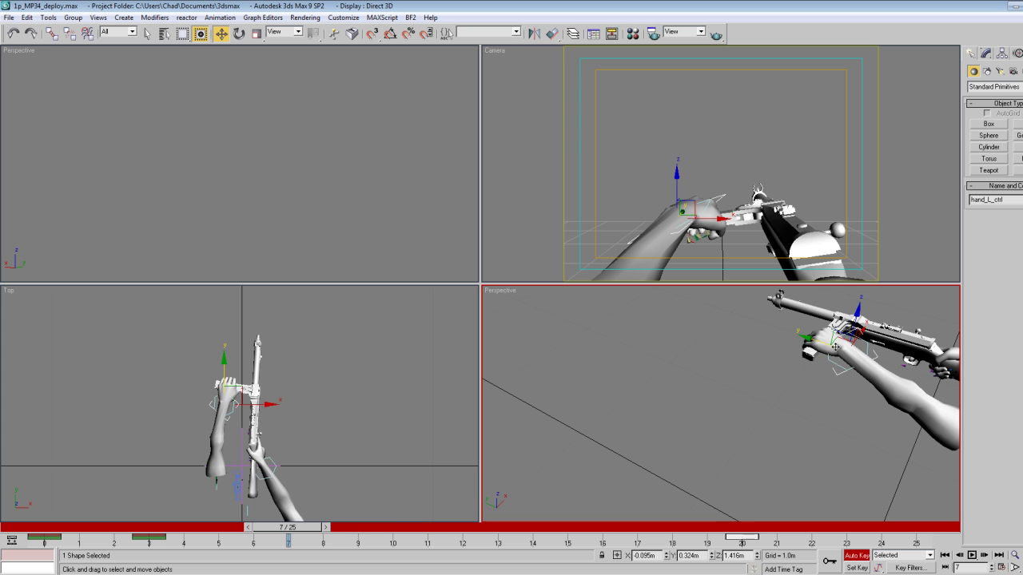
key("period")
key("period")
key("period")
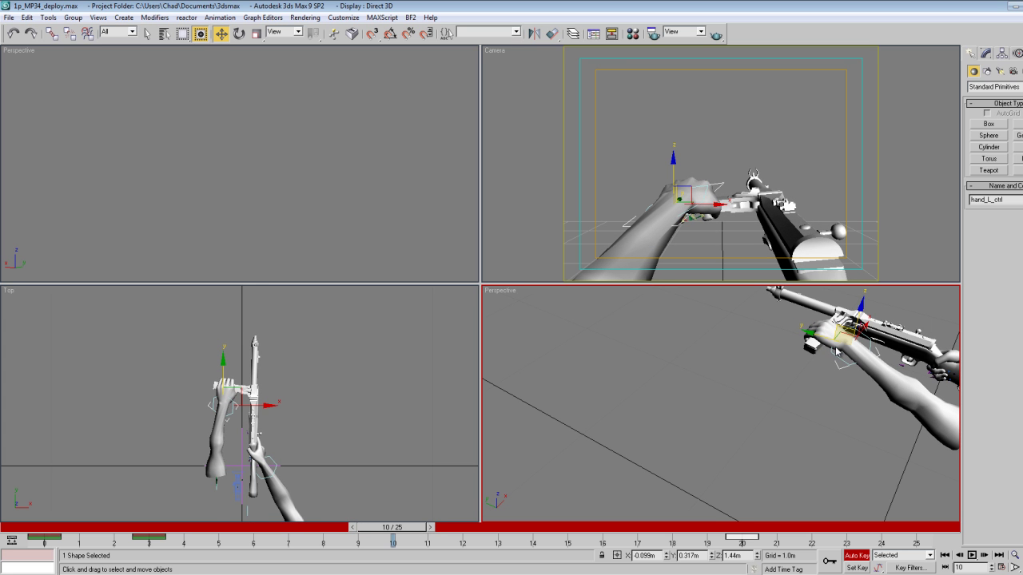
left_click(44, 539)
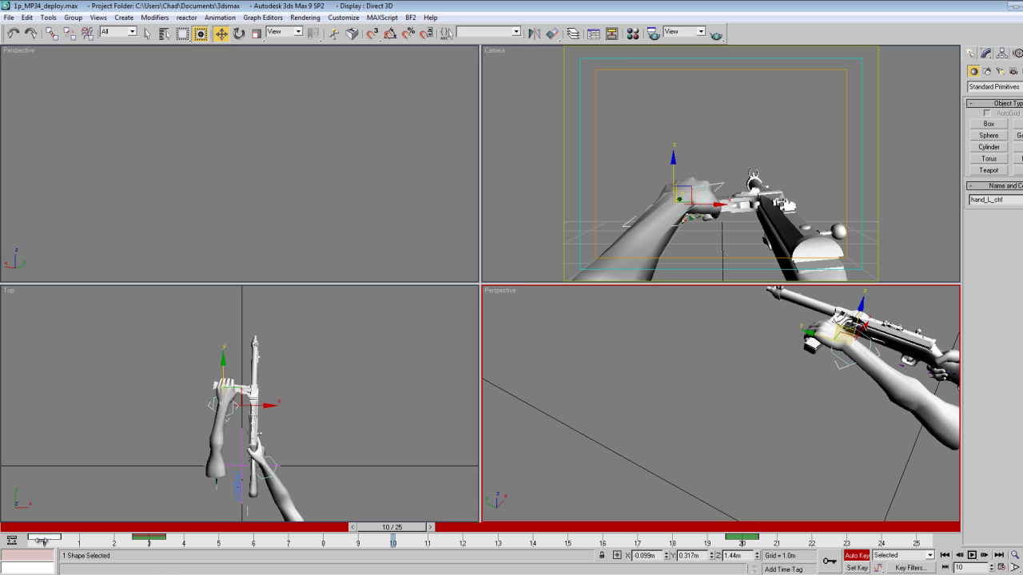
left_click_drag(381, 543, 382, 543, "shift")
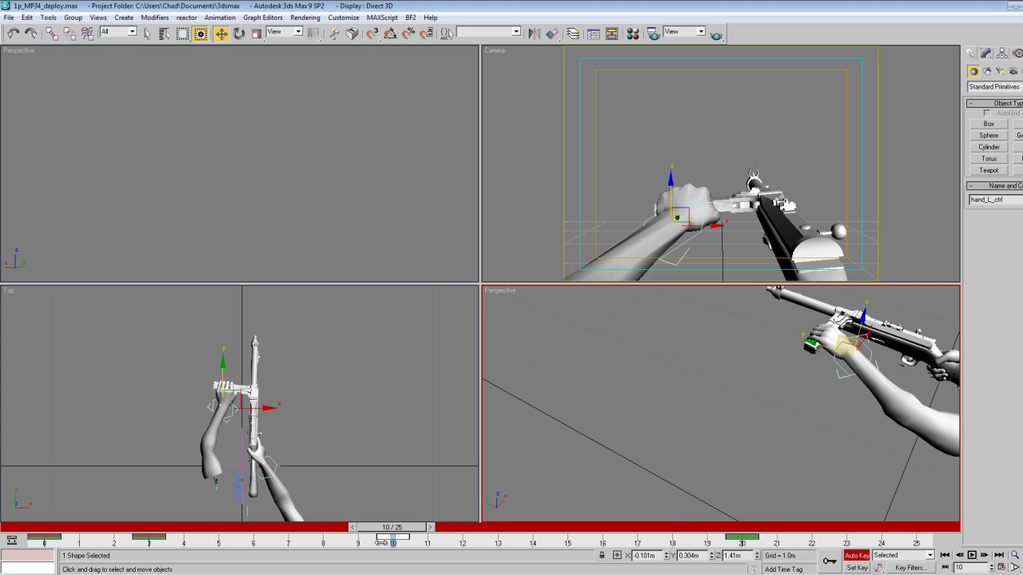
Raise the left hand control about 0.01 m in Z at frame 10.
left_click(239, 34)
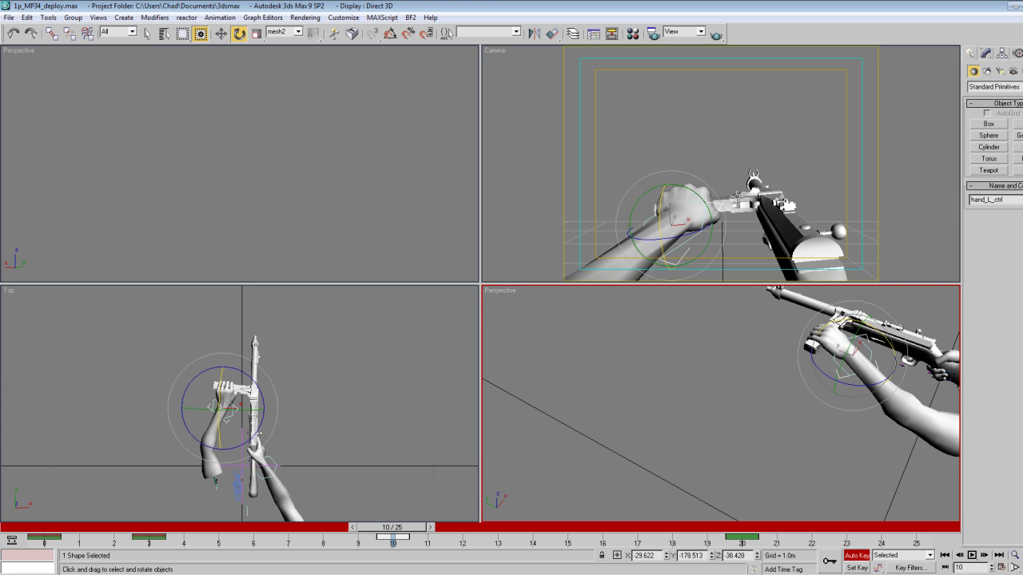
key("w")
key("comma")
key("comma")
key("comma")
key("comma")
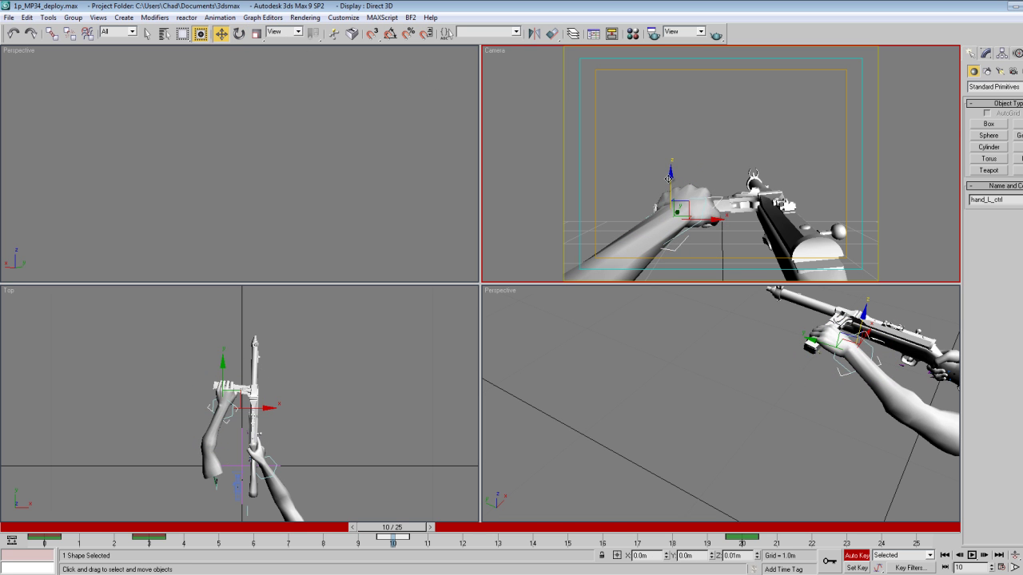
Copy the left hand control's frame 0 key to frame 15, remove its frame 20 key and return to frame 0.
key("period")
key("period")
key("period")
key("period")
key("period")
key("period")
key("period")
key("period")
key("period")
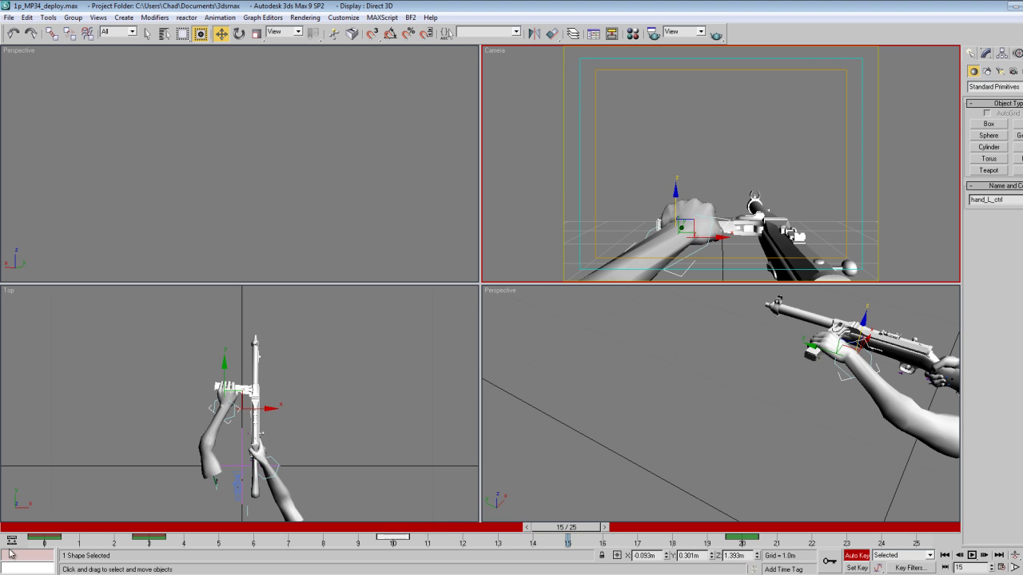
left_click(43, 537)
left_click_drag(564, 548, 87, 529, "shift")
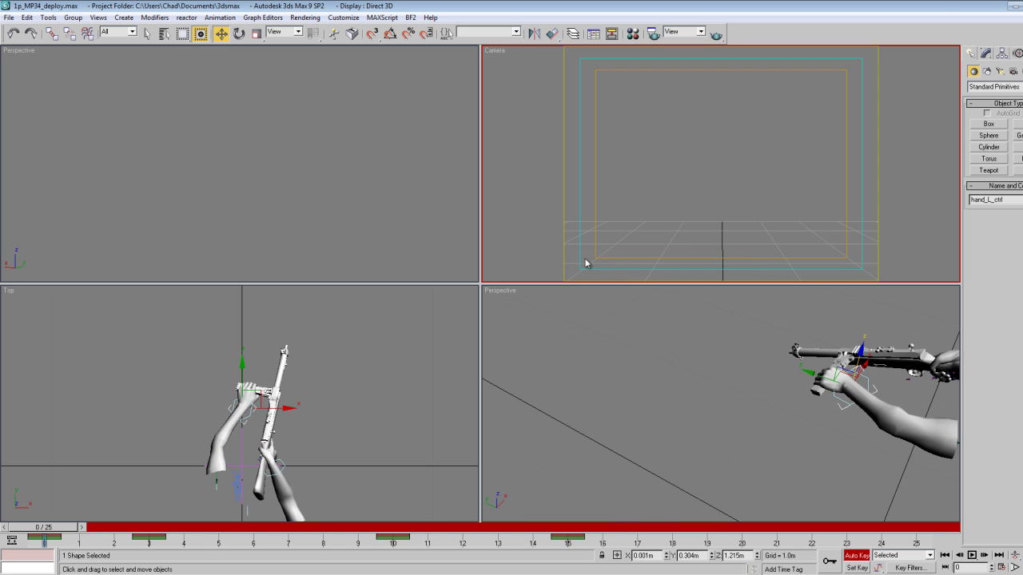
Play back the deploy animation, select the gun mesh and examine the last frames up to frame 25.
key("/")
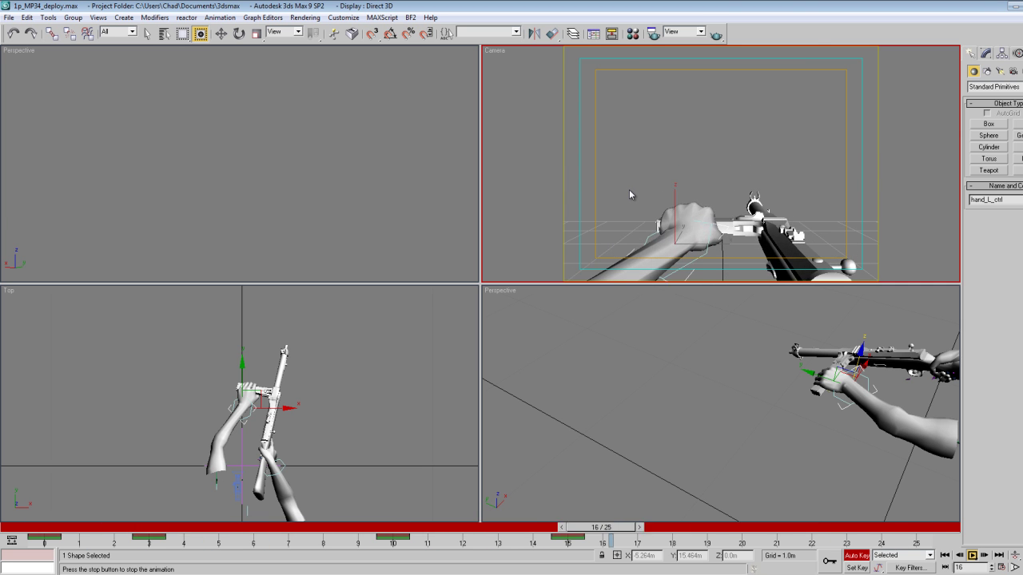
key("/")
key("w")
left_click(780, 254)
key("period")
key("period")
key("period")
Set the animation's end time to 26, give the gun mesh a key at frame 26 and replay the animation.
left_click(1002, 568)
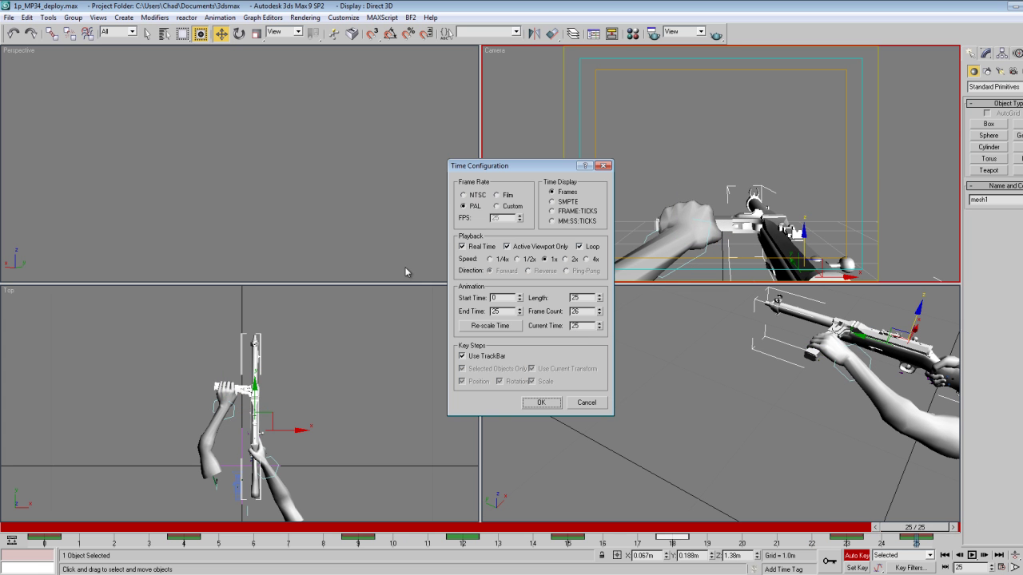
left_click(520, 309)
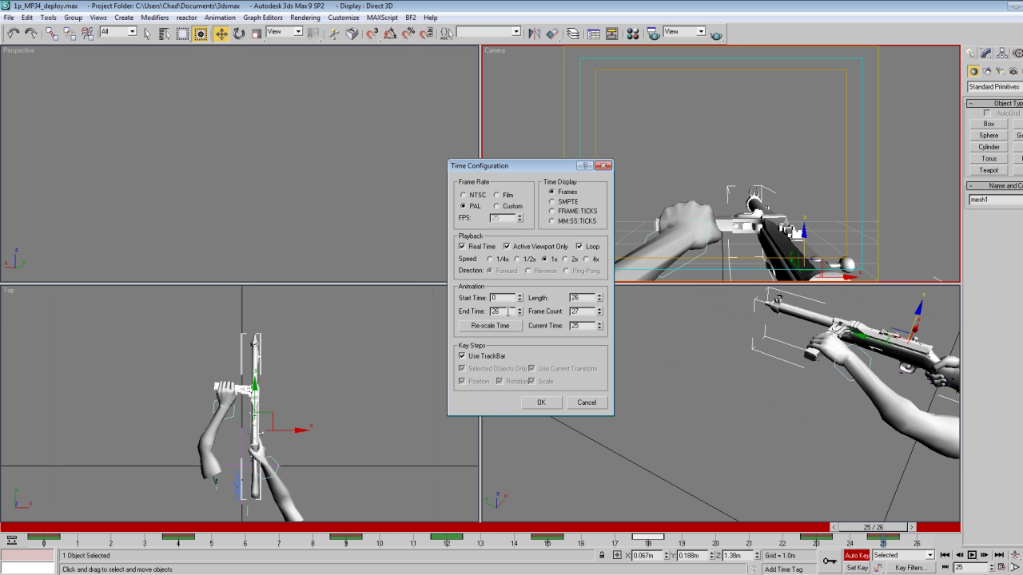
left_click(541, 402)
left_click(971, 555)
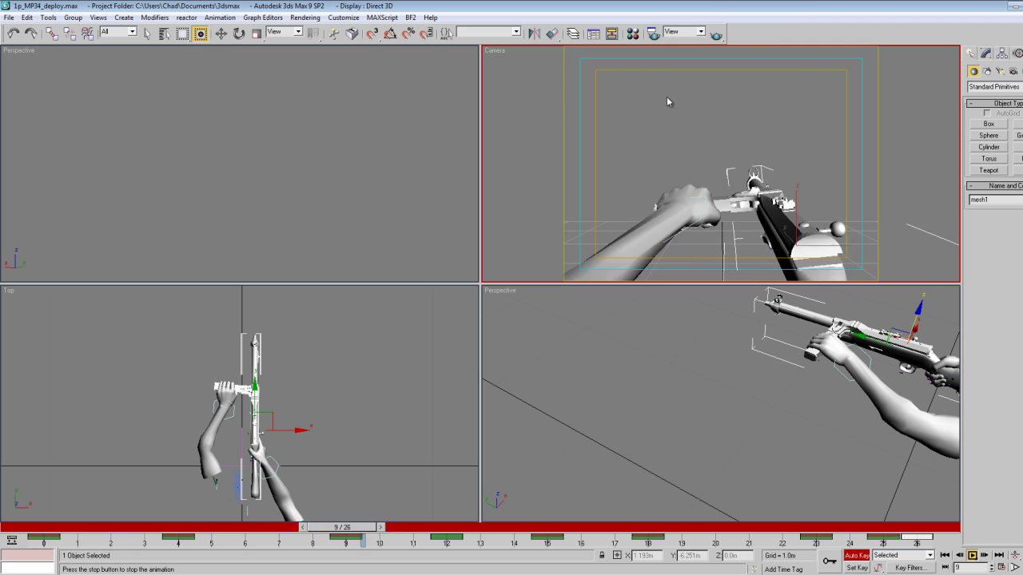
key("Escape")
Deselect the gun mesh and select the fingers_LEFT selection set.
left_click(632, 333)
key("Up")
left_click_drag(632, 336, 794, 315)
key("Left")
key("Down")
key("Down")
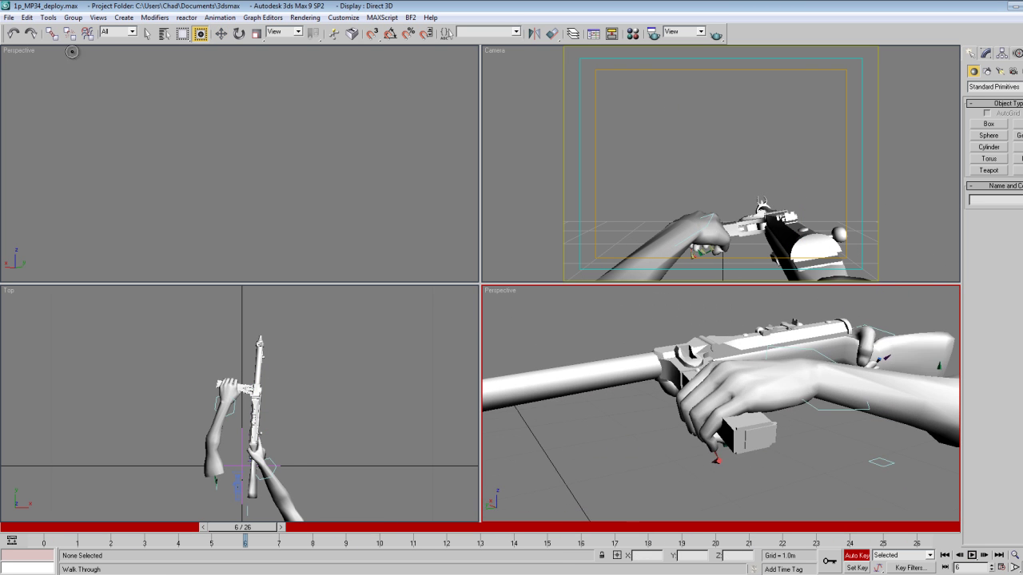
left_click(165, 35)
left_click(598, 373)
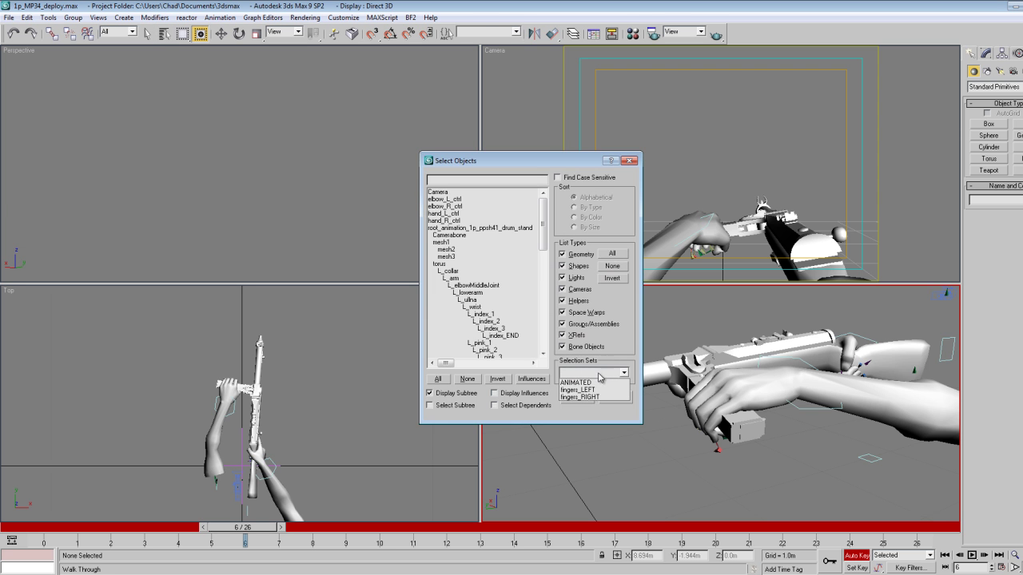
left_click(603, 390)
left_click(582, 398)
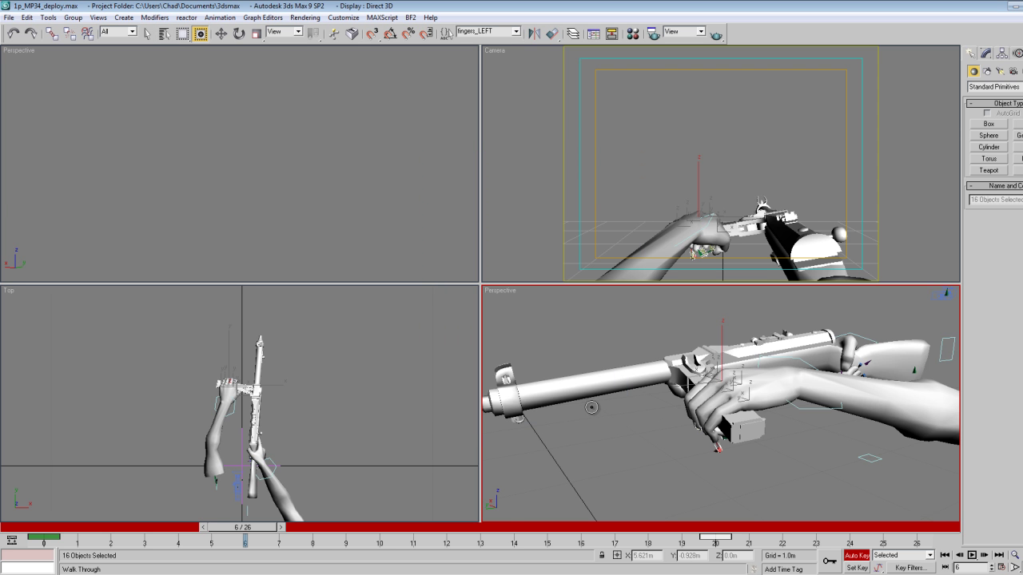
Set a key for the selected left finger bones at frame 4.
key("comma")
key("comma")
key("comma")
key("comma")
key("comma")
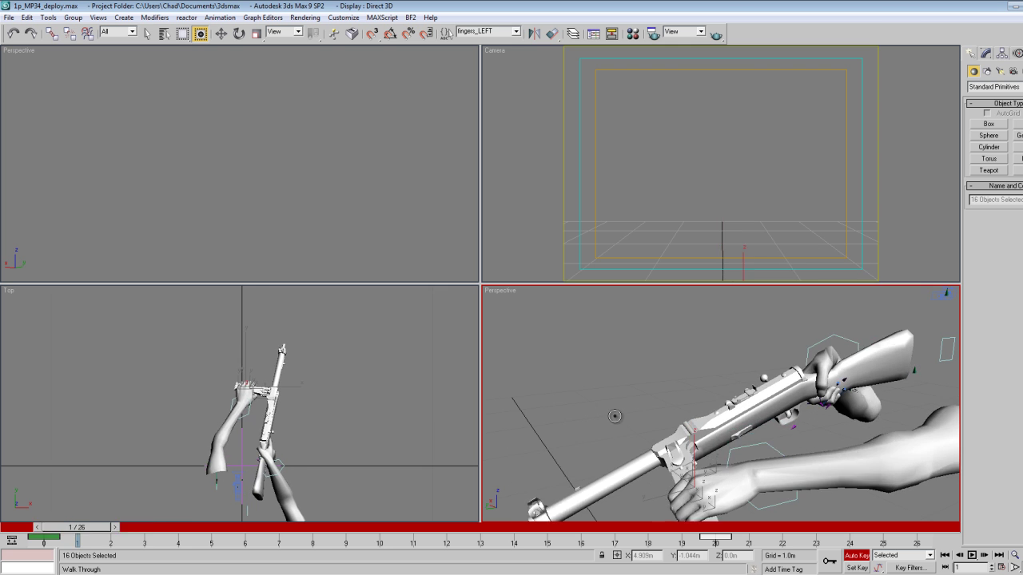
key("period")
key("period")
key("period")
key("comma")
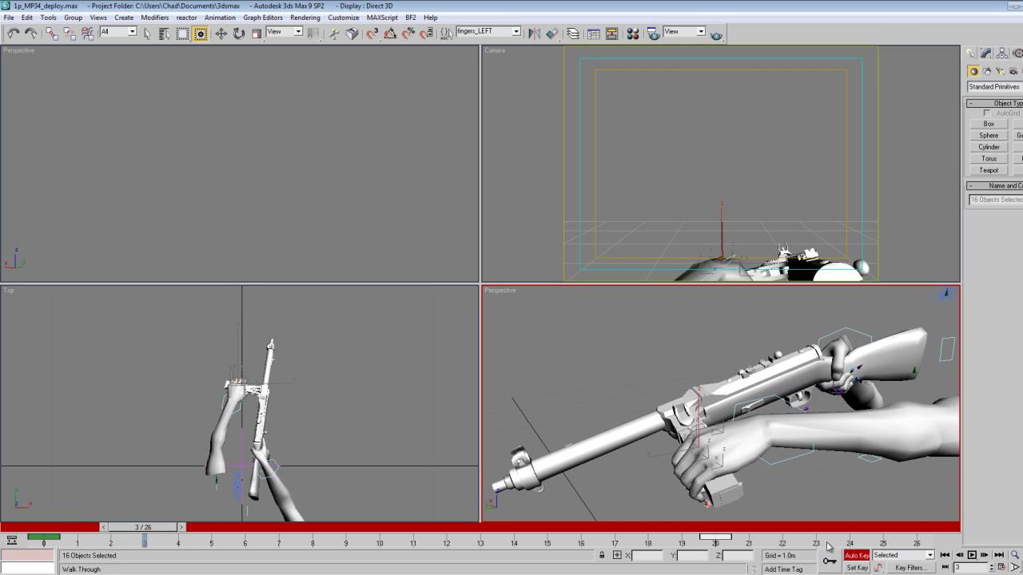
key("period")
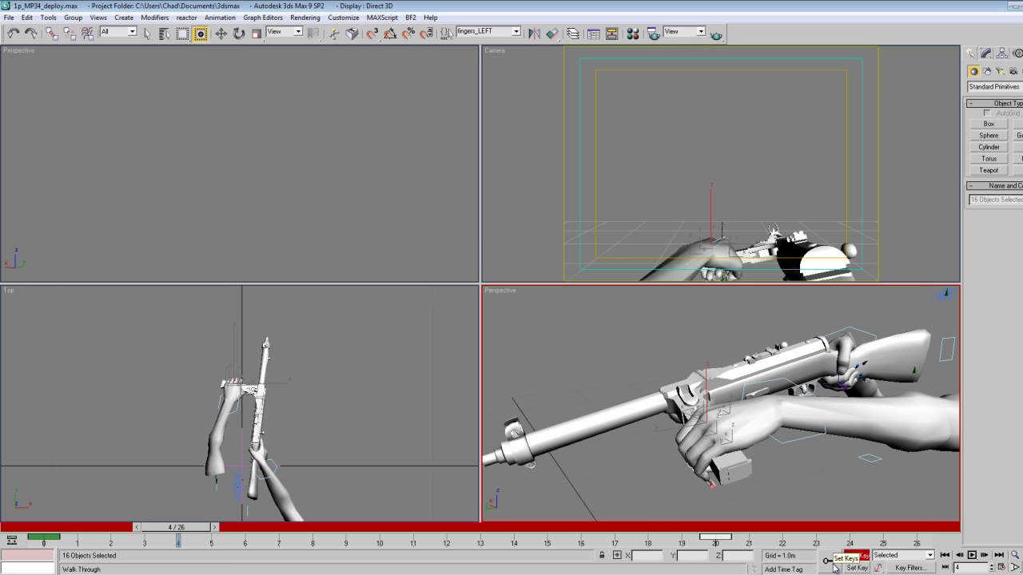
Rotate the L_point_3 and L_index_3 finger bones at frame 4, turning L_index_3 about -15 degrees in X.
middle_click_drag(827, 515, 824, 497)
left_click_drag(828, 460, 707, 418)
key("Up")
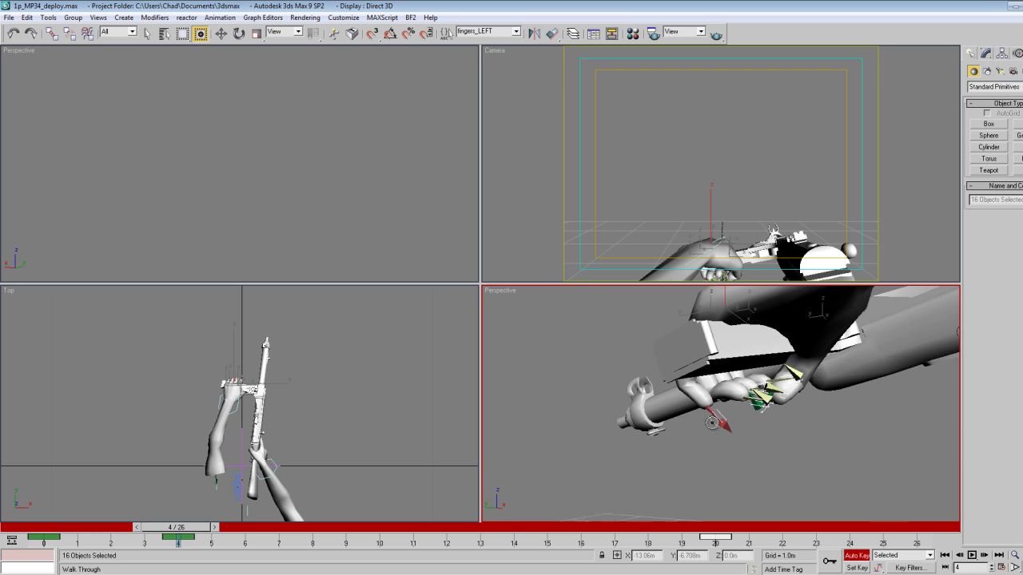
key("Down")
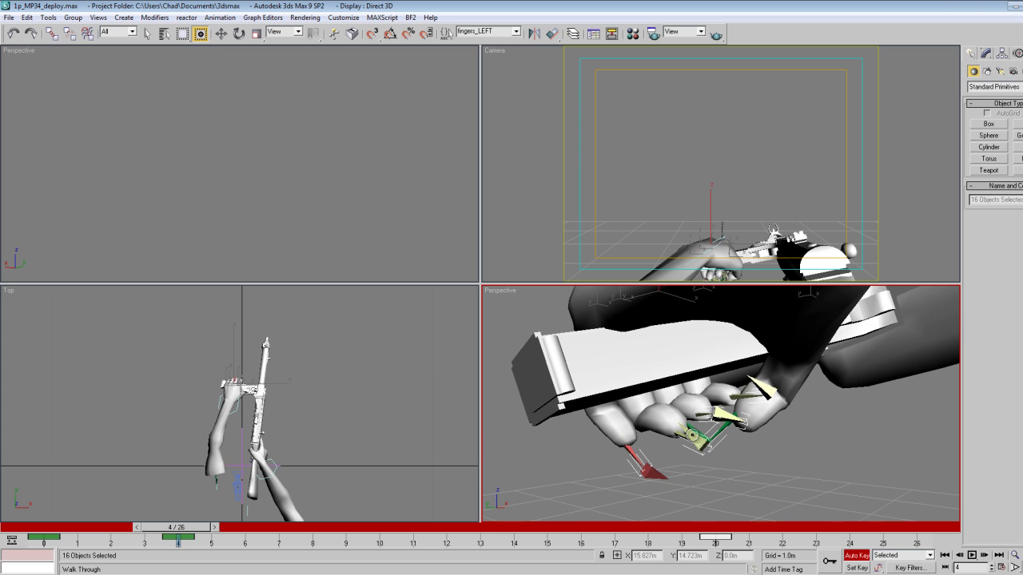
left_click(239, 35)
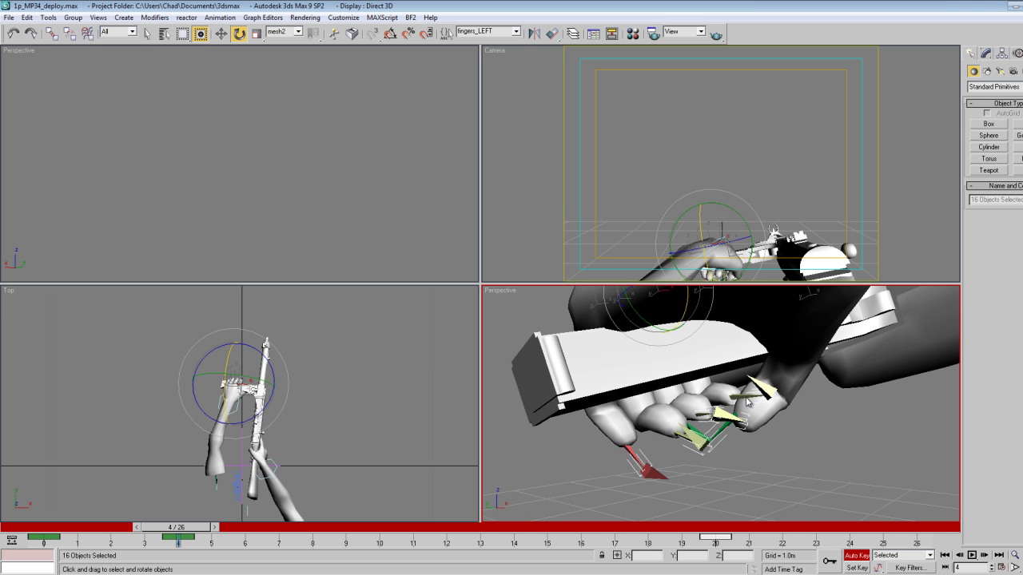
left_click(718, 386)
left_click(734, 397)
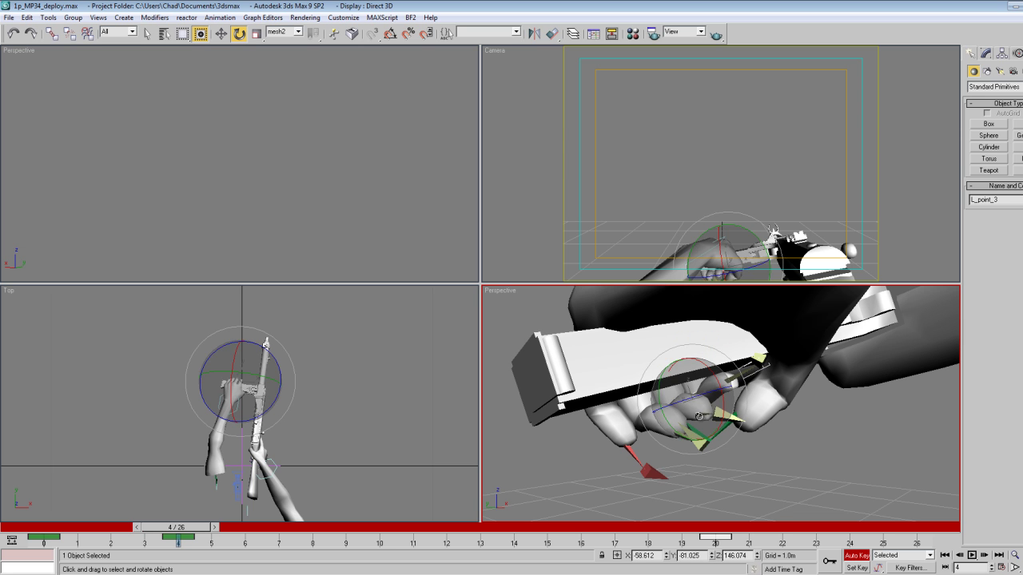
left_click(699, 415)
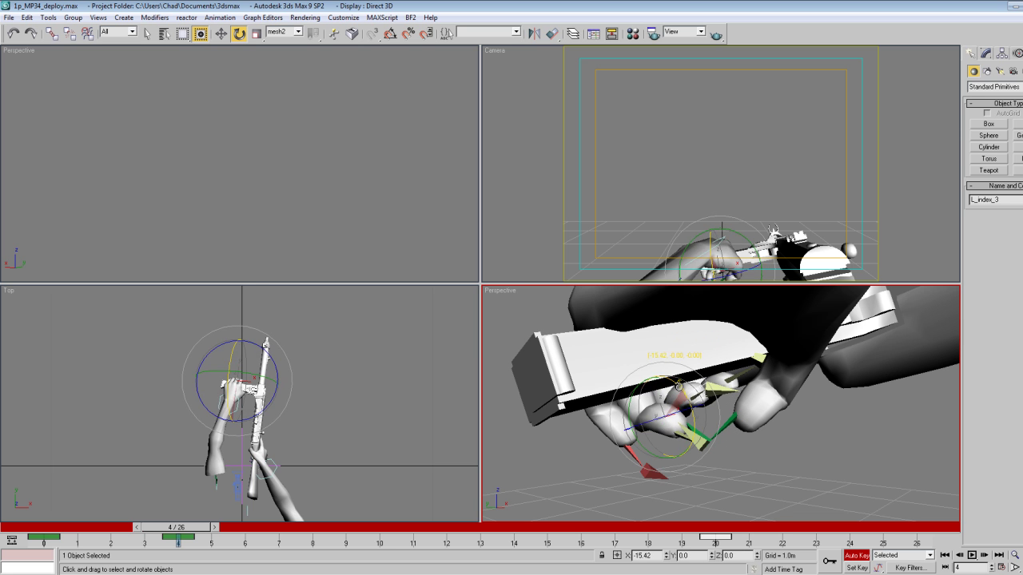
Rotate the remaining left fingertip bones, including L_pink_3, to curl them around the magazine at frame 4.
left_click(668, 433)
left_click_drag(663, 425, 612, 372)
left_click(600, 472)
left_click(634, 456)
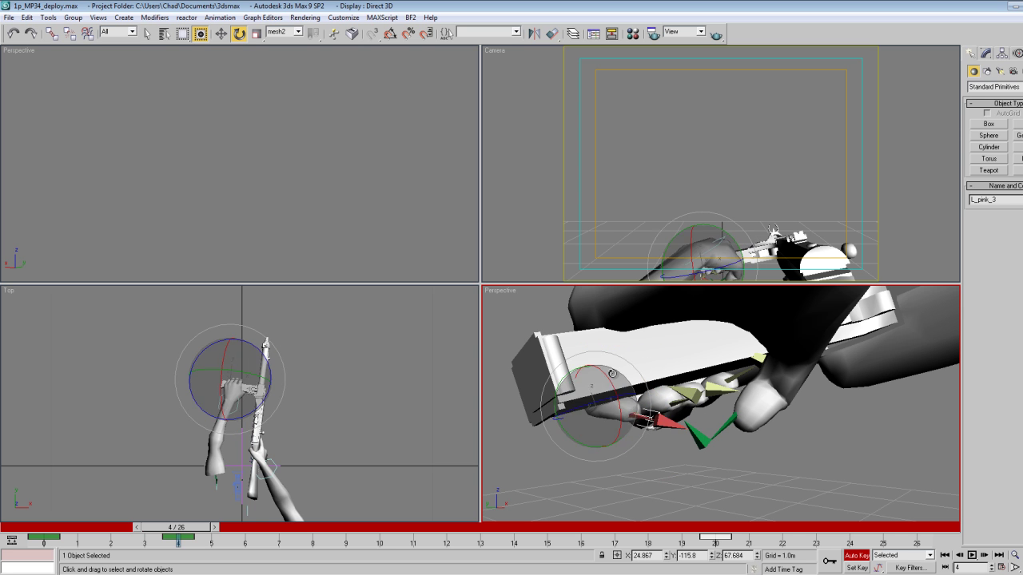
left_click(804, 341)
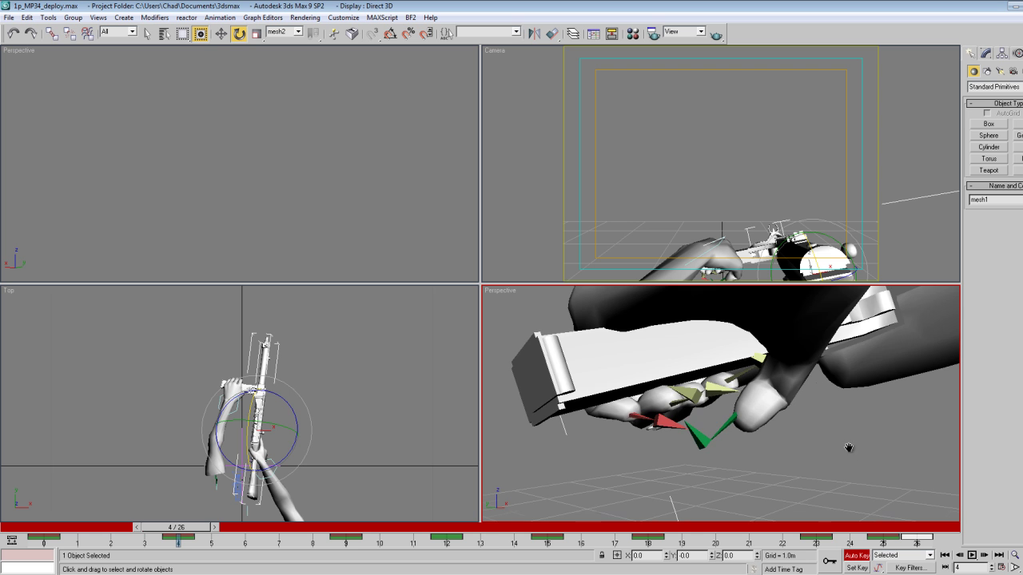
key("Up")
left_click_drag(870, 427, 555, 425)
key("Left")
key("Up")
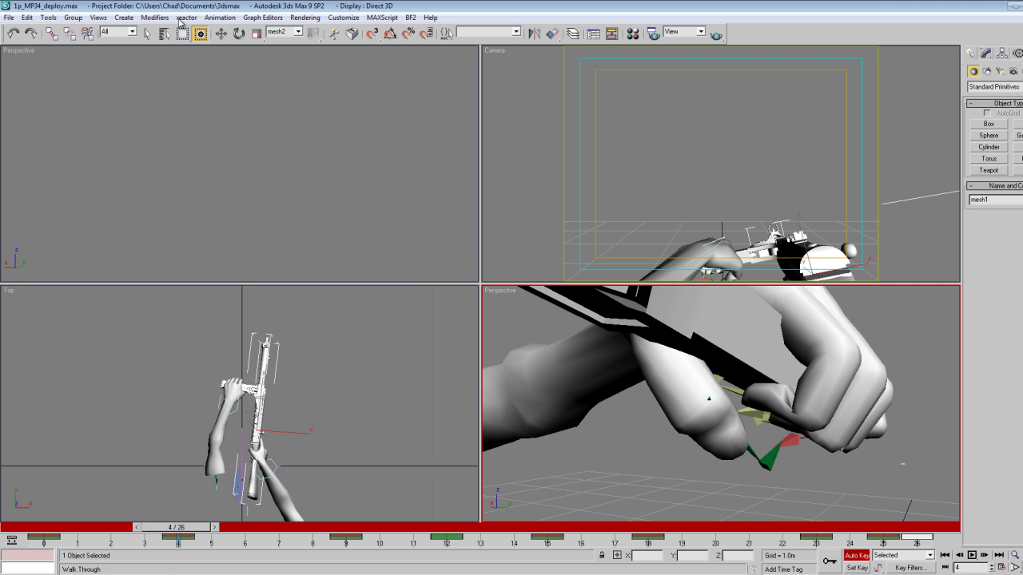
left_click(238, 37)
left_click_drag(647, 361, 650, 357)
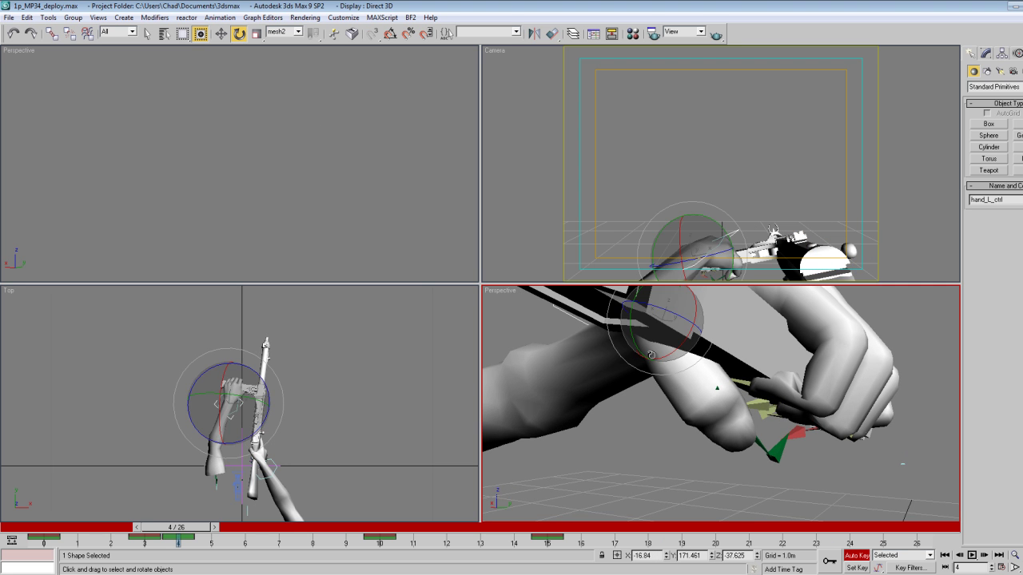
key("ctrl+z")
key("shift+z")
key("shift+z")
key("shift+z")
Rotate the L_thumb_1 bone at frame 4 to adjust the thumb's grip on the magazine.
key("Up")
left_click_drag(667, 360, 539, 241)
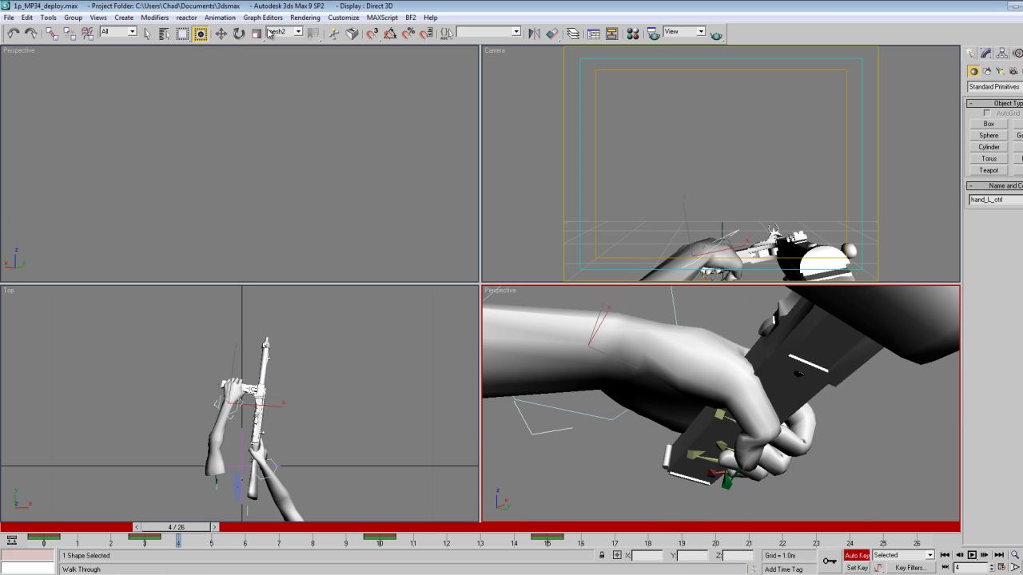
left_click(708, 339)
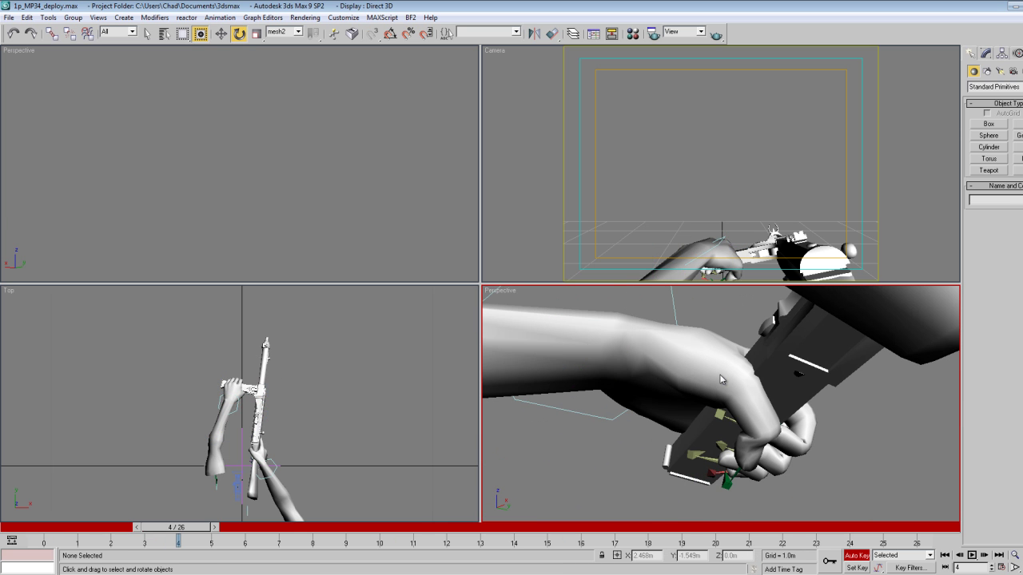
left_click(722, 365)
left_click_drag(722, 366, 700, 381)
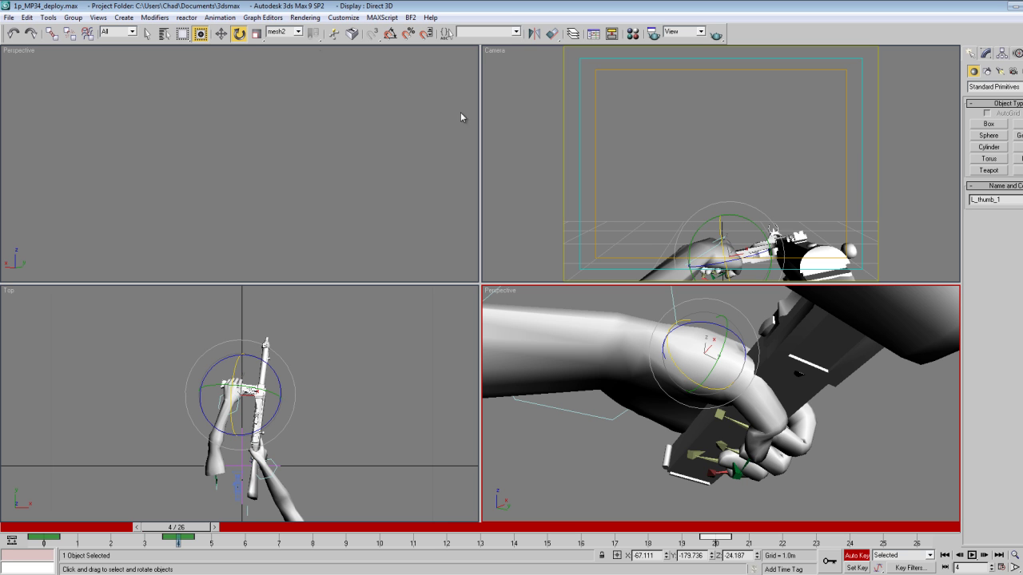
Reselect the fingers_LEFT selection set and check the finger pose around frame 4.
left_click(164, 34)
left_click(568, 372)
left_click(593, 397)
left_click(590, 374)
left_click(590, 390)
left_click(590, 398)
key("comma")
key("comma")
key("period")
key("period")
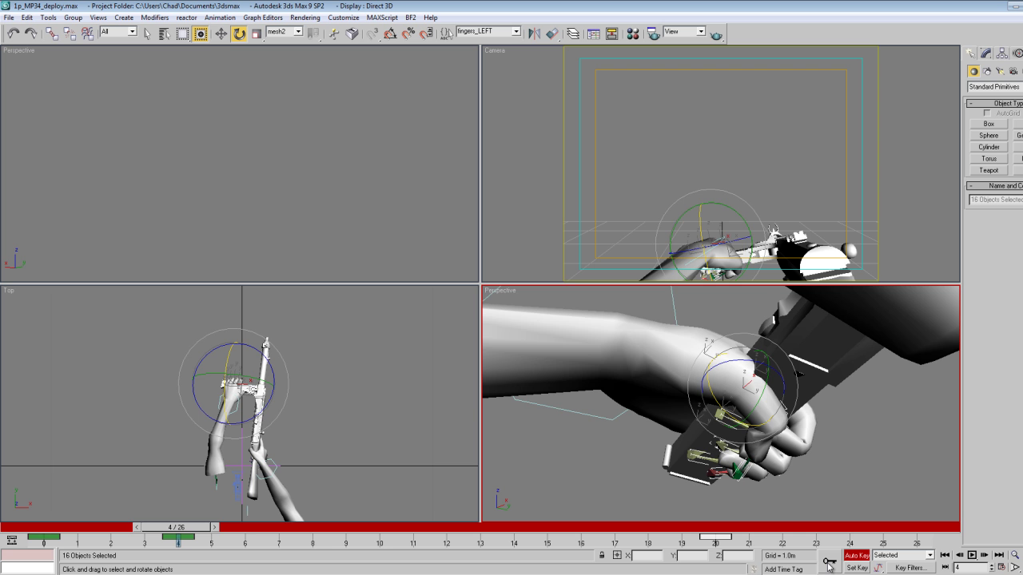
Rotate the L_point_1 bone at frame 10 to start opening the left hand's grip on the magazine.
key("period")
key("period")
key("period")
key("period")
key("period")
key("period")
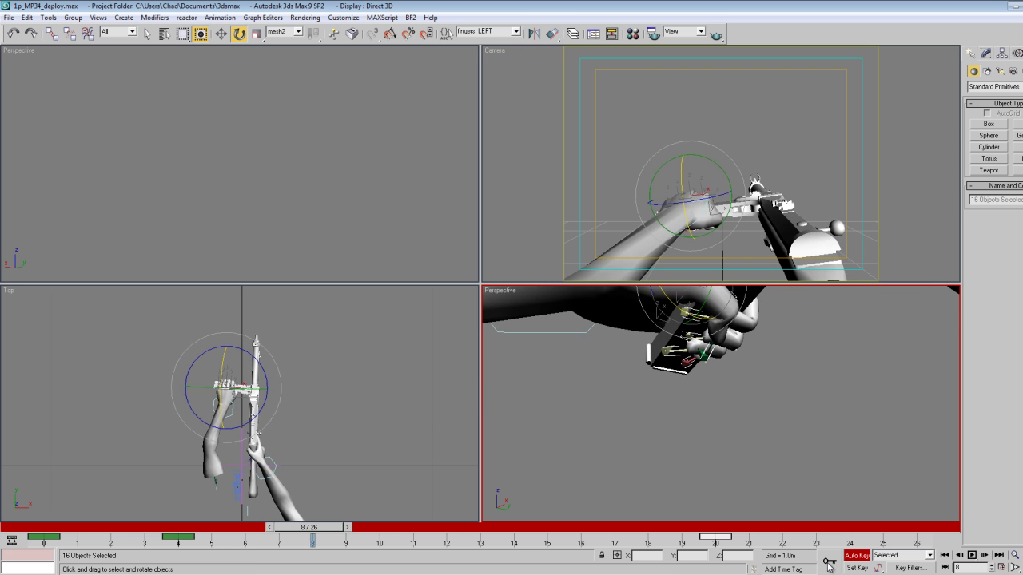
key("period")
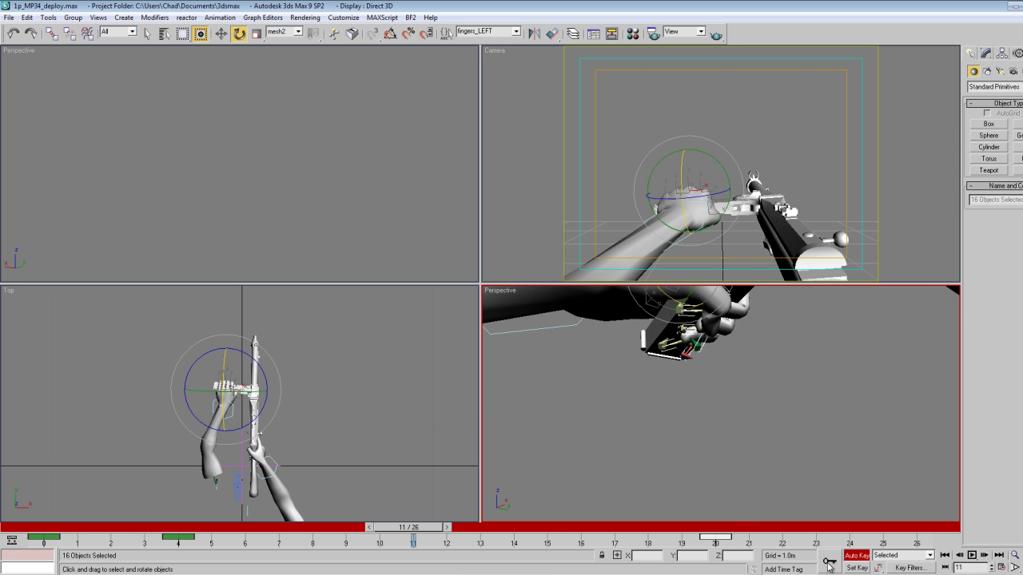
key("comma")
middle_click_drag(674, 383, 719, 412)
left_click(695, 426)
key("Up")
left_click_drag(703, 431, 652, 524)
key("Right")
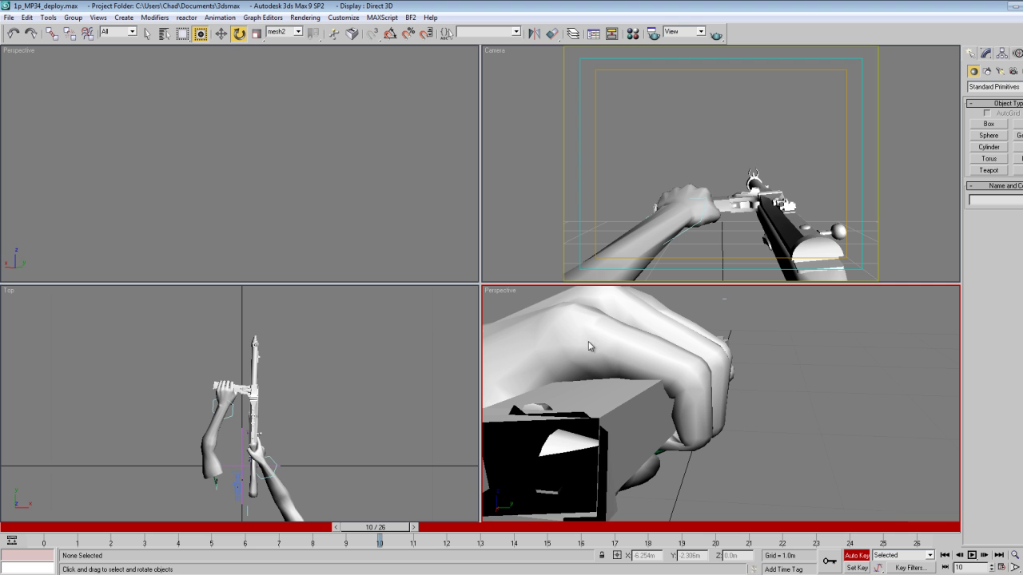
left_click(620, 332)
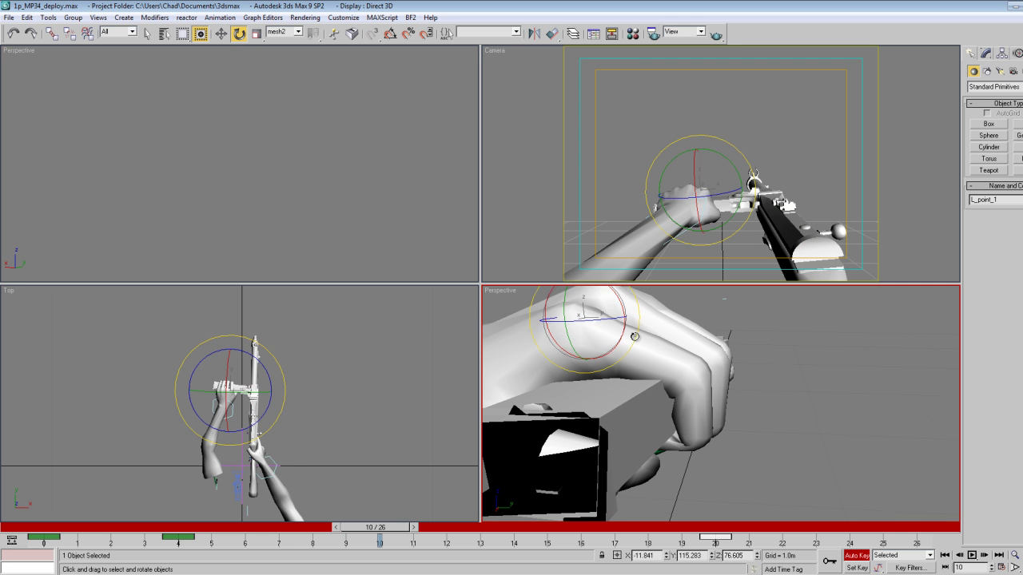
left_click_drag(620, 333, 676, 331)
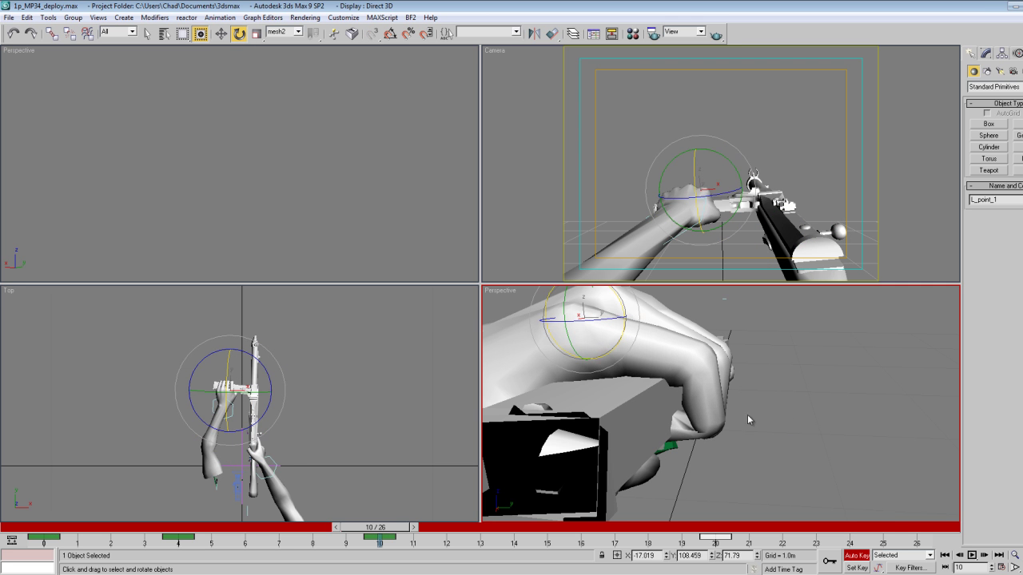
Rotate the L_point_3 bone about 47 degrees in X at frame 10 to straighten the finger.
left_click(702, 399)
left_click_drag(761, 393, 716, 350)
left_click(768, 430)
left_click(705, 412)
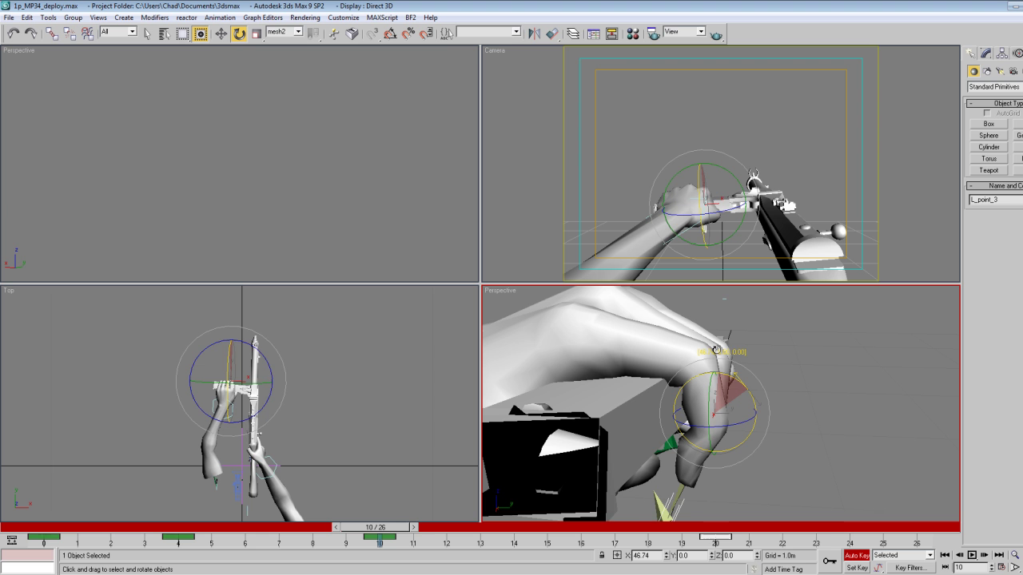
left_click(799, 385)
Switch the perspective view to wireframe and readjust the rotation of L_point_1 at frame 10.
left_click(659, 340)
left_click(647, 350)
right_click(497, 296)
left_click(527, 328)
left_click(637, 333)
left_click(623, 327)
left_click_drag(622, 318, 616, 292)
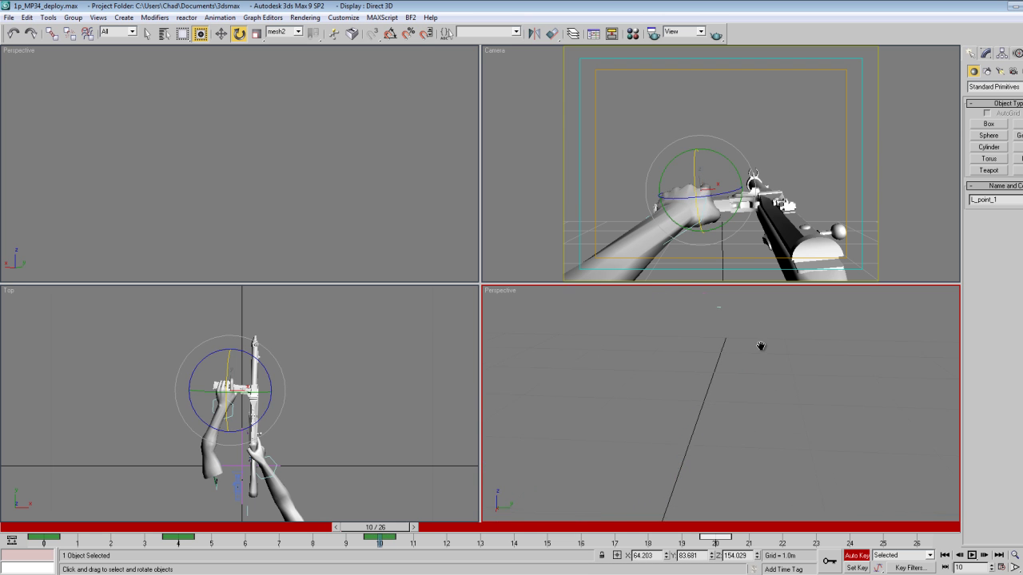
Rotate the L_index_3 bone in X at frame 10 to open the index fingertip.
left_click(763, 423)
left_click(719, 421)
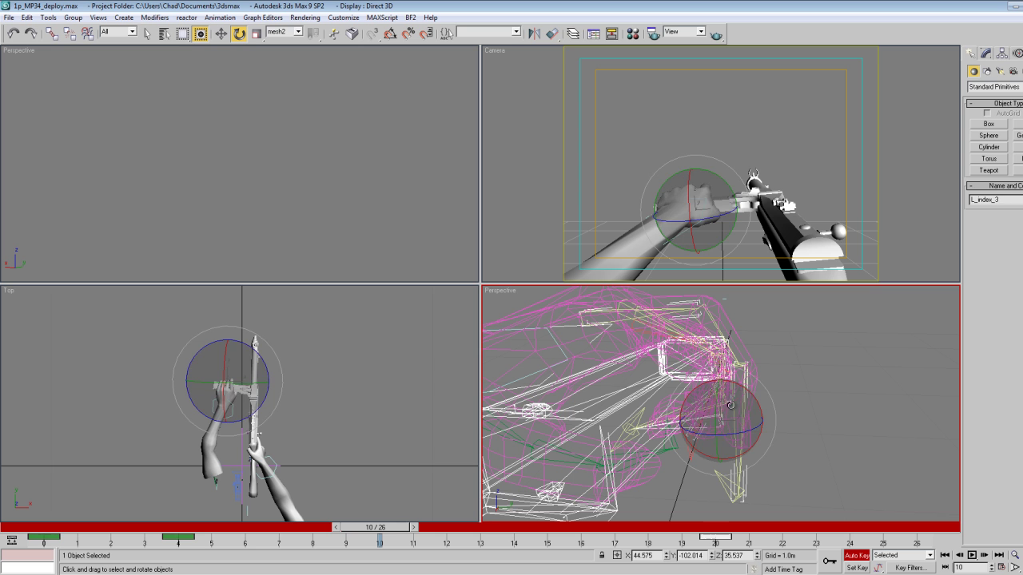
left_click_drag(750, 402, 742, 388)
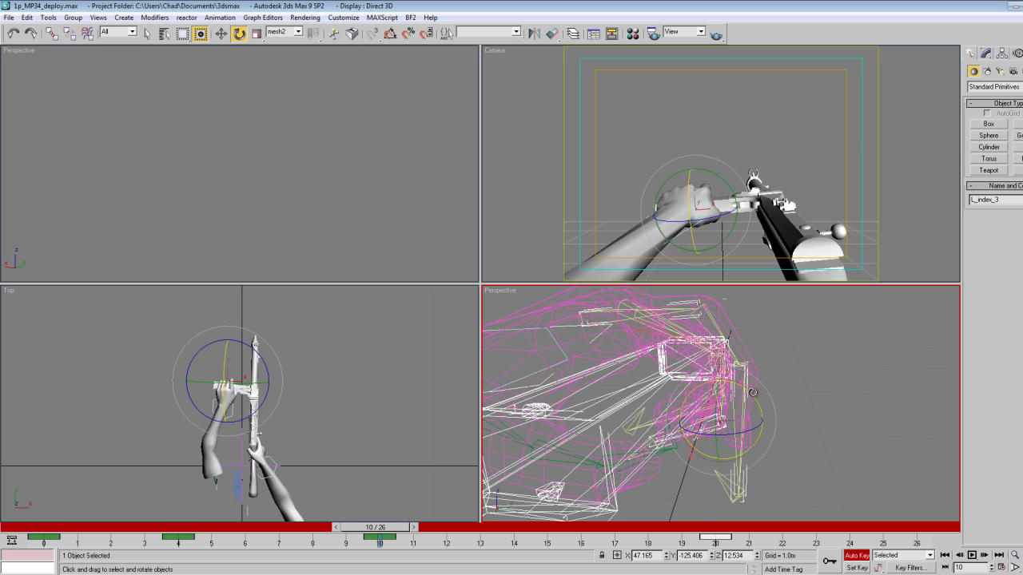
left_click(726, 414)
left_click(716, 411)
double_click(718, 411)
Rotate L_index_1 about 31 degrees in X at frame 10 and return the perspective view to shaded display.
left_click(818, 386)
left_click(623, 303)
left_click_drag(622, 303, 666, 291)
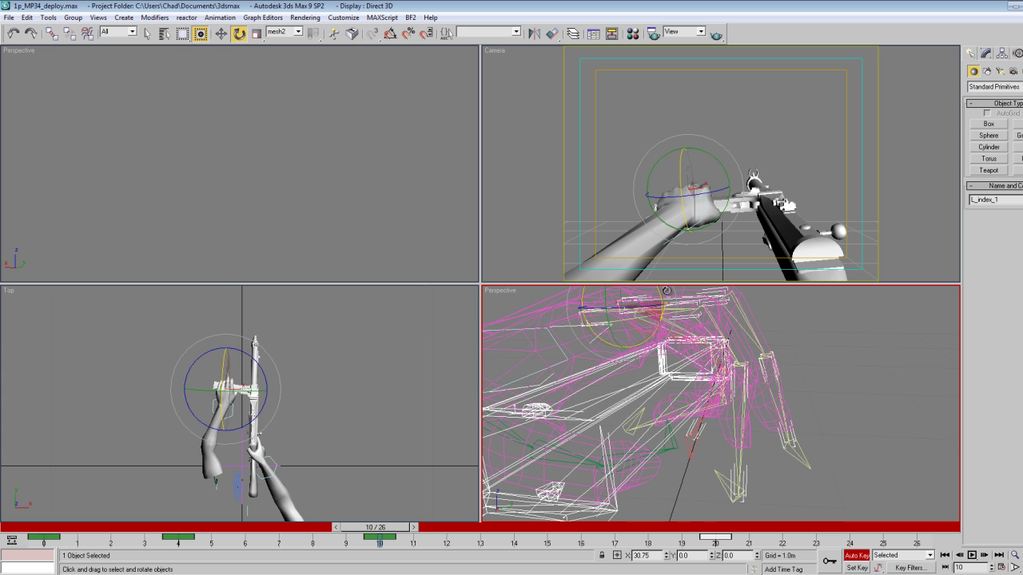
right_click(508, 292)
left_click(522, 314)
scroll(744, 393, "up", 4)
key("Up")
mouse_move(744, 393)
left_mouse_down()
mouse_move(713, 411)
mouse_move(536, 395)
mouse_move(540, 384)
left_mouse_up()
key("Up")
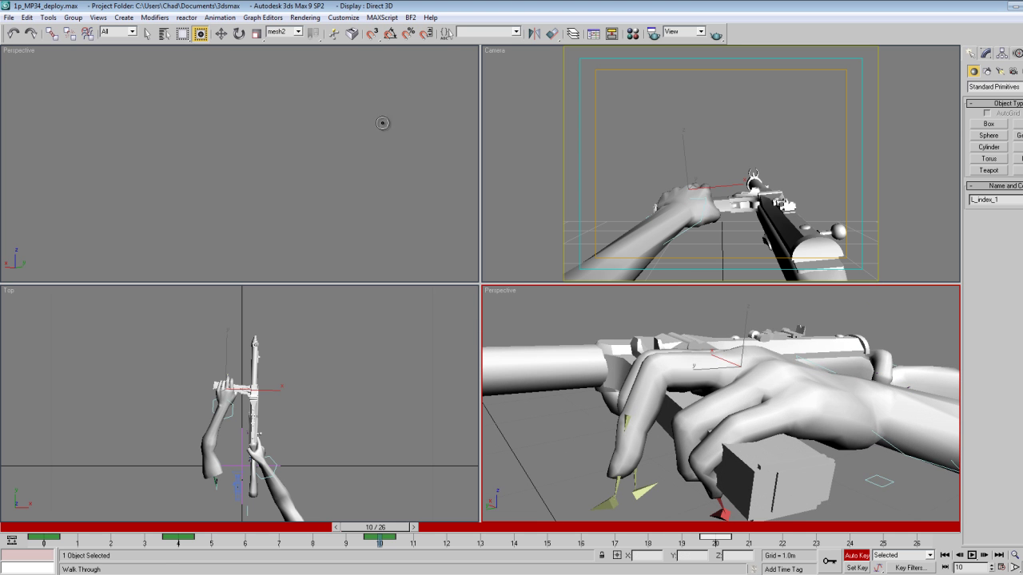
left_click(240, 33)
left_click(750, 395)
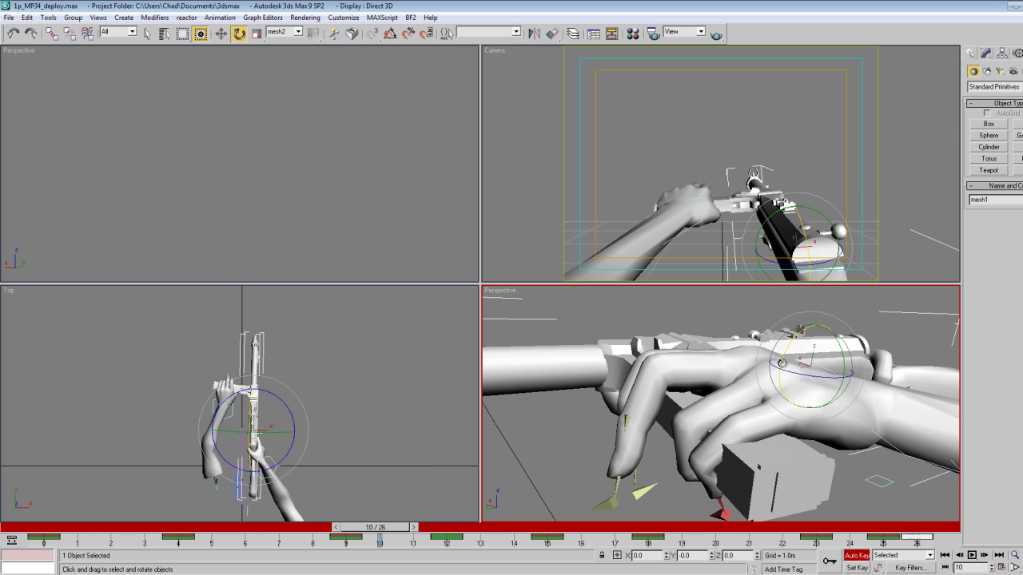
left_click_drag(782, 365, 786, 358)
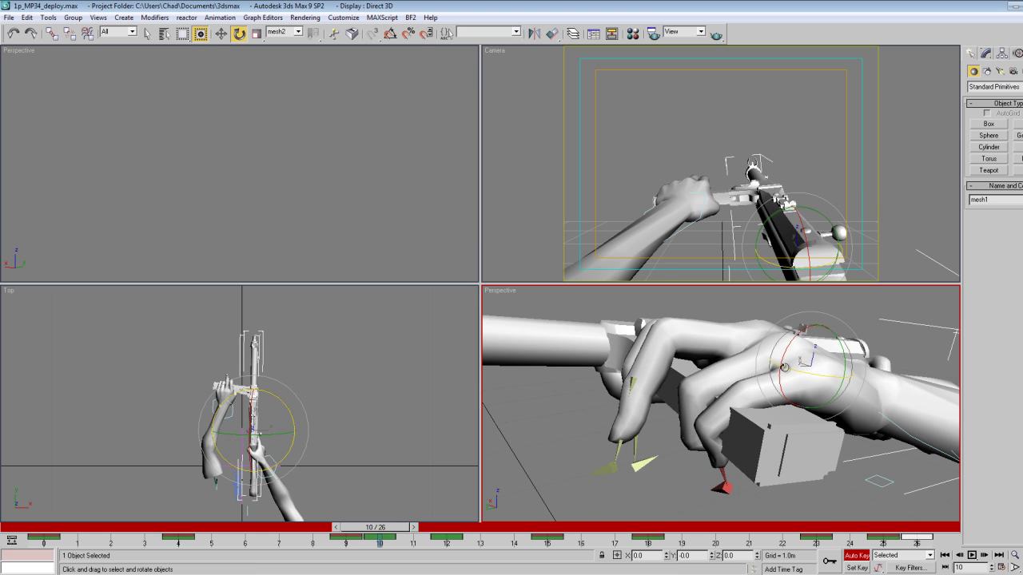
key("ctrl+z")
left_click(678, 489)
left_click(729, 399)
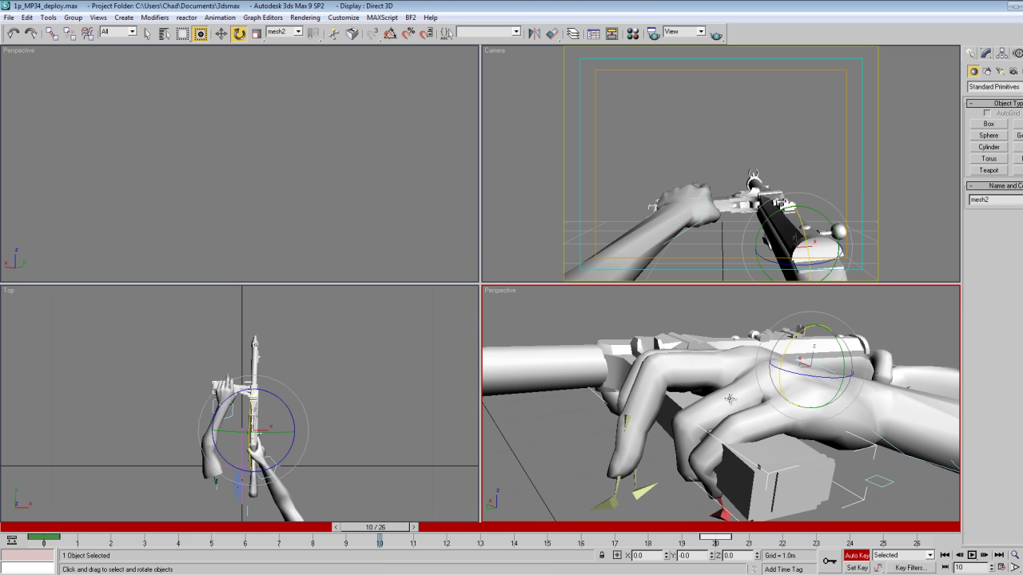
left_click(731, 400)
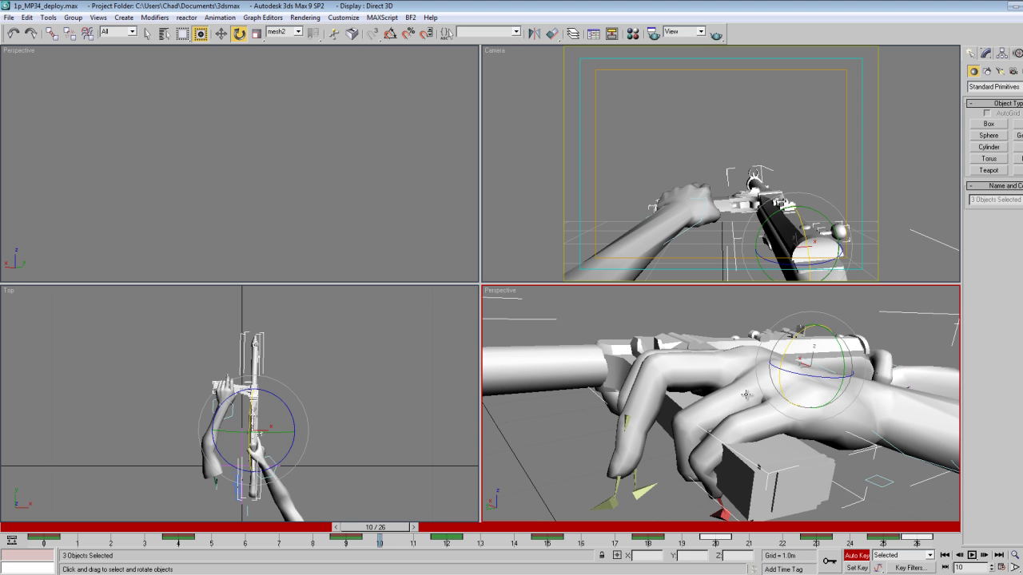
double_click(745, 394)
left_click(855, 479)
Rotate the L_ring_1 bone at frame 10 to lift the ring finger off the magazine.
left_click(752, 393)
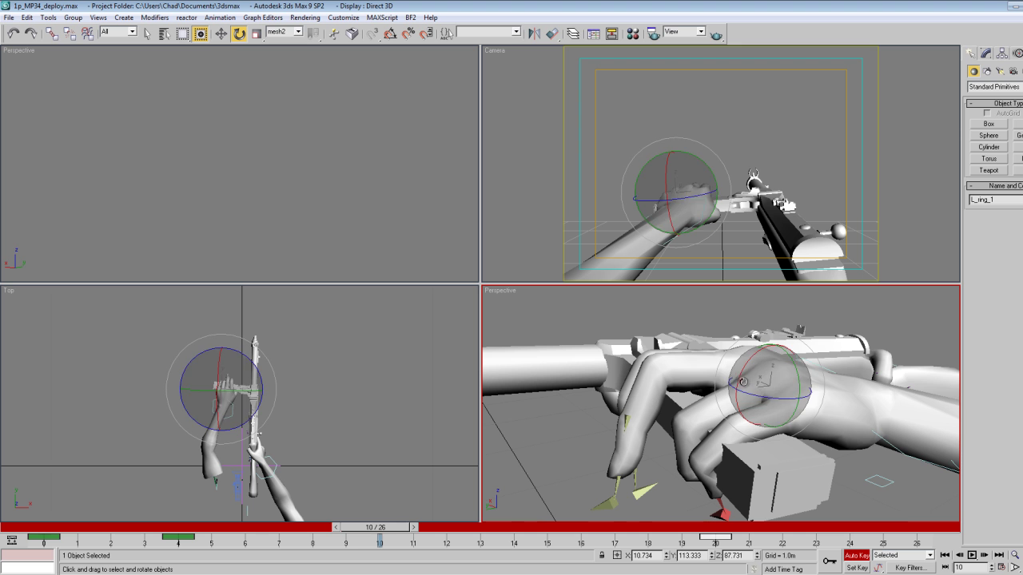
left_click(686, 449)
left_click_drag(686, 449, 685, 387)
left_click(577, 430)
left_click(743, 374)
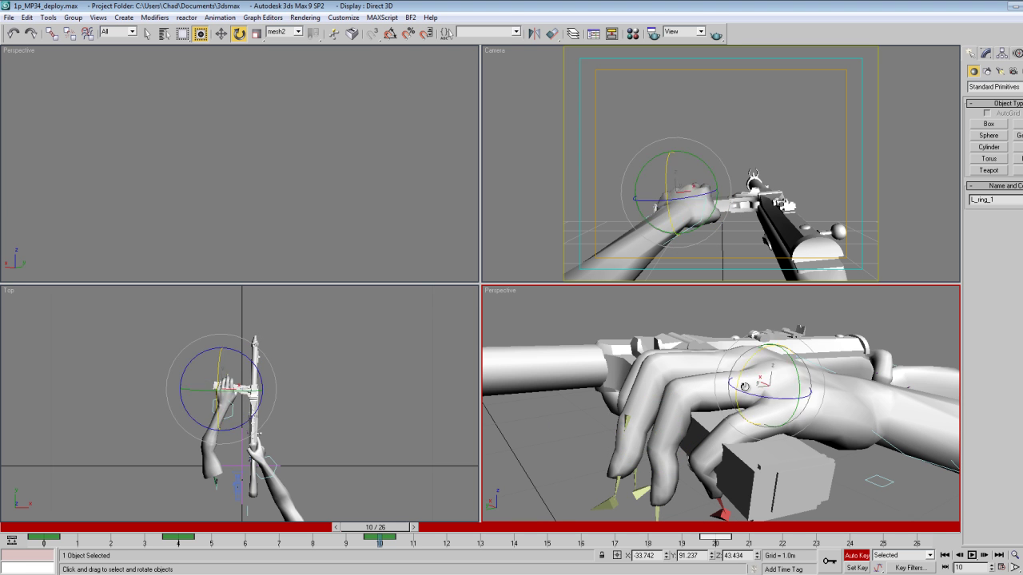
left_click_drag(744, 374, 744, 372)
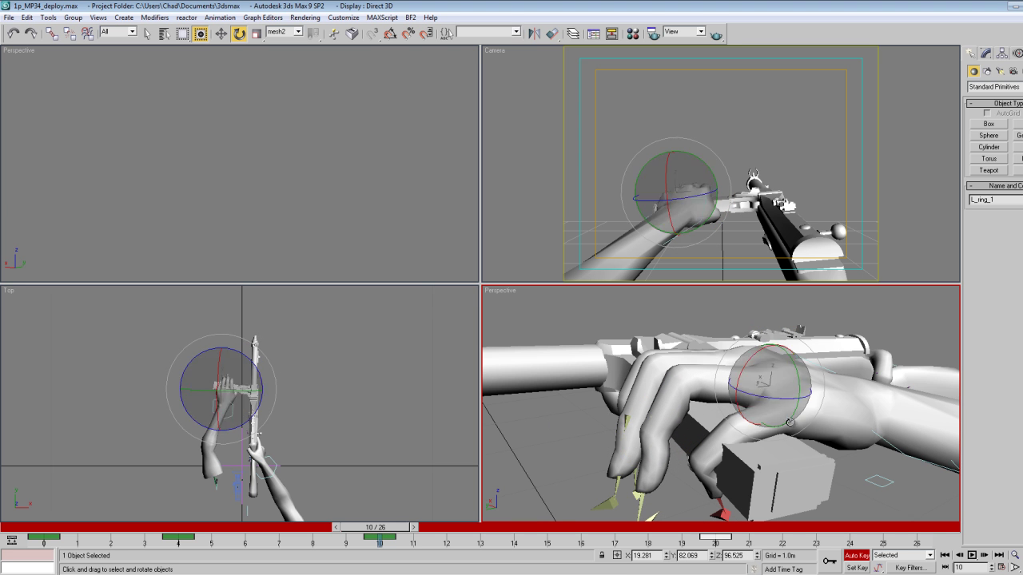
Rotate L_pink_1, plus L_pink_3 about 45 degrees in X, at frame 10 to open the little finger.
left_click(758, 414)
left_click(758, 415)
left_click(765, 423)
left_click_drag(780, 411, 792, 400)
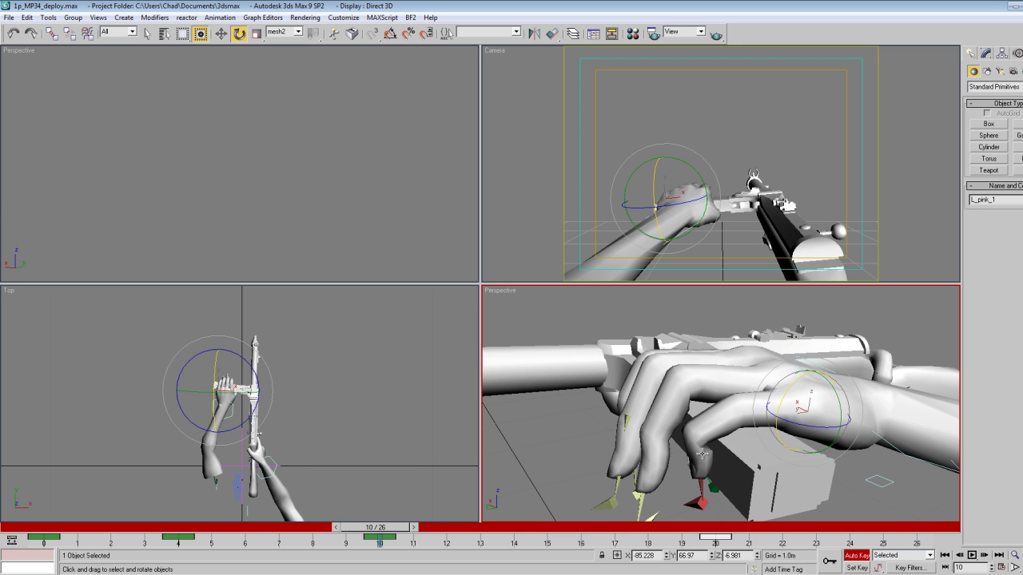
left_click(700, 485)
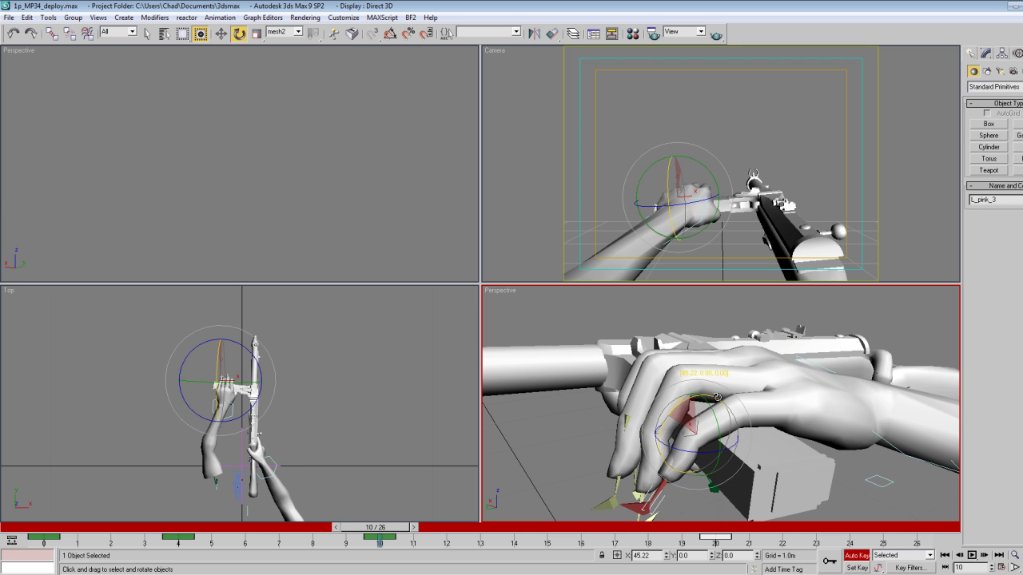
Select the fingers_LEFT selection set and key the open finger pose at frame 10.
left_click(166, 34)
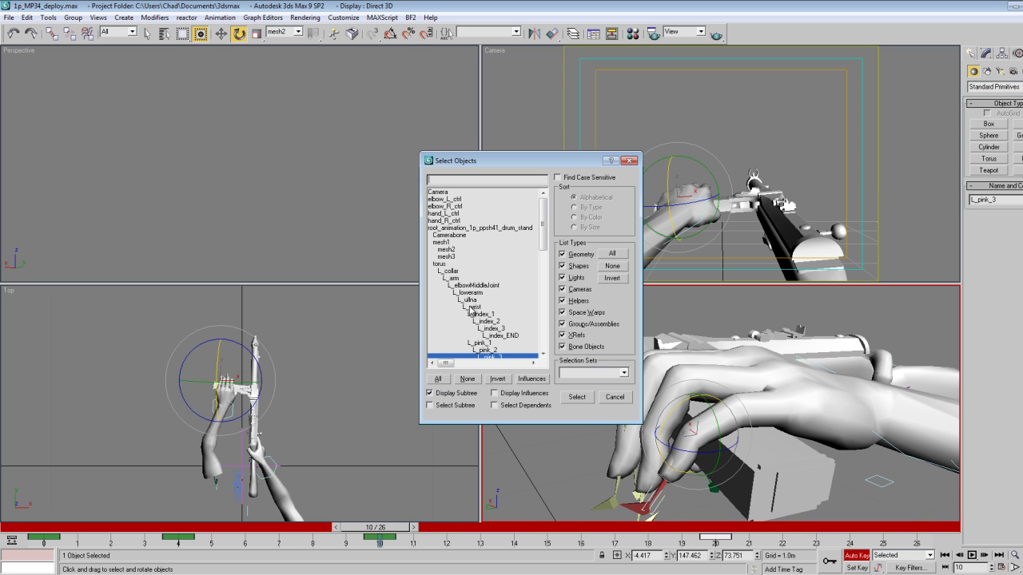
left_click(593, 373)
left_click(593, 392)
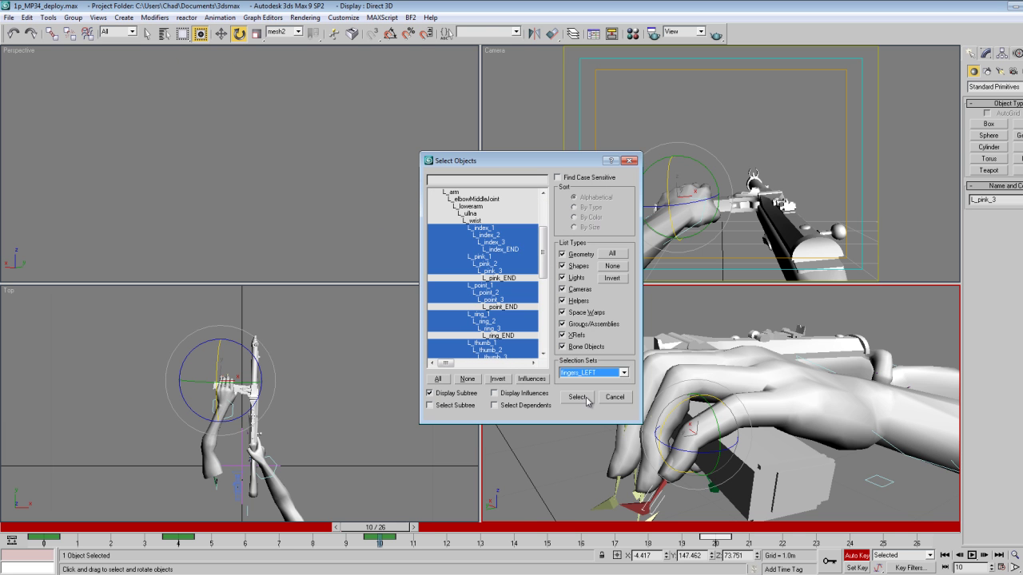
left_click(577, 397)
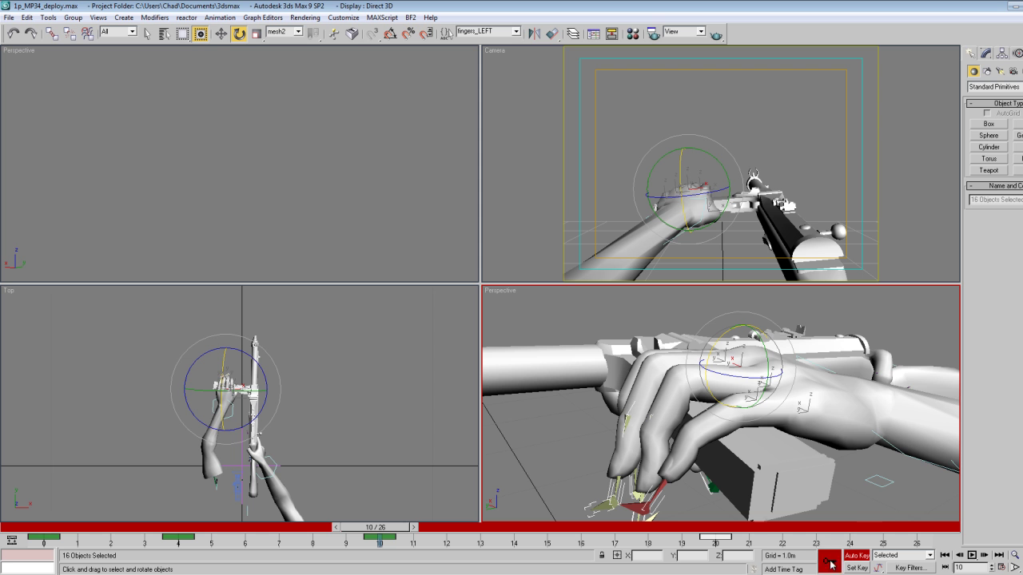
Copy the left fingers' grip keys from frame 0 to frame 16.
key("comma")
key("comma")
key("comma")
key("comma")
key("period")
key("period")
key("period")
key("period")
key("period")
key("period")
key("period")
key("period")
key("period")
key("period")
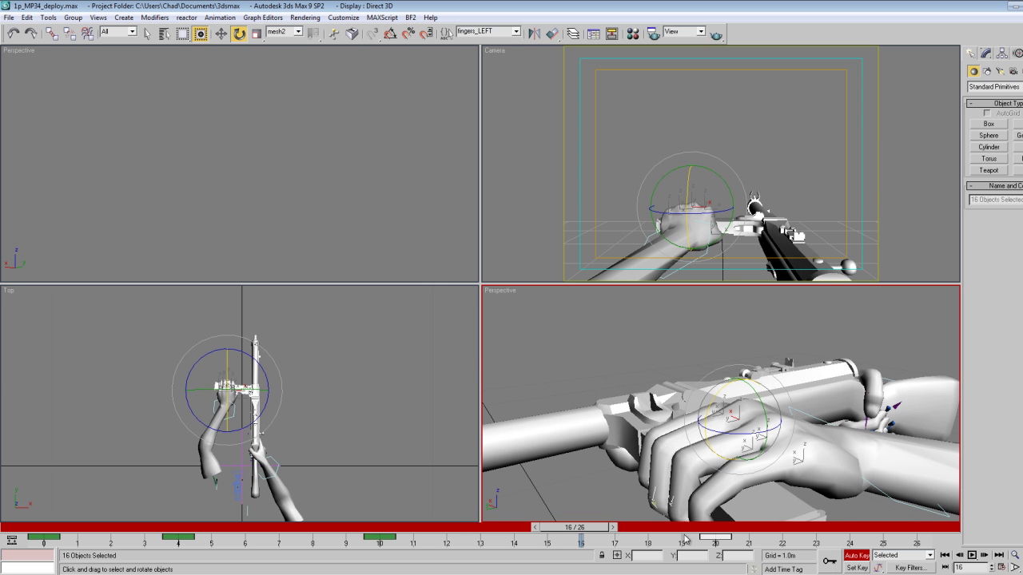
left_click(46, 536)
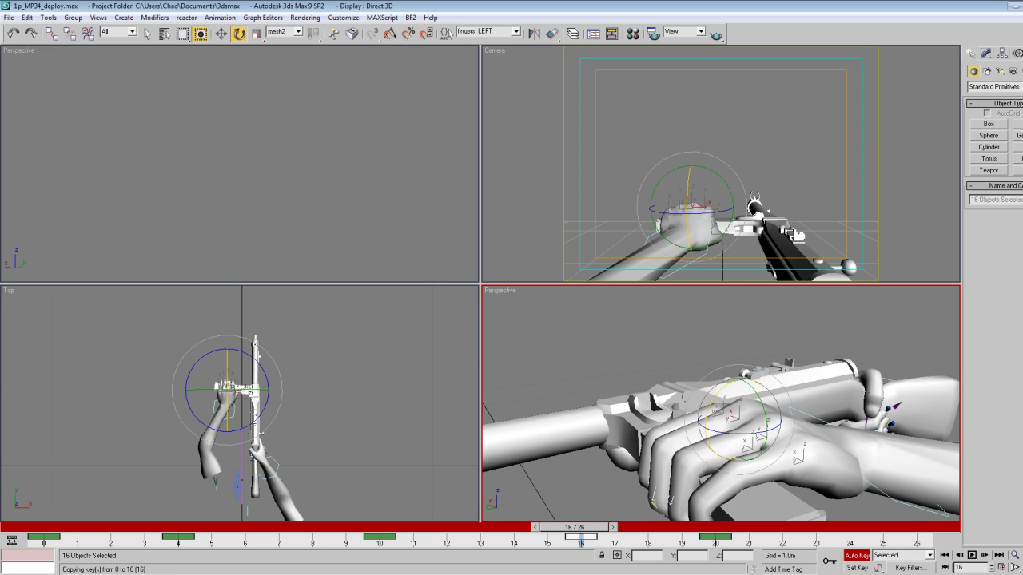
left_click_drag(581, 537, 581, 537, "shift")
Step back through the frames and play the animation in the camera view to check the finger motion.
key("comma")
key("comma")
key("comma")
key("comma")
key("comma")
key("comma")
key("comma")
key("comma")
key("comma")
key("comma")
key("comma")
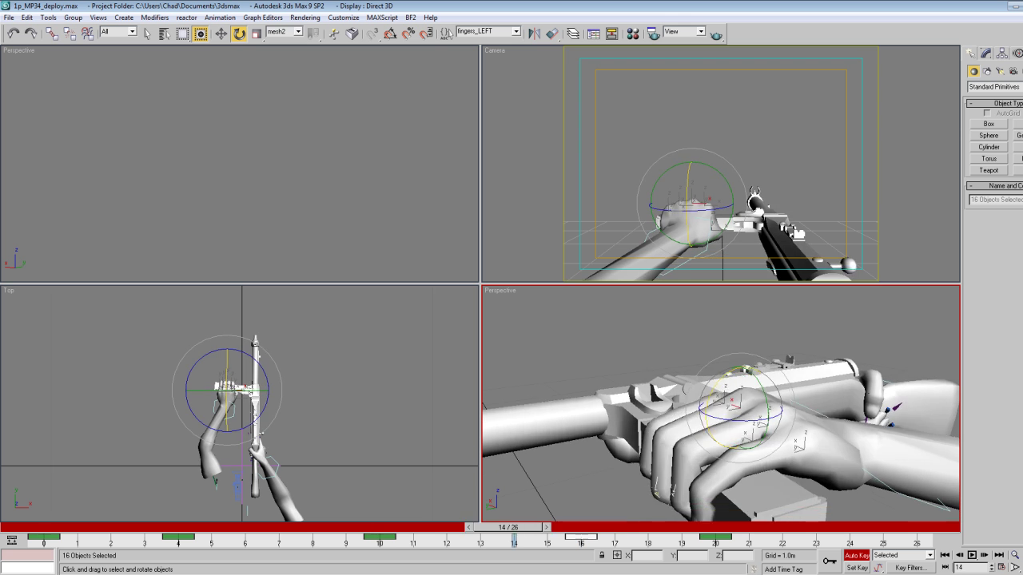
key("slash")
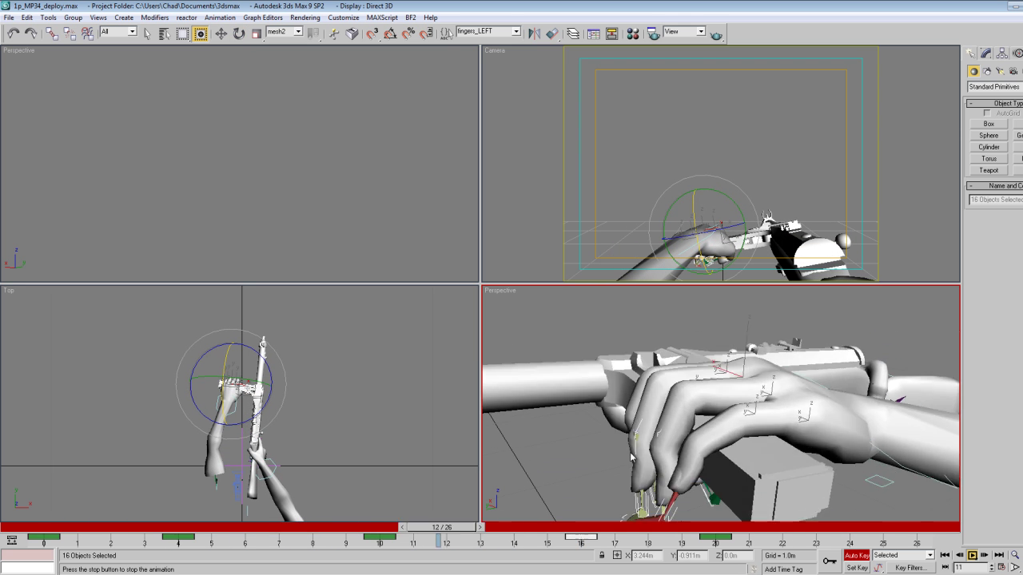
right_click(739, 132)
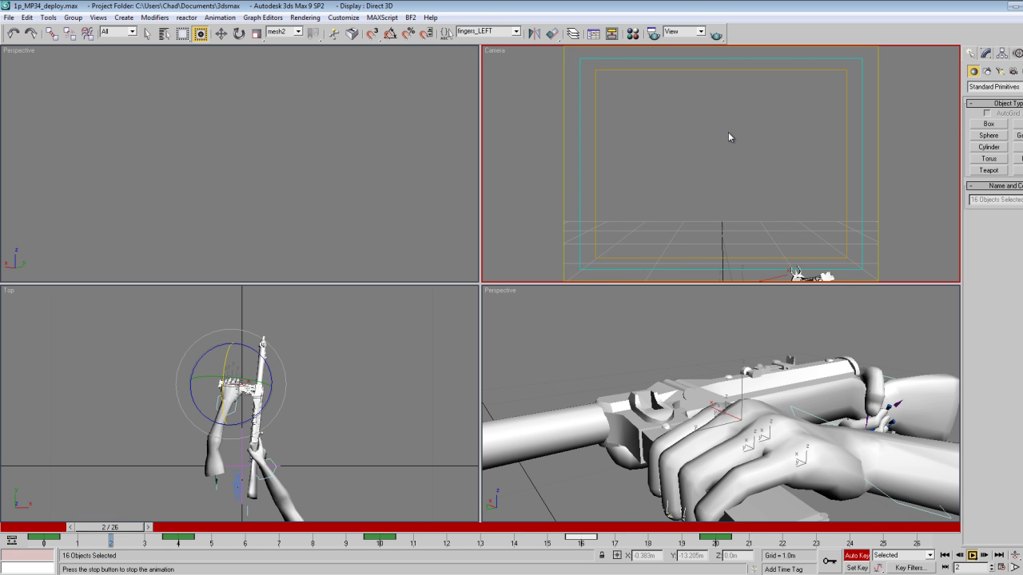
key("slash")
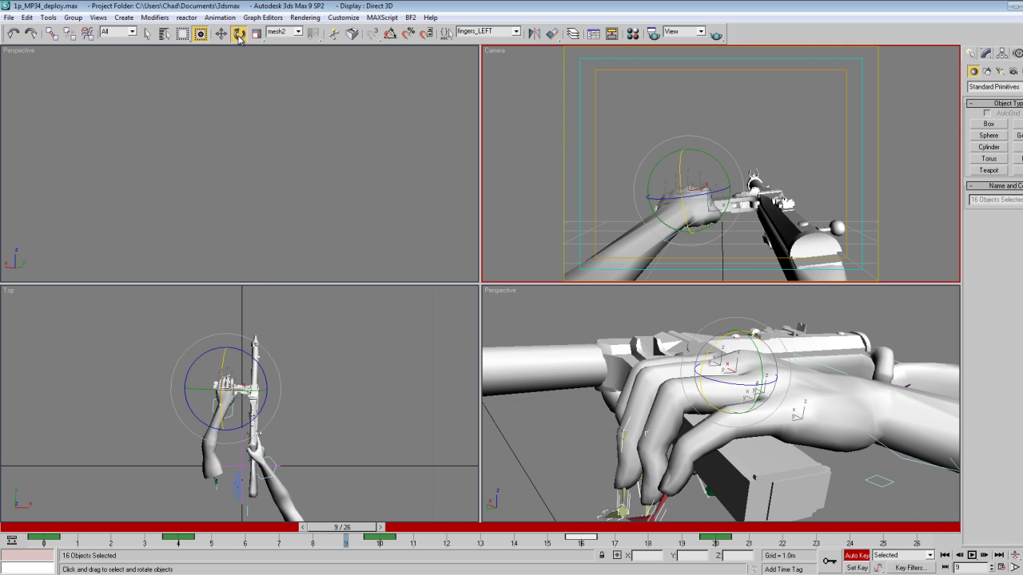
Rotate the hand_L_ctrl controller at frame 10 to adjust the left wrist as the fingers open.
key("period")
key("period")
left_click(681, 243)
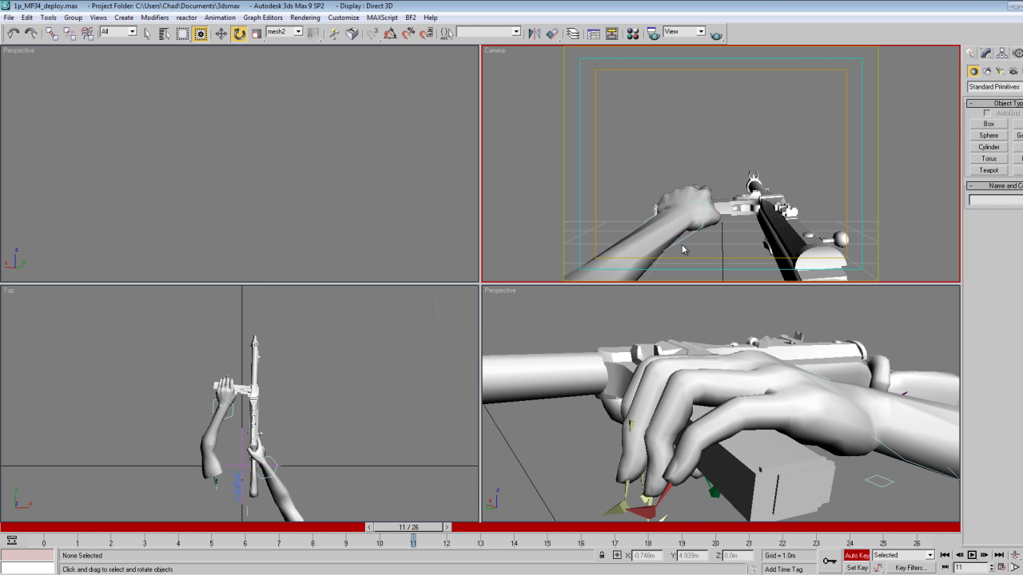
key("comma")
left_click_drag(695, 188, 673, 152)
Play the deploy animation and review the left hand's motion in the camera, perspective and top views.
key("slash")
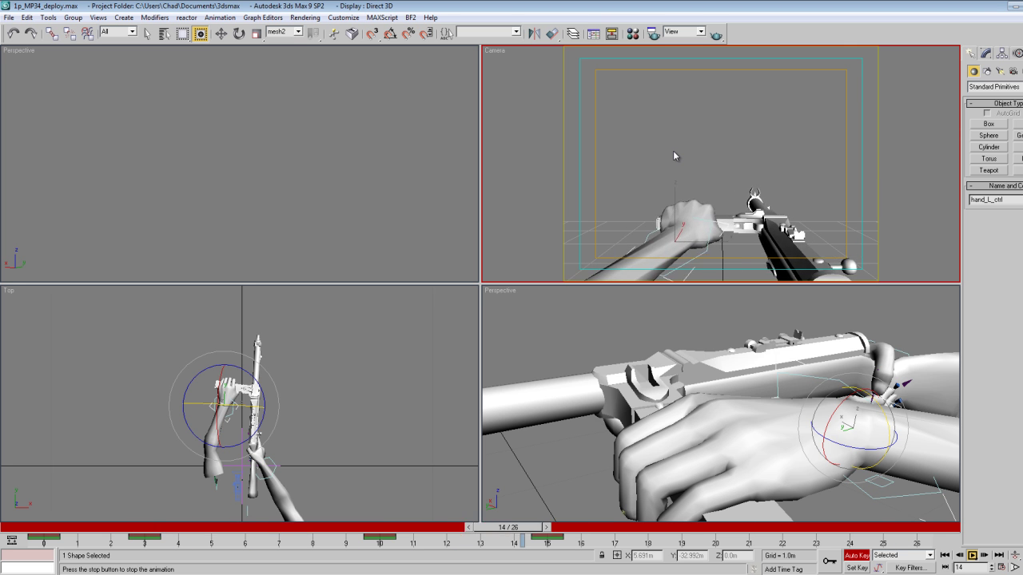
key("slash")
key("e")
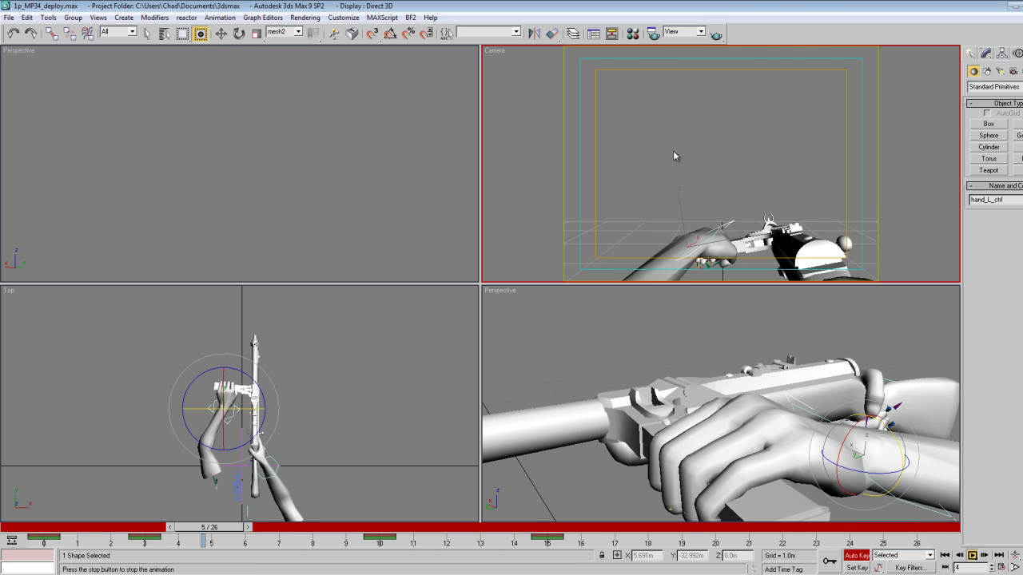
right_click(674, 335)
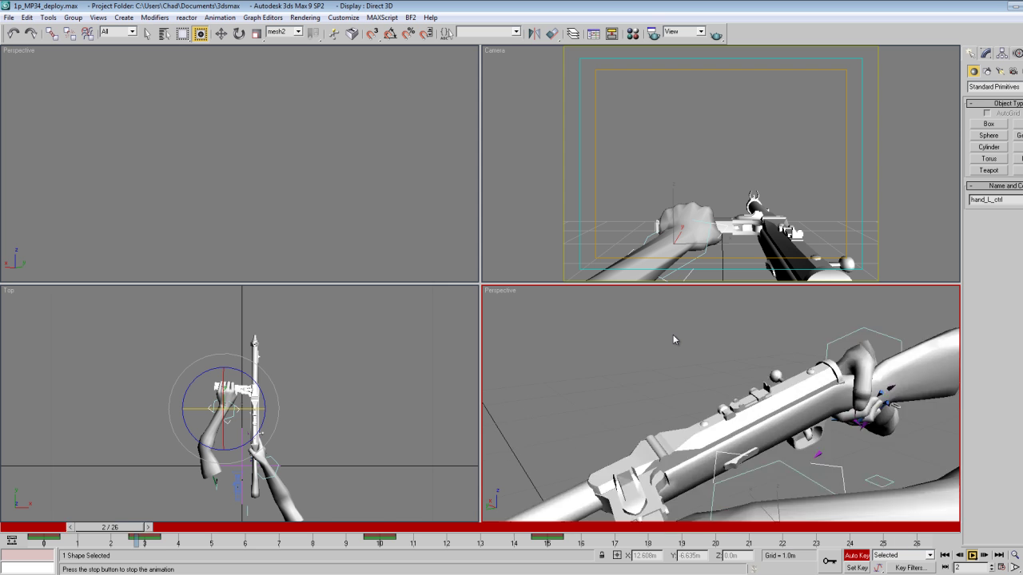
right_click(352, 445)
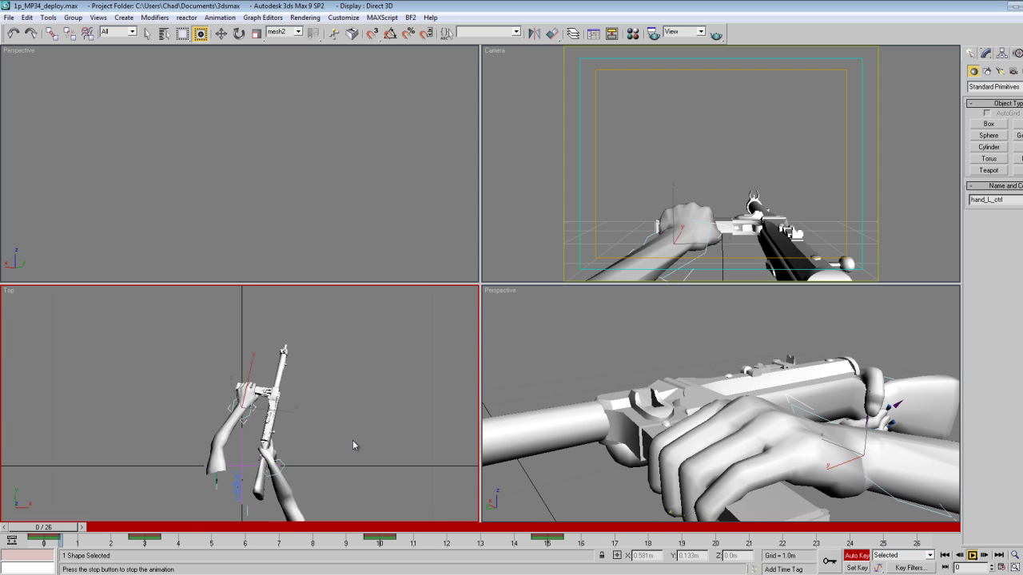
right_click(411, 220)
left_click(666, 172)
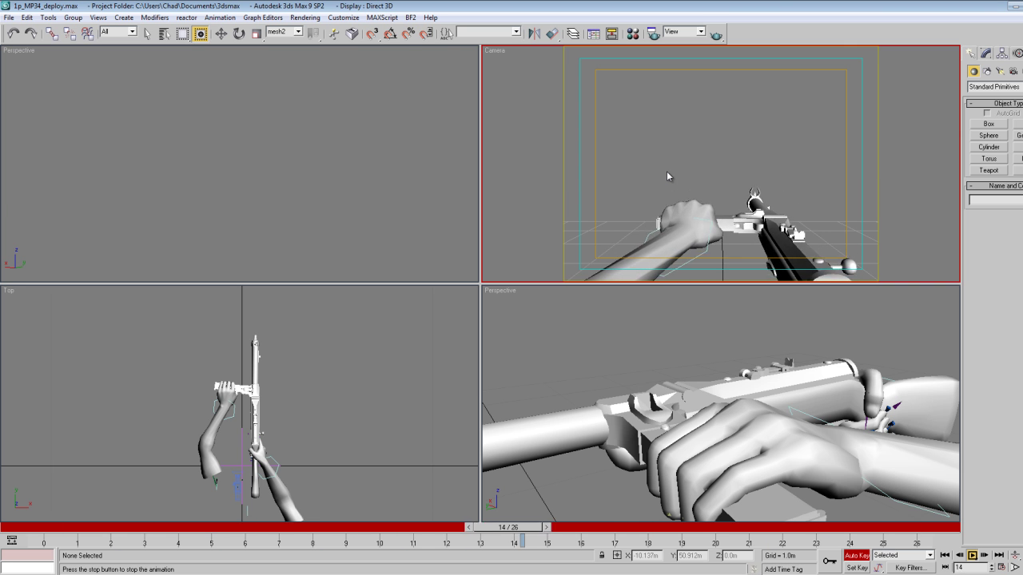
Stop the playback, jump to the last frame and save the deploy scene.
key("slash")
key("Home")
key("End")
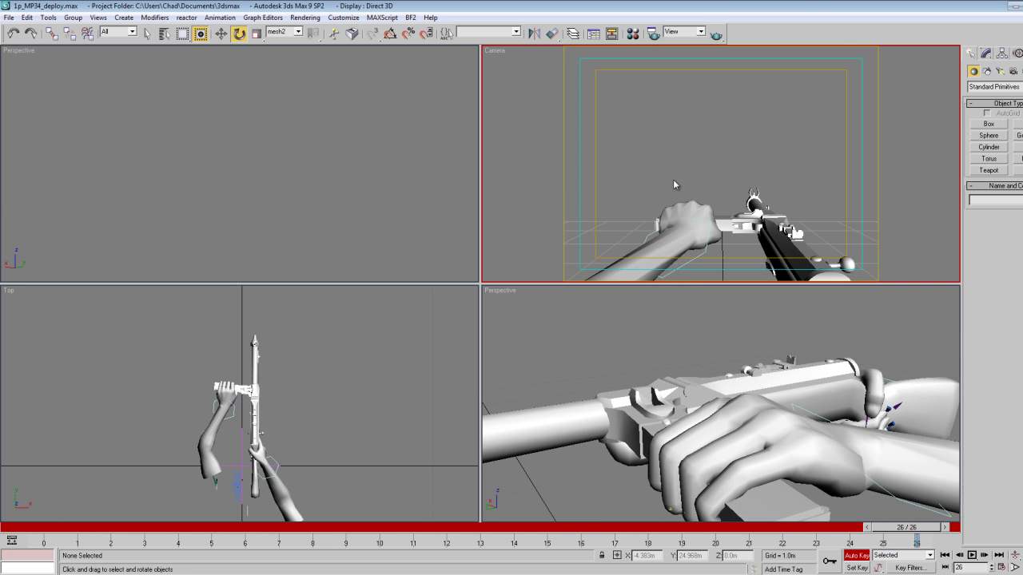
left_click(9, 16)
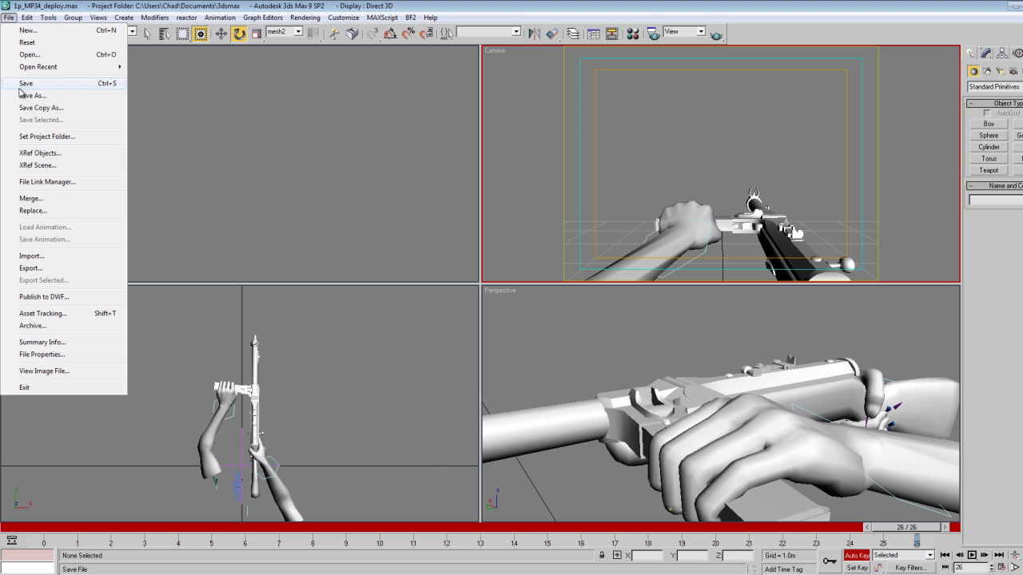
left_click(22, 85)
left_click(410, 17)
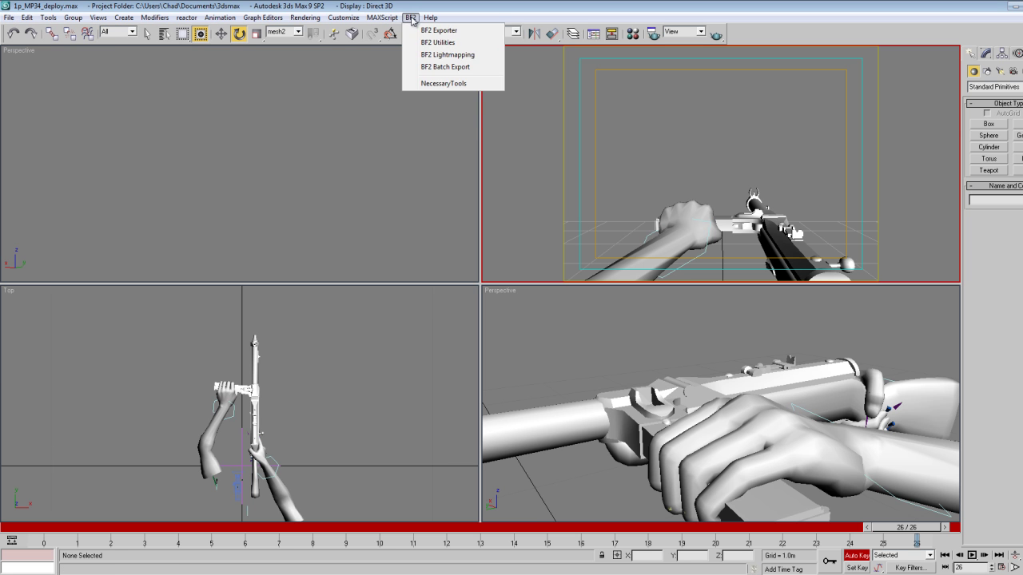
left_click(425, 42)
left_click(657, 138)
In the BF2 Exporter, set the objects sub-folder path to MP34 and the object name to 1p_mp34_deploy.
left_click(410, 17)
left_click(438, 31)
left_click_drag(541, 251, 357, 257)
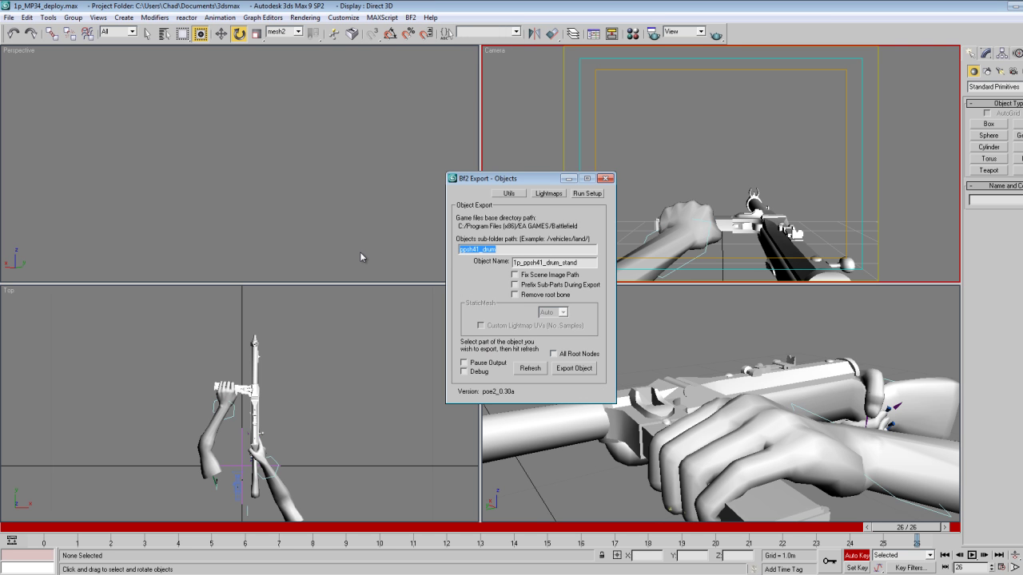
type("MP34")
left_click_drag(563, 262, 528, 270)
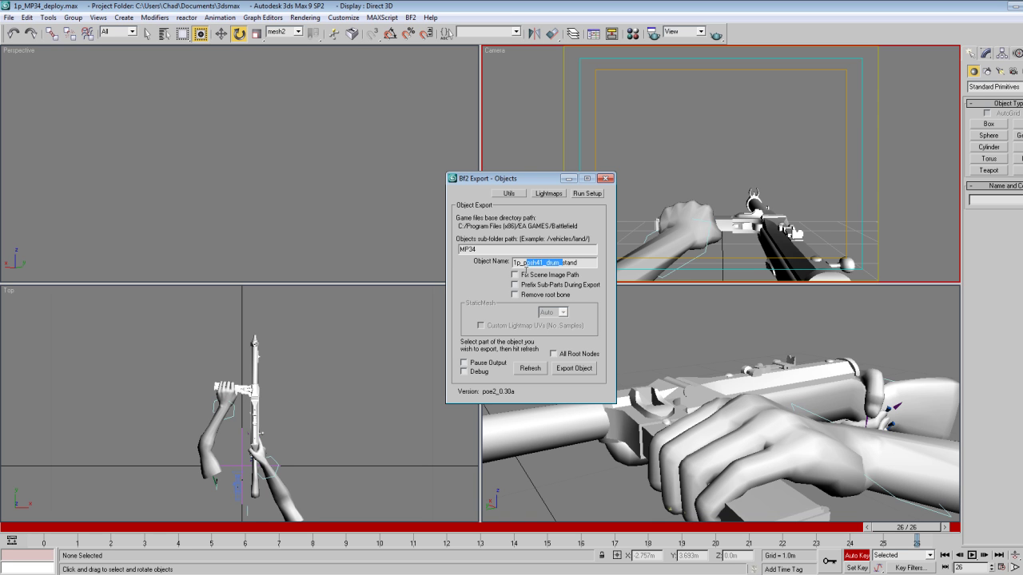
type("mp34_deploy")
Refresh and export the object, close the exporter and save the scene.
left_click(540, 370)
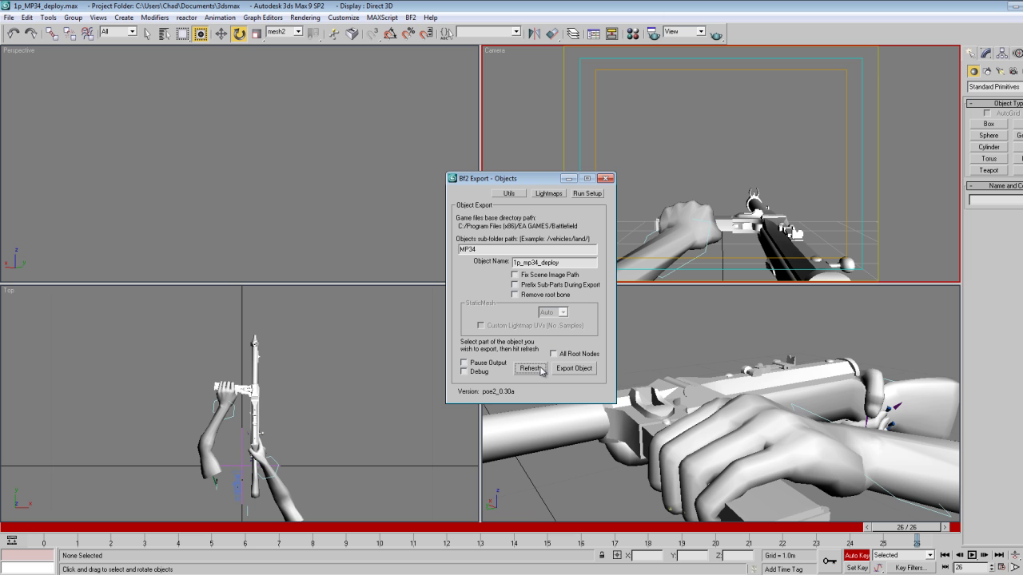
left_click(589, 373)
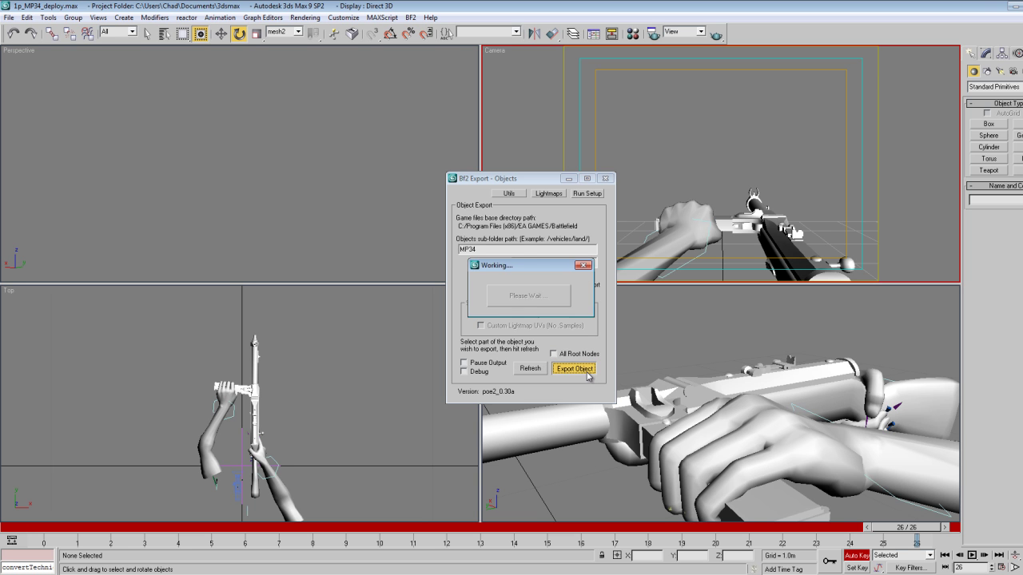
left_click(605, 179)
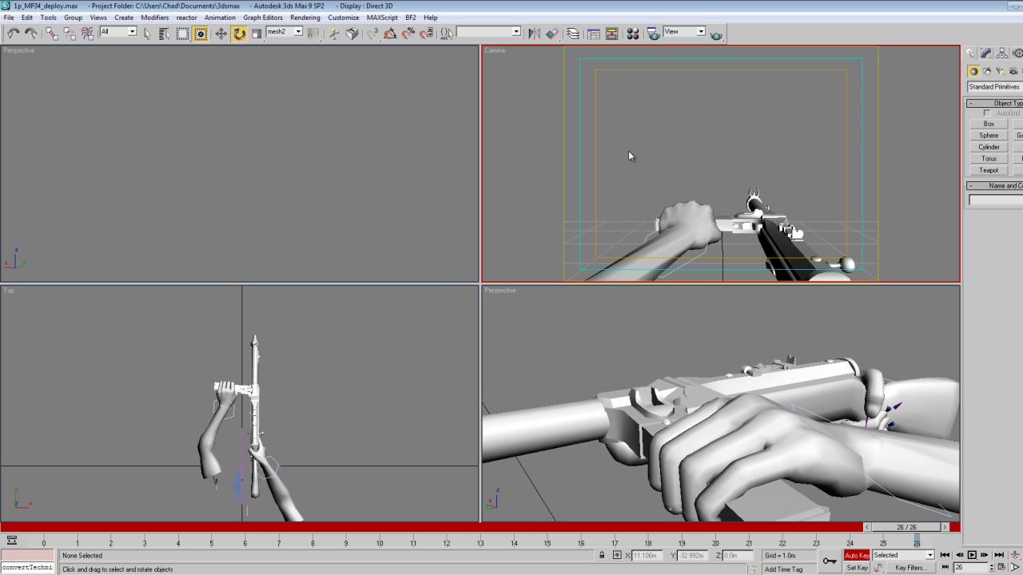
left_click(8, 16)
left_click(48, 86)
Set the render to the active time segment 0 to 26 with the HDTV (video) output size of 1920x1080.
left_click(654, 34)
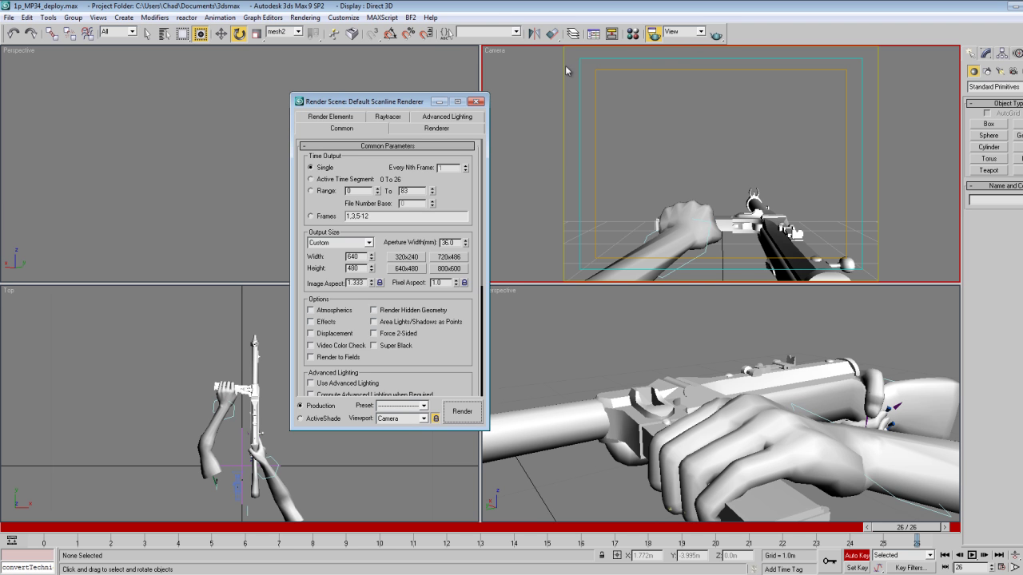
left_click(326, 180)
left_click(343, 242)
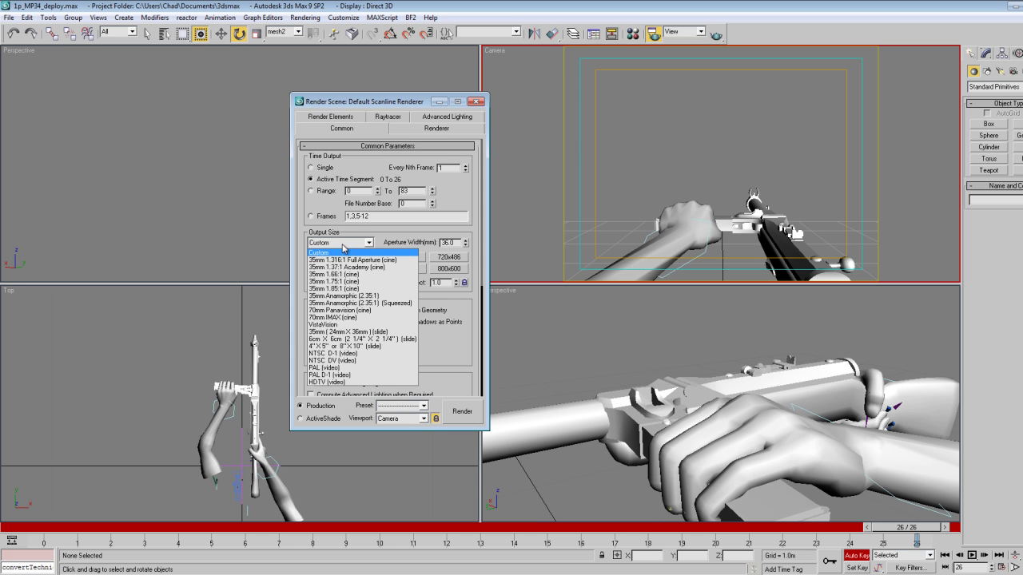
left_click(339, 384)
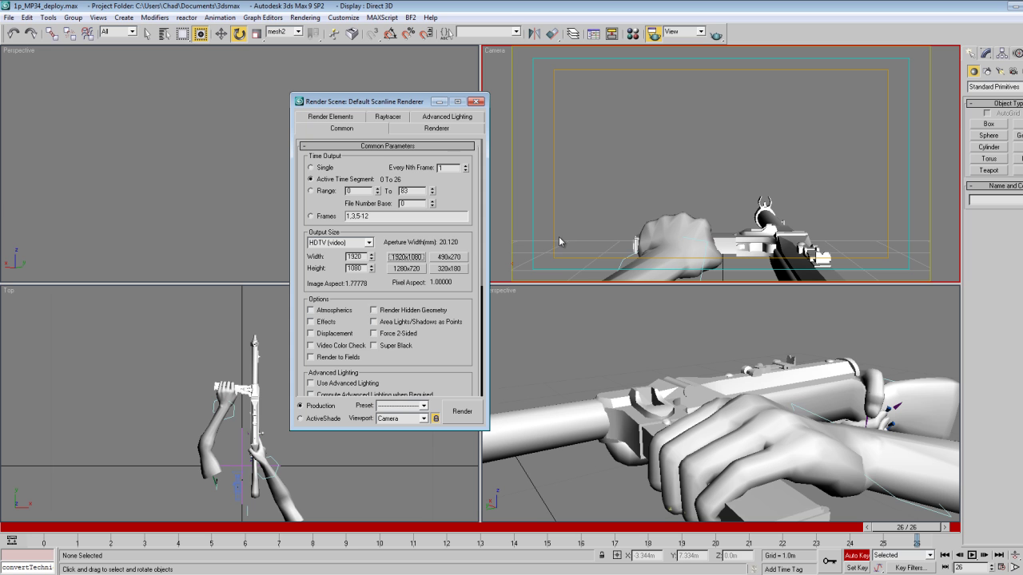
left_click_drag(417, 102, 377, 93)
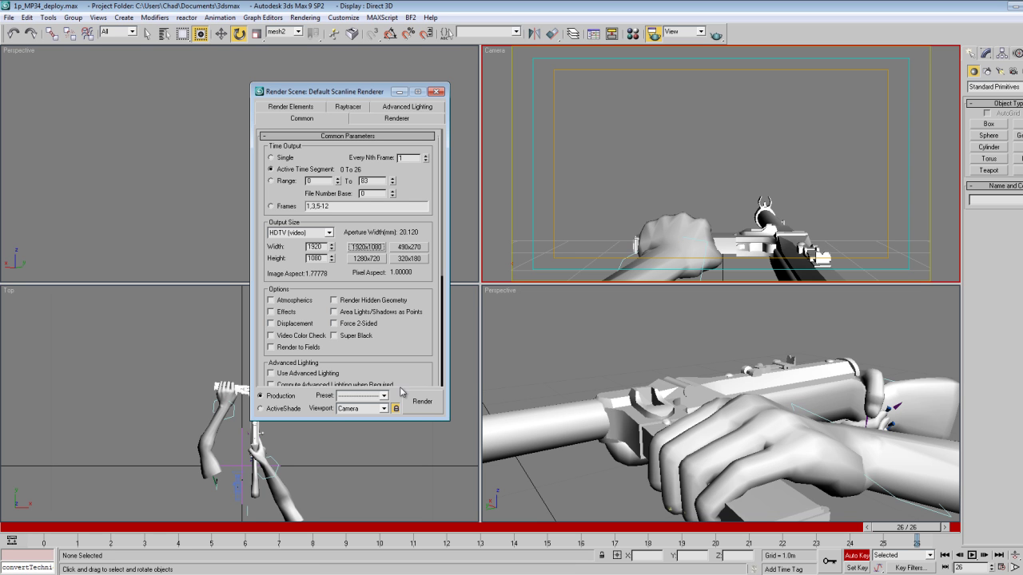
Set up a render output file on the Desktop named fh2 mp34 renders, with AVI as the file type.
scroll(410, 223, "down", 5)
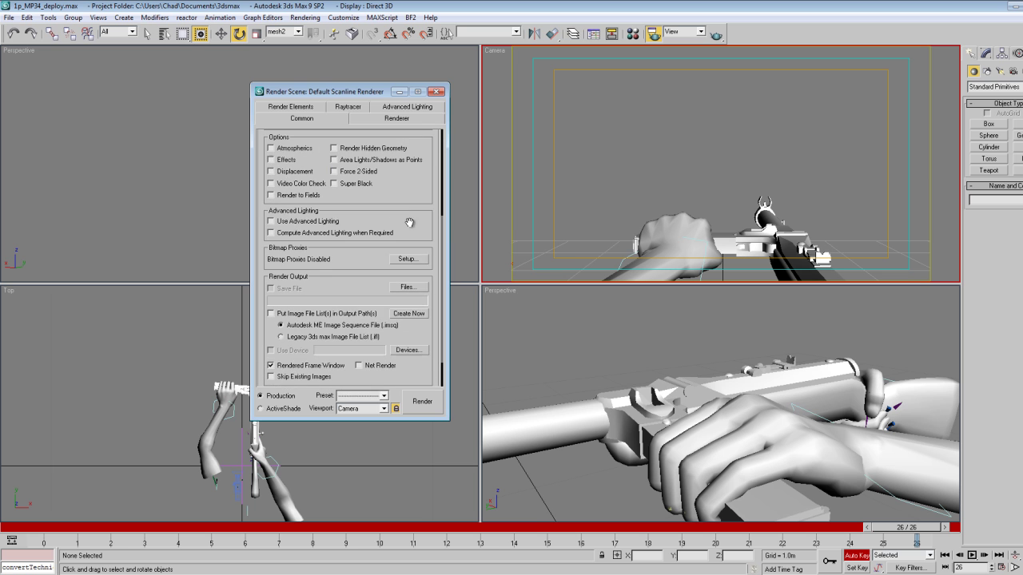
left_click(407, 288)
left_click(415, 142)
left_click(324, 152)
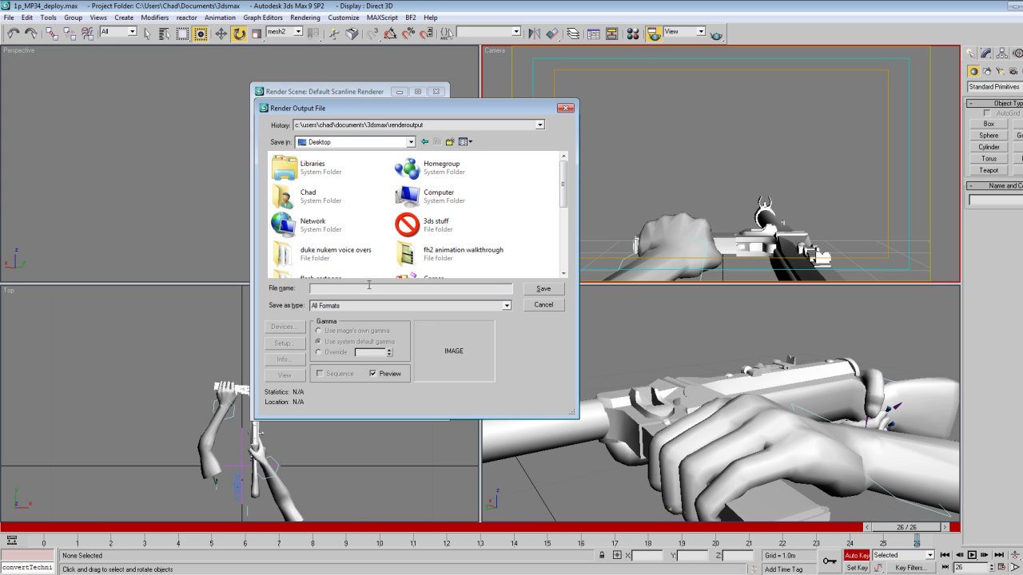
type("fh2 mp")
left_click(421, 307)
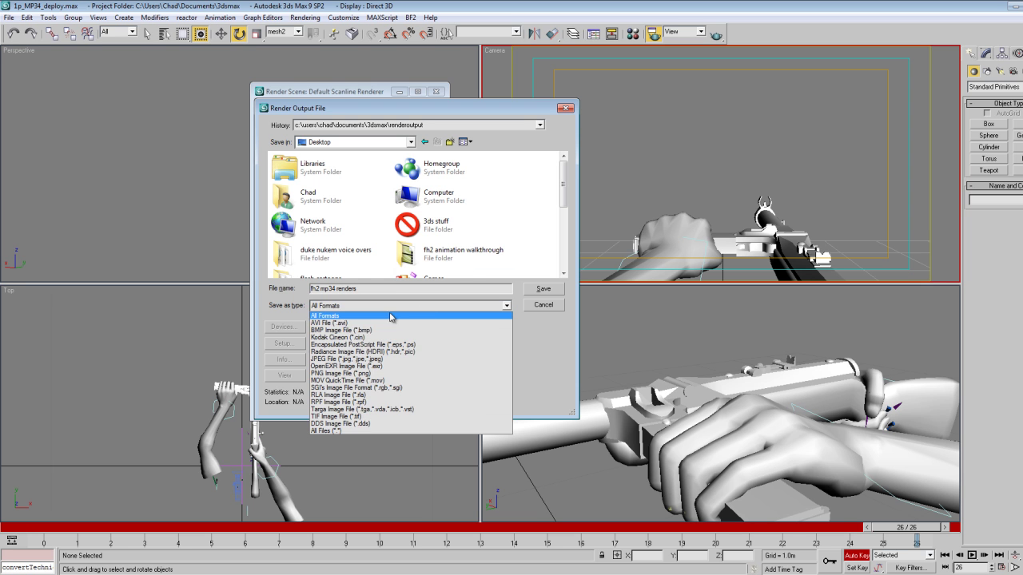
left_click(352, 327)
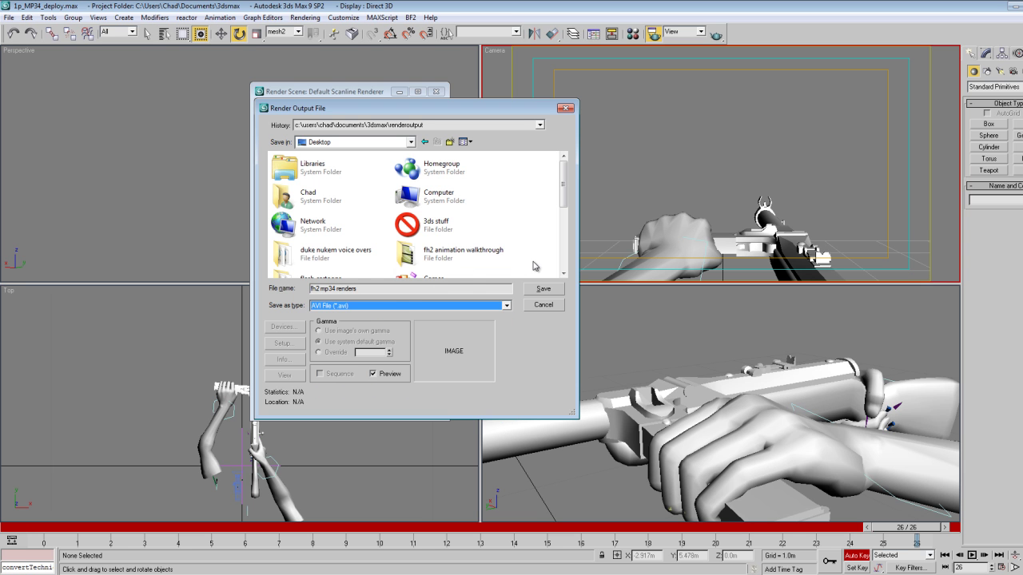
Create a new Desktop folder with the copied name fh2 mp34 renders and open it as the output location.
left_click_drag(391, 291, 277, 293)
key("ctrl+c")
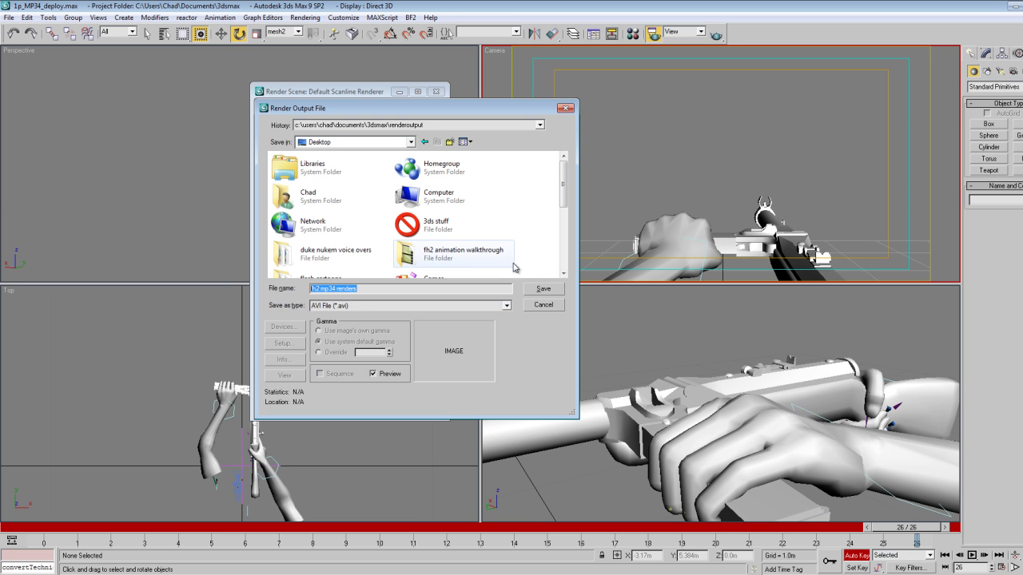
right_click(533, 244)
mouse_move(572, 351)
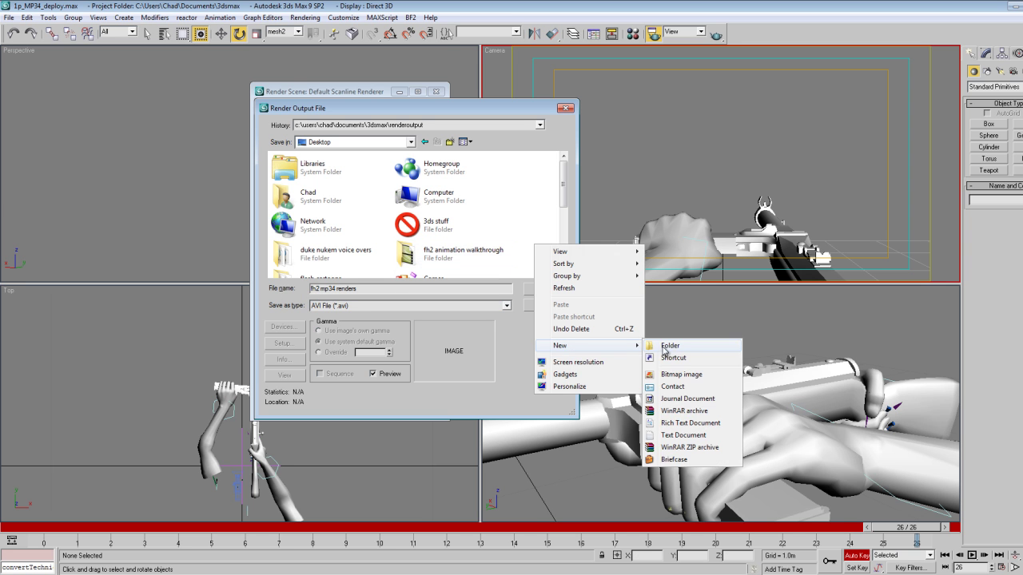
left_click(670, 346)
key("ctrl+v")
key("Return")
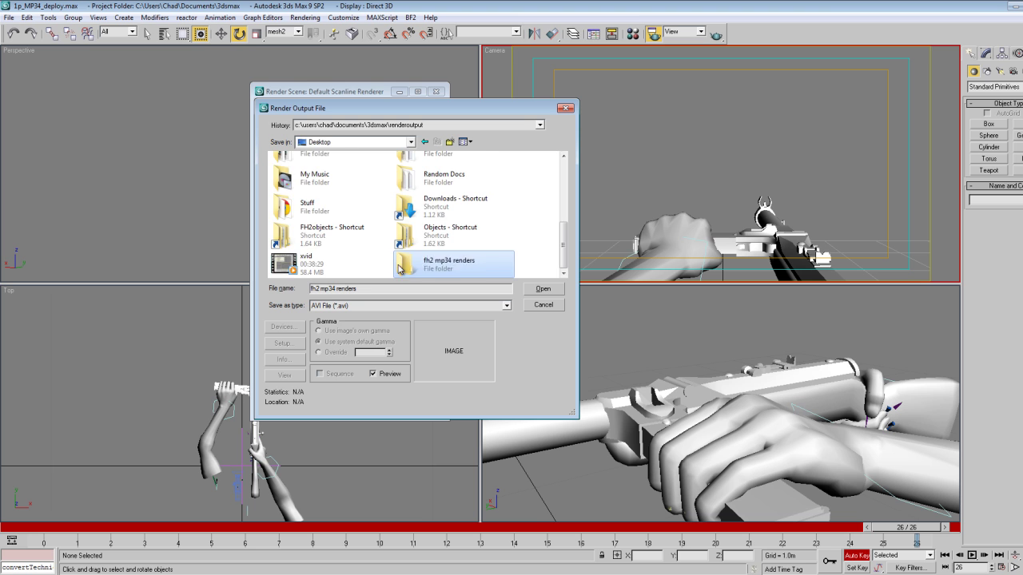
double_click(398, 271)
Name the AVI output file deploy and accept the Cinepak compression at quality 100.
left_click_drag(362, 289, 294, 292)
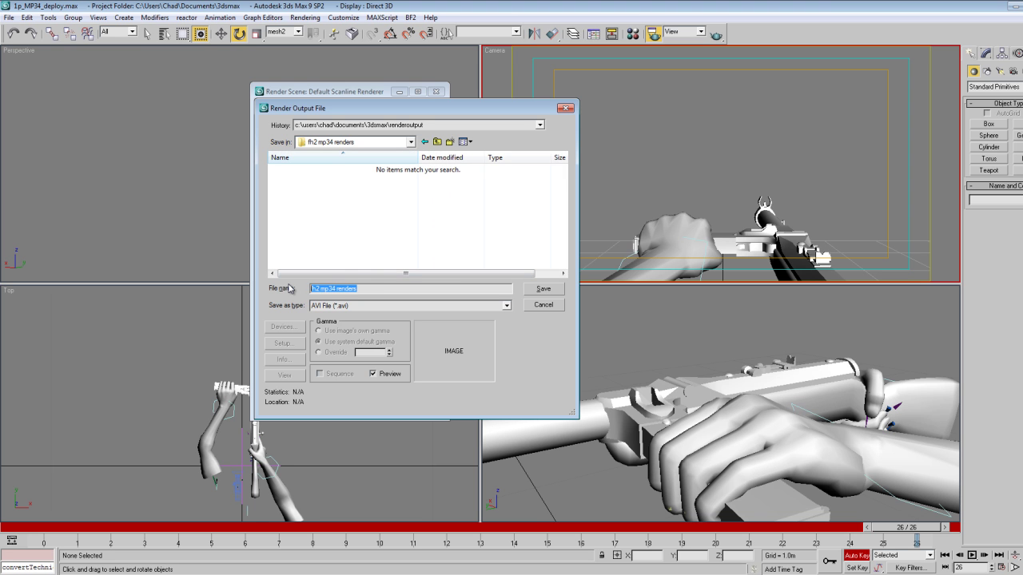
type("deploy")
left_click(553, 291)
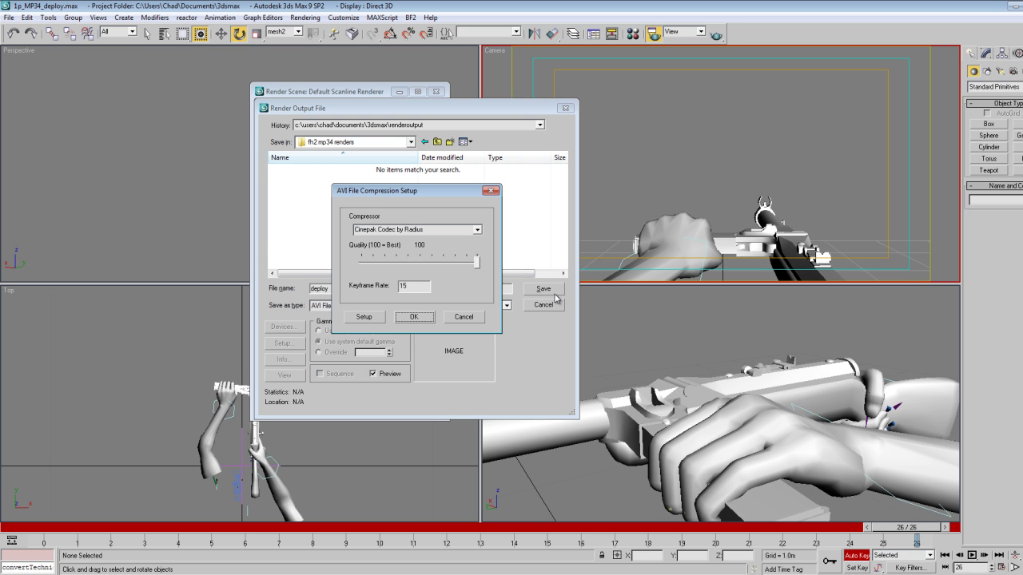
left_click(427, 314)
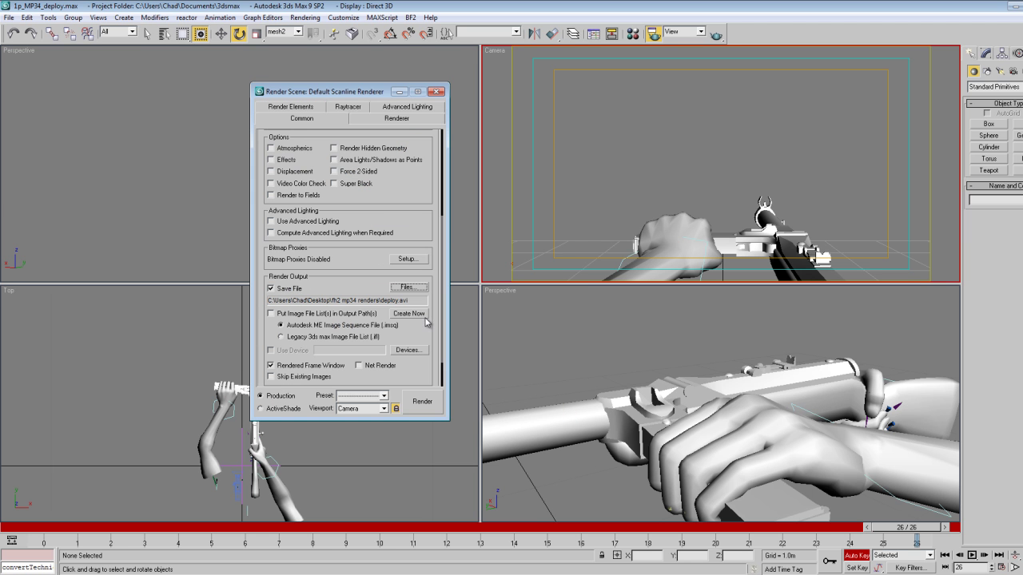
Render the deploy animation from the camera, close the render windows and save the scene.
scroll(433, 370, "down", 1)
left_click(431, 404)
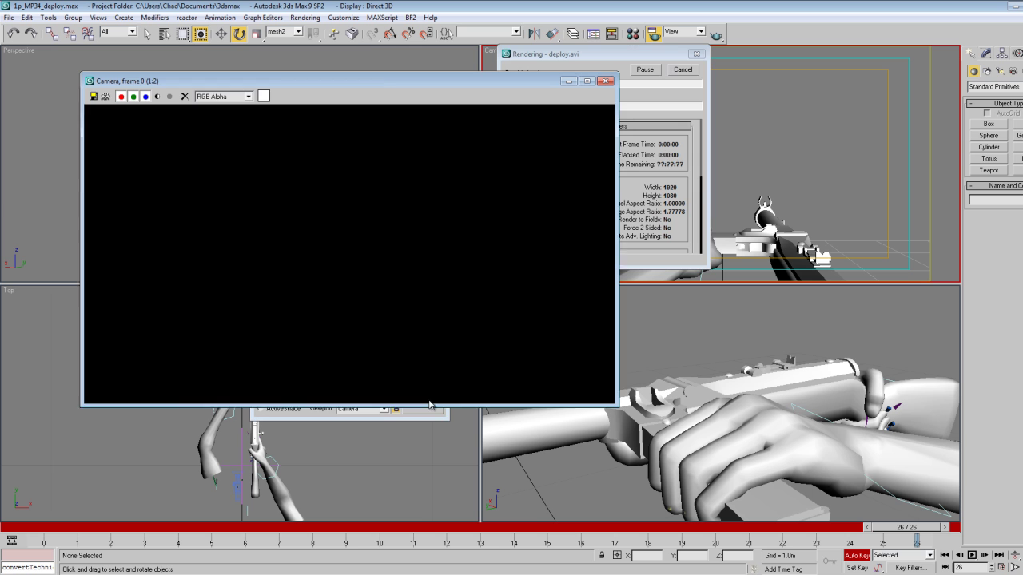
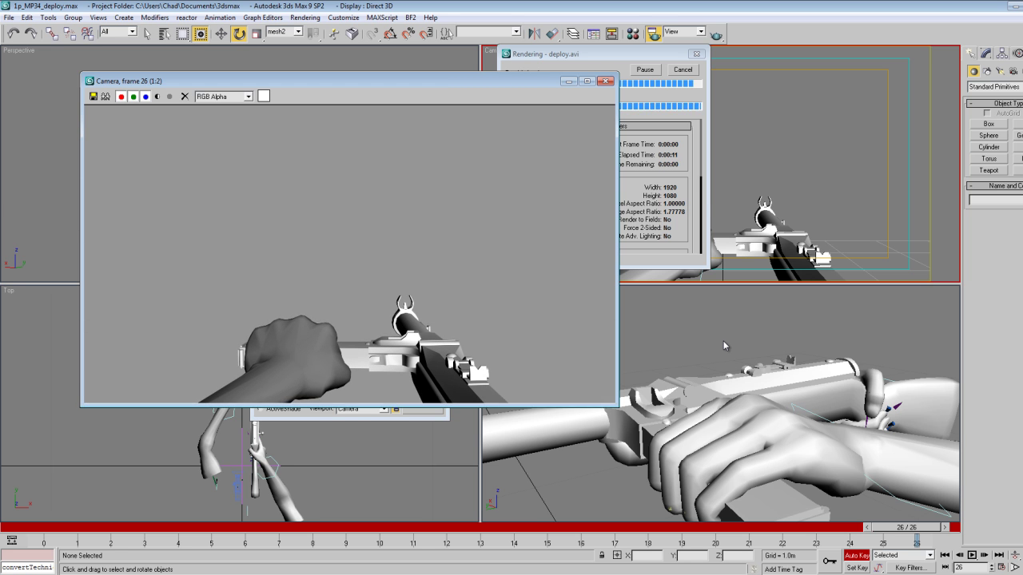
left_click(612, 83)
left_click(437, 90)
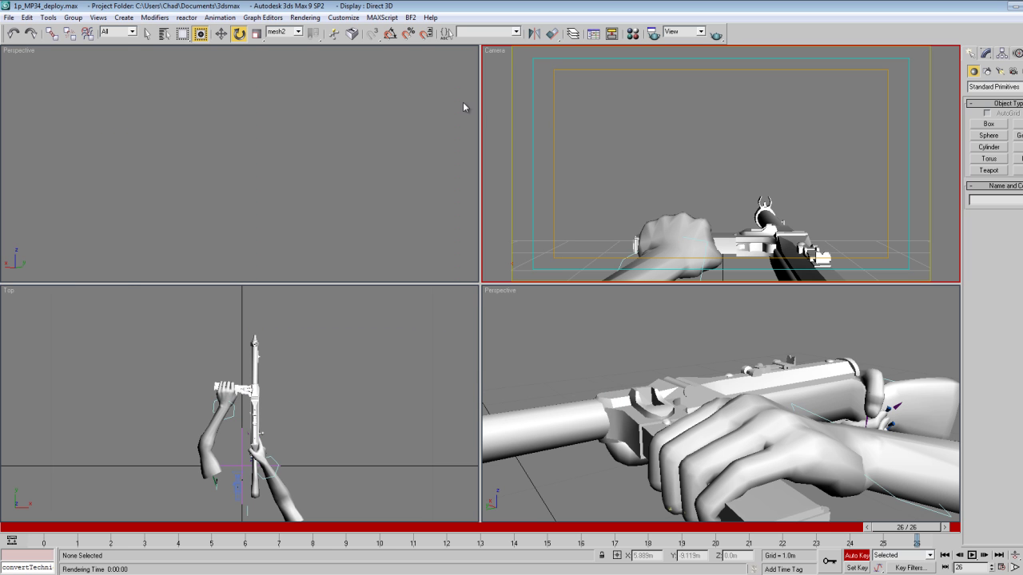
left_click(9, 17)
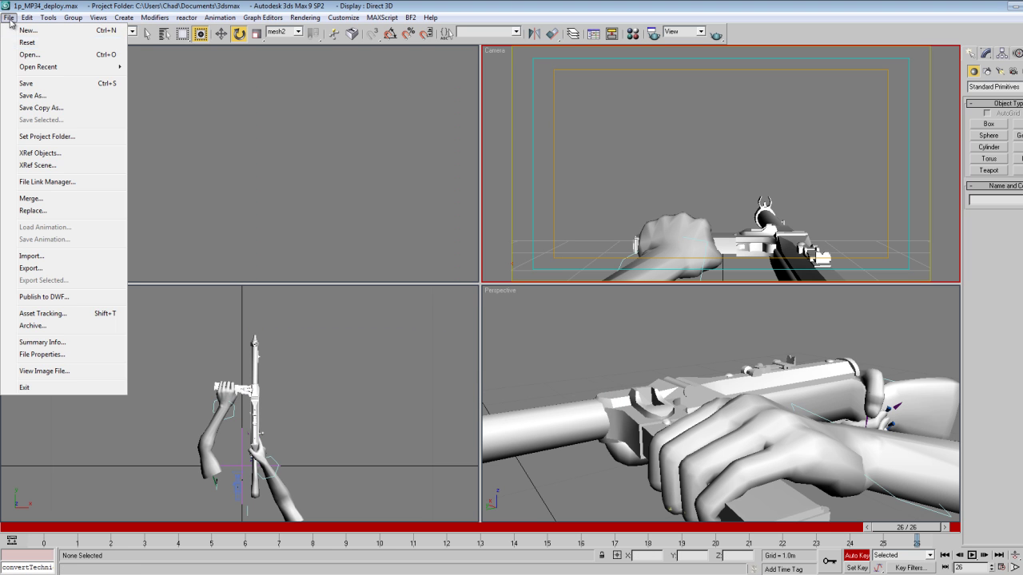
left_click(43, 85)
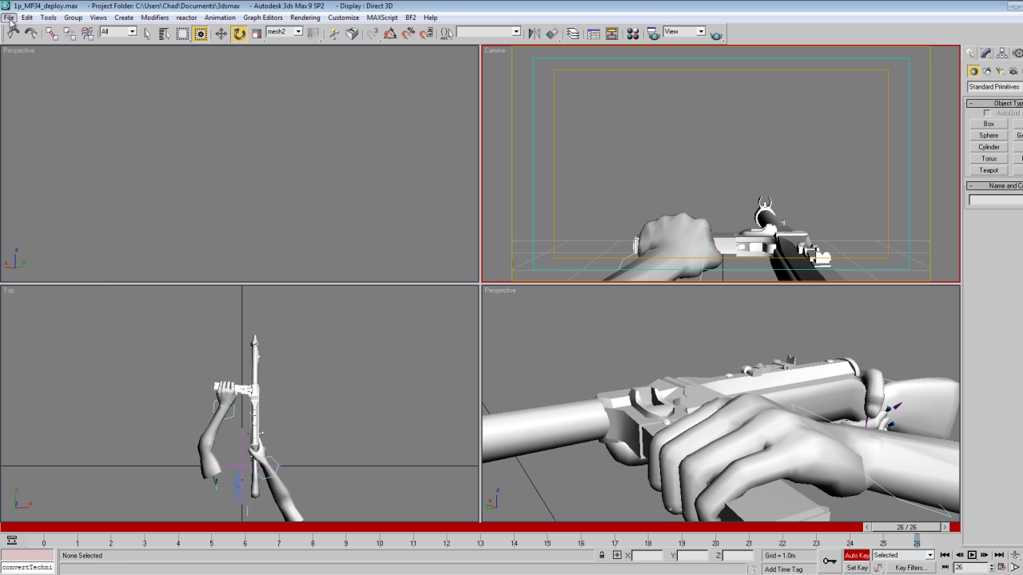
Save the scene as a new file named 1p_MP34_stand.
left_click(9, 17)
left_click(48, 96)
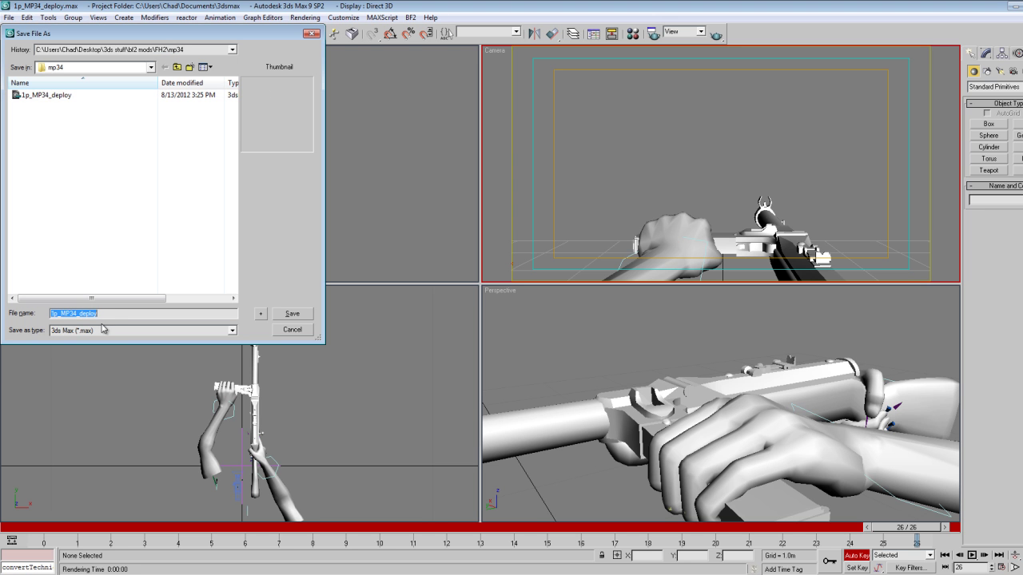
left_click_drag(112, 317, 83, 330)
type("stan")
left_click(282, 313)
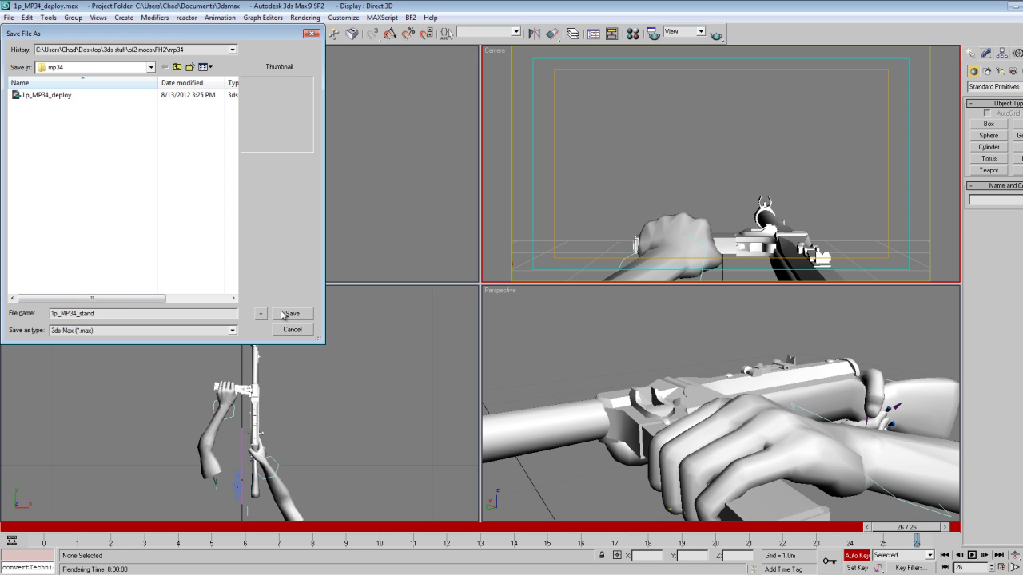
Select all objects and delete their keys on every frame before frame 26.
key("ctrl+a")
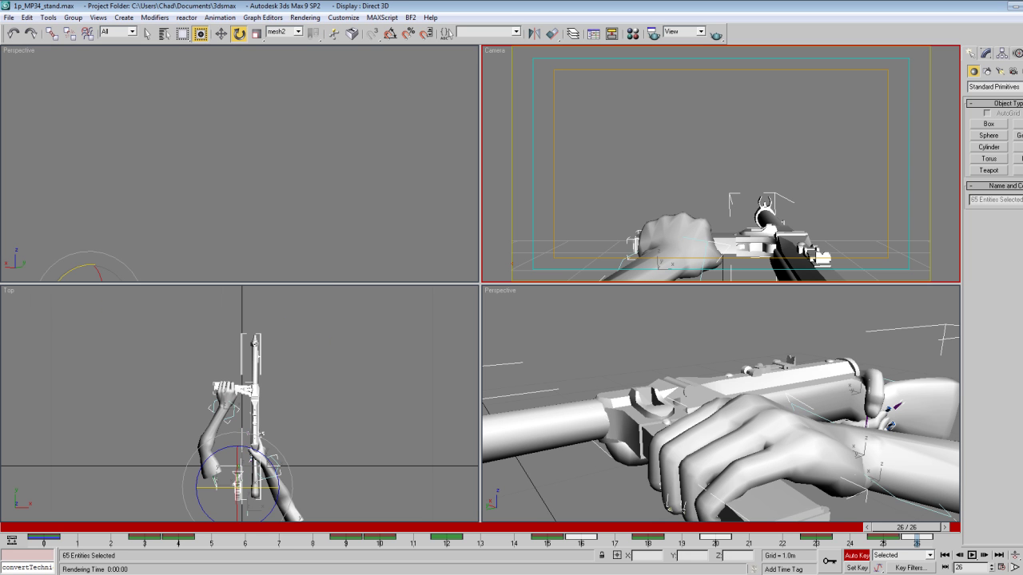
left_click(848, 537)
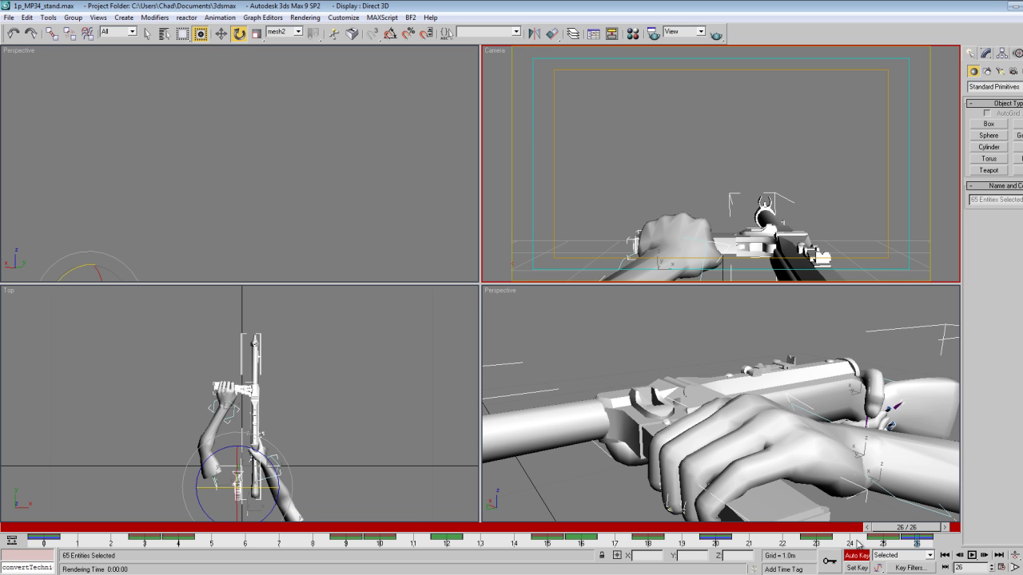
left_click(881, 537)
key("Delete")
left_click_drag(864, 539, 7, 540)
key("Delete")
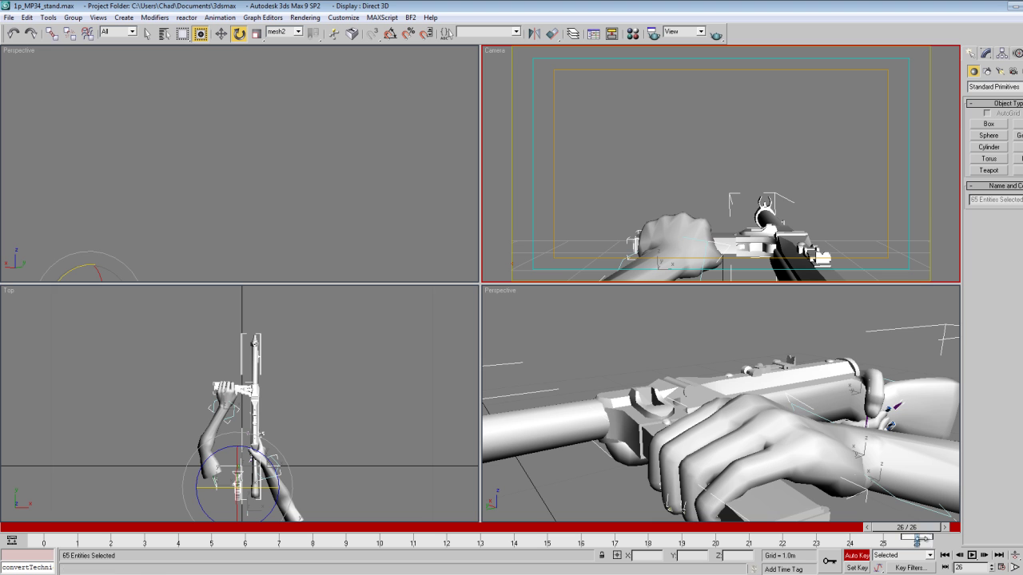
Move the remaining frame 26 keys to frame 0 and set the animation's end time to 50.
left_click(1001, 567)
left_click_drag(511, 311, 461, 318)
type("50")
left_click(538, 405)
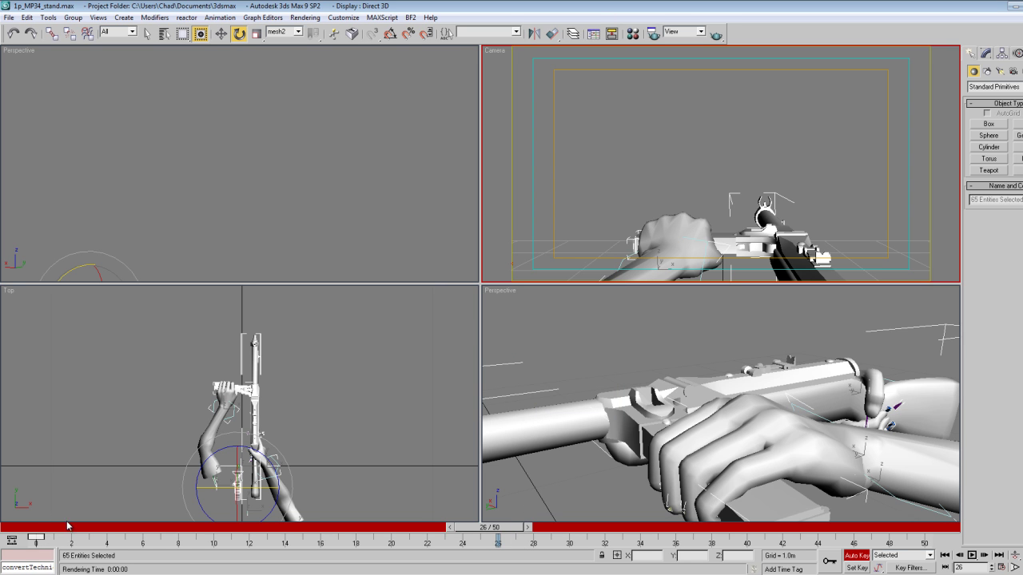
Copy the keys from frame 0 to frame 50 and play the animation briefly to check it.
left_click_drag(40, 540, 929, 542, "shift")
left_click(972, 556)
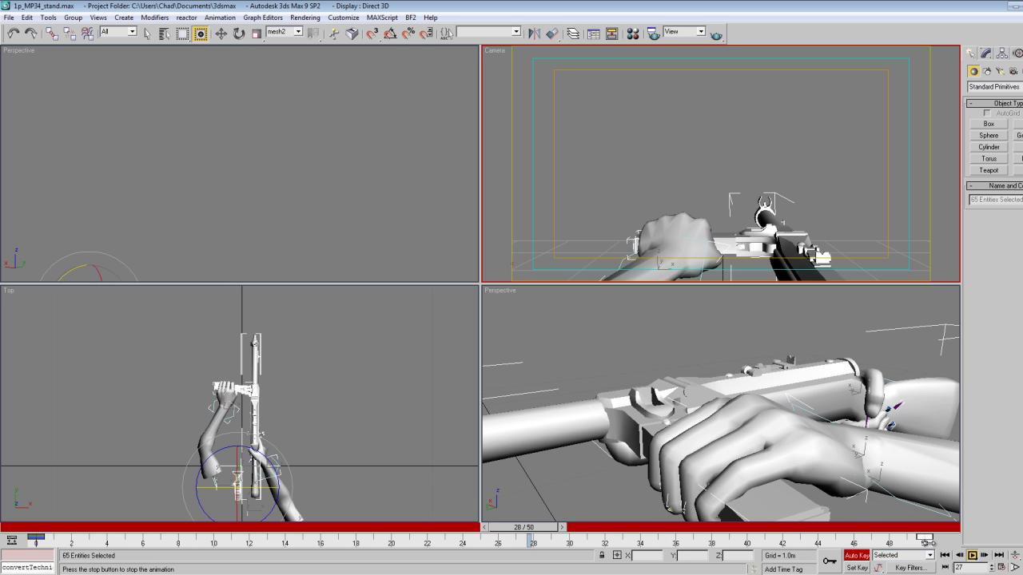
left_click(972, 555)
Select the gun object mesh1 with the Move tool and compare the first and last frames, ending on frame 0.
left_click(221, 33)
left_click(675, 168)
left_click(802, 321)
left_click(829, 391)
key("Home")
key("End")
key("Home")
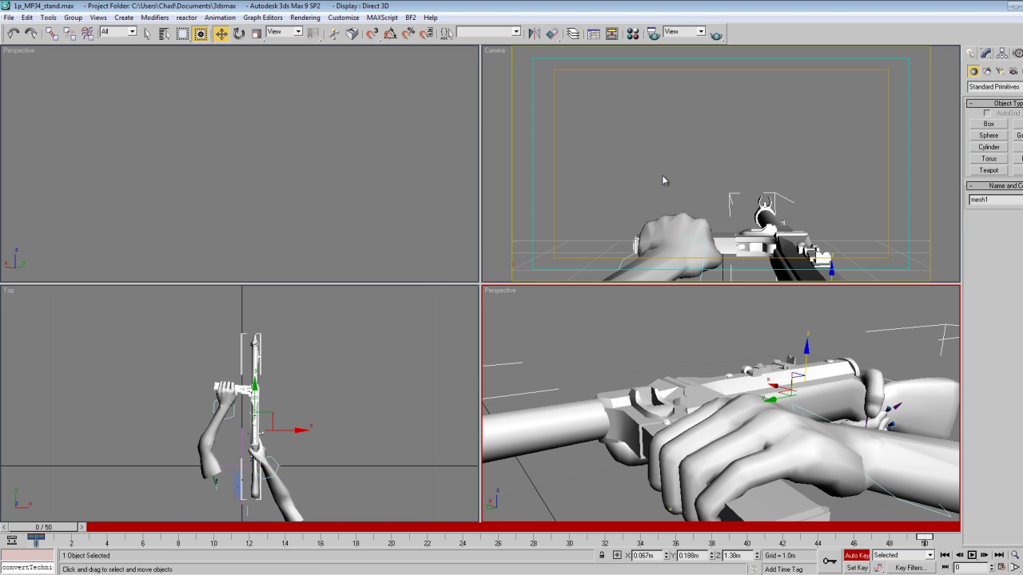
Move mesh1 to X 0.065 m and Z 1.382 m at frame 25, and play the animation to check it.
key("w")
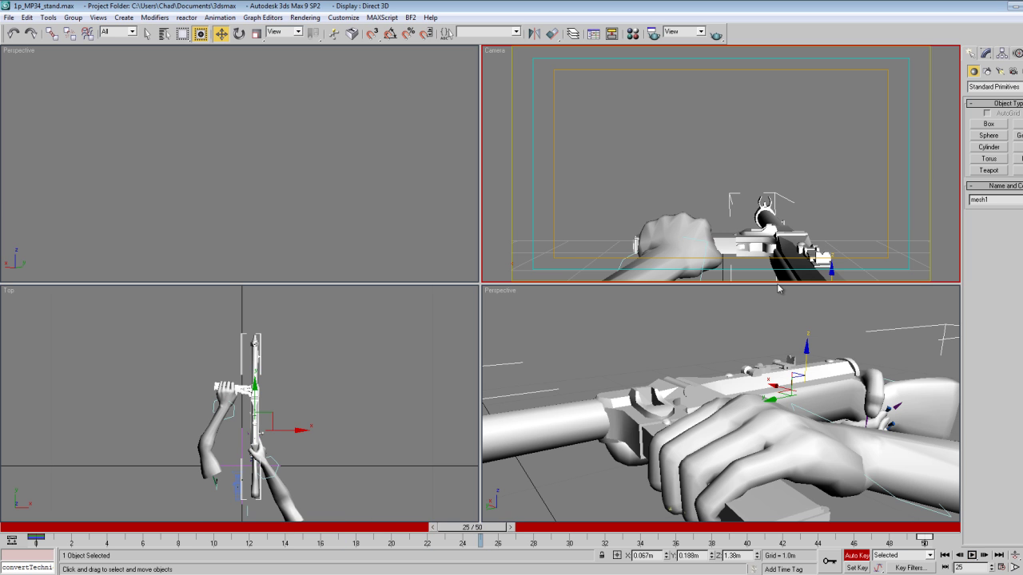
left_click(757, 555)
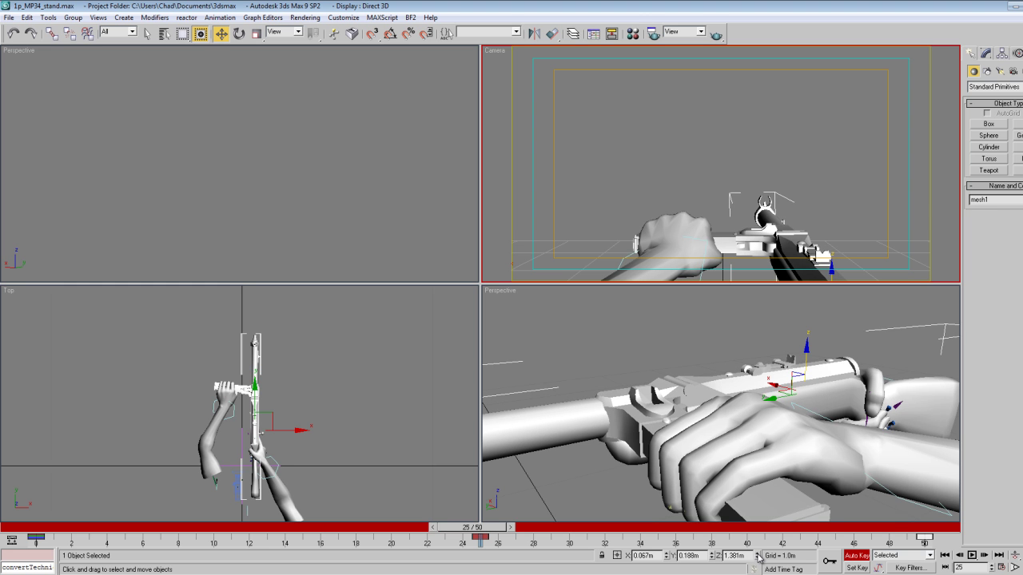
left_click(758, 554)
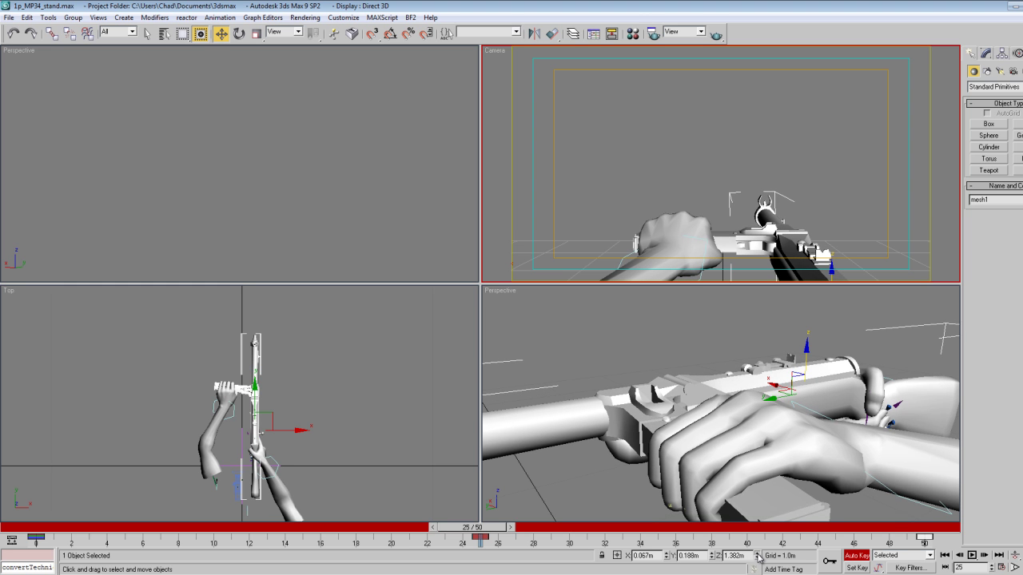
left_click(666, 559)
left_click(666, 559)
left_click(667, 559)
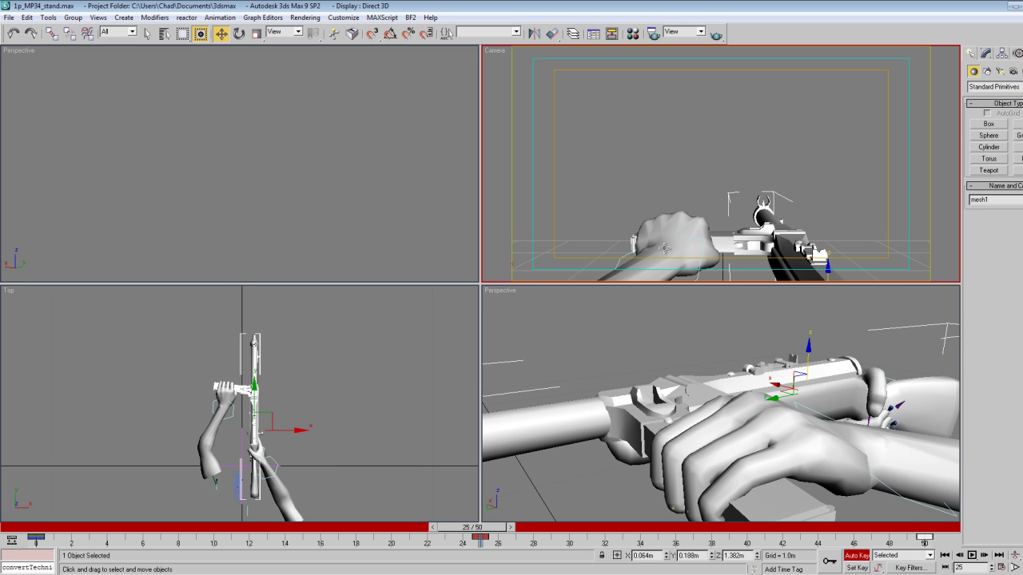
left_click(666, 553)
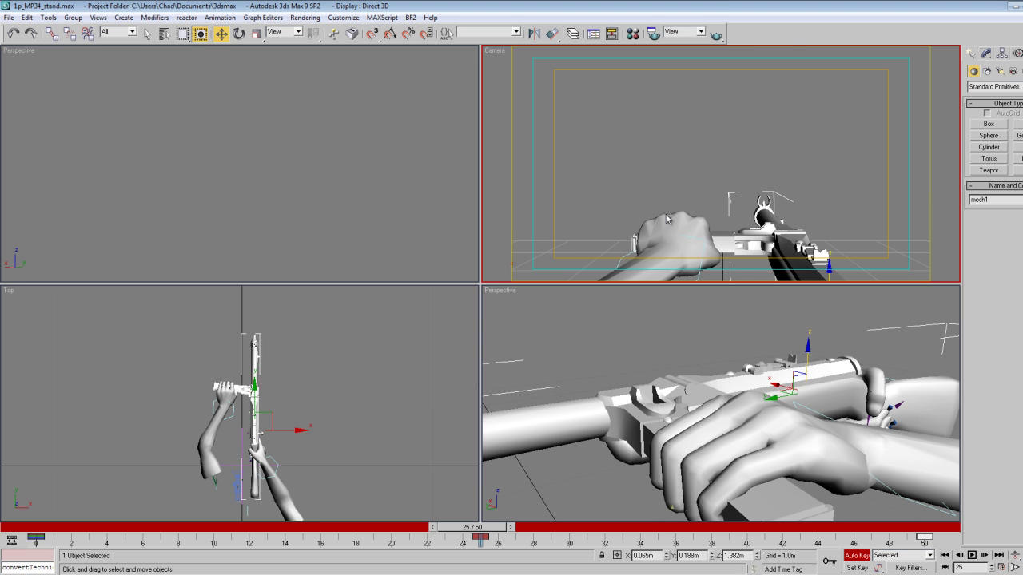
key("/")
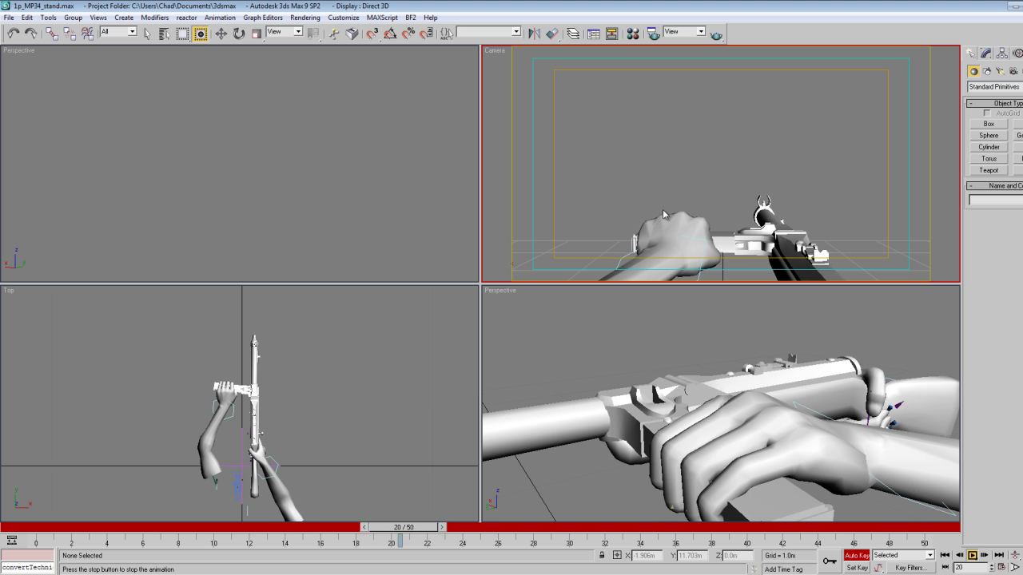
Select mesh1 with the Rotate tool and key a slight X-axis rotation at frame 12.
left_click(221, 34)
left_click(238, 34)
left_click(780, 262)
key("comma")
key("comma")
key("comma")
key("comma")
key("comma")
key("comma")
key("comma")
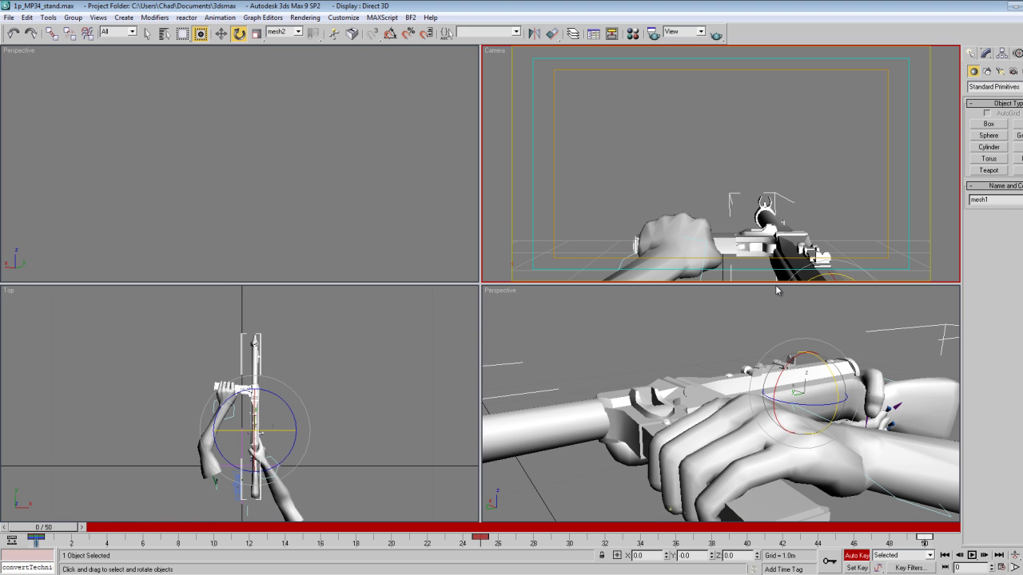
key("period")
key("period")
key("period")
key("period")
key("period")
key("period")
key("period")
key("period")
key("period")
key("period")
key("period")
key("period")
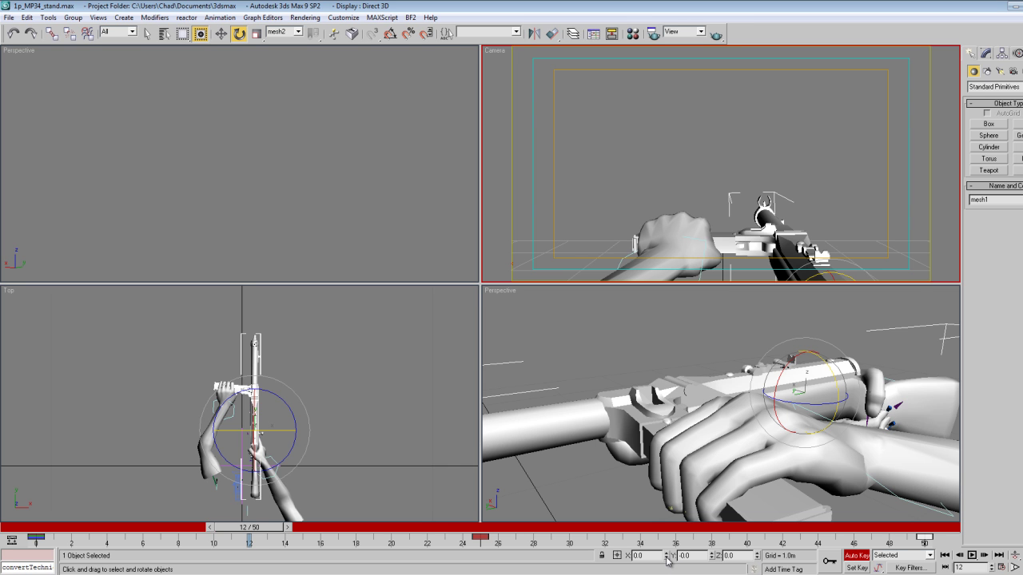
key("comma")
key("comma")
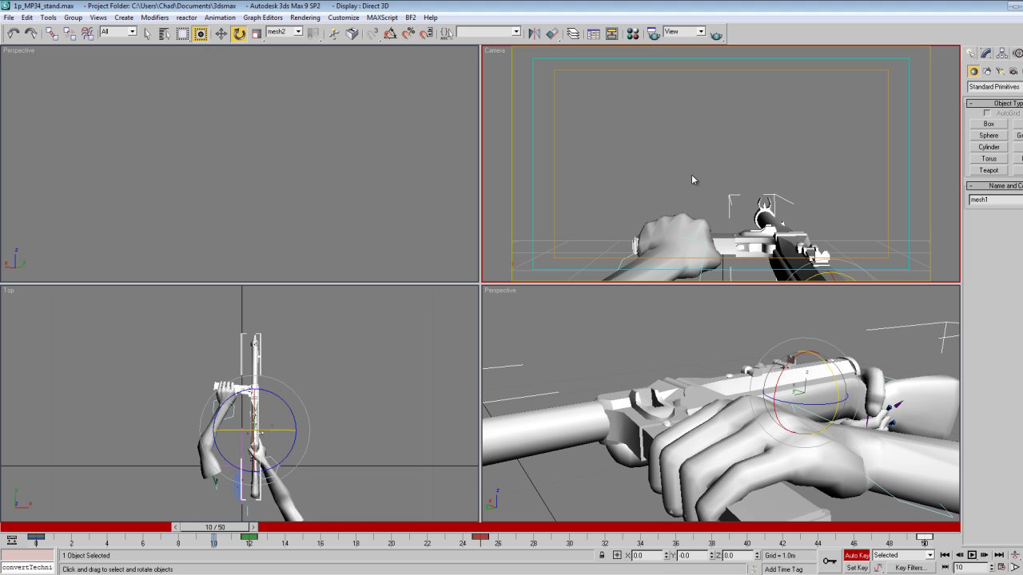
Key a slight rotation of mesh1 at frame 37 and play the stand animation in the Camera view.
key("slash")
key("slash")
key("slash")
key("slash")
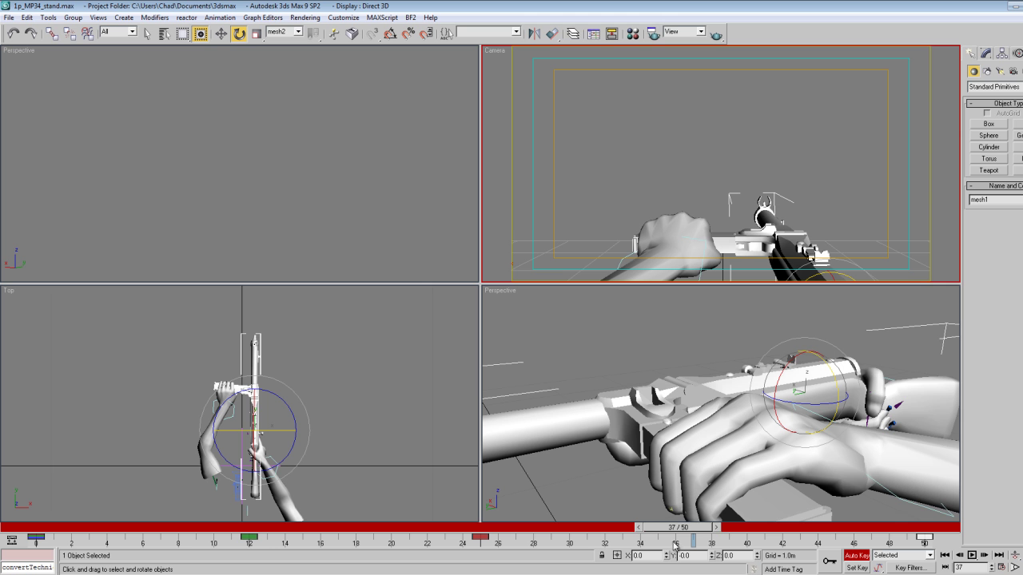
key("slash")
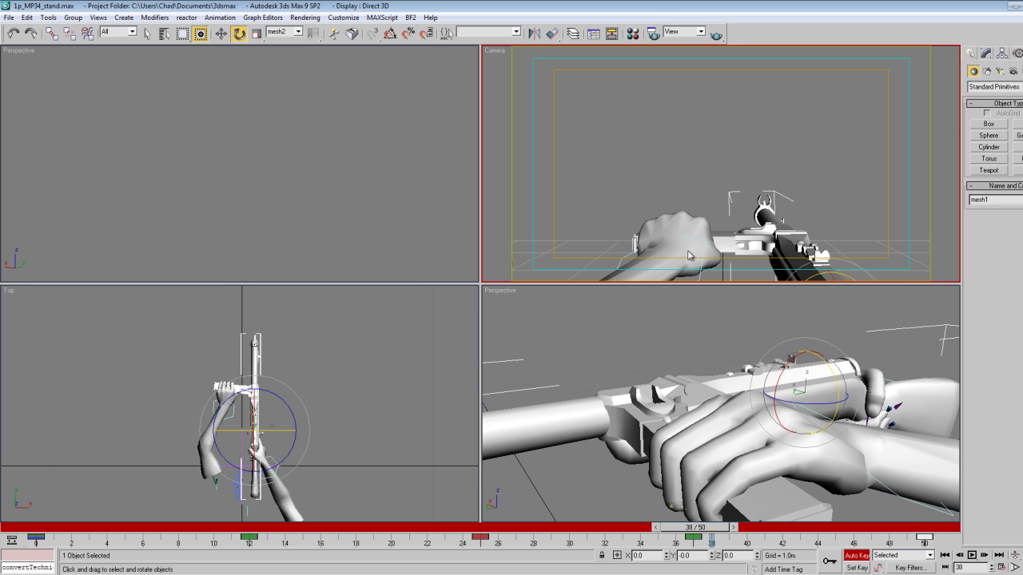
left_click(664, 121)
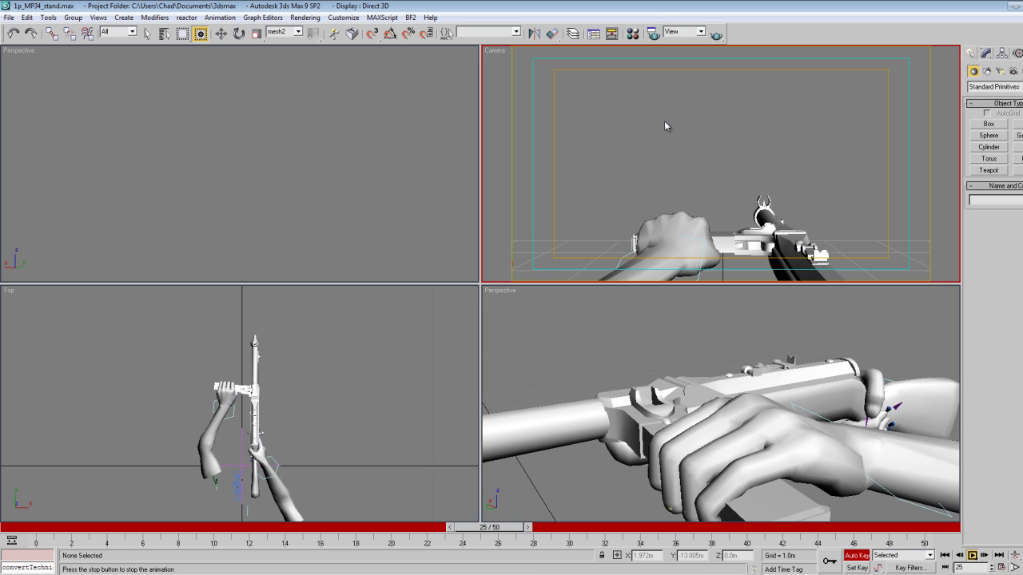
key("slash")
Reselect mesh1 with the Rotate tool and adjust its X-axis rotation key at frame 12.
key("e")
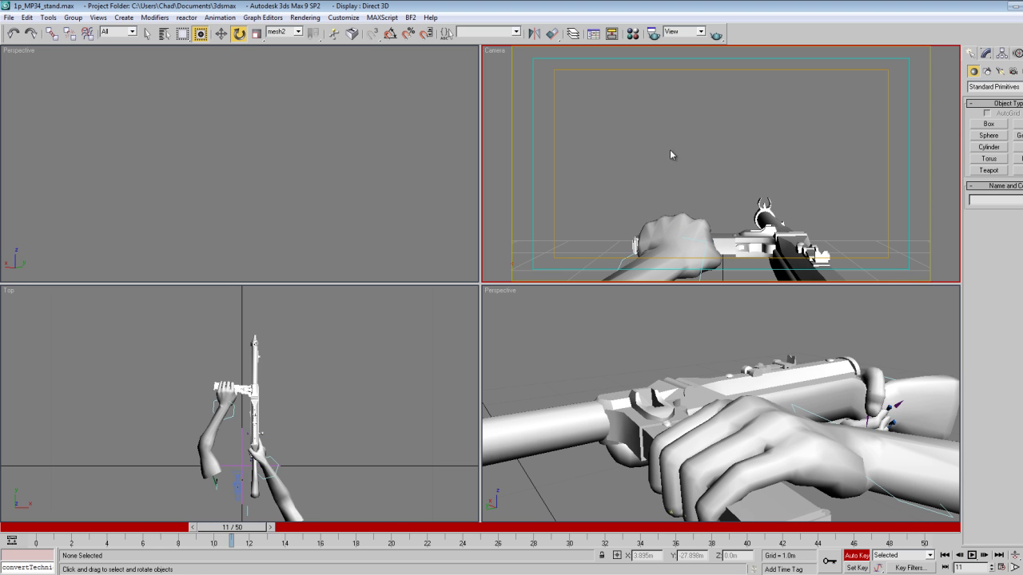
left_click(799, 256)
key("period")
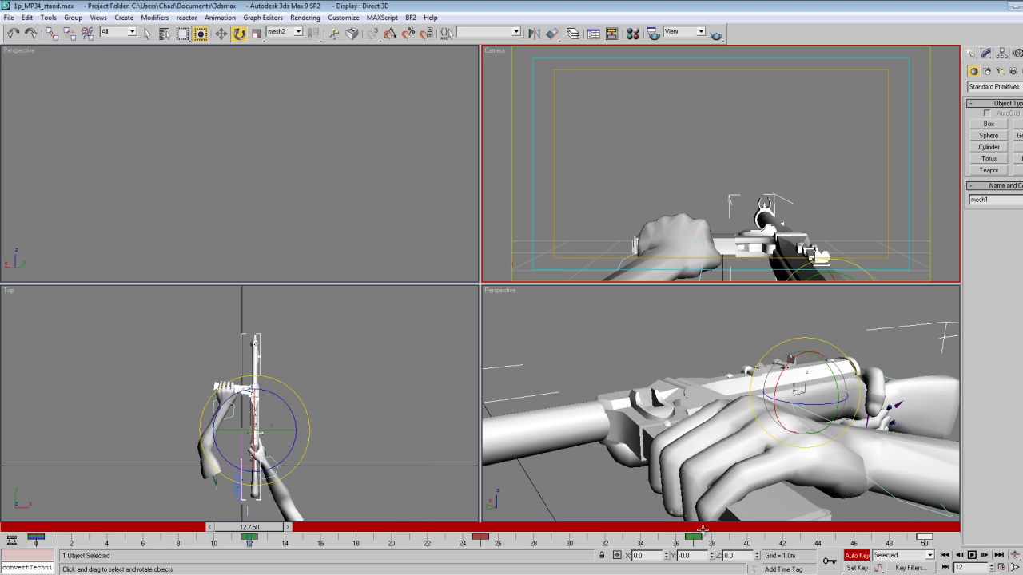
left_click(667, 558)
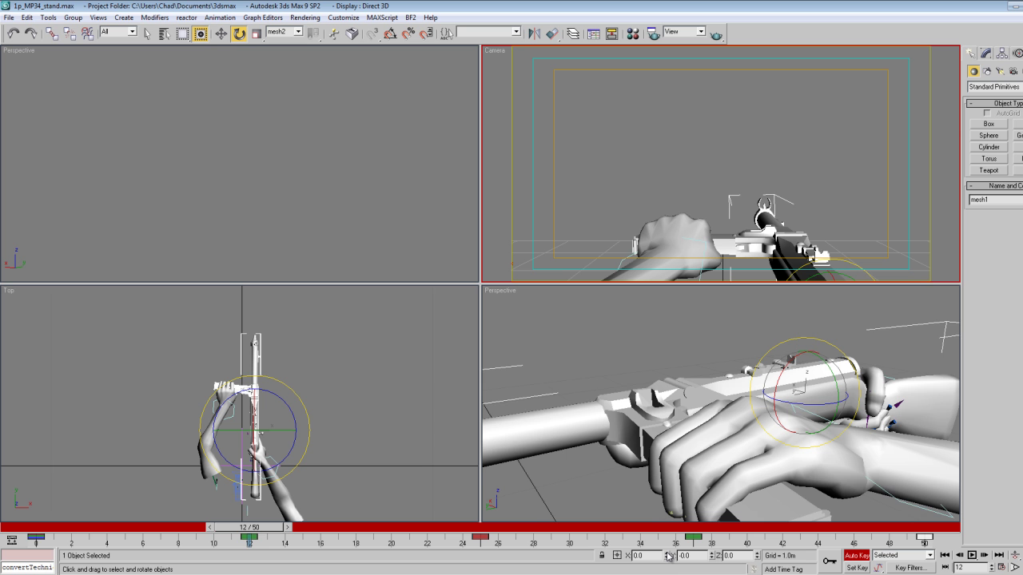
left_click(667, 554)
left_click(667, 554)
left_click(668, 554)
left_click(667, 554)
Play the stand animation in the Camera view to check the gun's sway, and clear the selection.
key("comma")
key("comma")
key("comma")
key("comma")
key("comma")
key("comma")
key("comma")
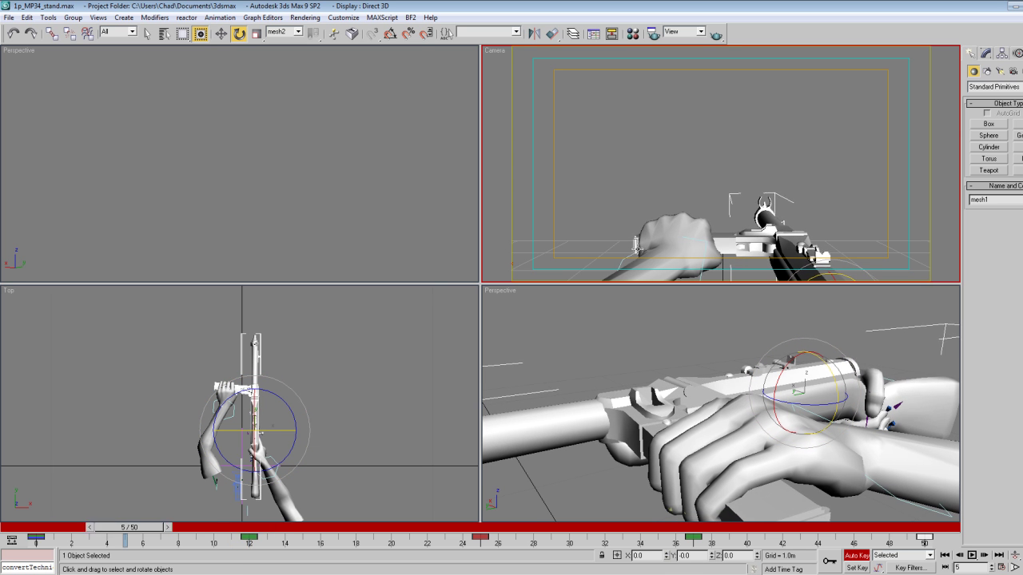
key("slash")
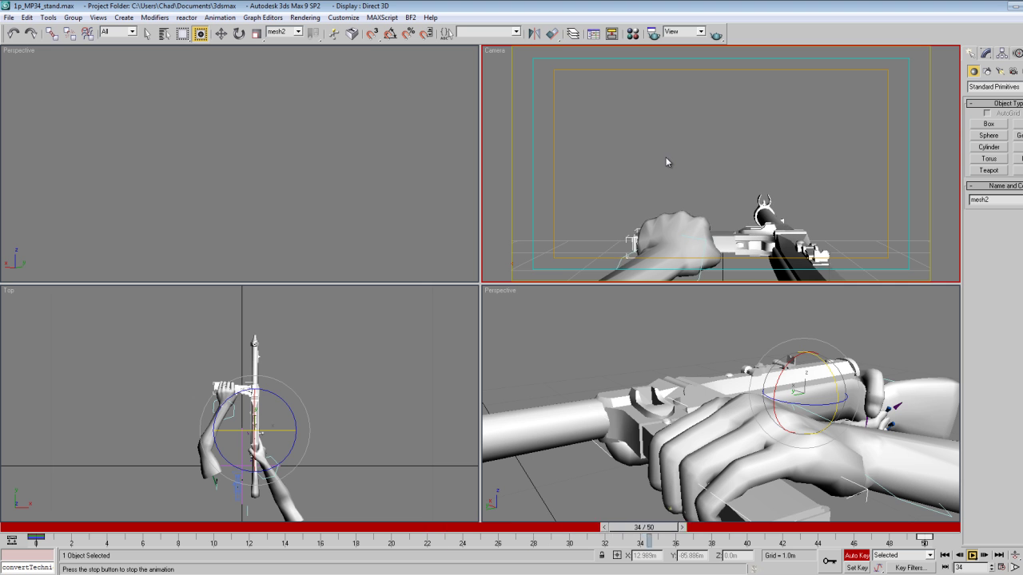
key("Escape")
left_click(679, 140)
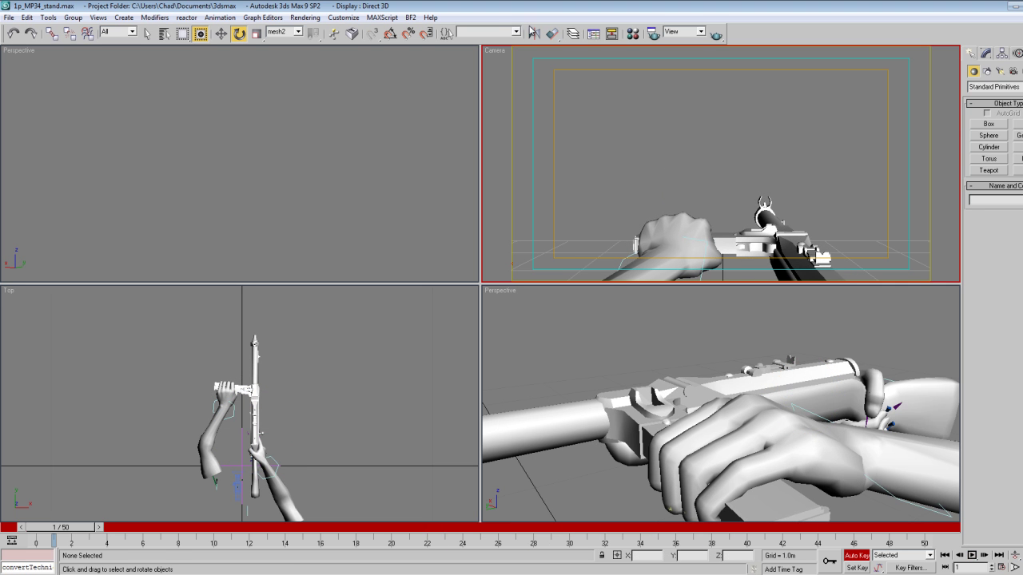
Export the stand animation with the BF2 object exporter, replacing the deploy suffix in the object name 1p_mp34_deploy.
left_click(415, 19)
left_click(423, 31)
left_click(577, 264)
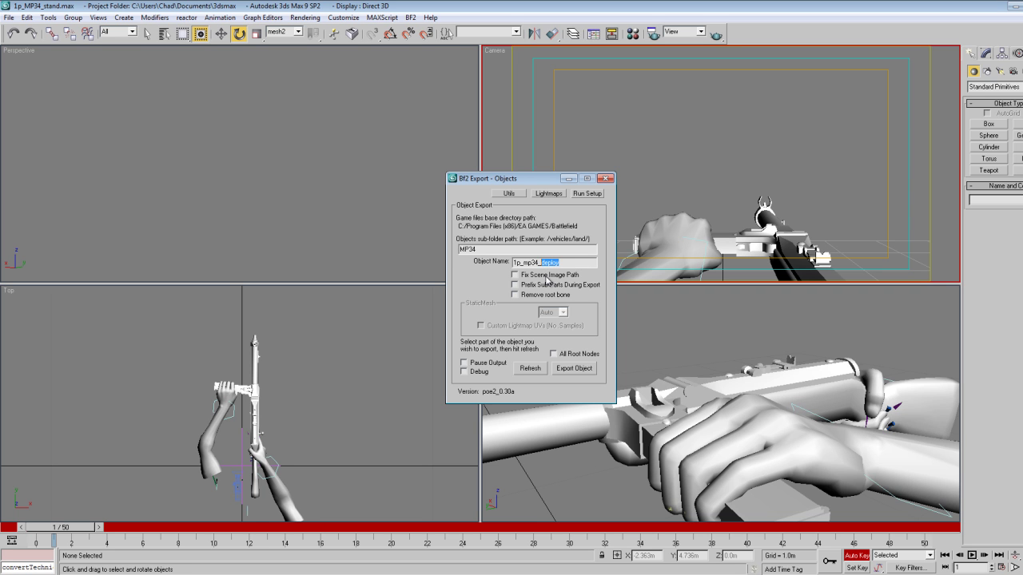
key("BackSpace")
key("BackSpace")
left_click(573, 368)
left_click(605, 178)
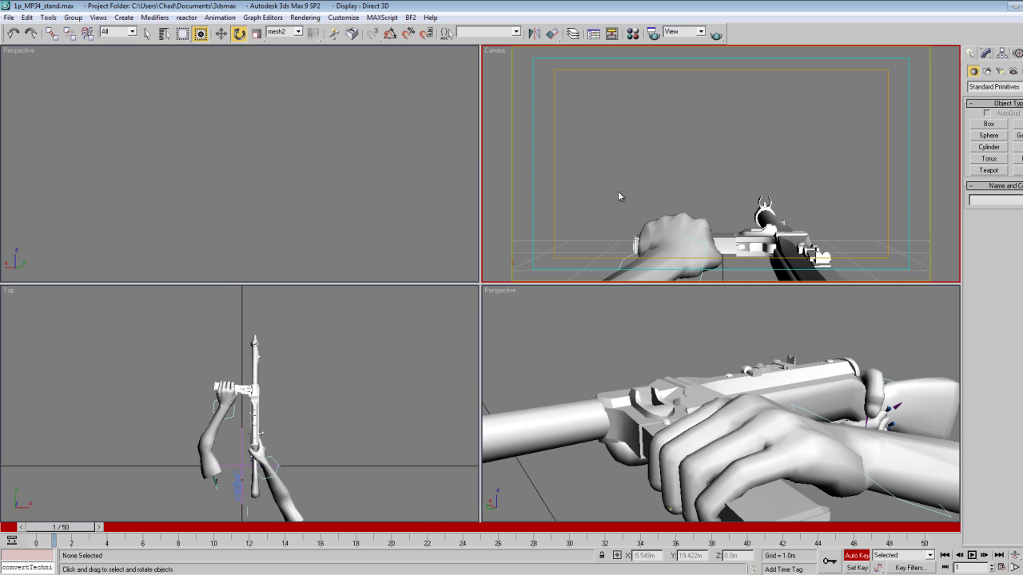
Save the stand scene, and save it under the new file name 1p_MP34_fire.
left_click(9, 16)
left_click(28, 83)
left_click(9, 17)
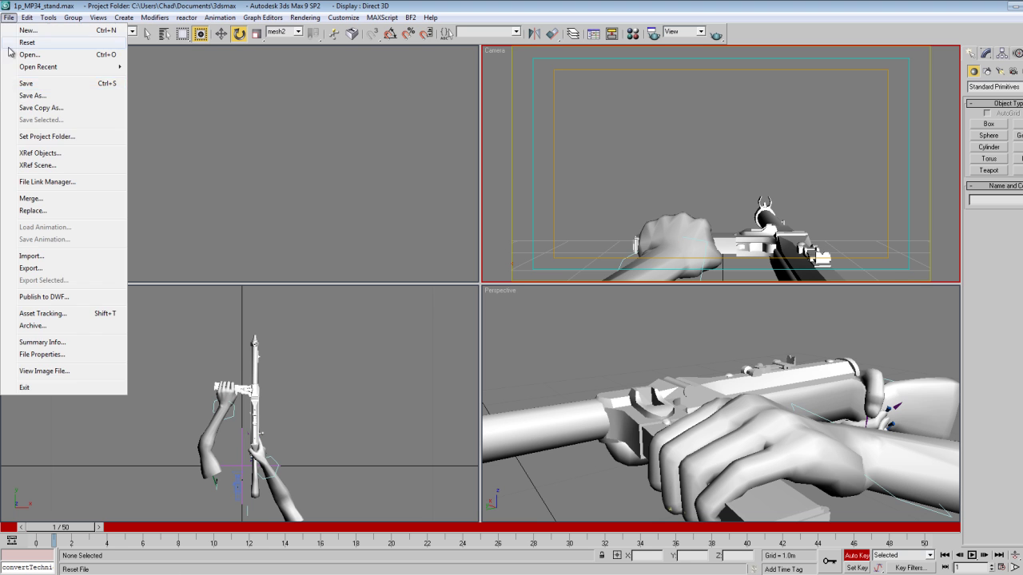
left_click(32, 95)
left_click(113, 313)
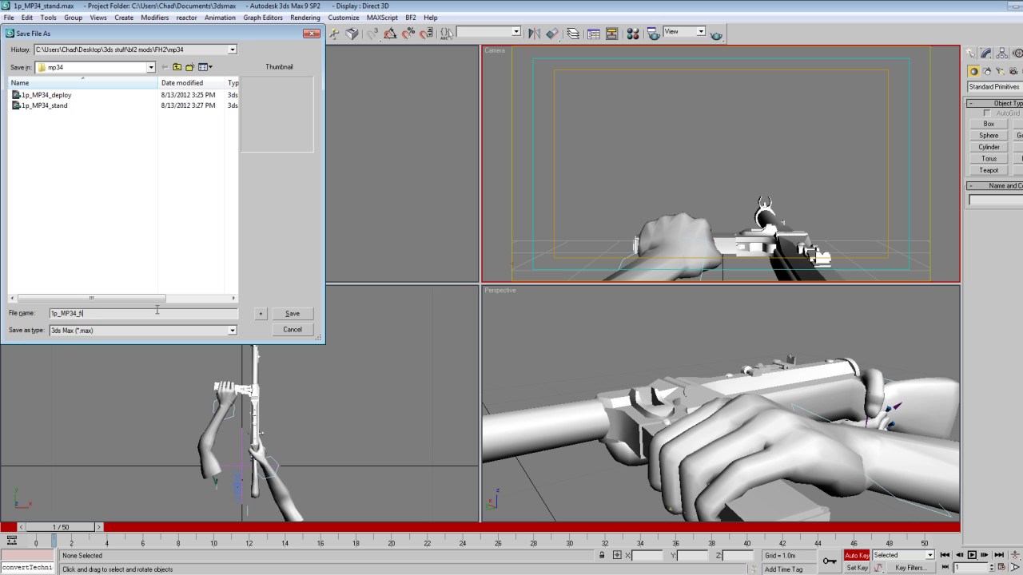
key("Return")
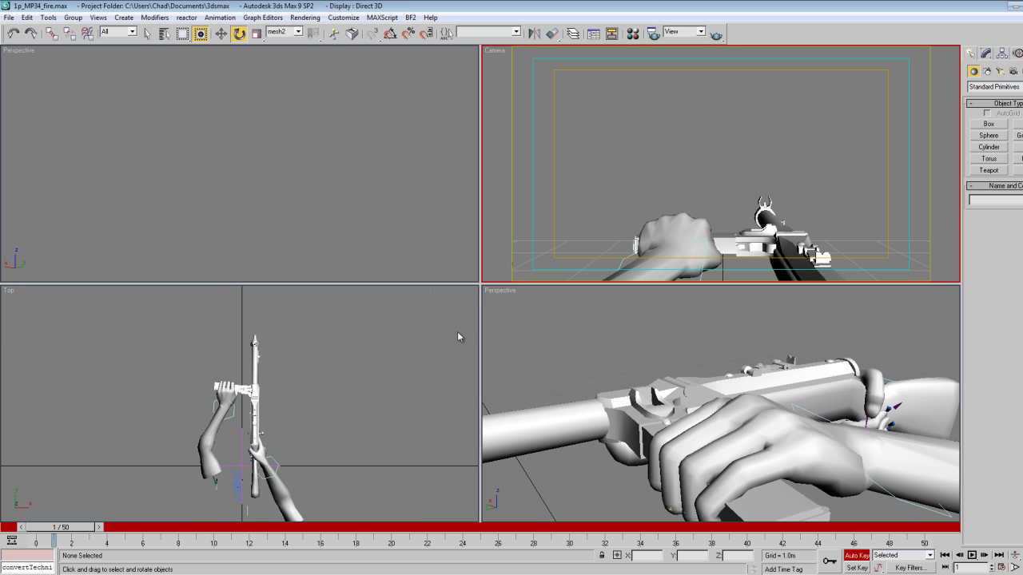
Select all objects and delete all of their keys after frame 0.
key("ctrl+a")
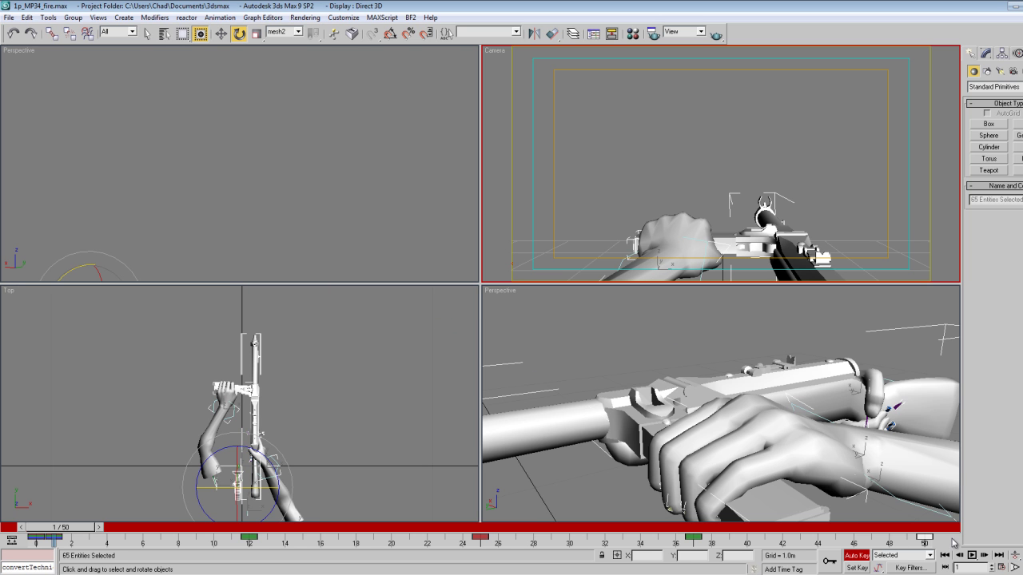
left_click_drag(946, 544, 49, 554)
key("Delete")
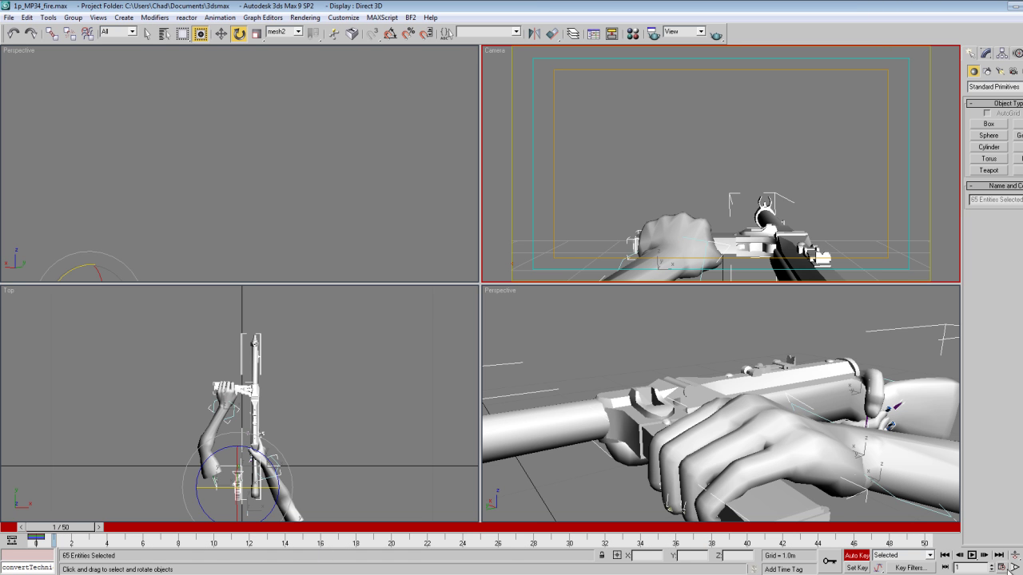
Set the animation's end time to 10 and copy all keys from frame 0 to frame 10.
left_click(1012, 567)
left_click_drag(501, 314, 477, 314)
type("10")
left_click(547, 401)
left_click_drag(103, 538, 870, 555, "shift")
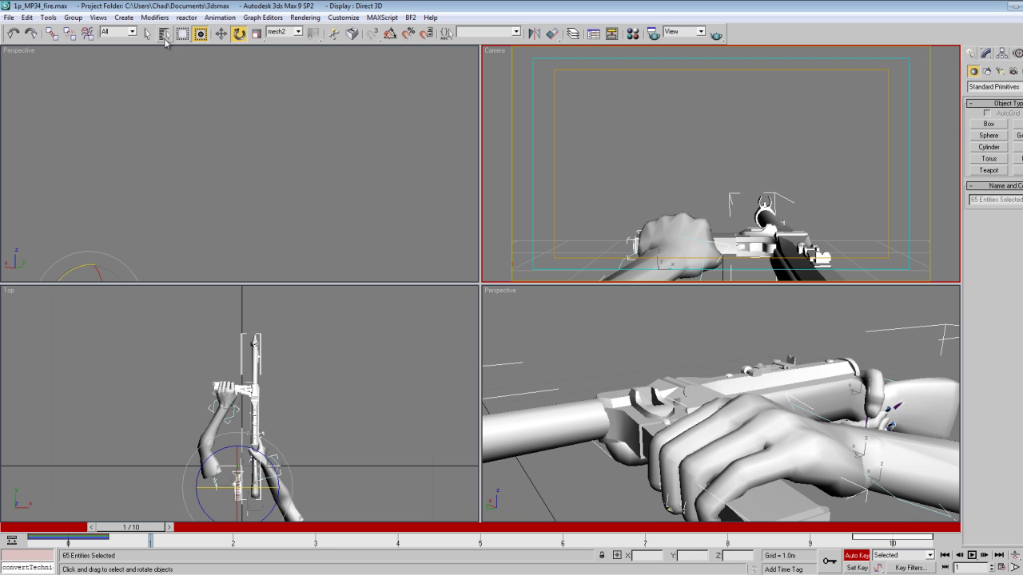
Move mesh1 along the Y axis to 0.169 m at frame 1 as the firing recoil, and play it in the Camera view.
left_click(220, 36)
left_click(752, 338)
key("Up")
key("Down")
left_click_drag(751, 338, 603, 362)
key("Right")
key("Right")
key("Down")
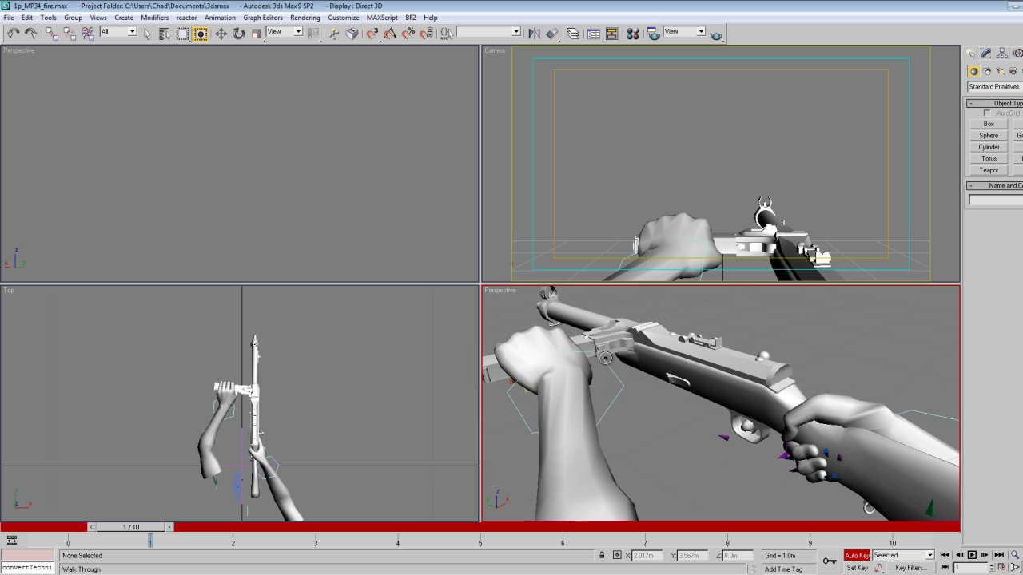
key("Down")
left_click(219, 32)
left_click(749, 378)
key("Home")
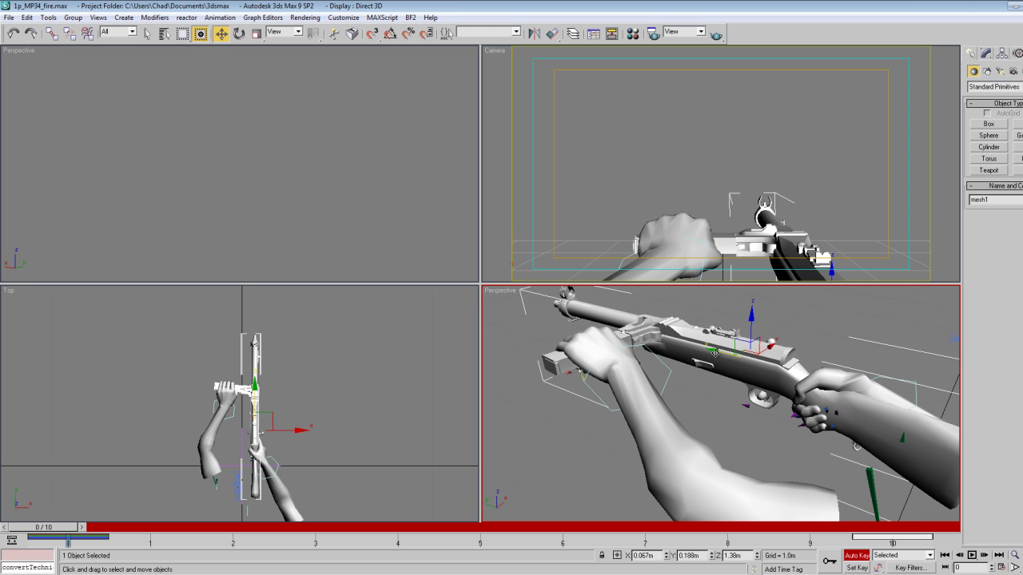
key("period")
left_click_drag(719, 350, 731, 354)
key("comma")
right_click(654, 124)
key("slash")
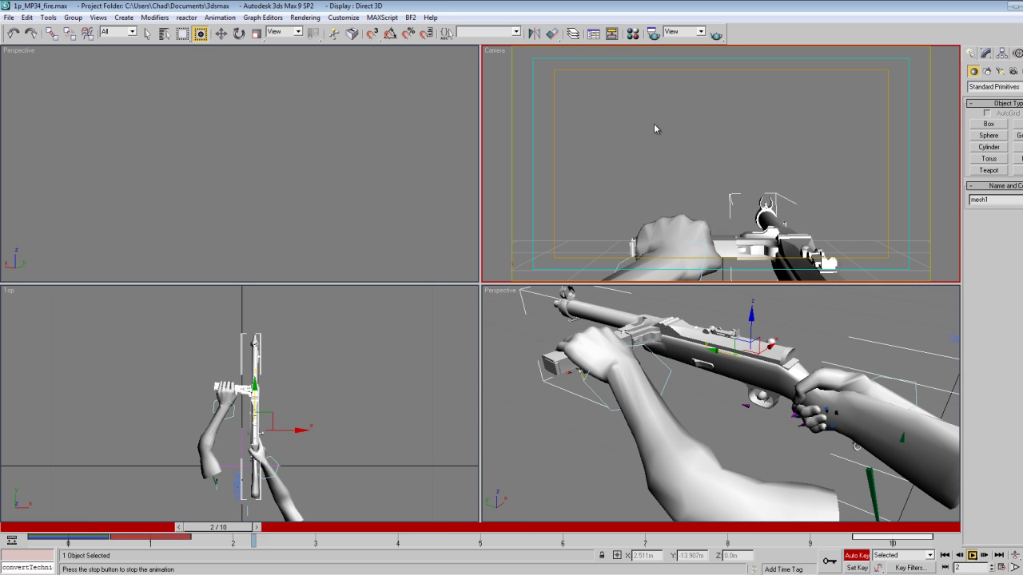
key("slash")
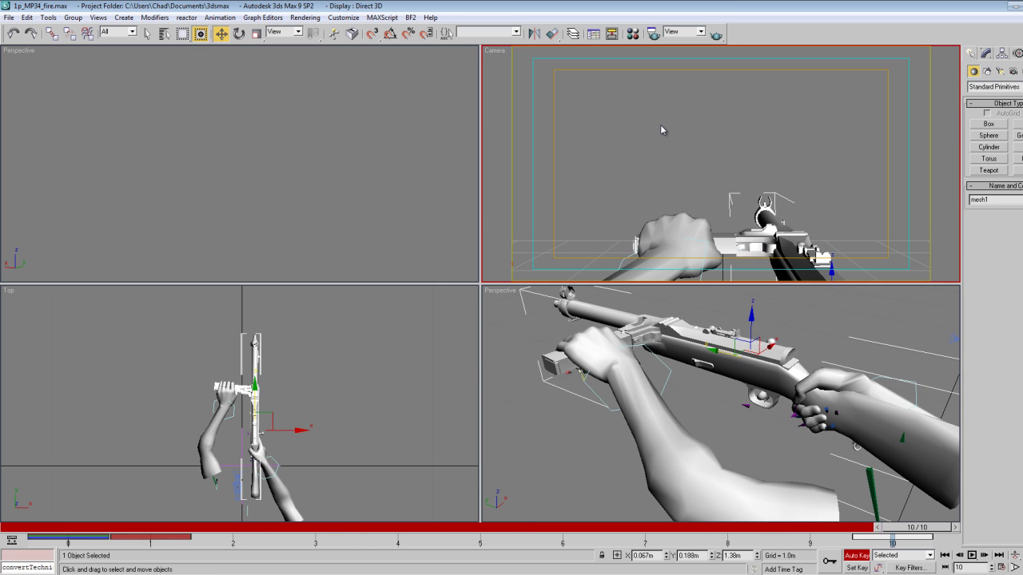
Compare frames 0 and 1, and key a slight X-axis rotation of mesh1 at frame 1.
key("Home")
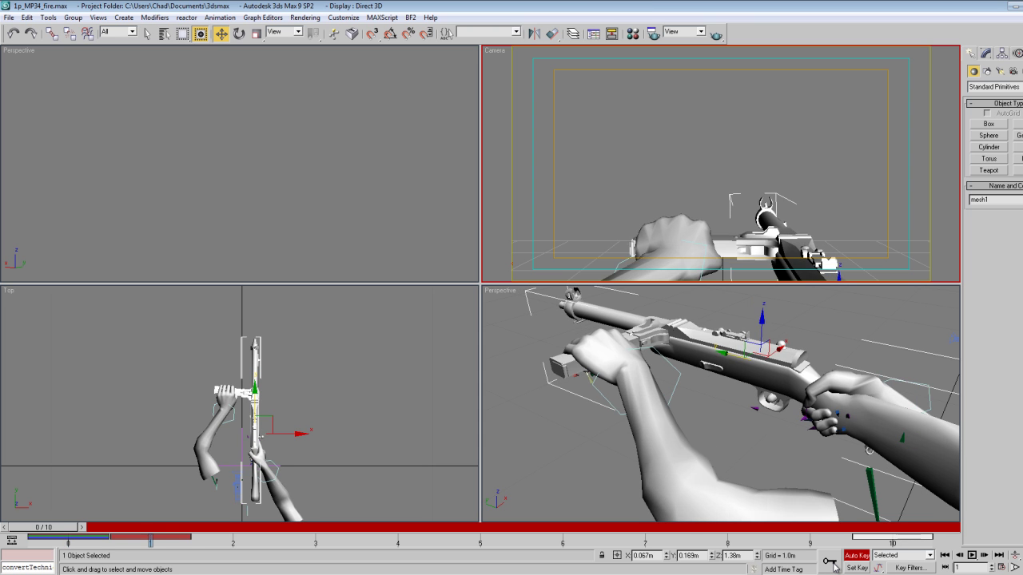
key(".")
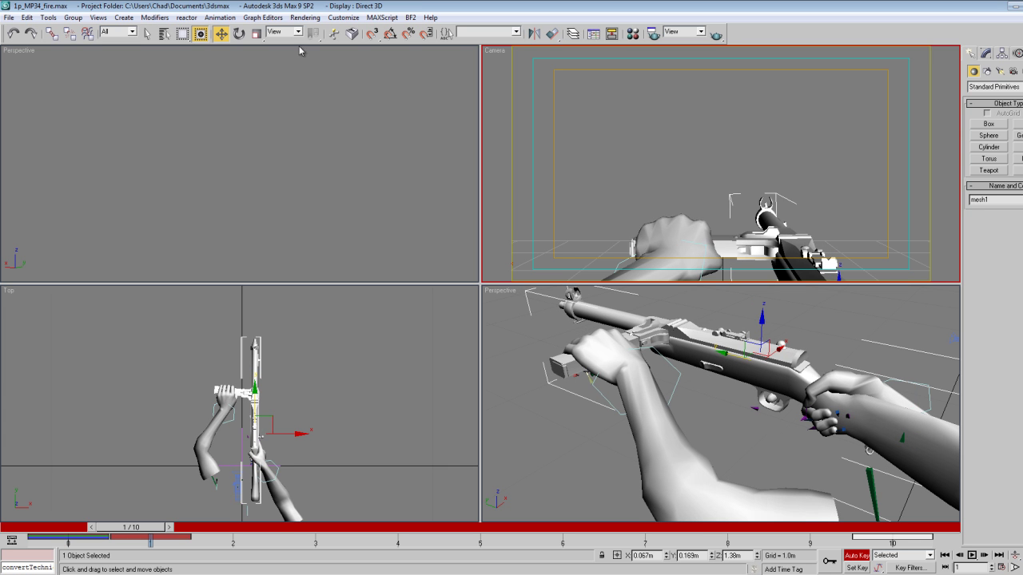
left_click(239, 33)
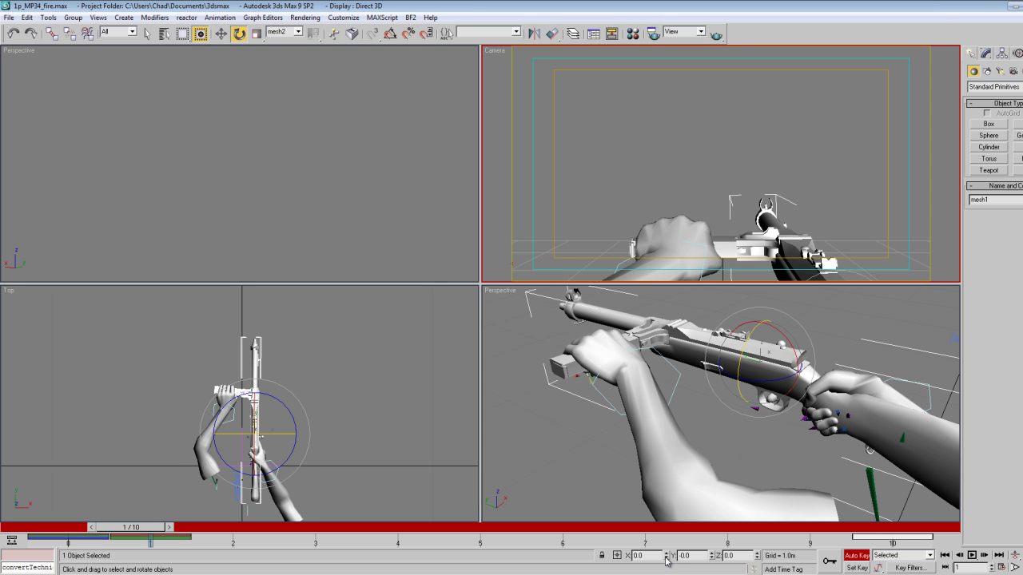
Raise mesh1 slightly along the Z axis at frame 4, and step through the surrounding frames to check the motion.
key("period")
key("period")
key("period")
key("period")
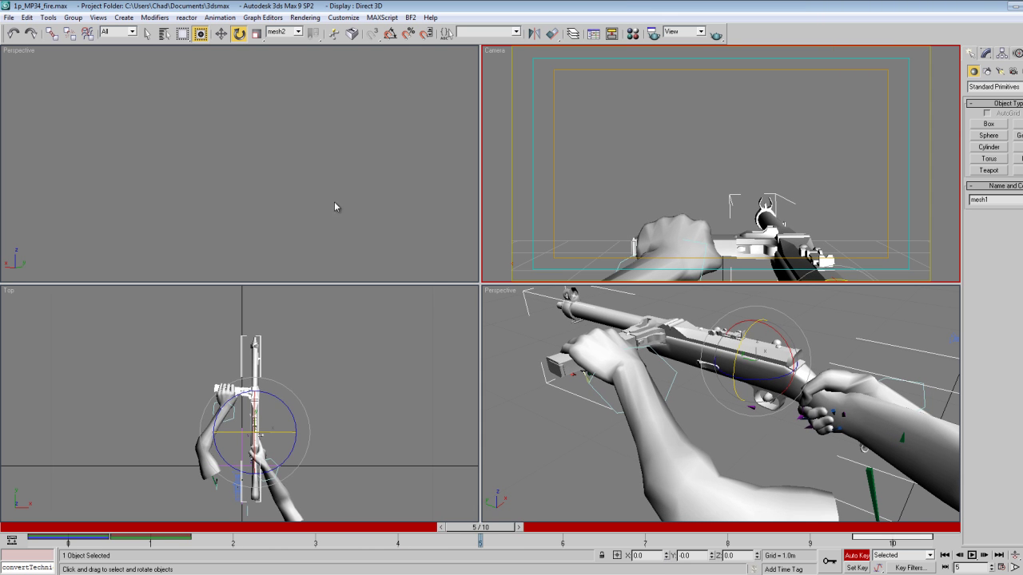
key("comma")
left_click(221, 33)
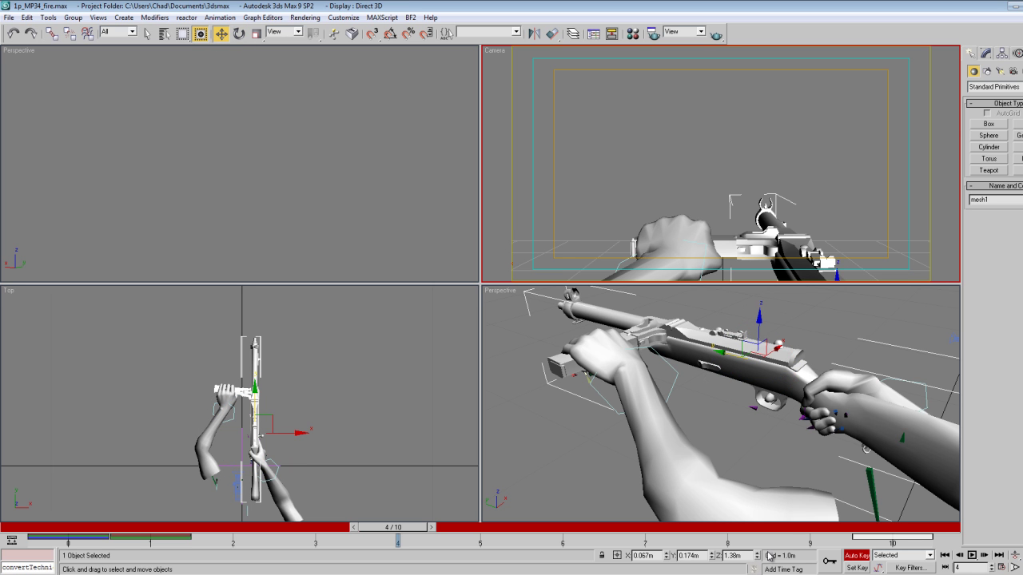
left_click_drag(758, 557, 758, 555)
key("comma")
key("comma")
key("comma")
key("comma")
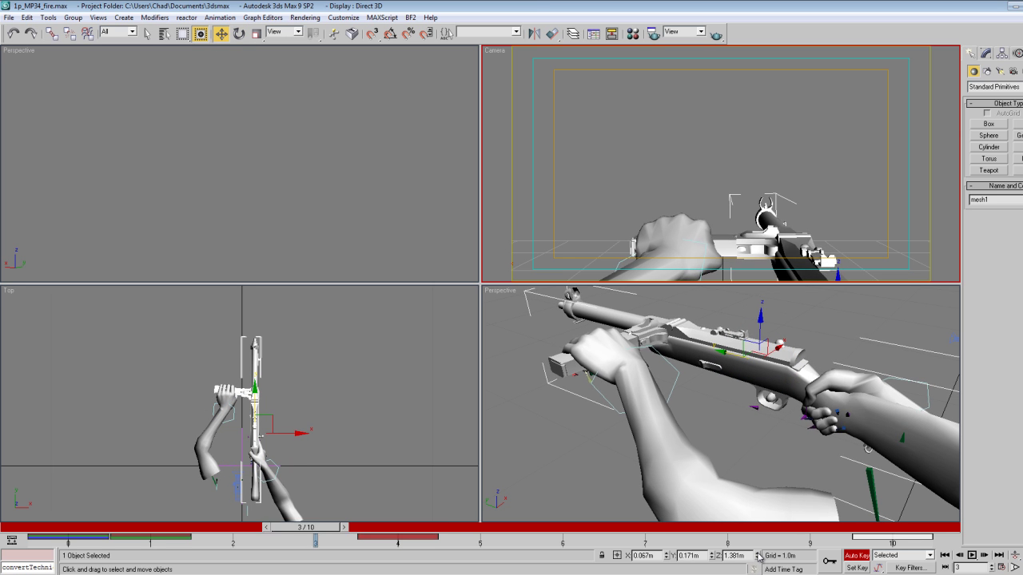
key("period")
key("period")
key("period")
key("period")
key("period")
key("period")
key("period")
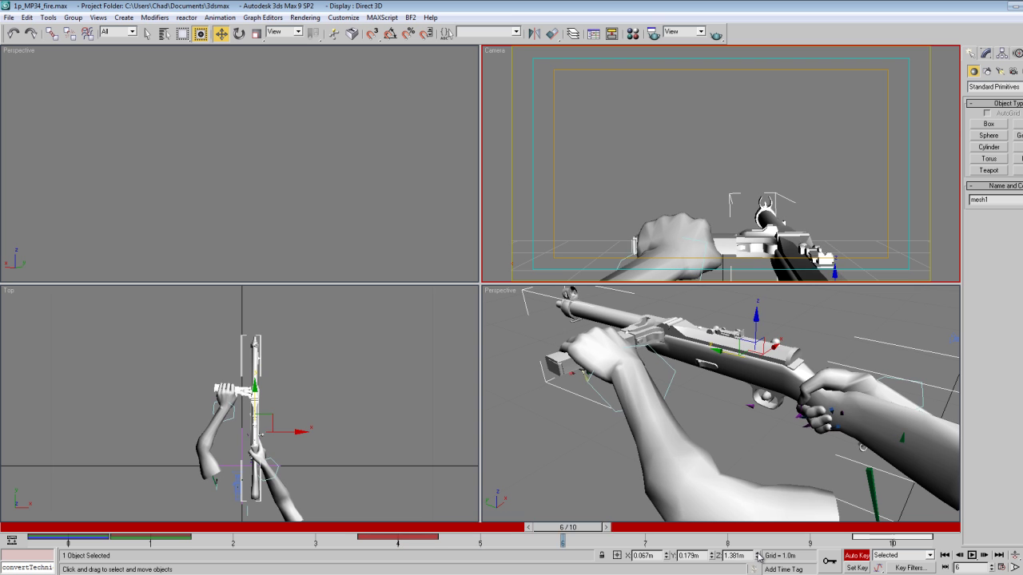
Raise mesh1 a little further along the Z axis at frame 4, and step through the remaining frames.
key("comma")
key("comma")
key("comma")
left_click(757, 553)
left_click(757, 553)
key("comma")
key("period")
key("period")
key("period")
key("period")
key("period")
key("period")
key("period")
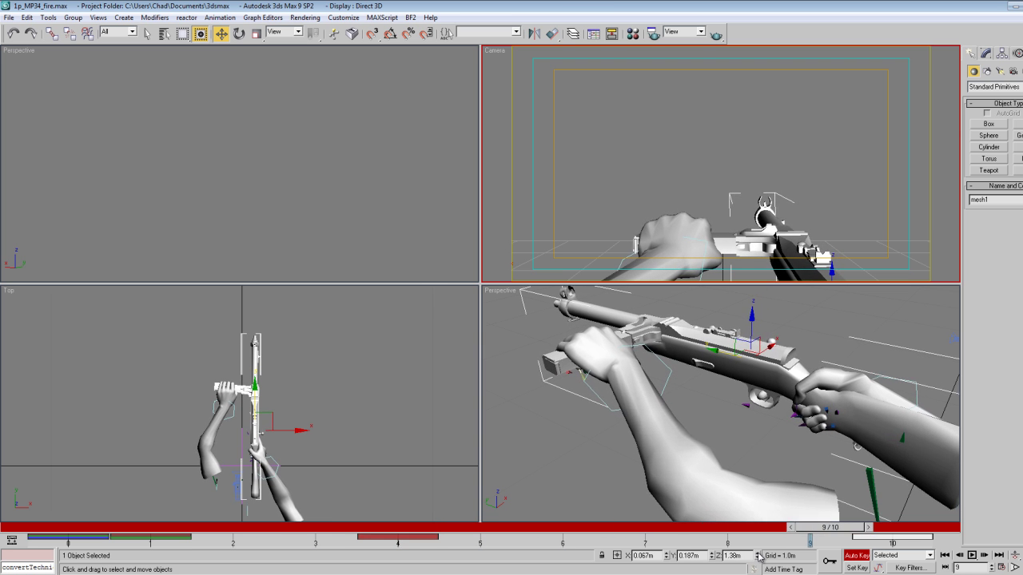
Copy mesh1's key from frame 10 to frame 8, and lower mesh1 slightly along the Z axis at frame 8.
left_click_drag(919, 538, 761, 537, "shift")
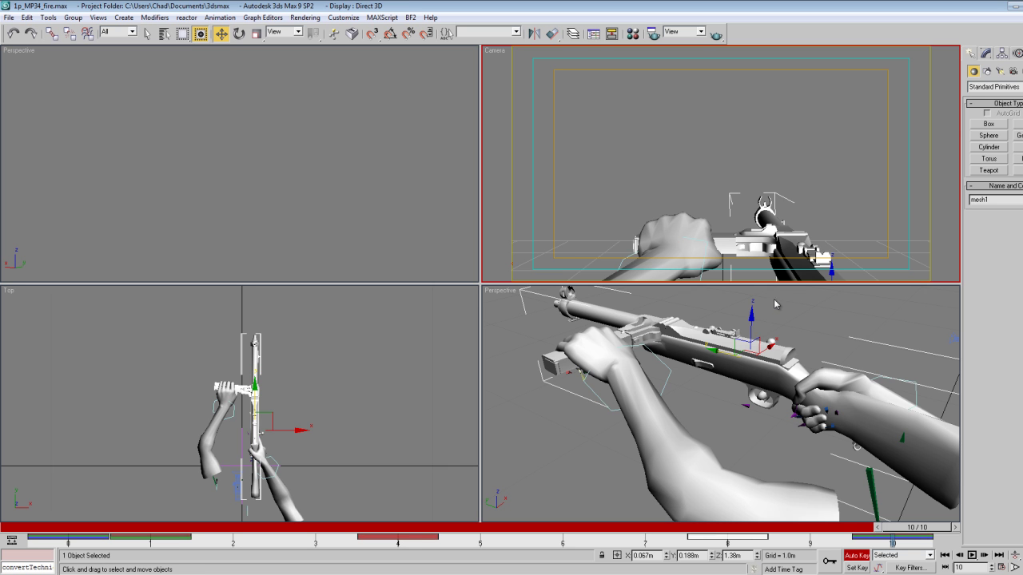
key("comma")
key("comma")
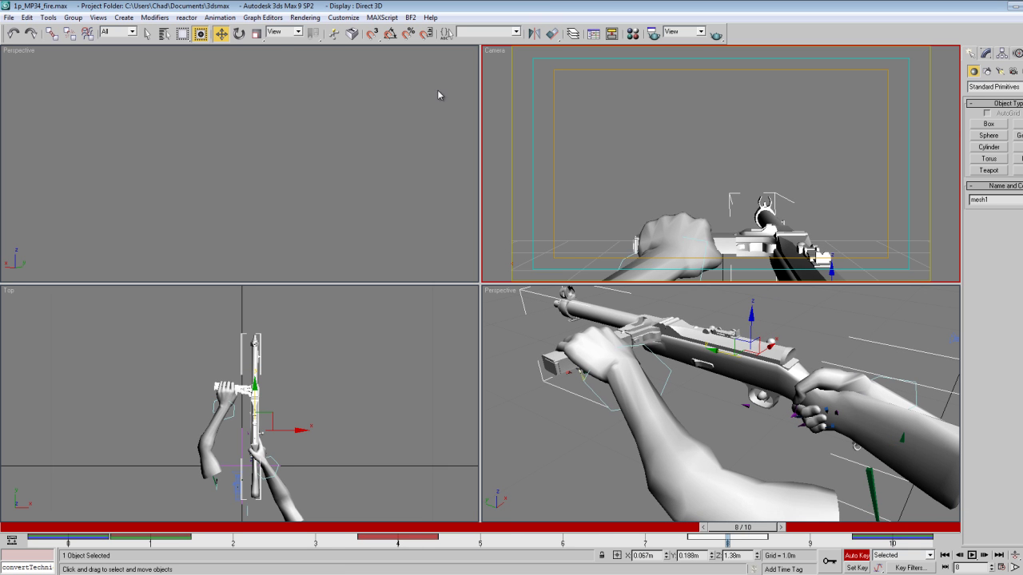
left_click(758, 558)
left_click(239, 33)
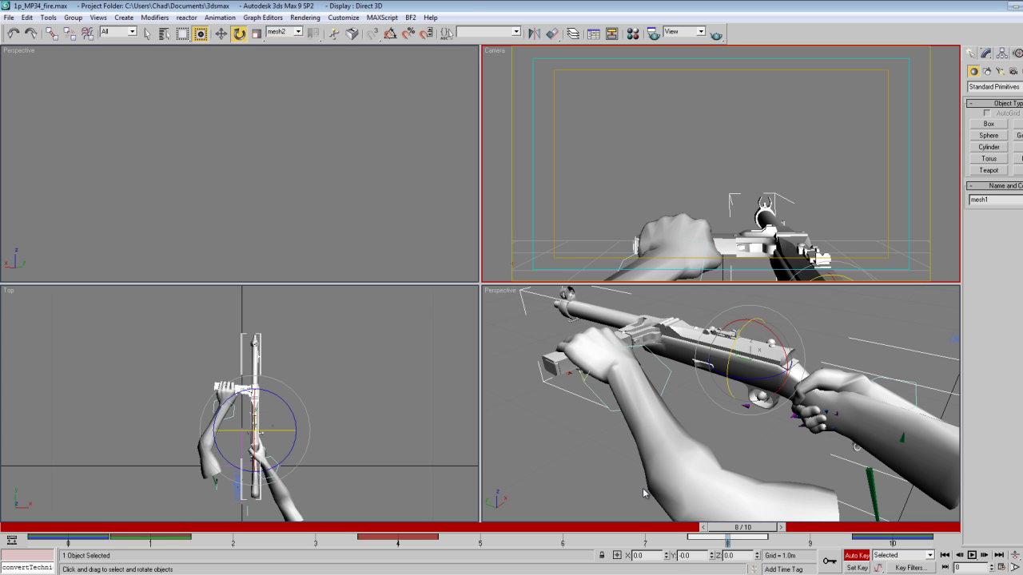
Play the fire animation and step through its frames to examine the recoil in the Camera and lower Perspective views.
key("slash")
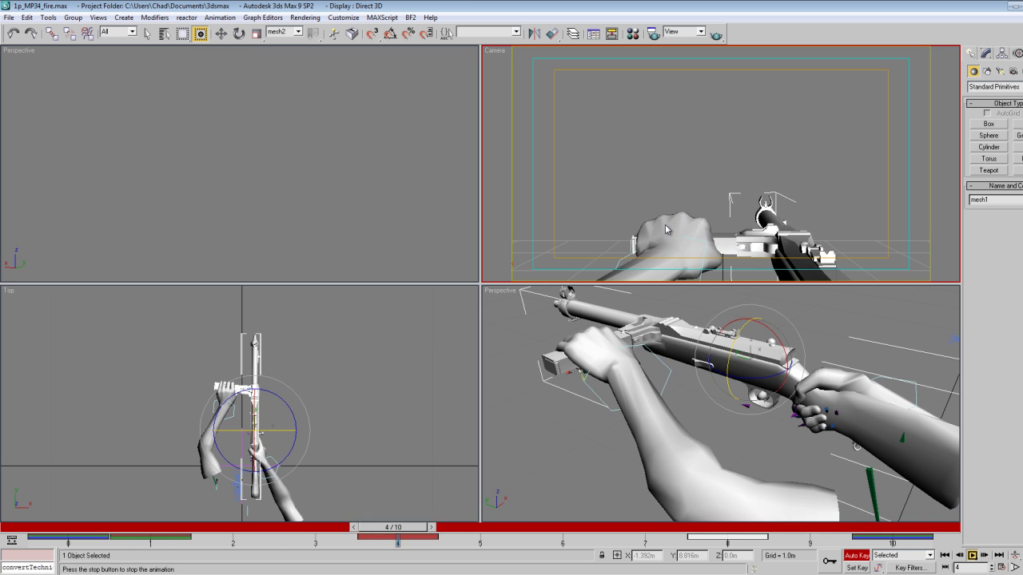
right_click(602, 462)
right_click(646, 85)
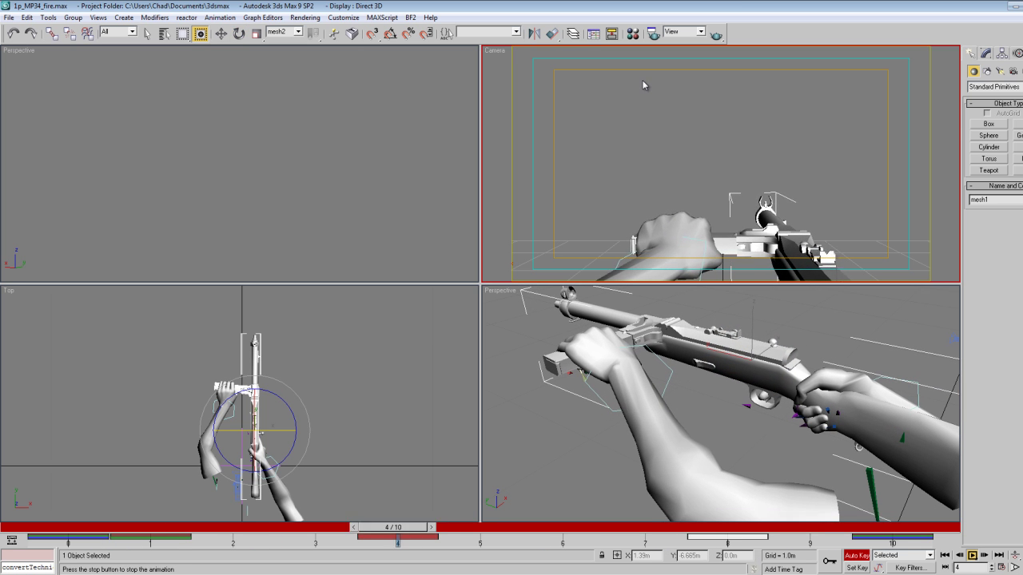
key("slash")
key("period")
key("period")
key("period")
key("period")
key("period")
key("period")
key("period")
key("period")
key("period")
key("period")
key("period")
key("period")
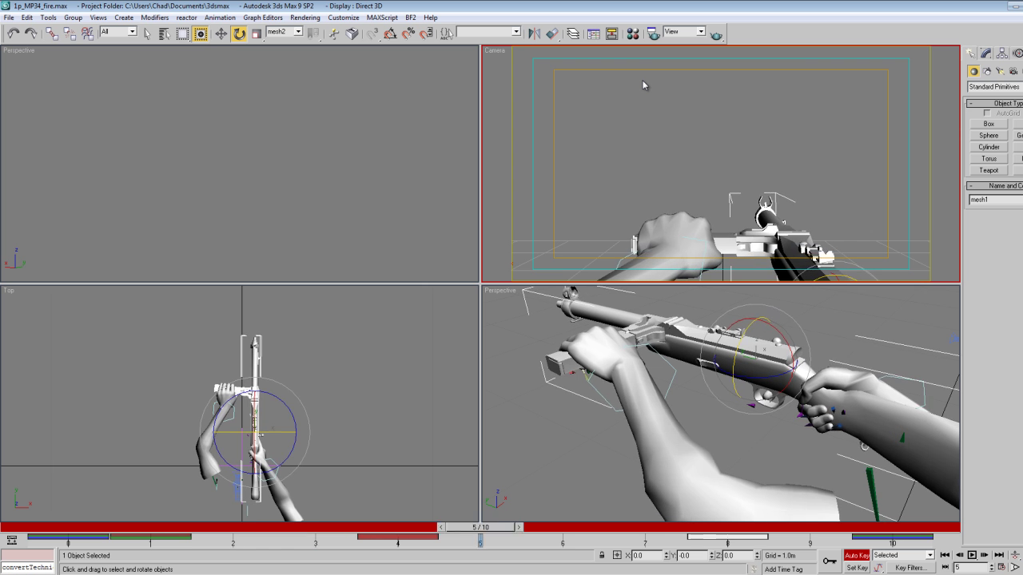
key("slash")
right_click(812, 369)
key("slash")
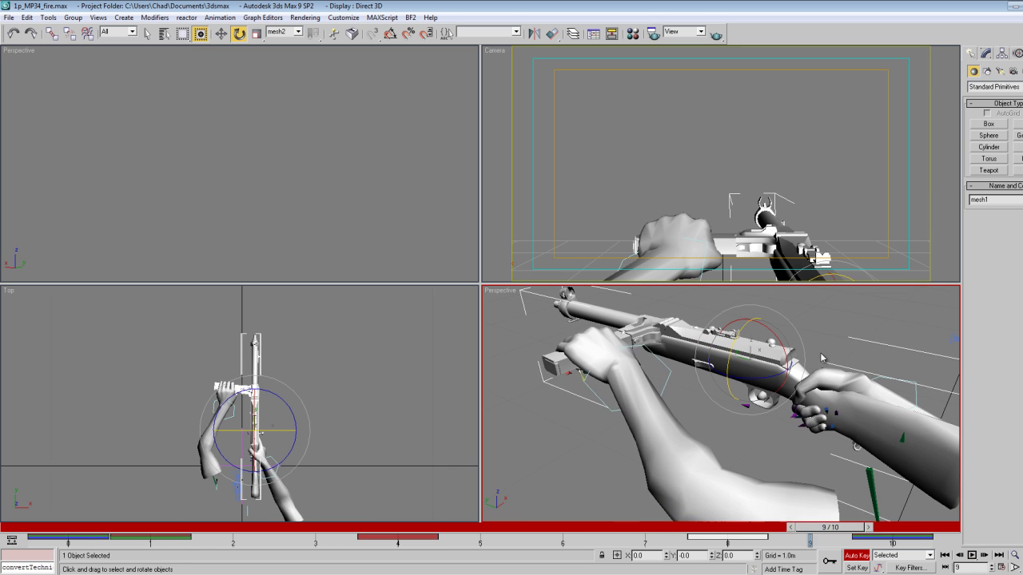
Key a 0.1-degree X-axis rotation of mesh1 at frame 4, and play the animation in the Camera view.
key("period")
key("period")
key("period")
key("comma")
key("period")
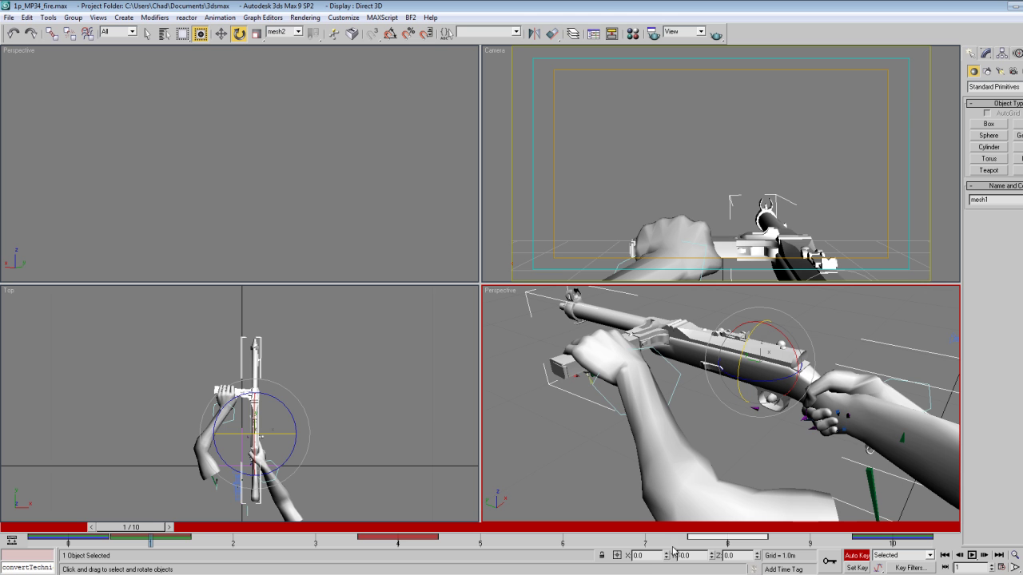
key("period")
key("period")
key("period")
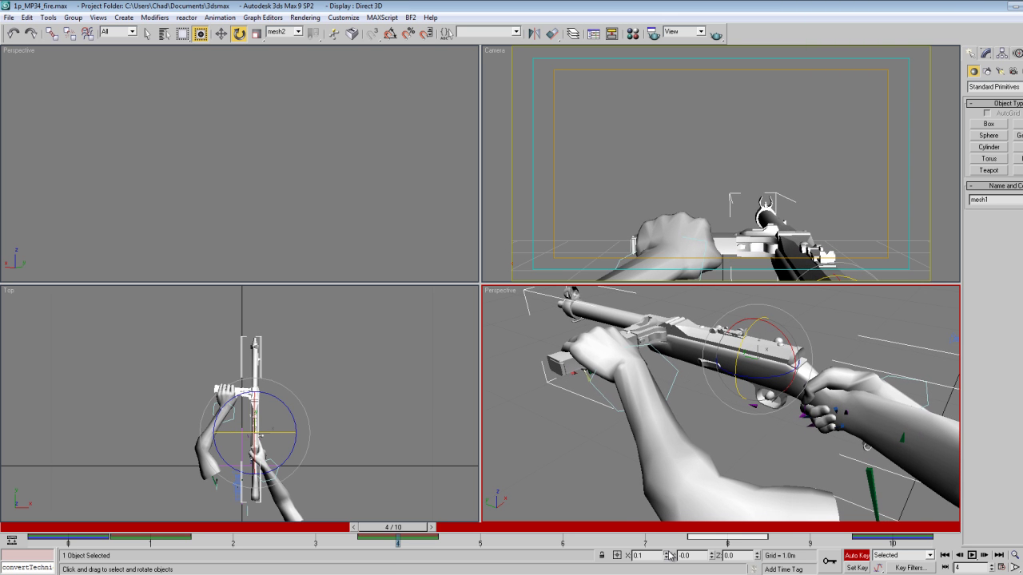
key("period")
key("period")
key("period")
key("period")
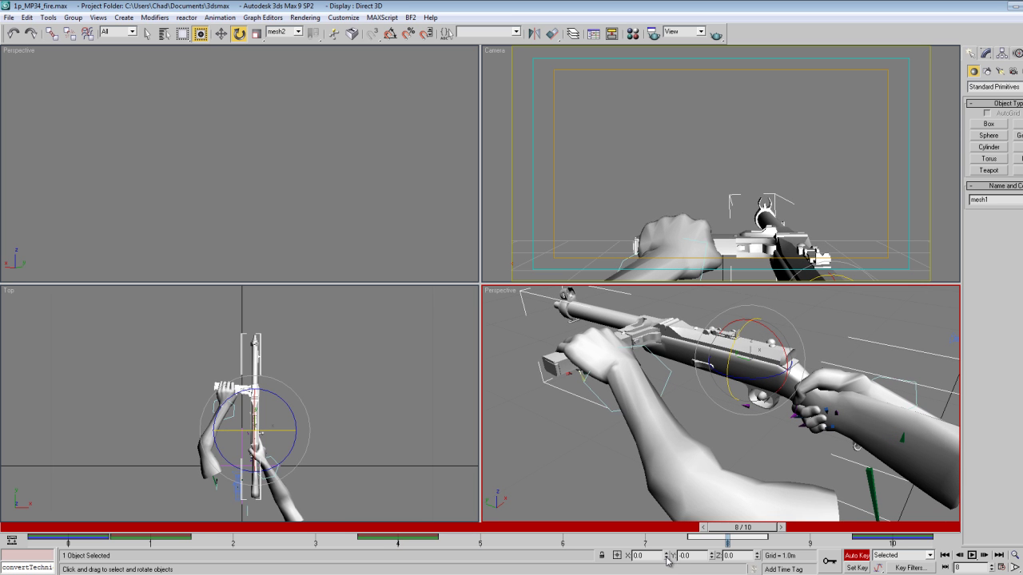
key("slash")
left_click(685, 159)
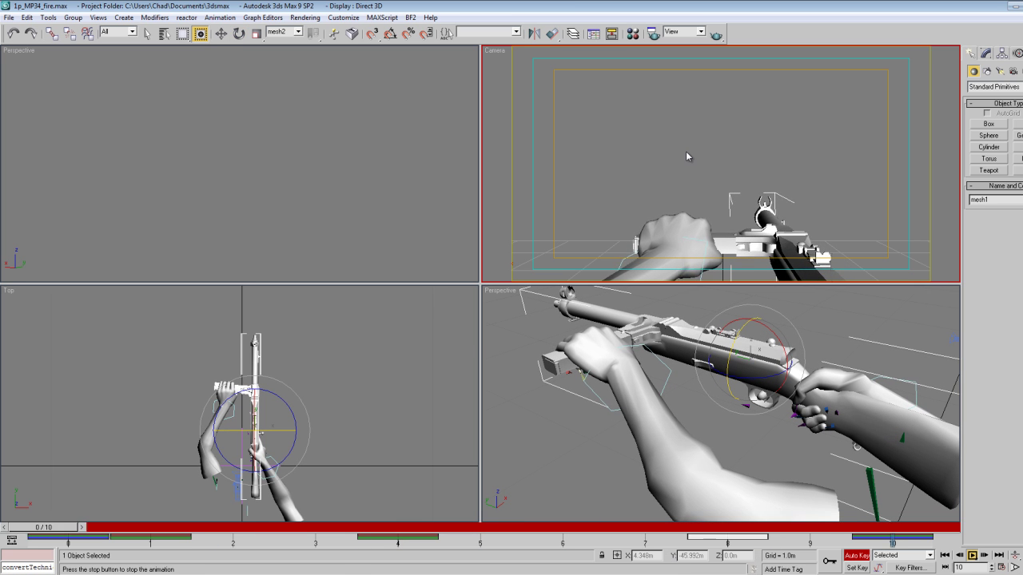
left_click(730, 443)
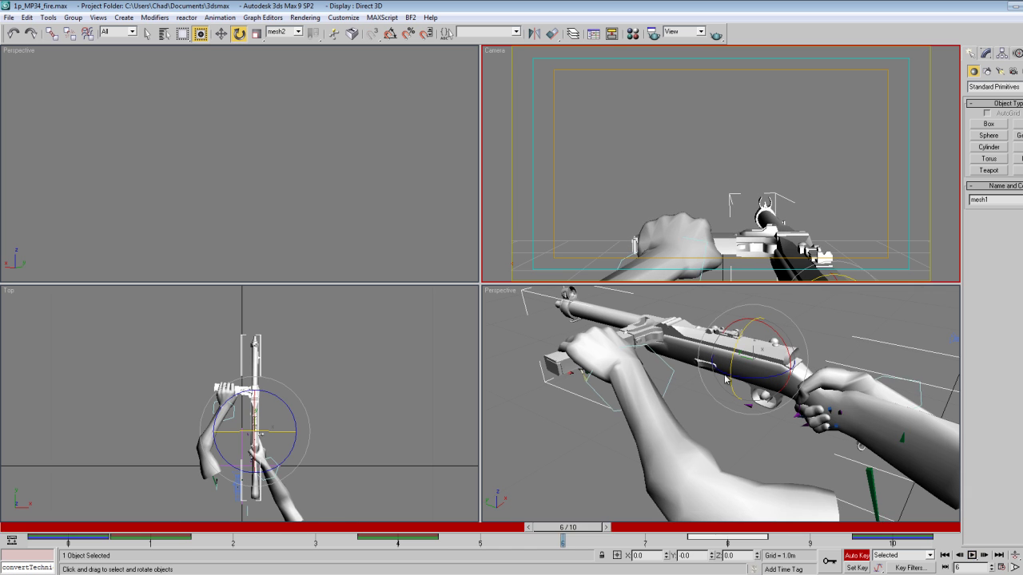
left_click(603, 87)
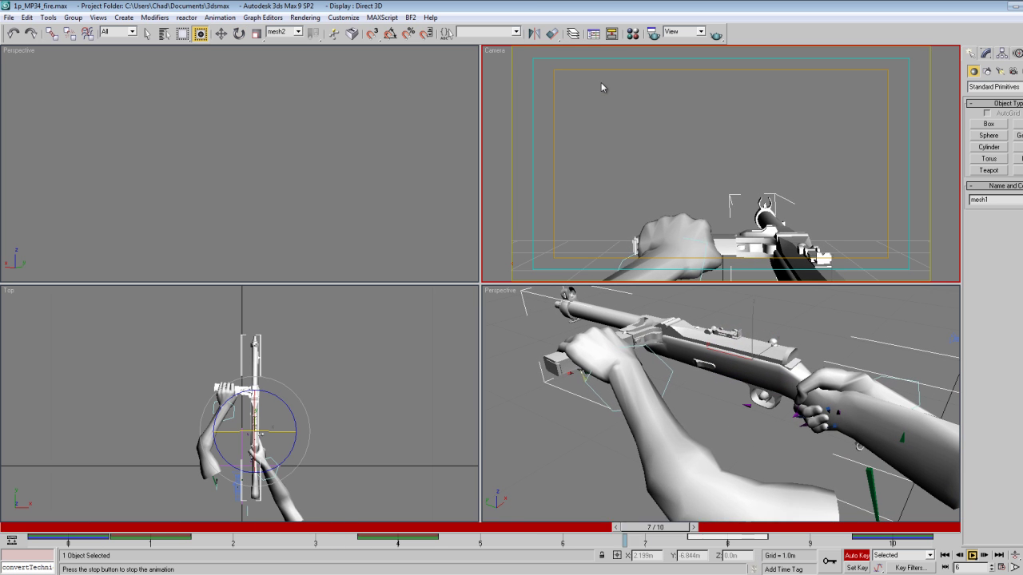
key("slash")
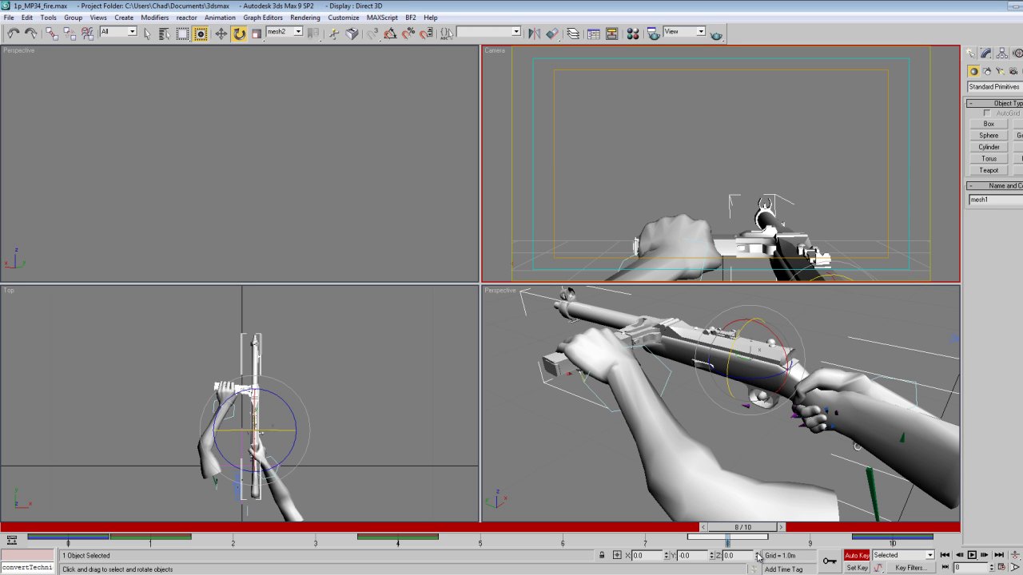
Lower mesh1 slightly along the Z axis at frame 8, play the animation, and clear the selection.
left_click(220, 33)
left_click(759, 556)
key("comma")
key("comma")
key("period")
key("period")
key("period")
key("period")
key("slash")
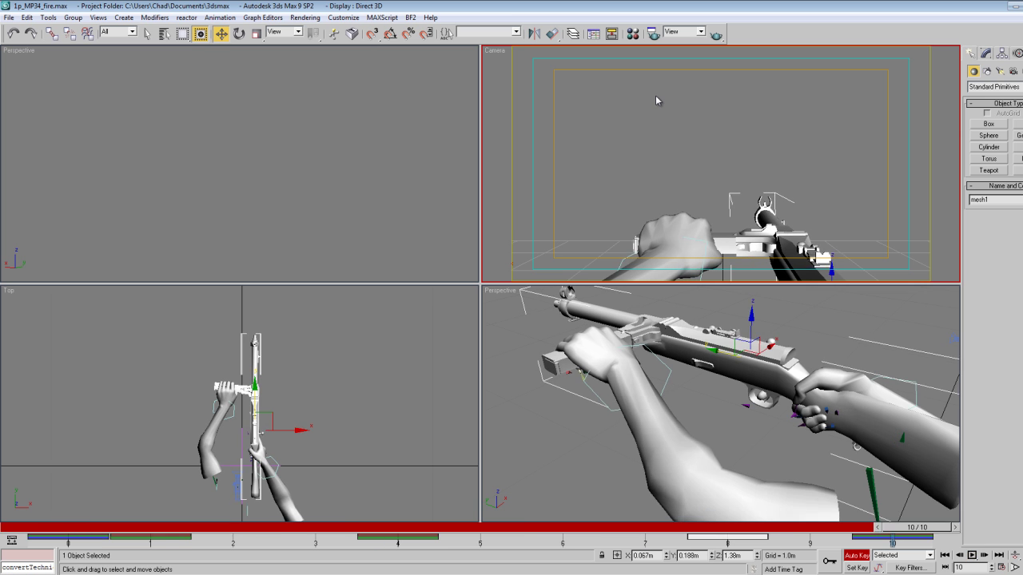
key("/")
left_click(676, 118)
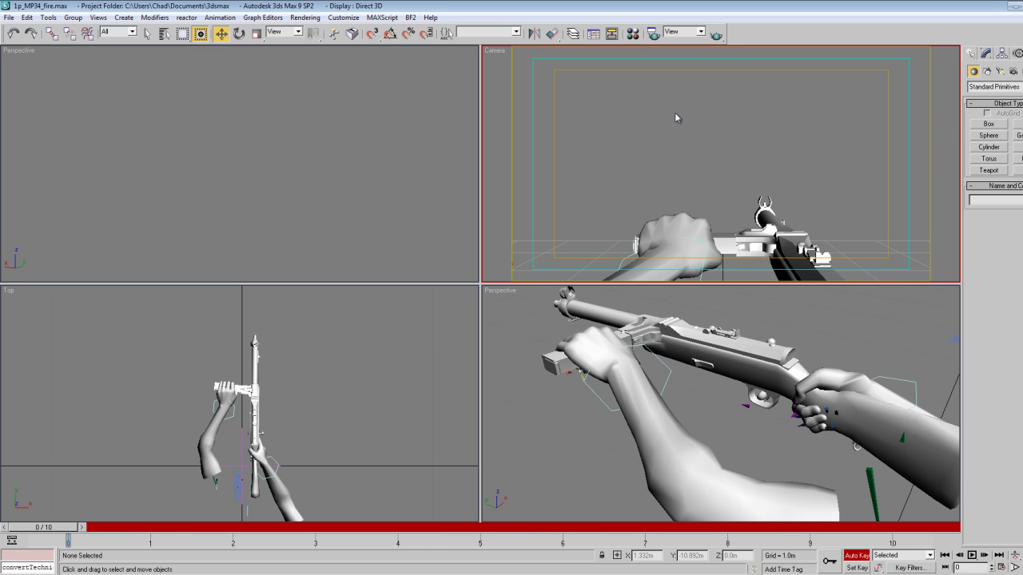
Export the animation with the BF2 object exporter as 1p_mp34_fire in the MP34 sub-folder, and close the exporter.
left_click(410, 18)
left_click(432, 31)
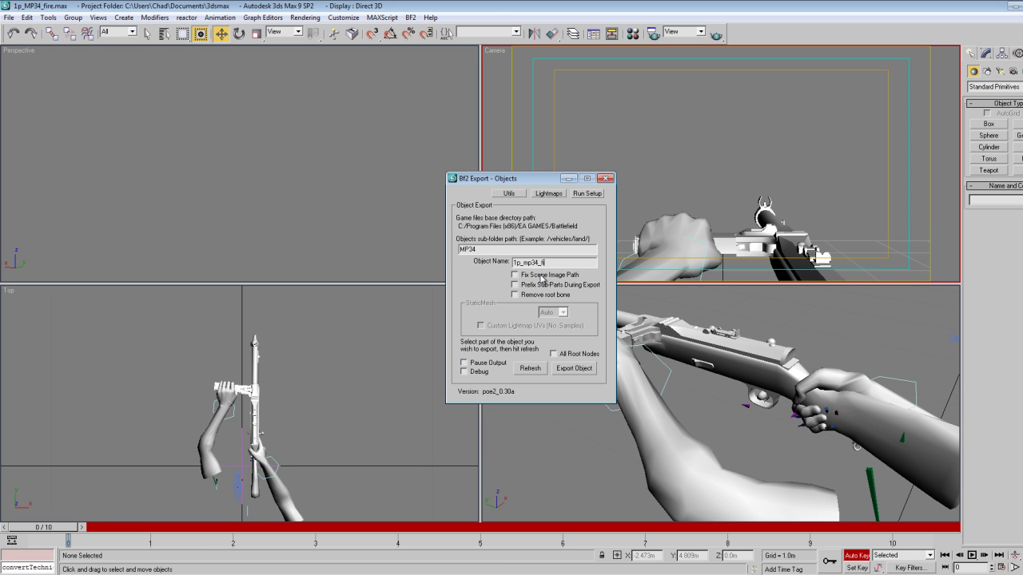
left_click(586, 371)
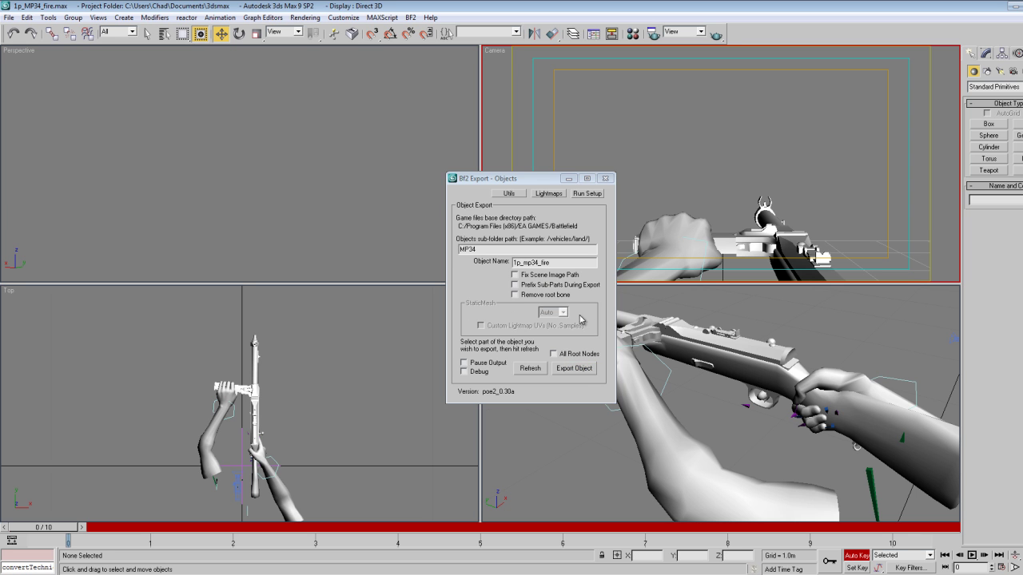
left_click(605, 179)
Select the trigger finger bone R_point_3 for rotation, and set the reference coordinate system to Local.
key("slash")
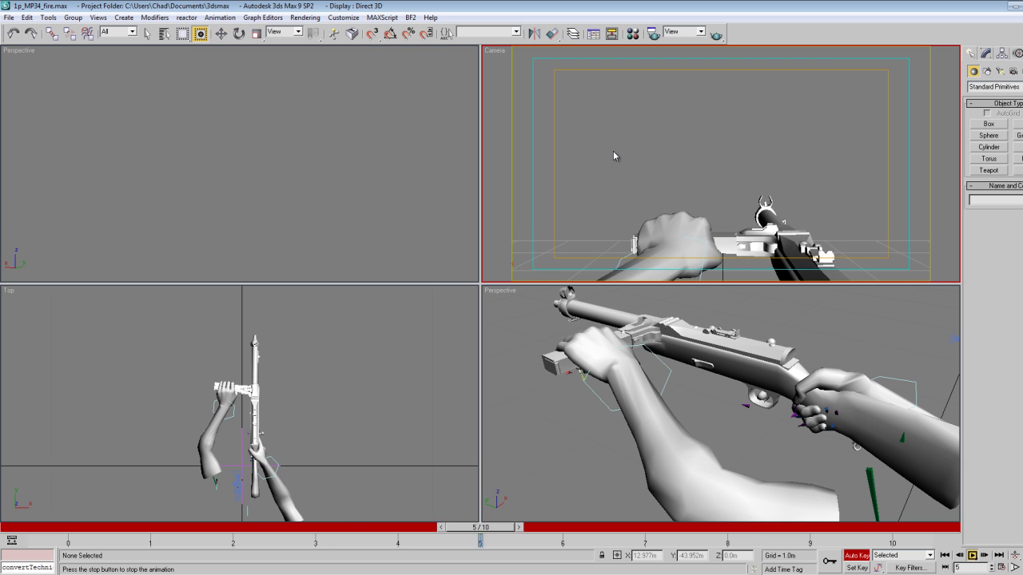
key("slash")
left_click(737, 427)
key("Up")
left_click_drag(738, 427, 841, 384)
key("Down")
left_click(239, 33)
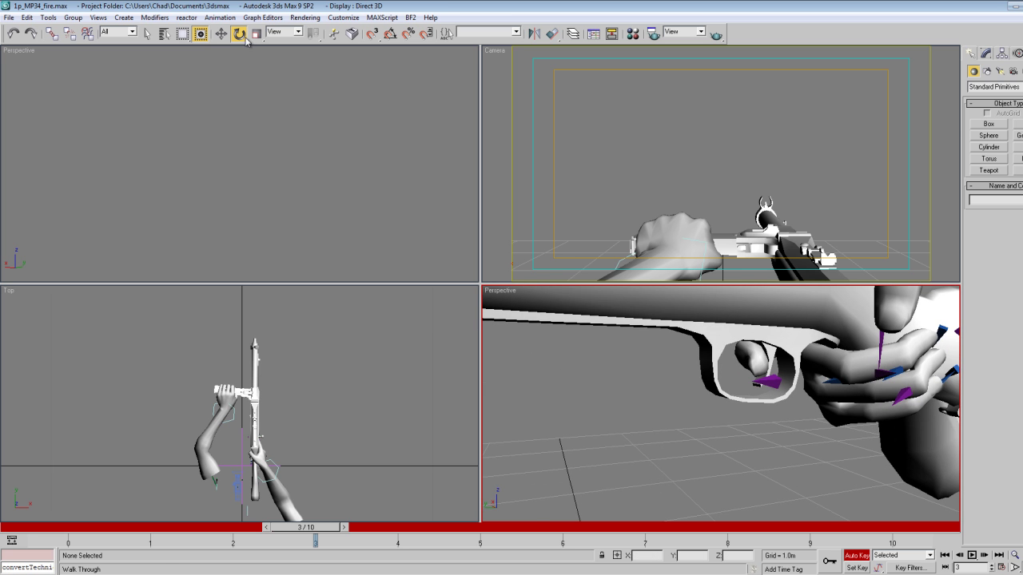
left_click(741, 350)
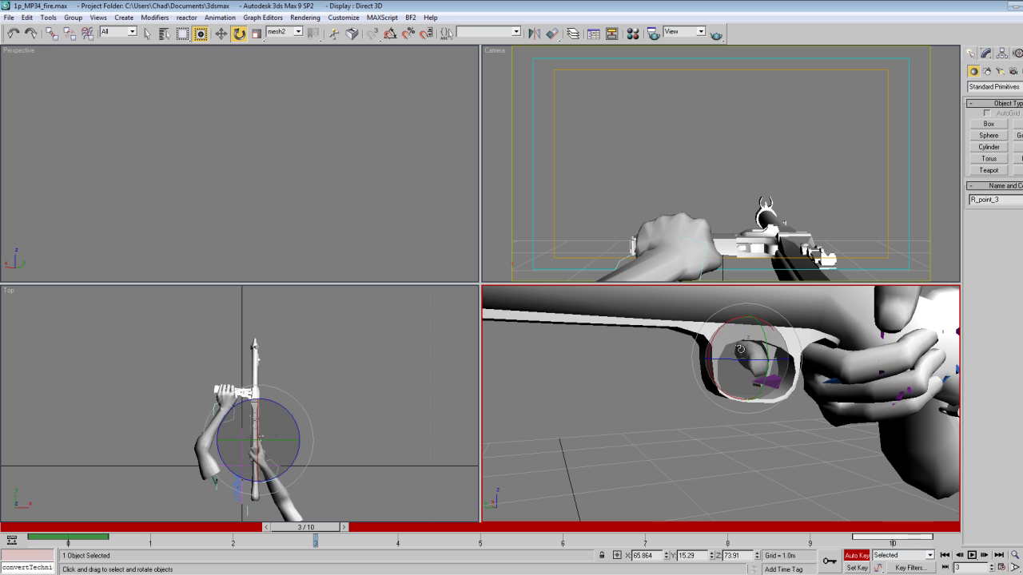
left_click(297, 32)
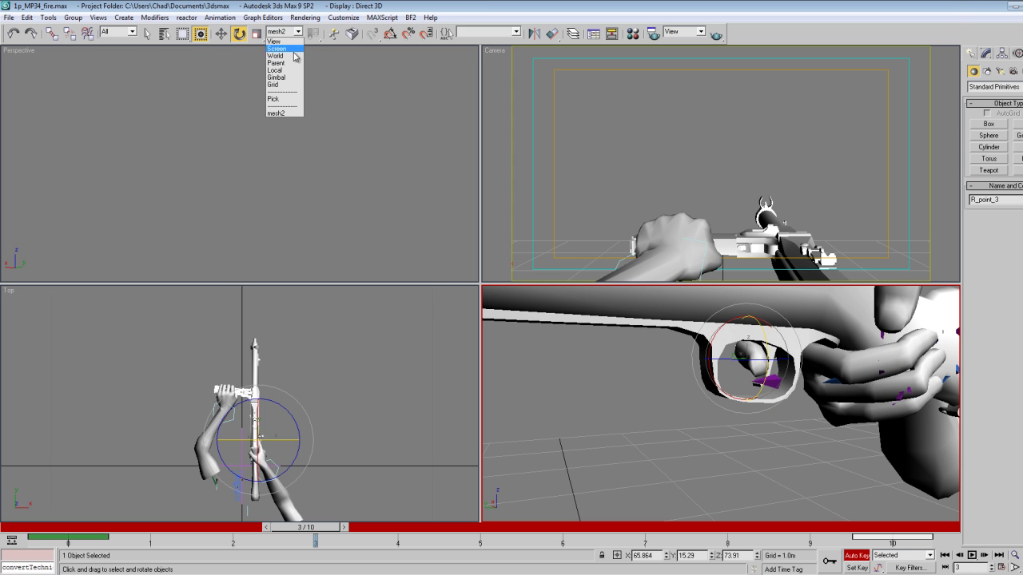
left_click(280, 78)
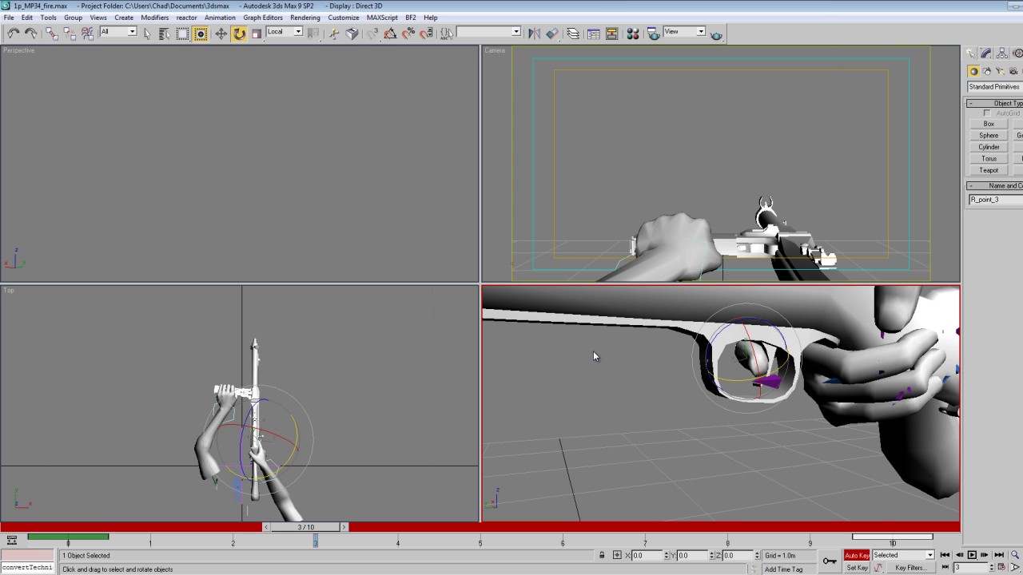
Rotate R_point_3 about its local axis at frame 0 so the index finger pulls the trigger.
key("Up")
left_click_drag(607, 361, 529, 371)
key("Up")
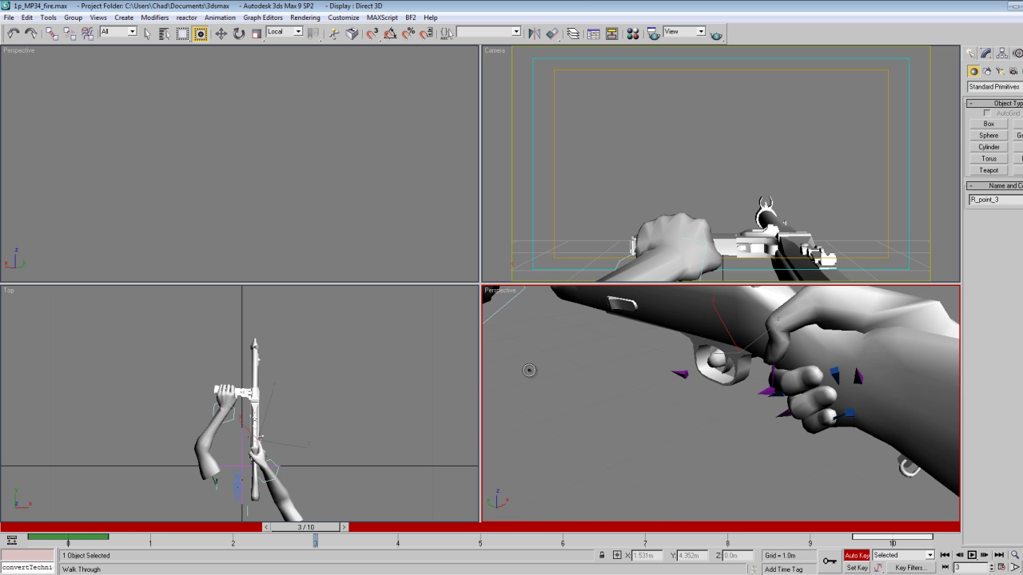
left_click(239, 33)
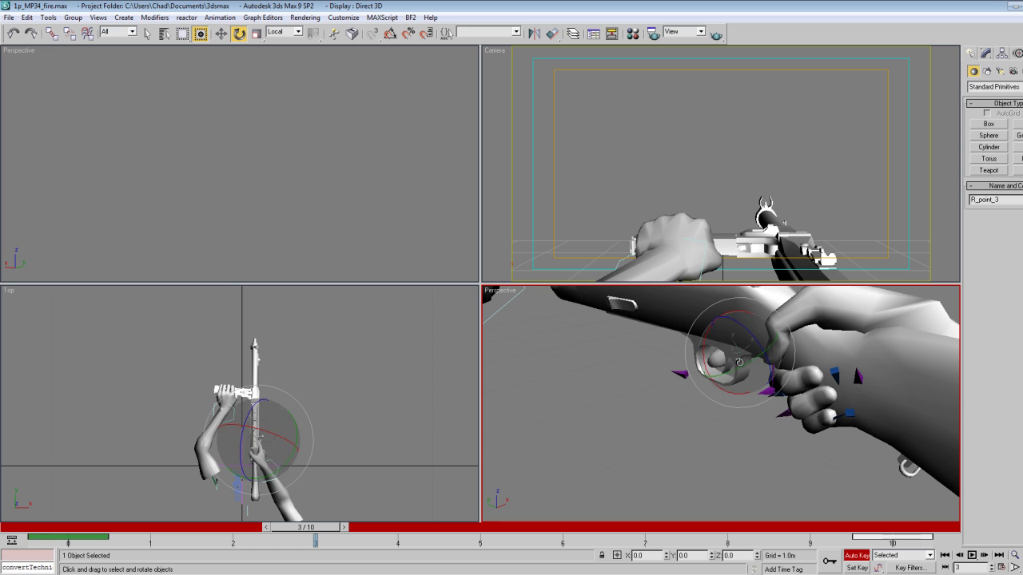
key("comma")
key("comma")
key("comma")
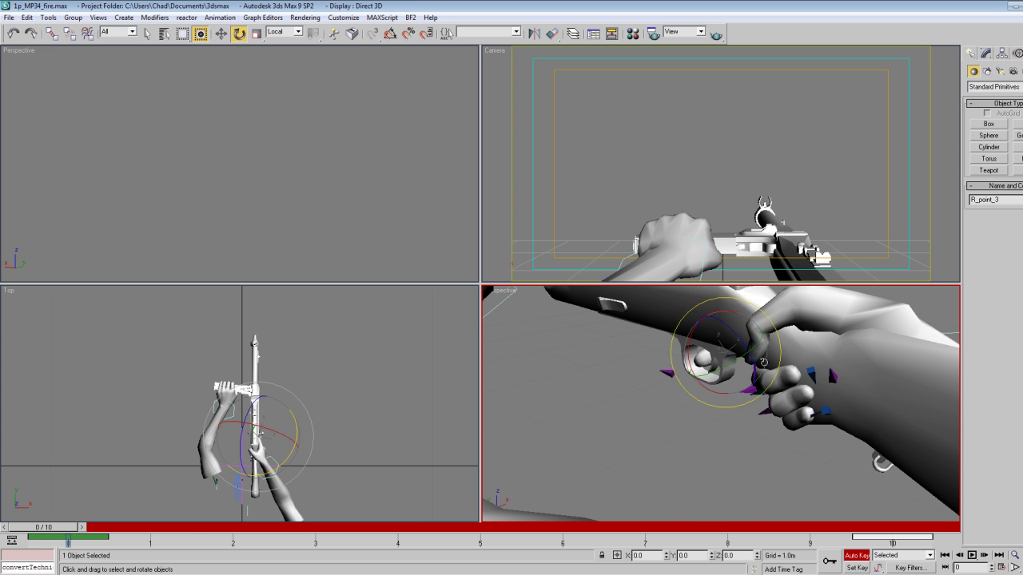
left_click_drag(738, 370, 705, 360)
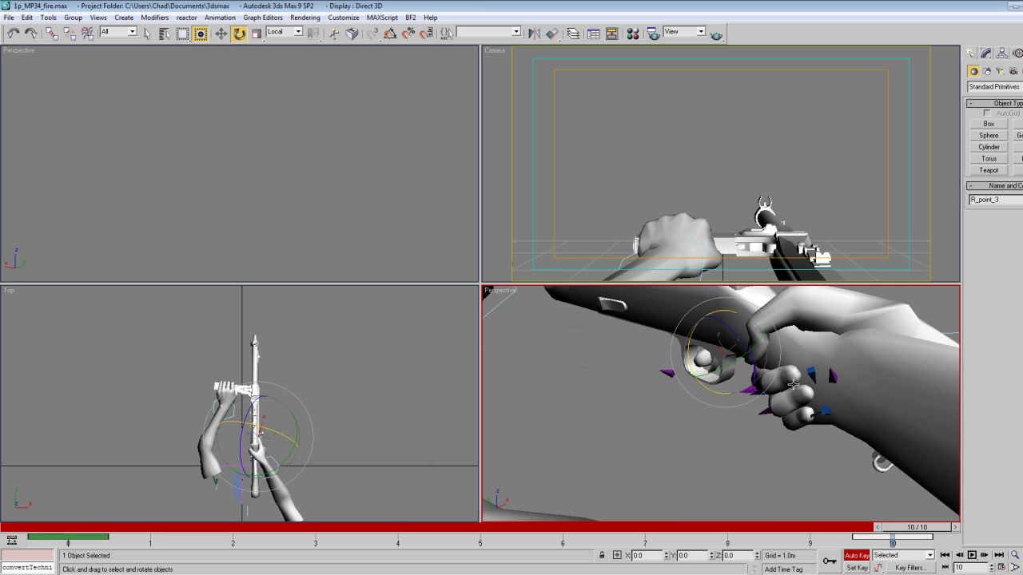
key("comma")
key("period")
key("period")
key("period")
key("period")
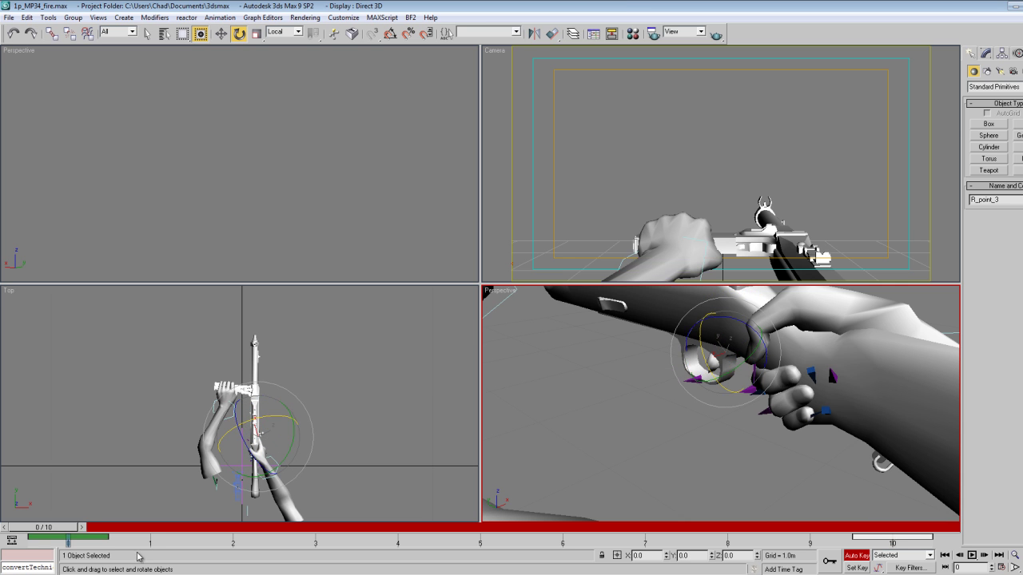
Copy R_point_3's frame 0 key to frame 4 and its frame 10 key to frame 8.
key("period")
left_click(72, 542)
left_click_drag(72, 543, 398, 545, "shift")
key("period")
key("period")
key("period")
key("period")
key("period")
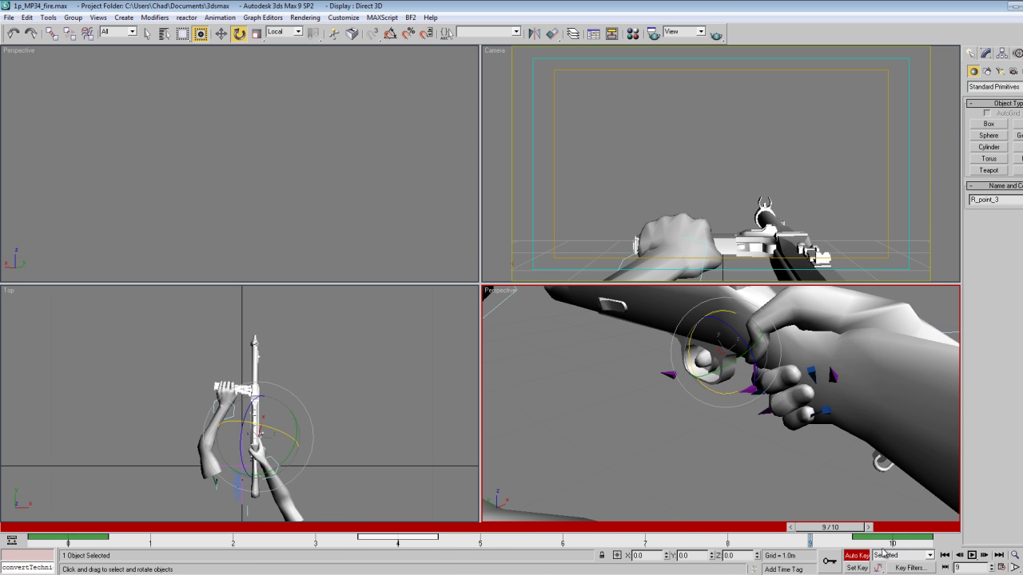
left_click_drag(891, 542, 763, 545, "shift")
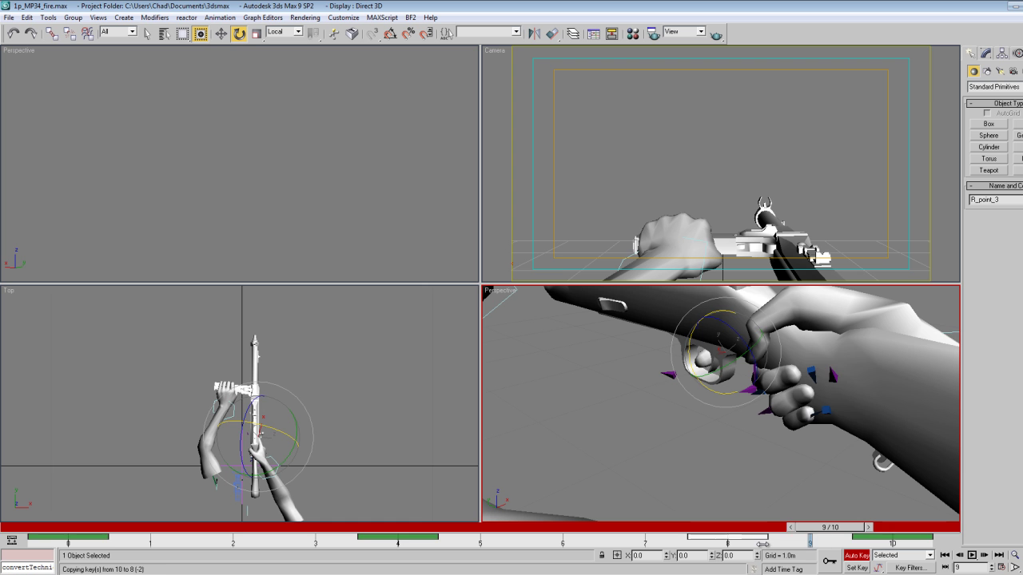
Play the fire animation in the perspective and camera views to examine the trigger-finger pull and the gun recoil.
key("Home")
key("slash")
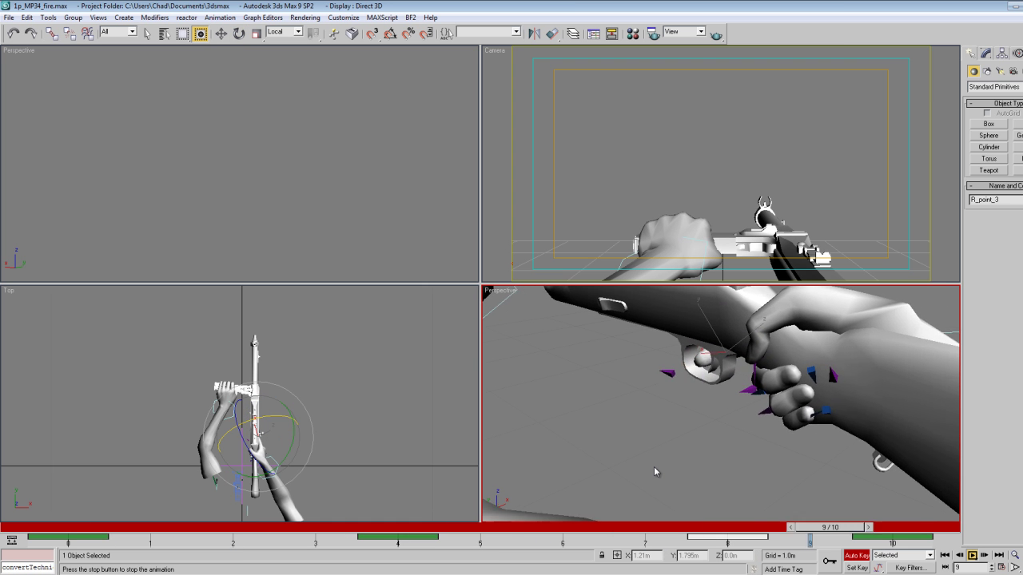
key("slash")
left_click(644, 466)
mouse_move(644, 465)
middle_mouse_down("alt")
mouse_move(720, 441)
mouse_move(669, 429)
mouse_move(652, 457)
middle_mouse_up("alt")
key("slash")
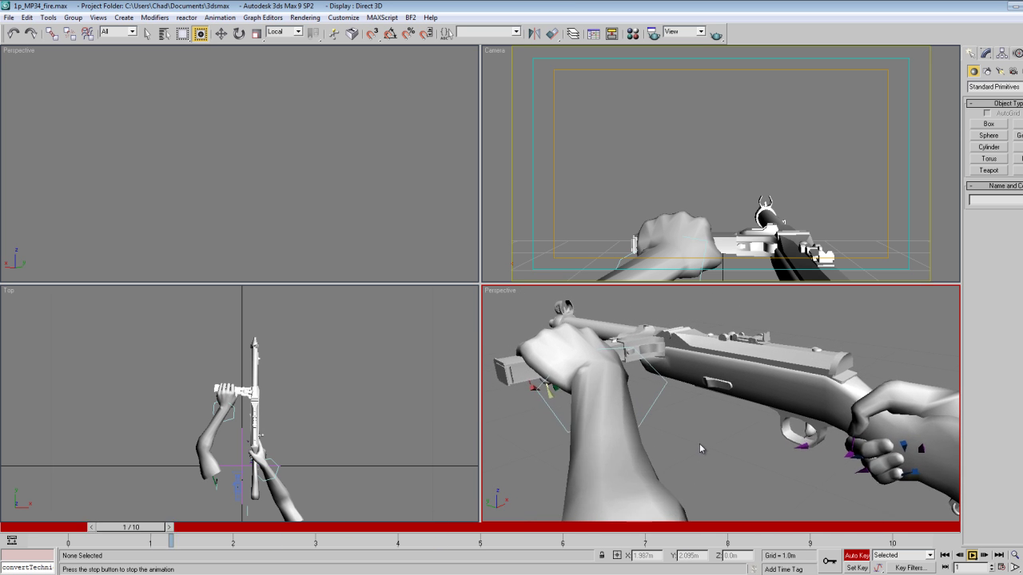
left_click(701, 177)
key("slash")
key("Up")
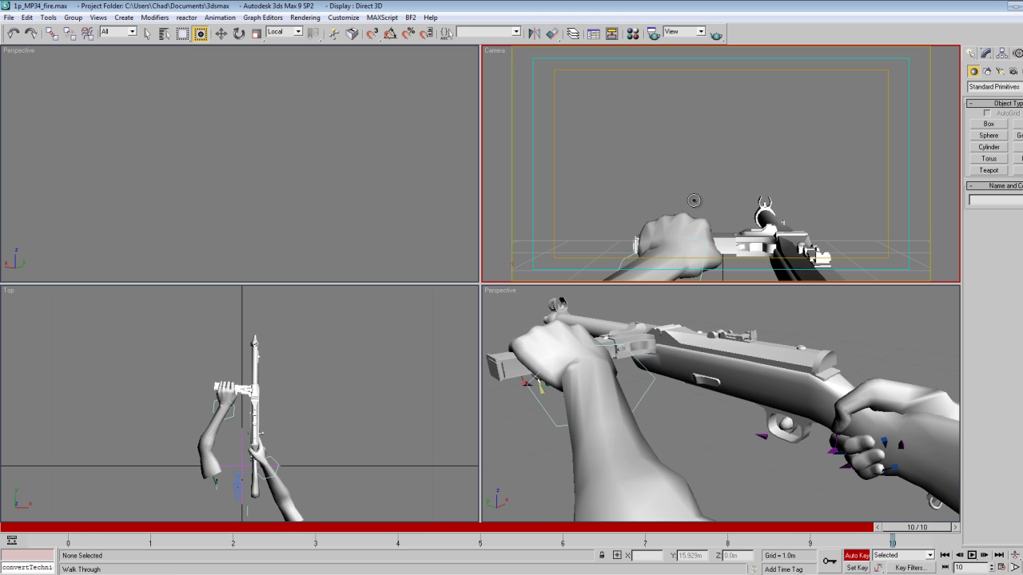
Step through the fire animation frame by frame and replay it to examine the movement of the hands and gun.
key("period")
key("period")
key("period")
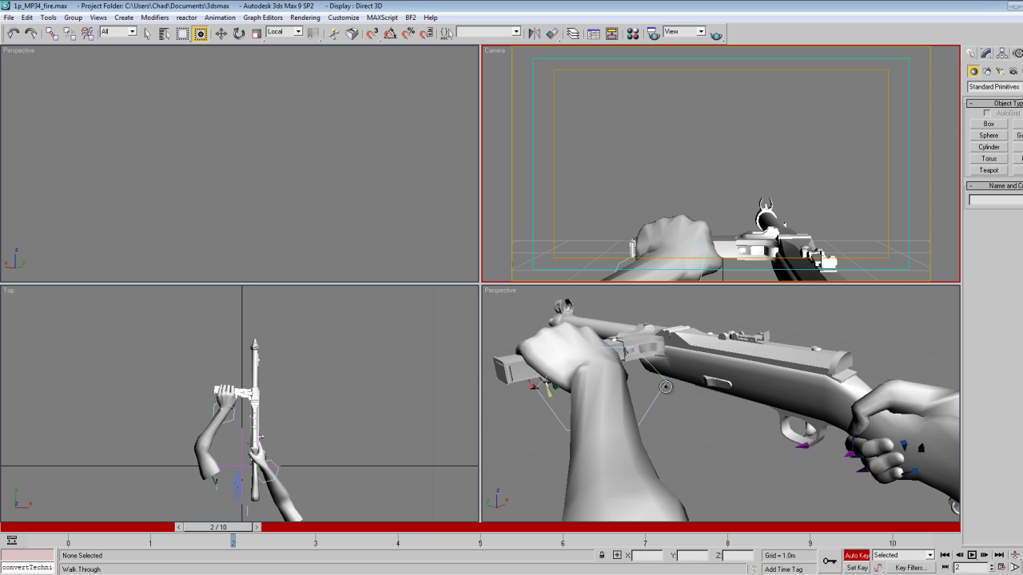
key("period")
key("period")
key("period")
key("period")
key("period")
key("period")
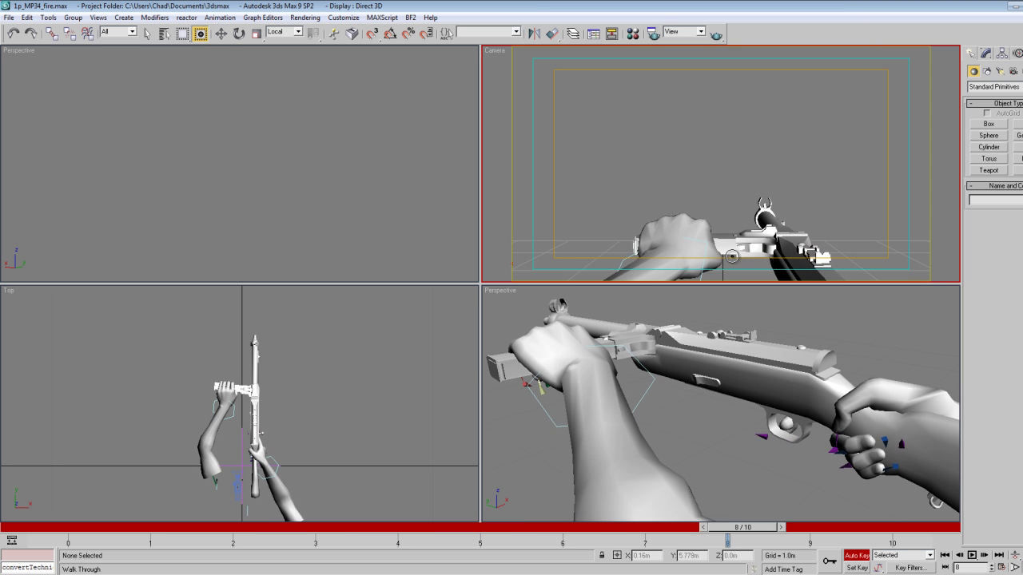
key("period")
key("period")
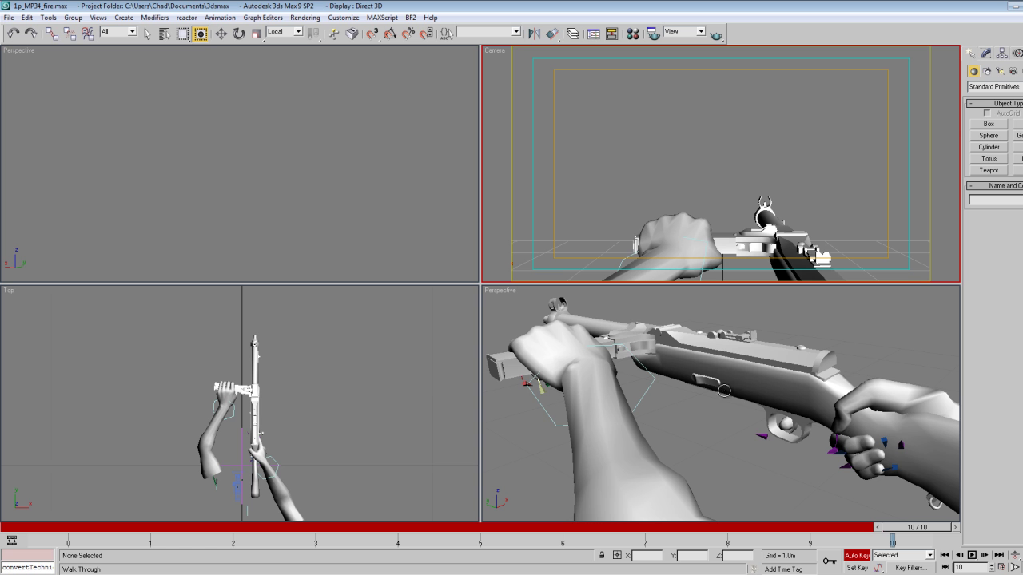
key("period")
key("period")
key("period")
key("period")
key("period")
key("period")
key("period")
key("period")
key("period")
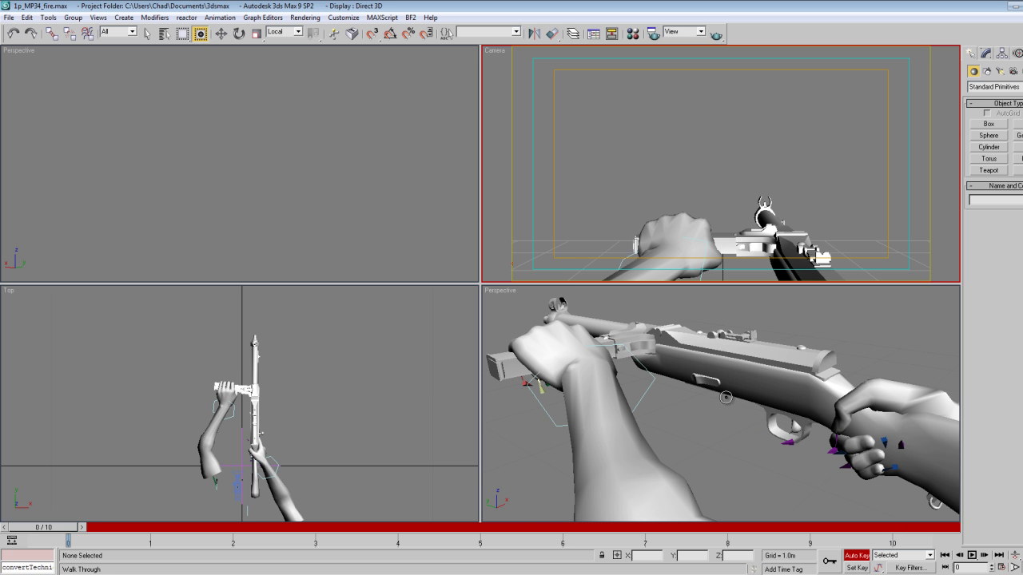
key("Escape")
key("slash")
left_click(784, 452)
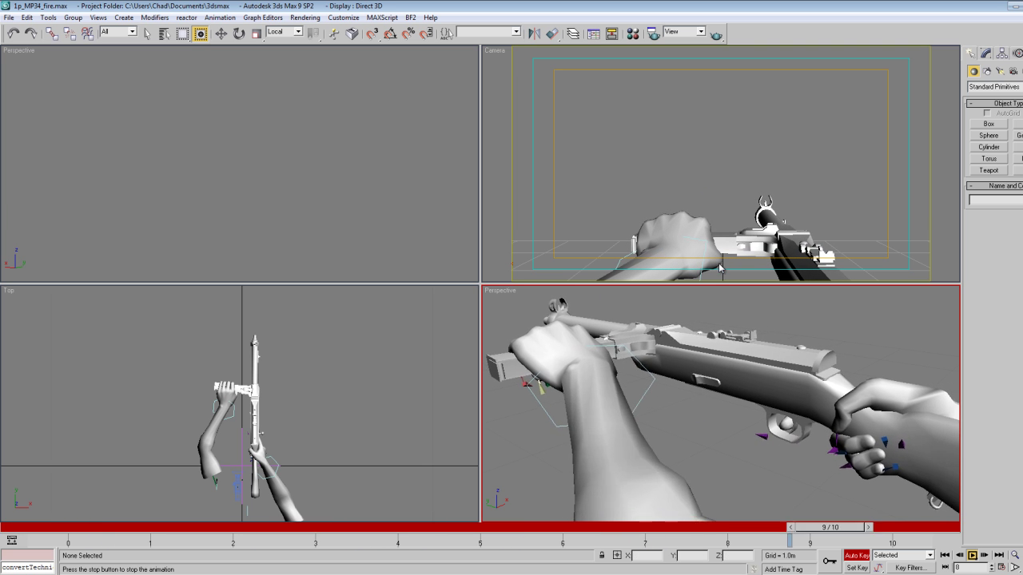
key("slash")
key("Up")
Rotate the left thumb bone L_thumb_1 about its local axis at frame 0.
left_click_drag(731, 474, 581, 343)
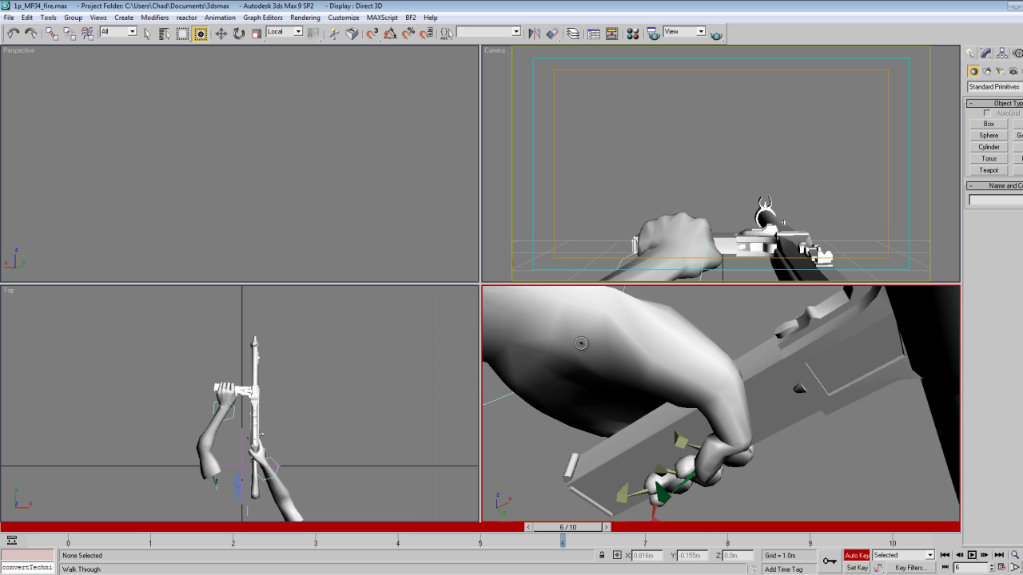
left_click(239, 34)
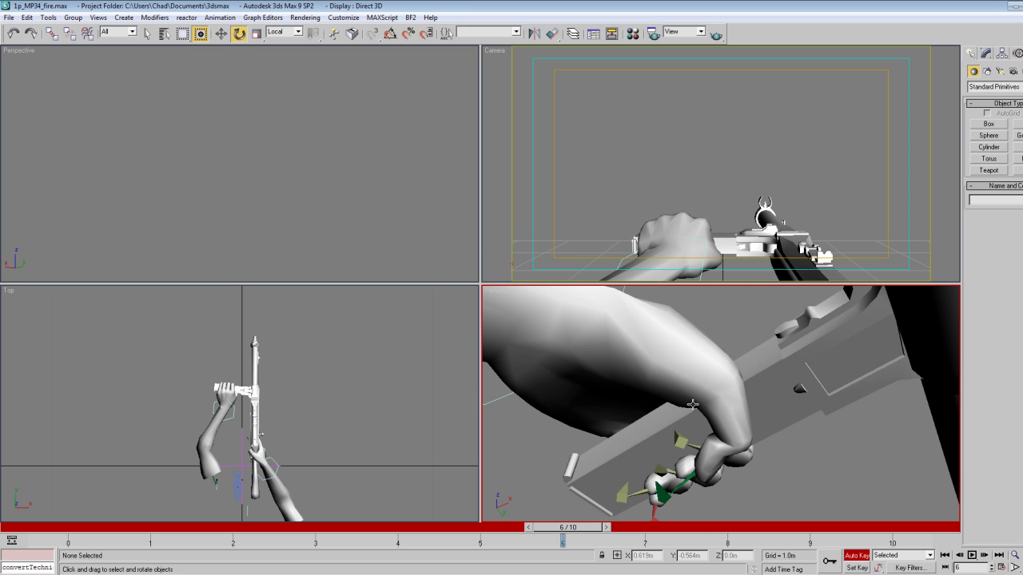
left_click(690, 345)
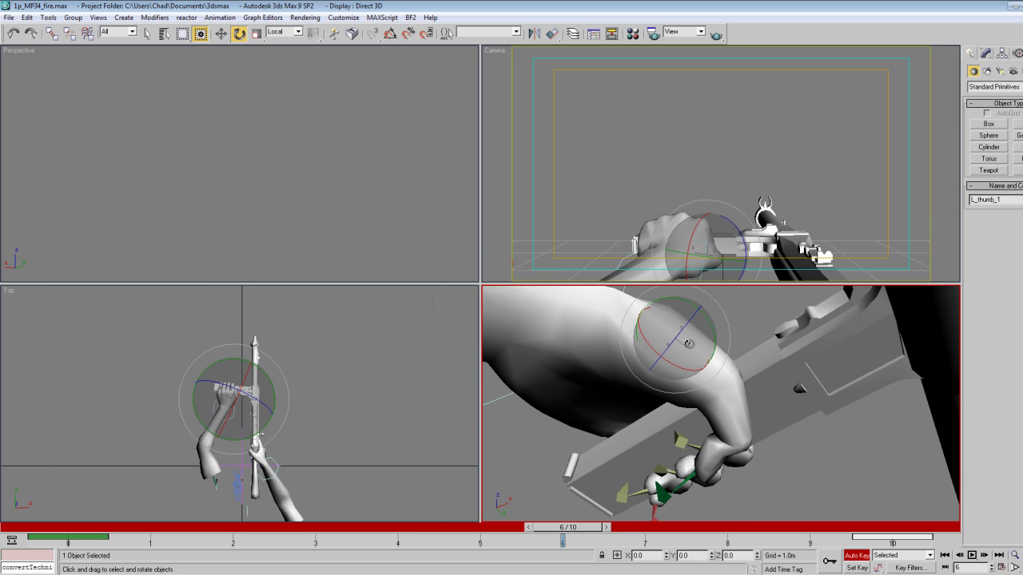
key("comma")
key("comma")
key("comma")
key("comma")
key("comma")
key("comma")
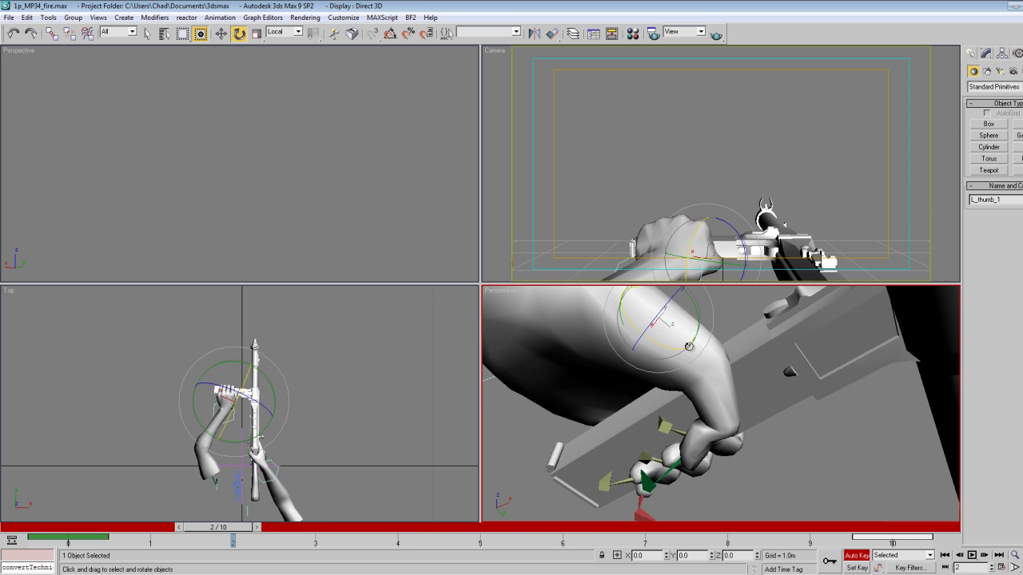
left_click_drag(714, 328, 746, 395)
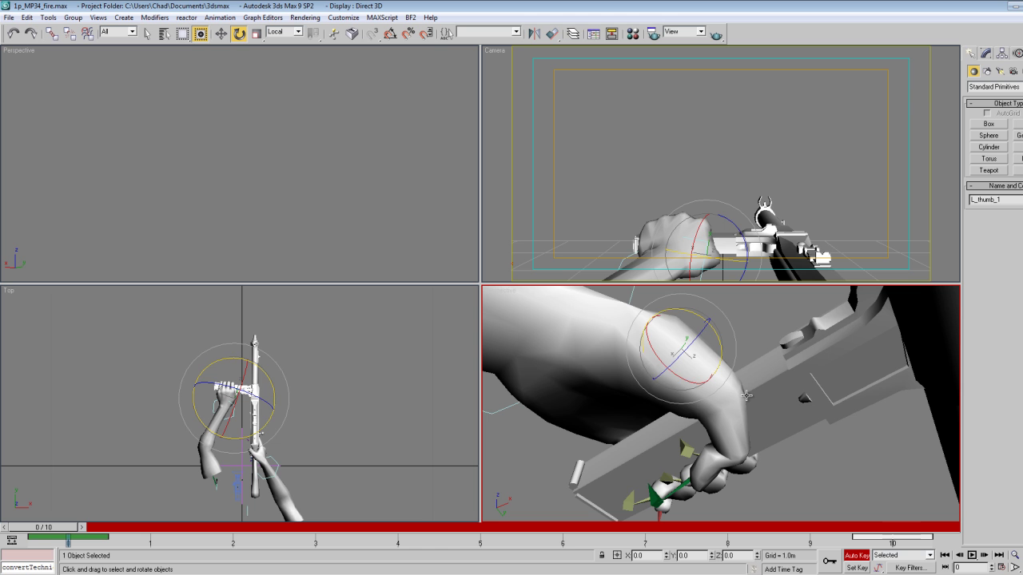
Copy L_thumb_1's frame 0 key to frame 3 and its frame 10 key to frame 8.
key("period")
key("period")
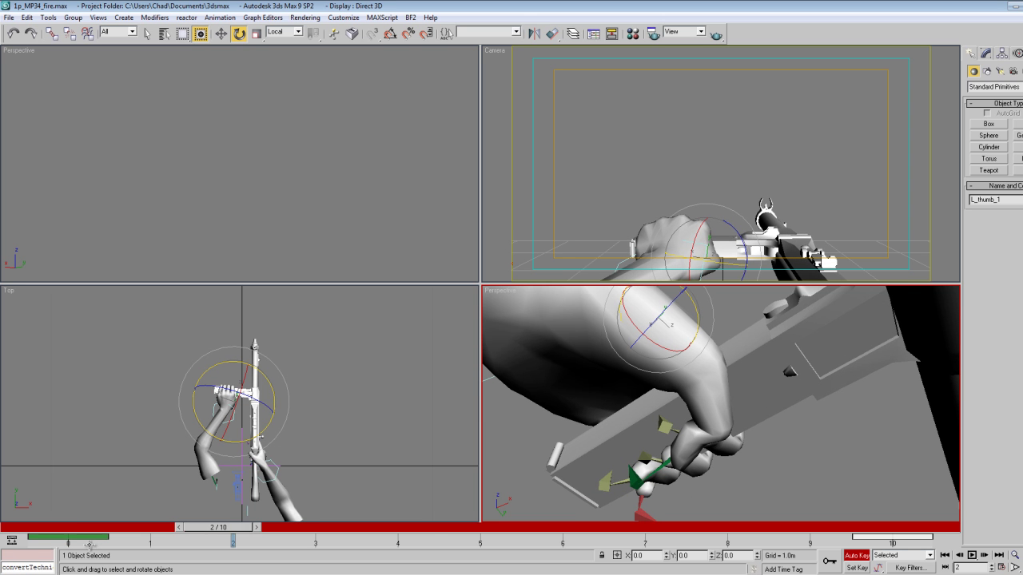
left_click_drag(90, 545, 336, 545, "shift")
key("comma")
key("comma")
key("period")
key("period")
key("period")
key("period")
key("period")
key("period")
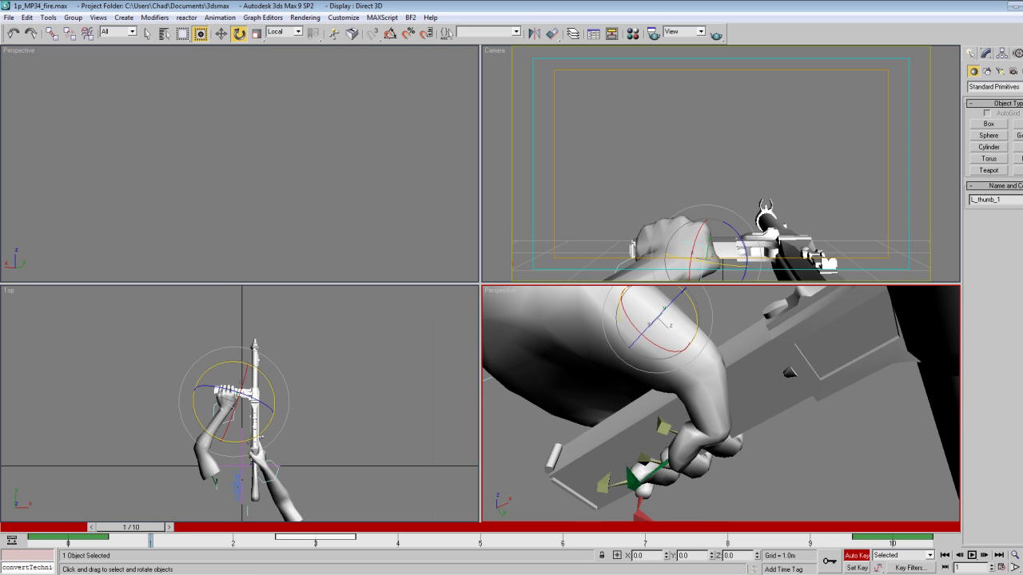
key("period")
key("period")
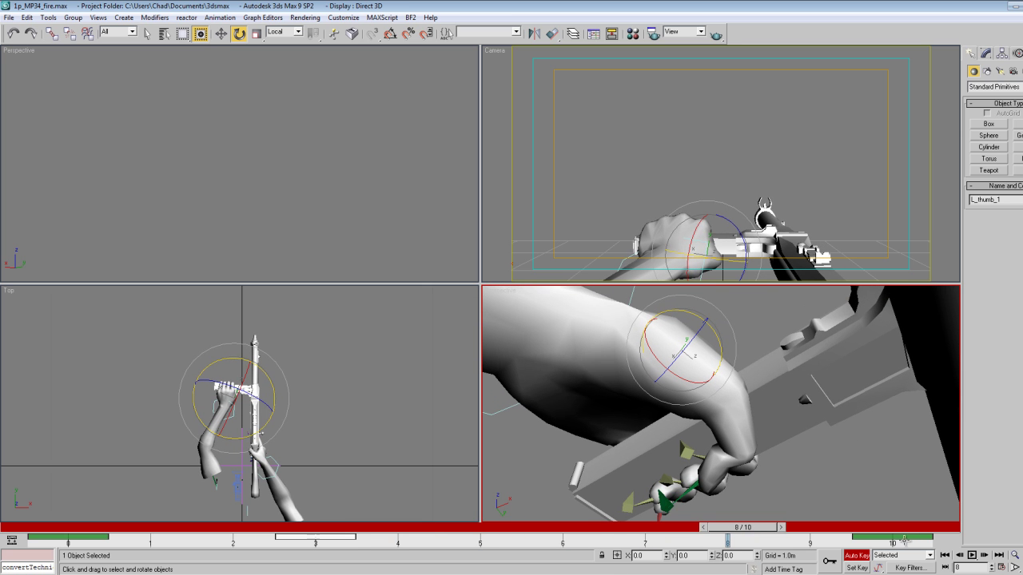
left_click_drag(885, 543, 742, 543, "shift")
Play the animation in the camera view and step through its frames to examine the left thumb's movement.
right_click(756, 165)
key("slash")
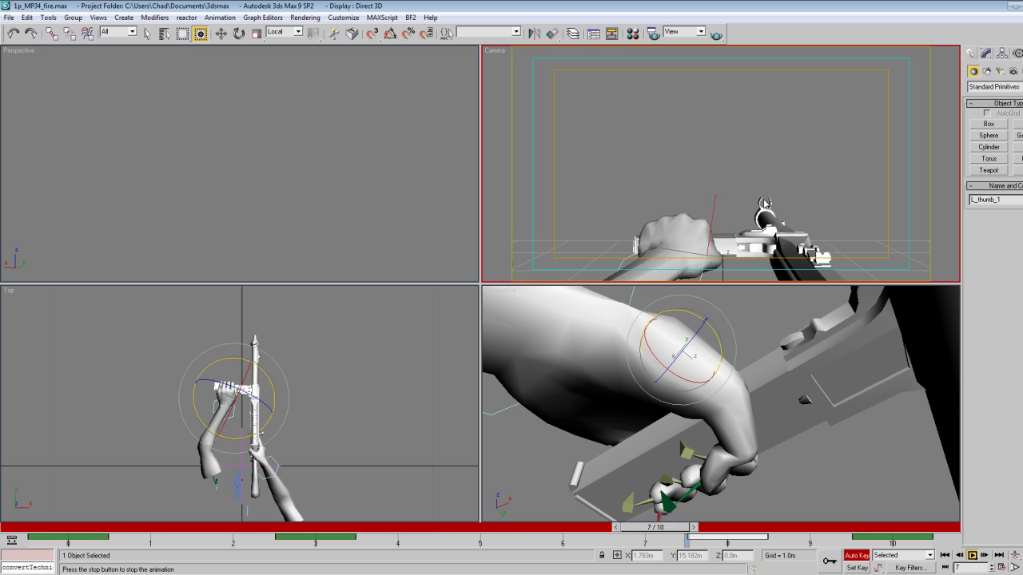
key("slash")
key("e")
key("slash")
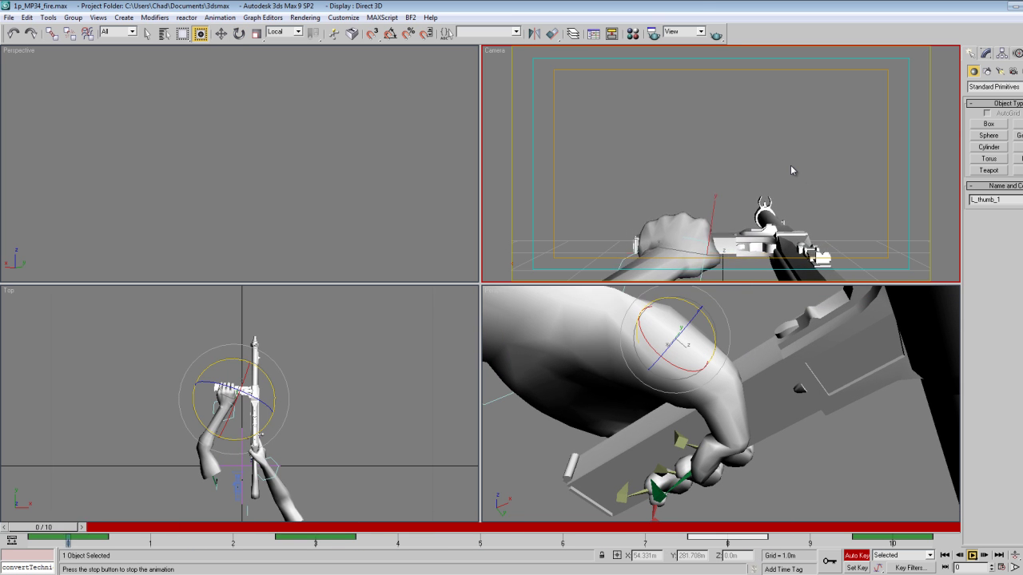
key("slash")
key("period")
key("period")
key("period")
key("period")
key("period")
key("period")
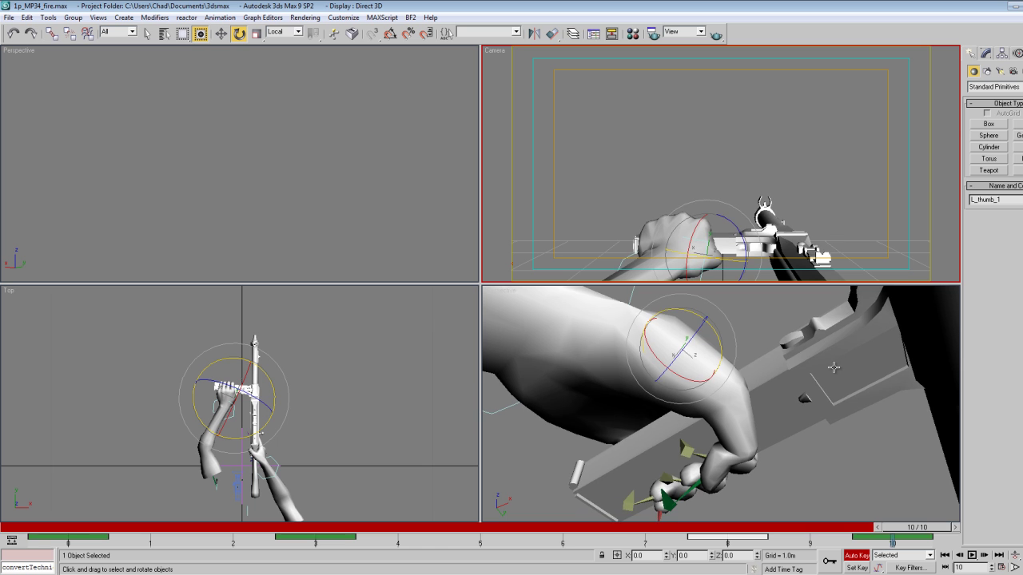
Slightly adjust L_thumb_1's rotation about its local axis at frame 0, and copy that key to frame 3.
key("period")
key("comma")
key("comma")
key("period")
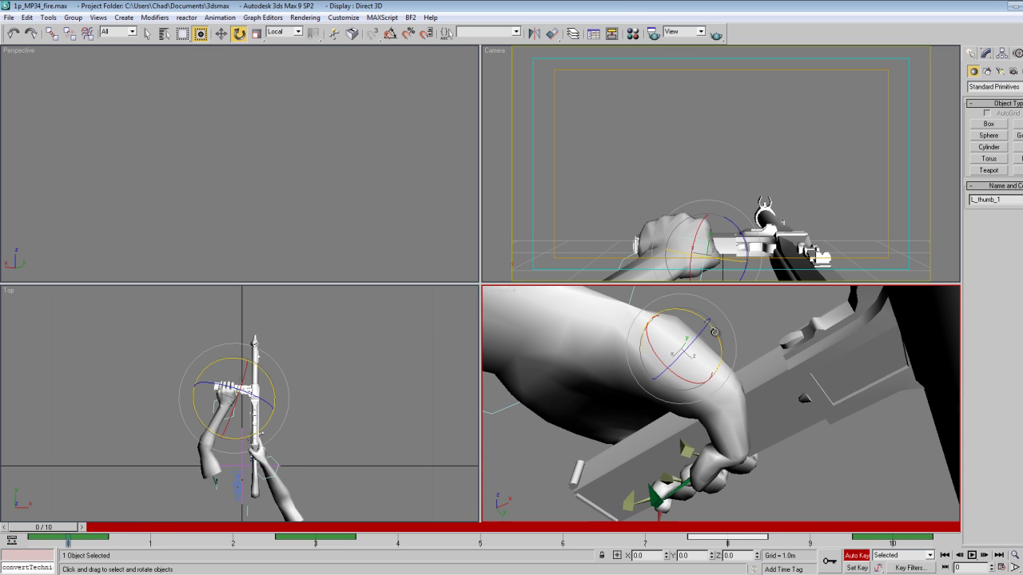
left_click_drag(715, 333, 713, 328)
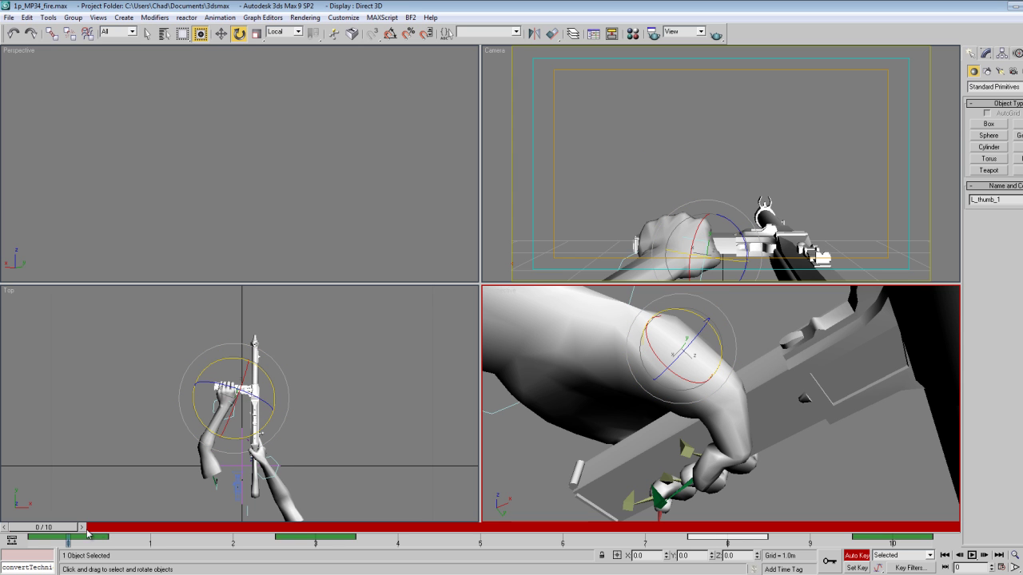
left_click(81, 536)
left_click_drag(71, 536, 283, 539, "shift")
Deselect the thumb bone and play the animation in the camera view to check the adjusted thumb movement.
right_click(553, 117)
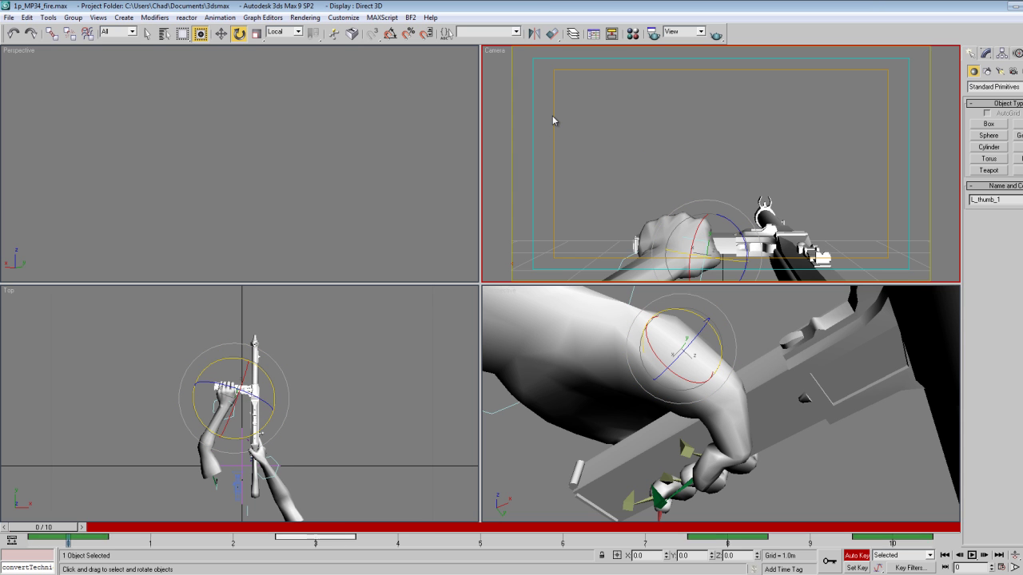
left_click(552, 115)
key("slash")
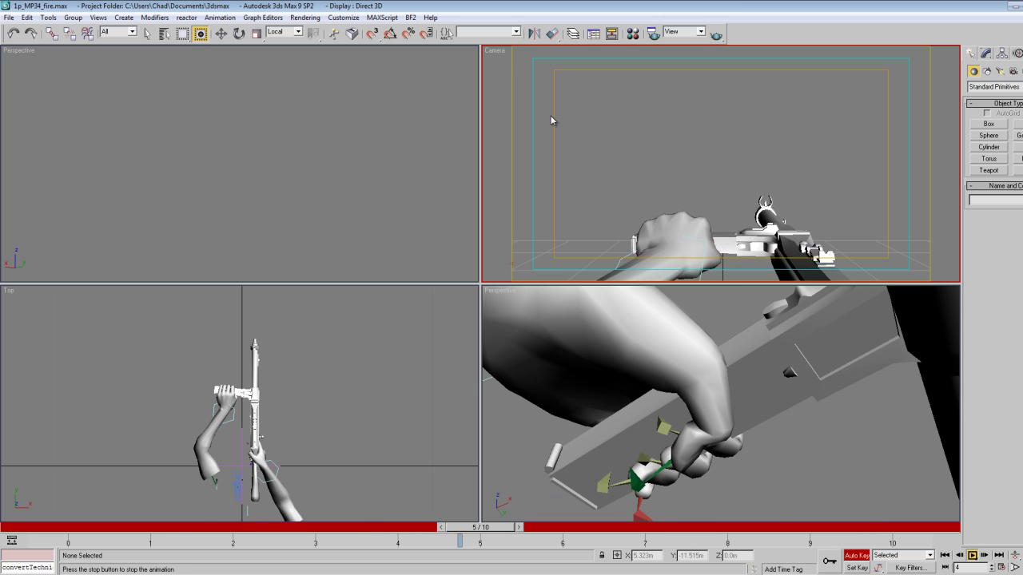
key("e")
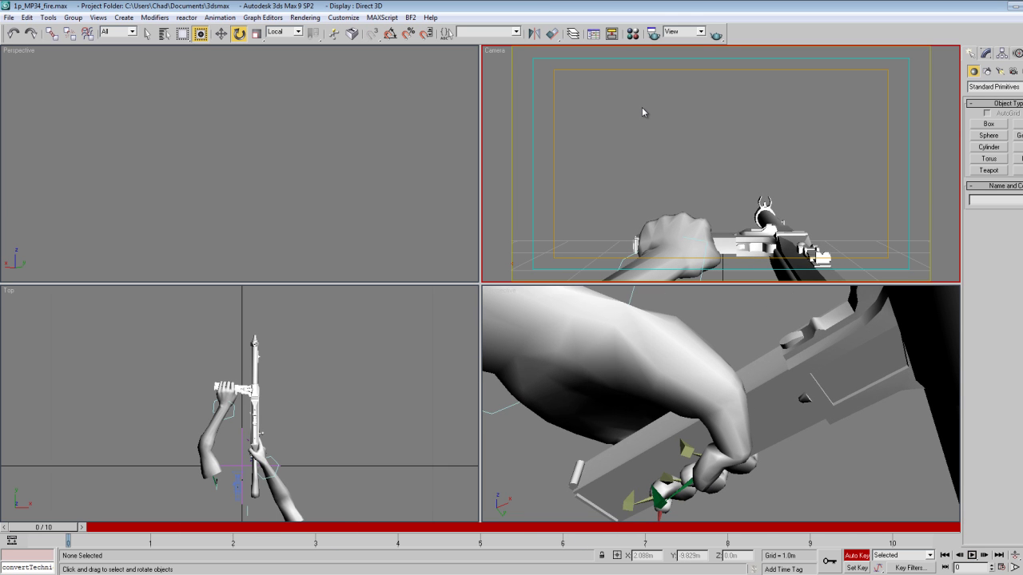
Refresh the BF2 object exporter for 1p_mp34_fire in the MP34 sub-folder, close it, and save the scene.
left_click(409, 18)
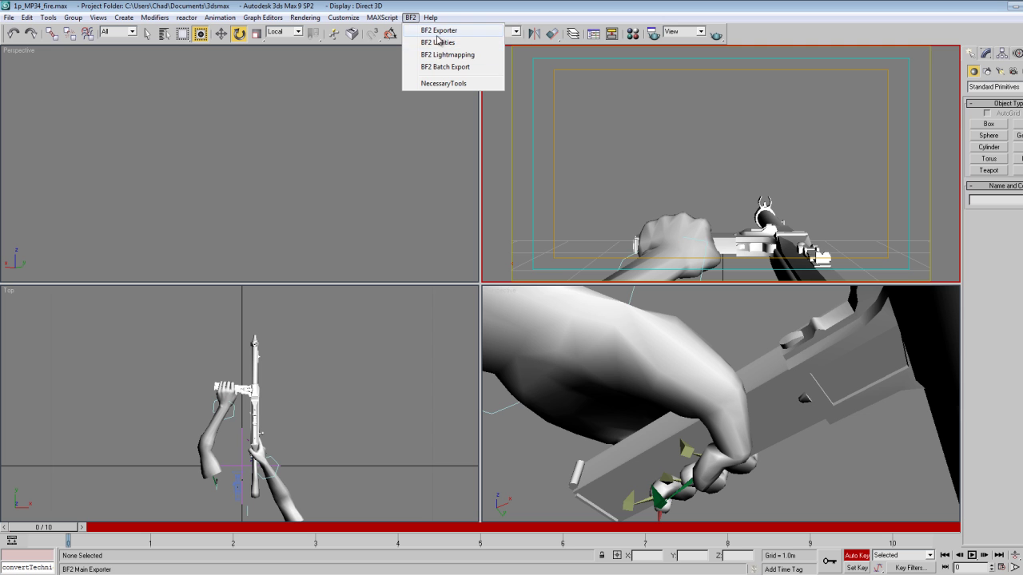
left_click(439, 31)
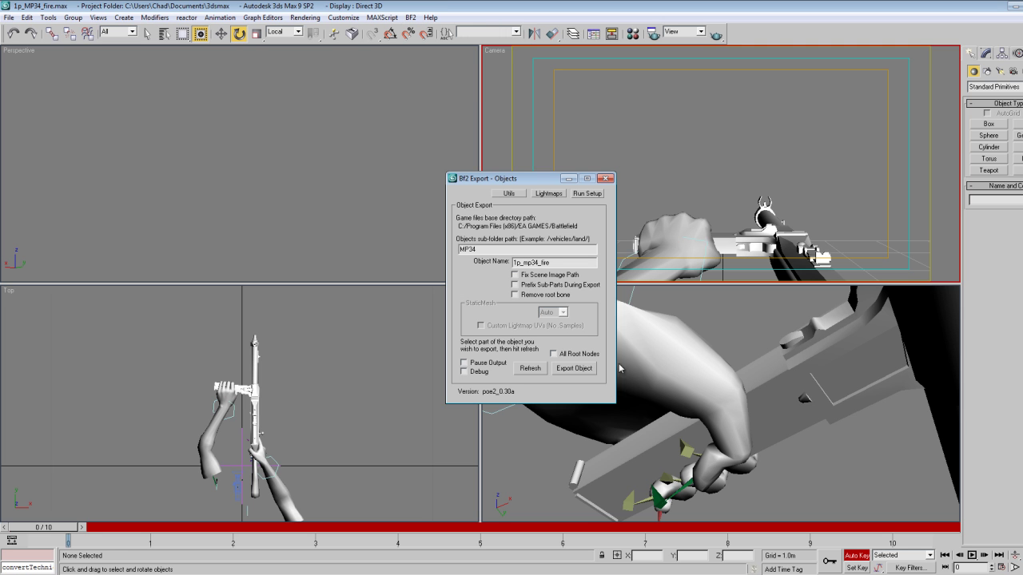
left_click(530, 369)
left_click(605, 178)
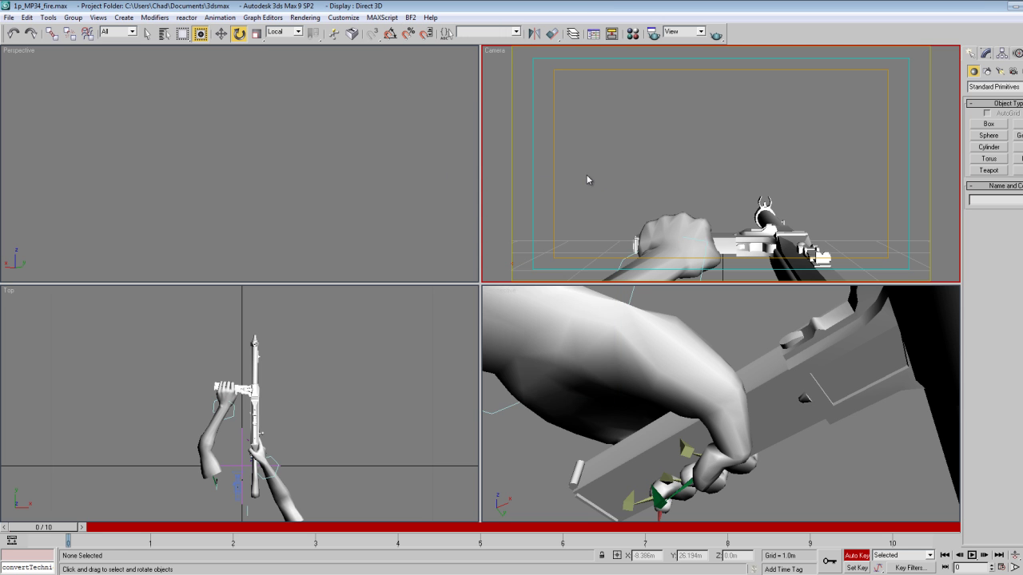
left_click(10, 20)
left_click(37, 85)
left_click(8, 18)
left_click(69, 52)
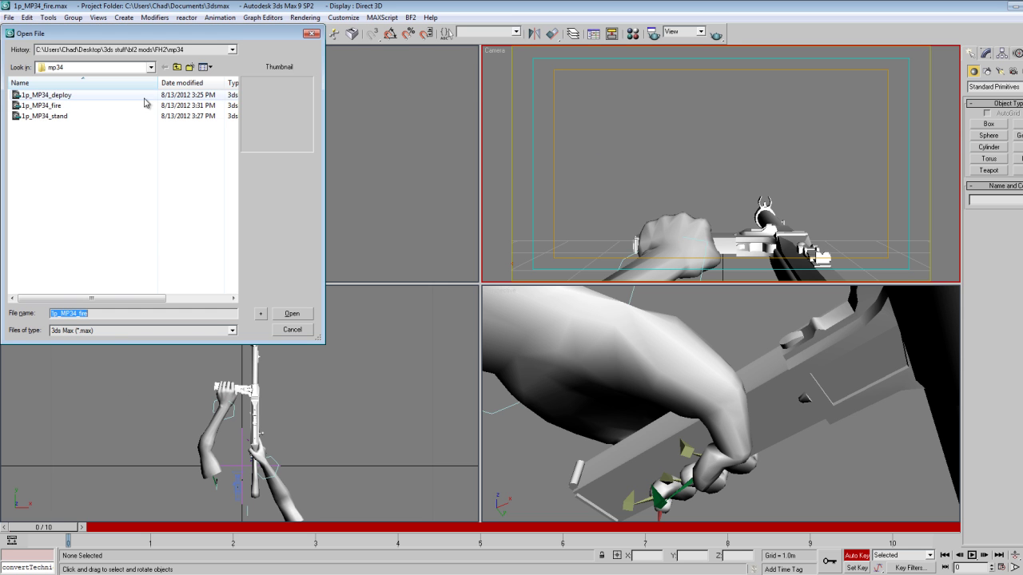
left_click(311, 36)
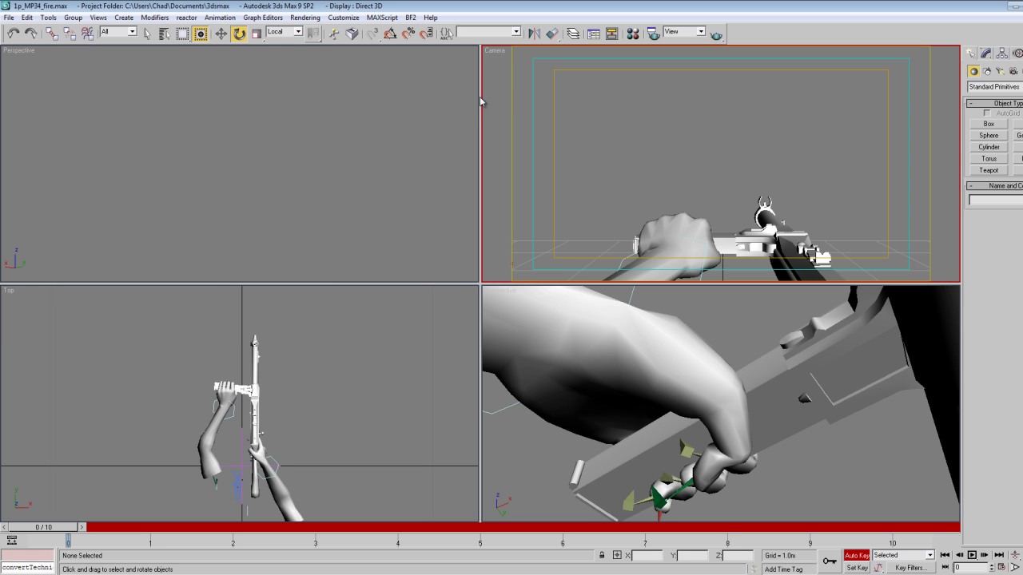